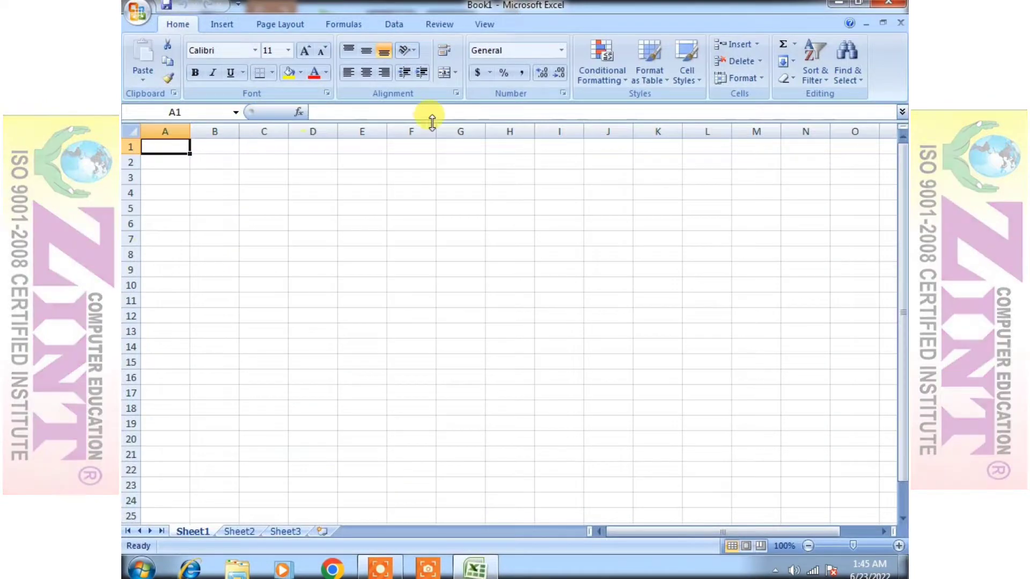
# Total the first student's marks in cell H5 with the formula =SUM(C5:G5).
pyautogui.click(350, 25)
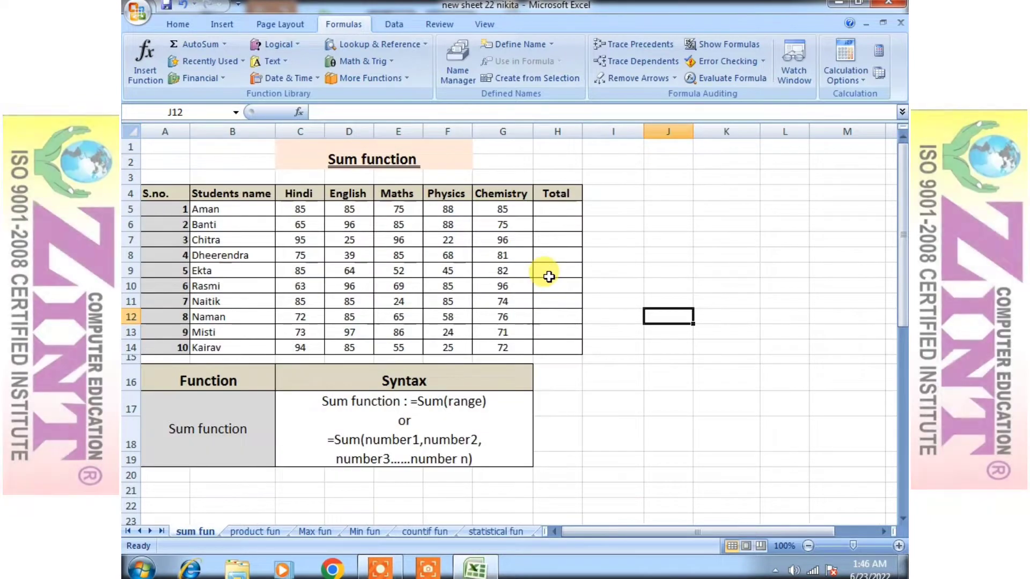
pyautogui.click(562, 208)
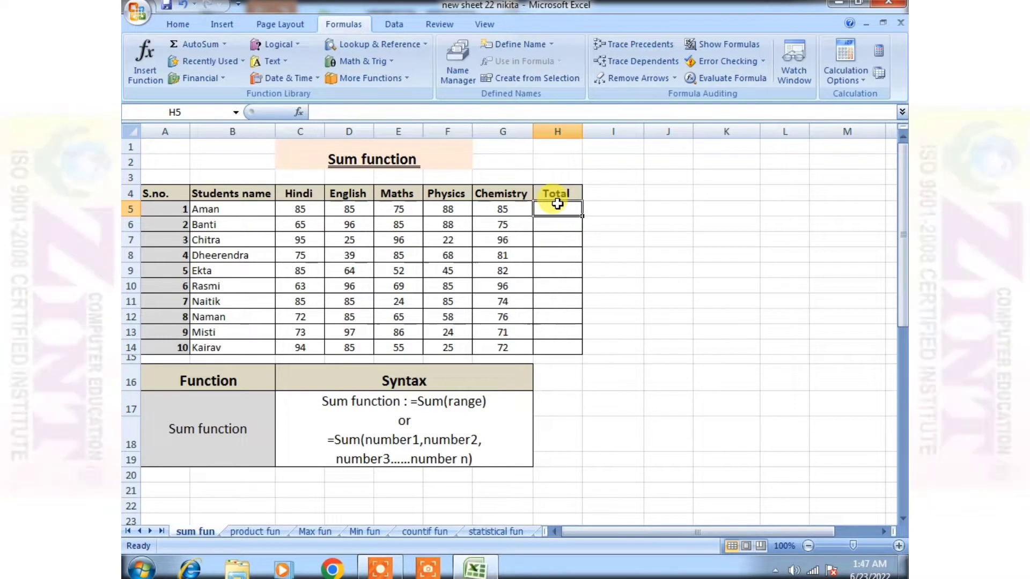
pyautogui.moveTo(293, 208); pyautogui.dragTo(508, 206)
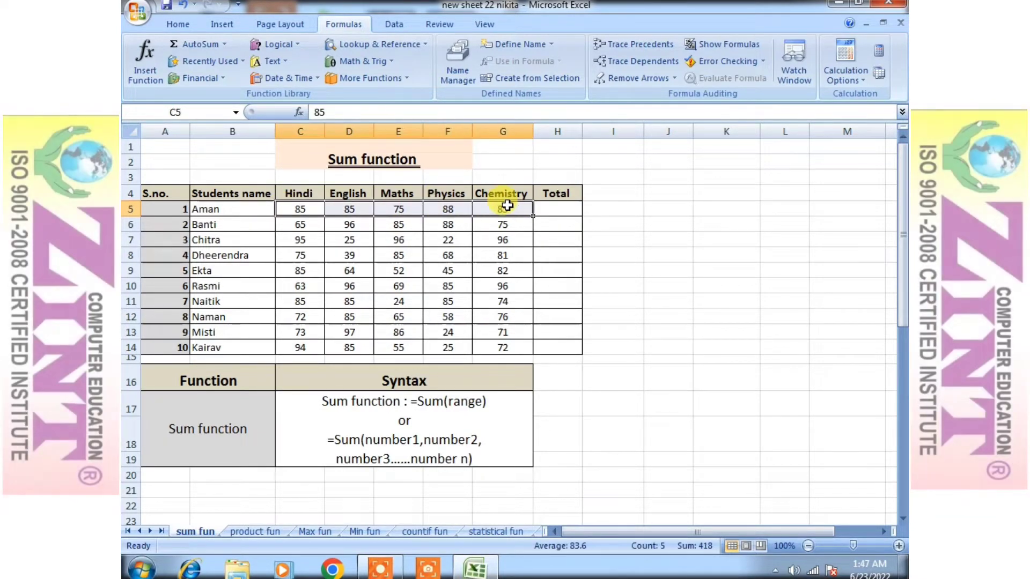
pyautogui.click(552, 210)
pyautogui.write('=')
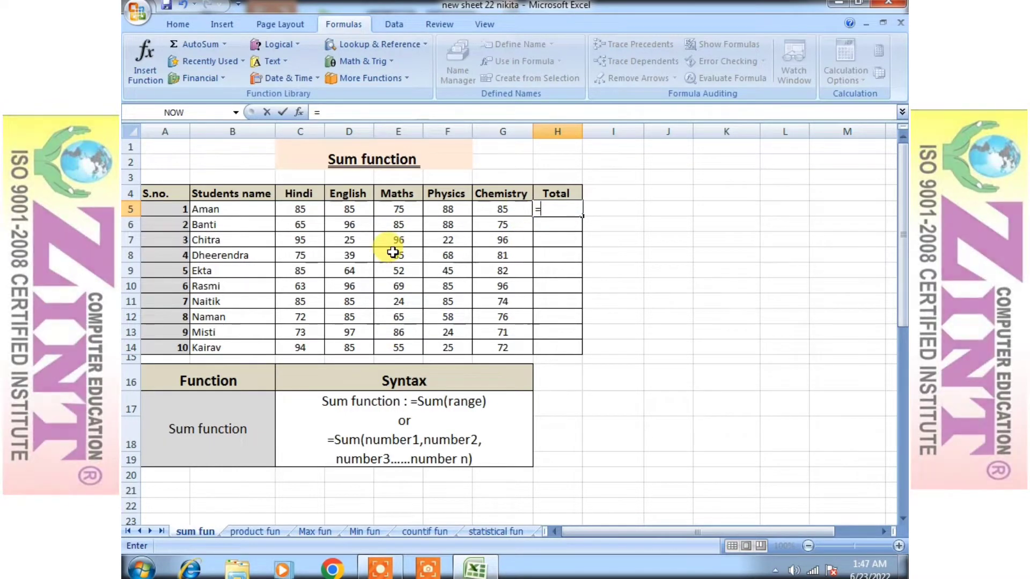
pyautogui.write('SUM')
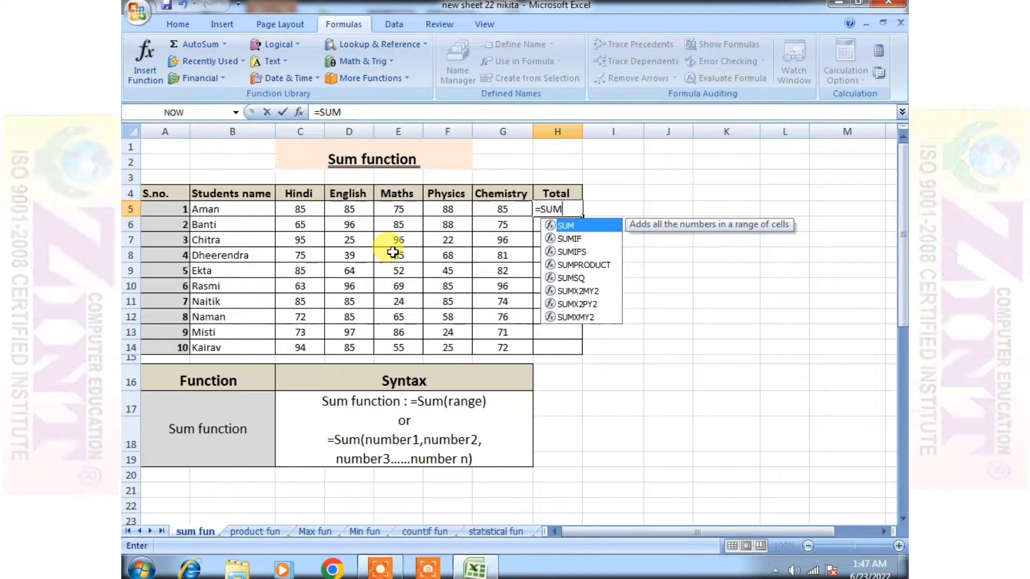
pyautogui.write('(')
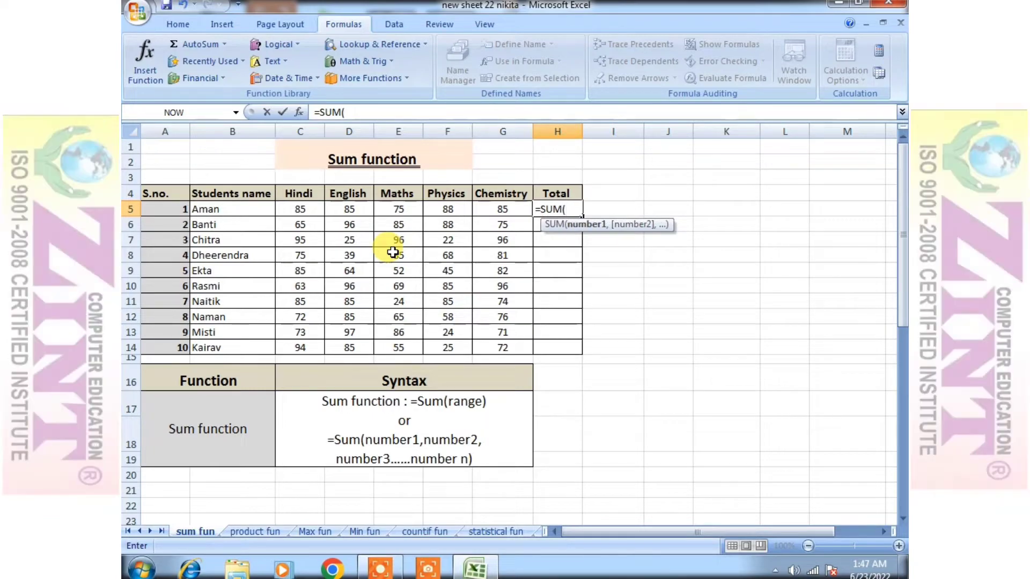
pyautogui.moveTo(301, 210); pyautogui.dragTo(518, 214)
pyautogui.write(')')
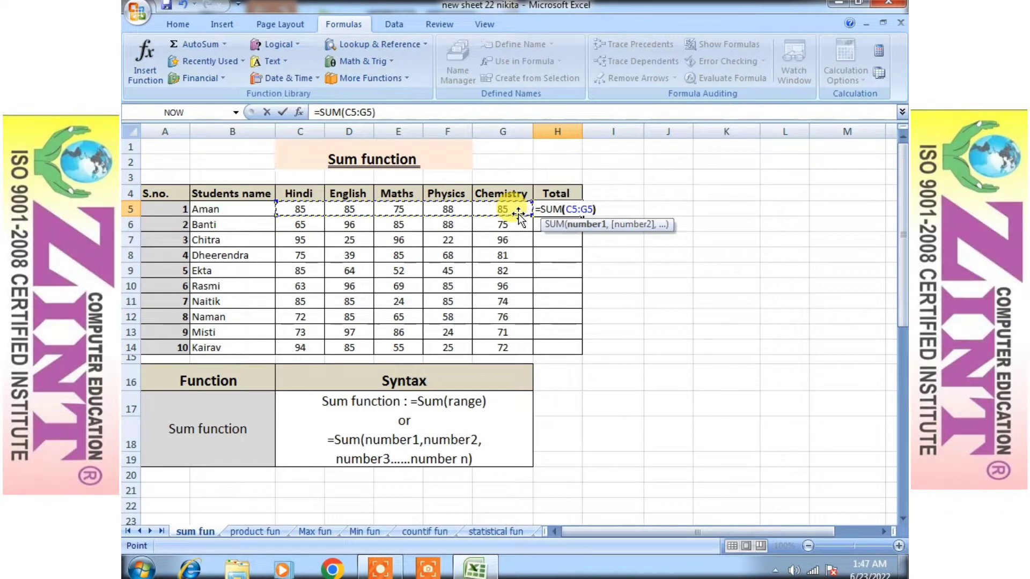
pyautogui.press('Return')
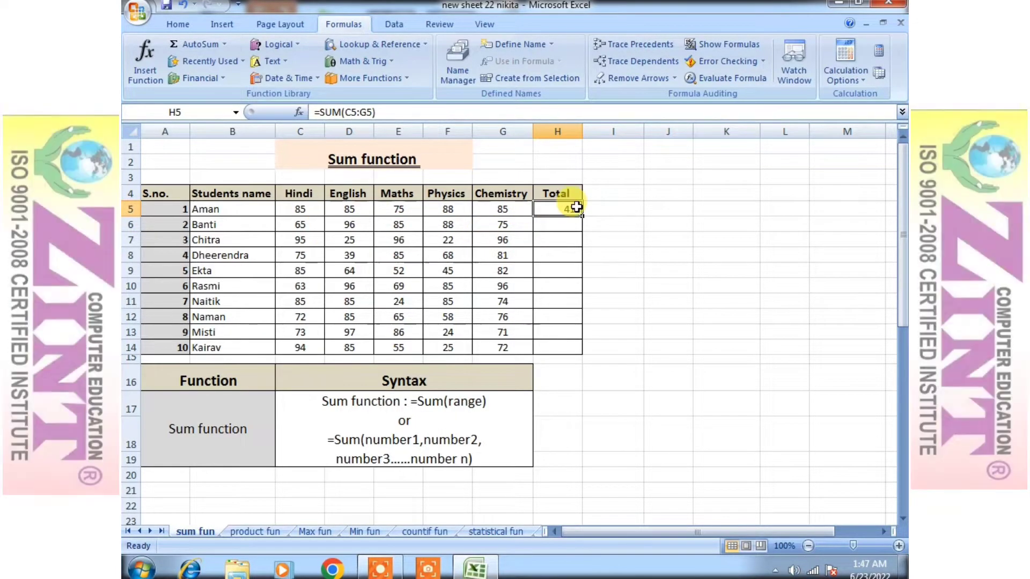
# Find the first student's highest mark in cell I5 with the formula =MAX(C5:G5).
pyautogui.click(601, 194)
pyautogui.click(611, 210)
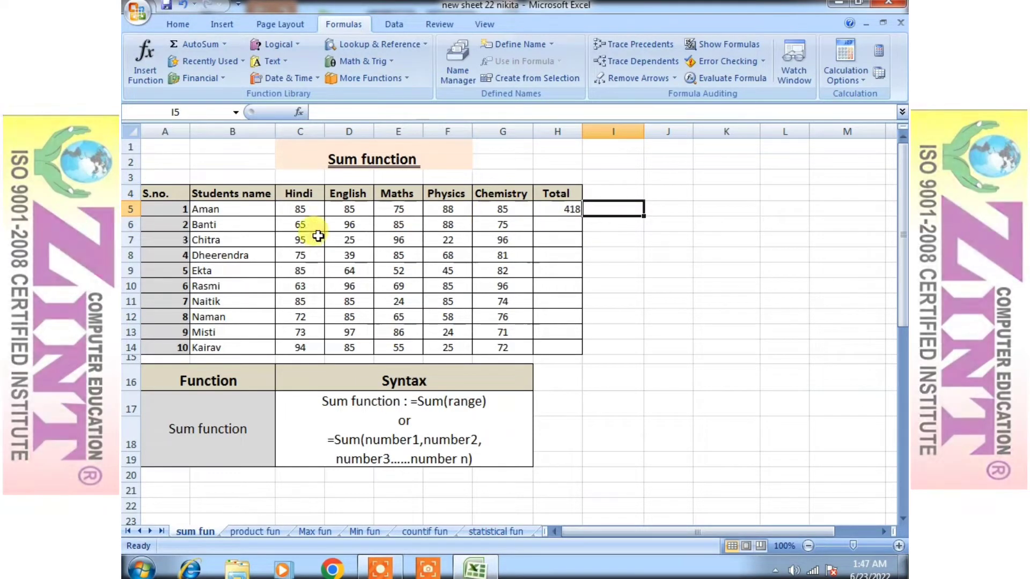
pyautogui.moveTo(290, 210); pyautogui.dragTo(510, 209)
pyautogui.click(612, 205)
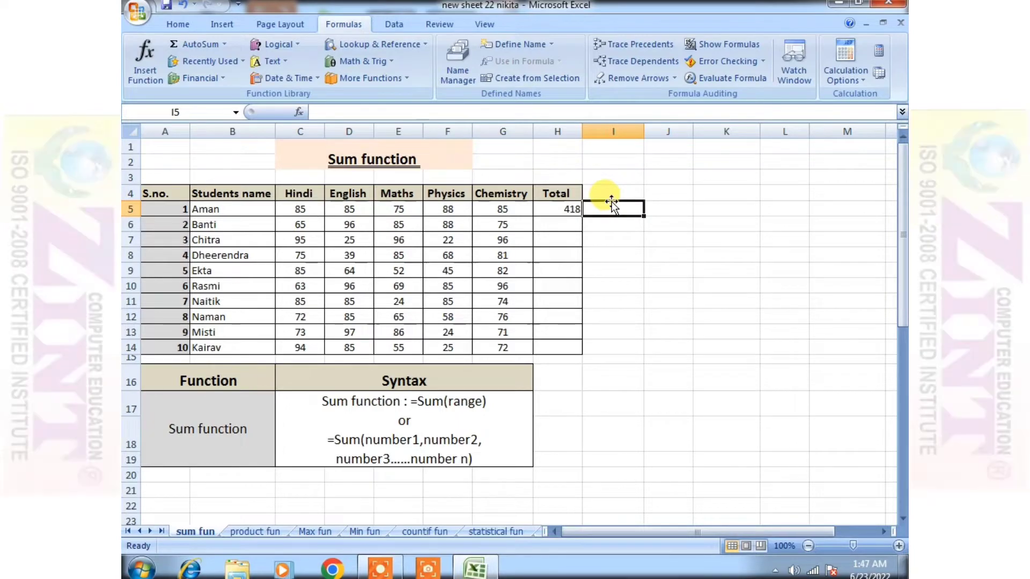
pyautogui.write('=M')
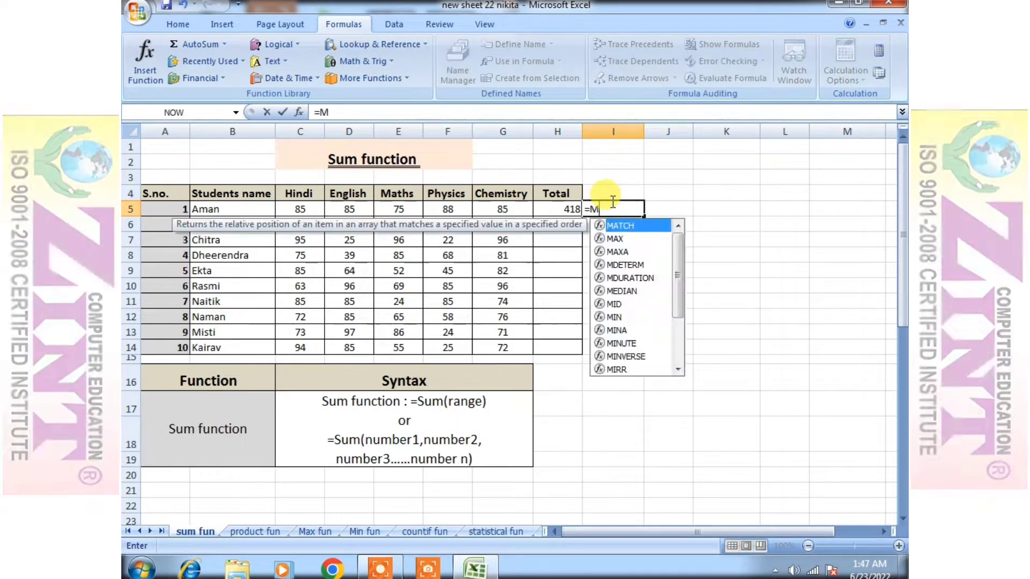
pyautogui.write('AX(')
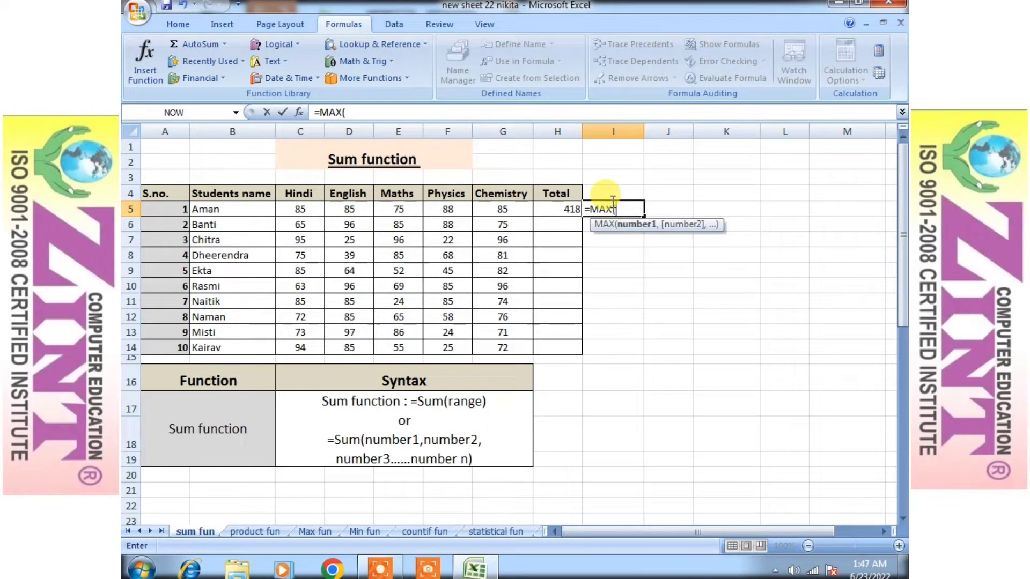
pyautogui.moveTo(297, 210); pyautogui.dragTo(503, 201)
pyautogui.write(')')
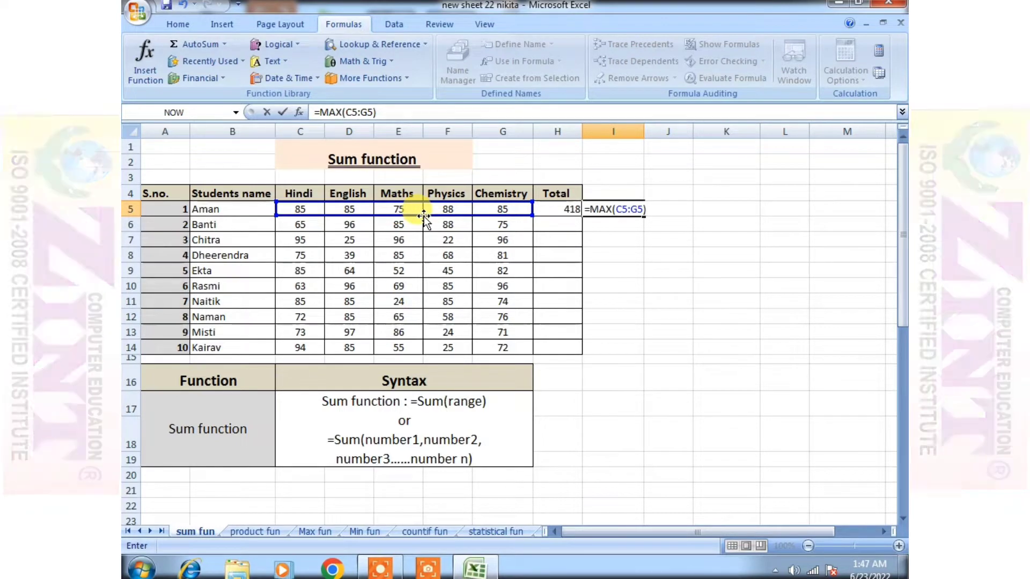
pyautogui.press('Return')
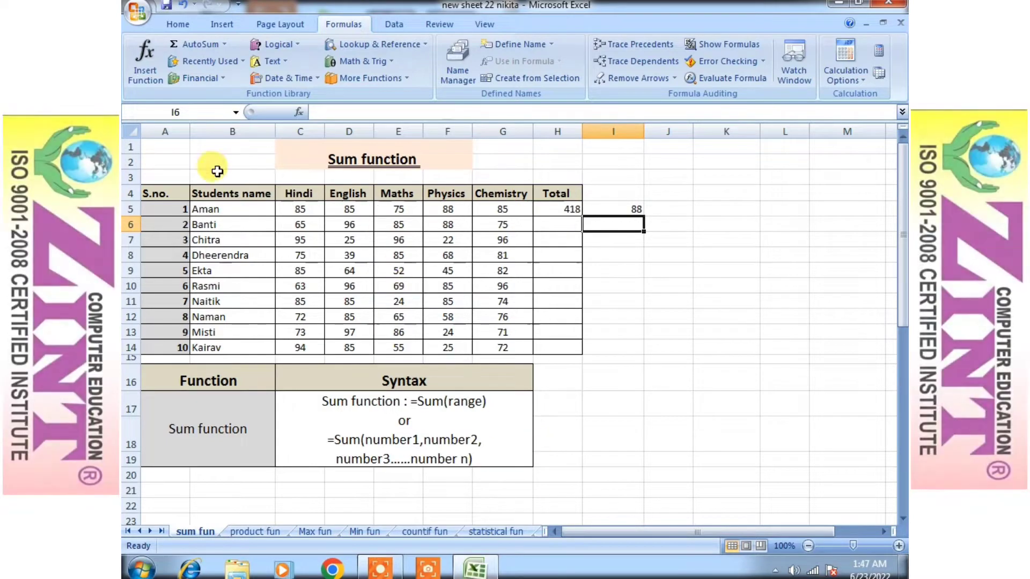
# Select the whole sum fun sheet and set its row height to 20.
pyautogui.click(133, 127)
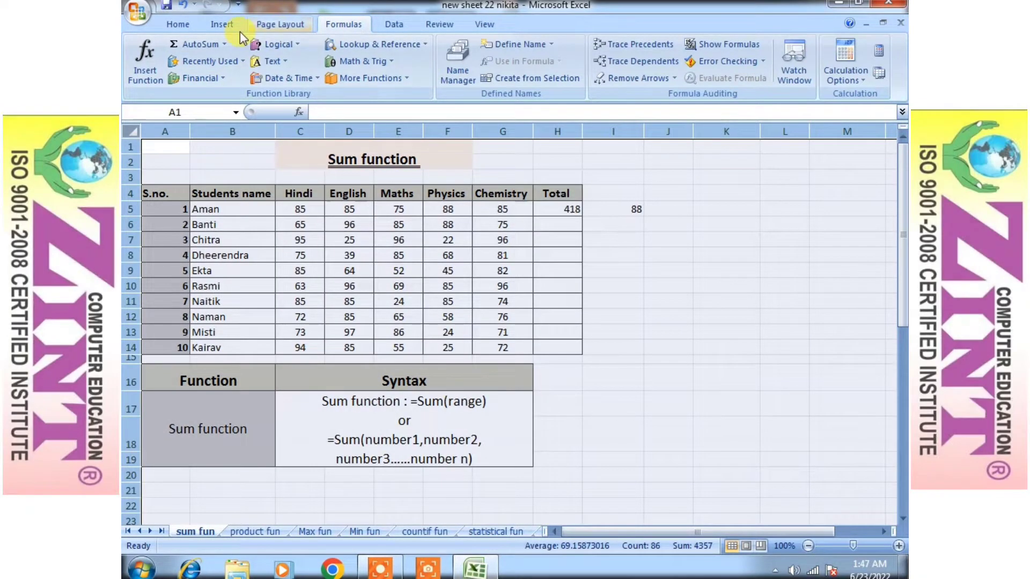
pyautogui.click(223, 25)
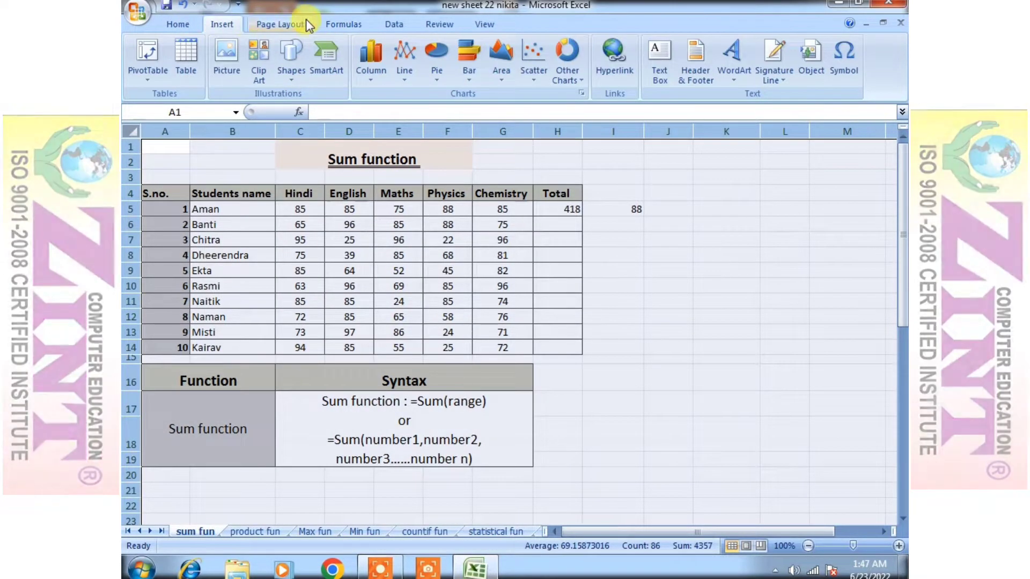
pyautogui.click(290, 28)
pyautogui.click(193, 28)
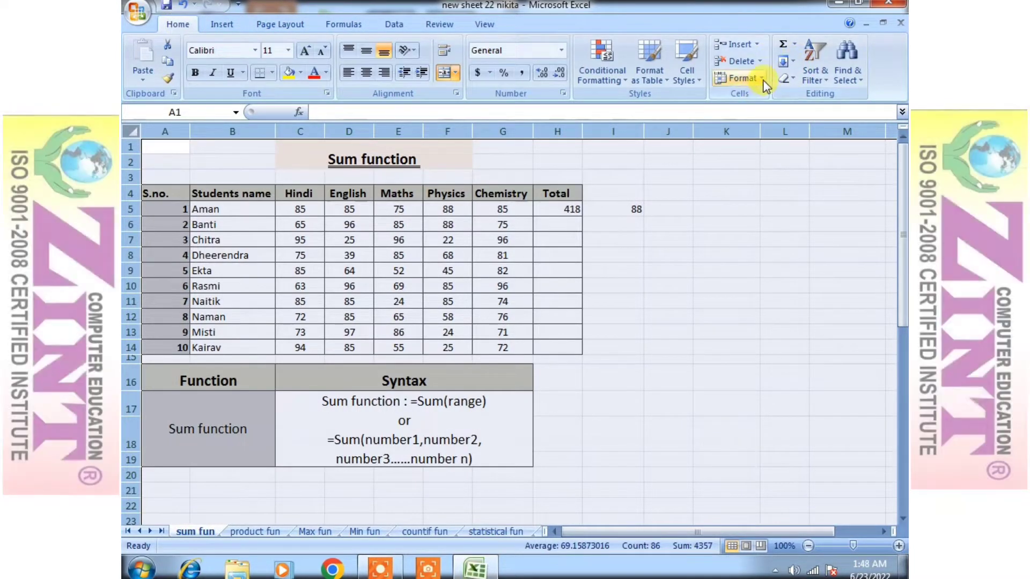
pyautogui.click(740, 78)
pyautogui.click(760, 115)
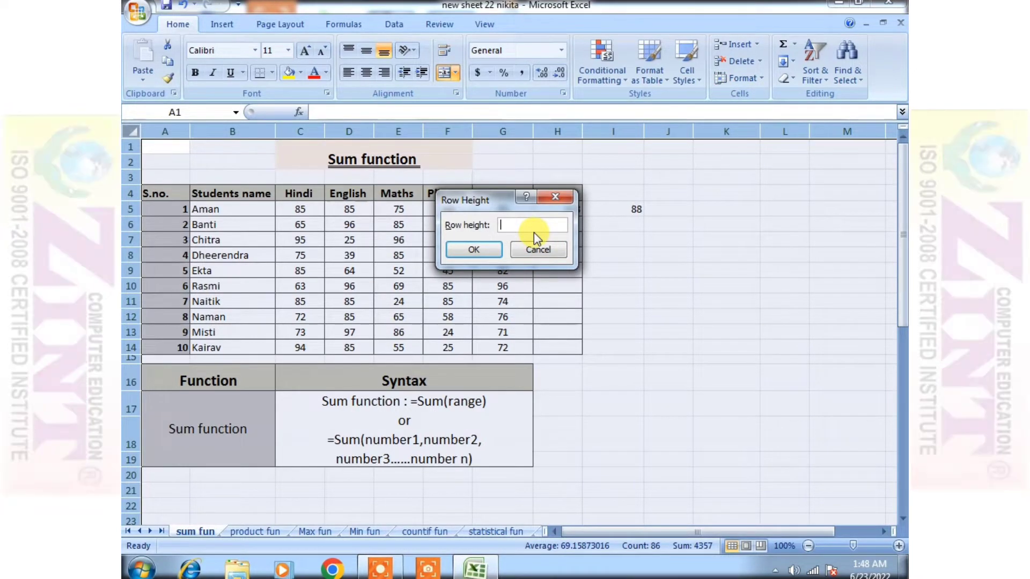
pyautogui.write('2')
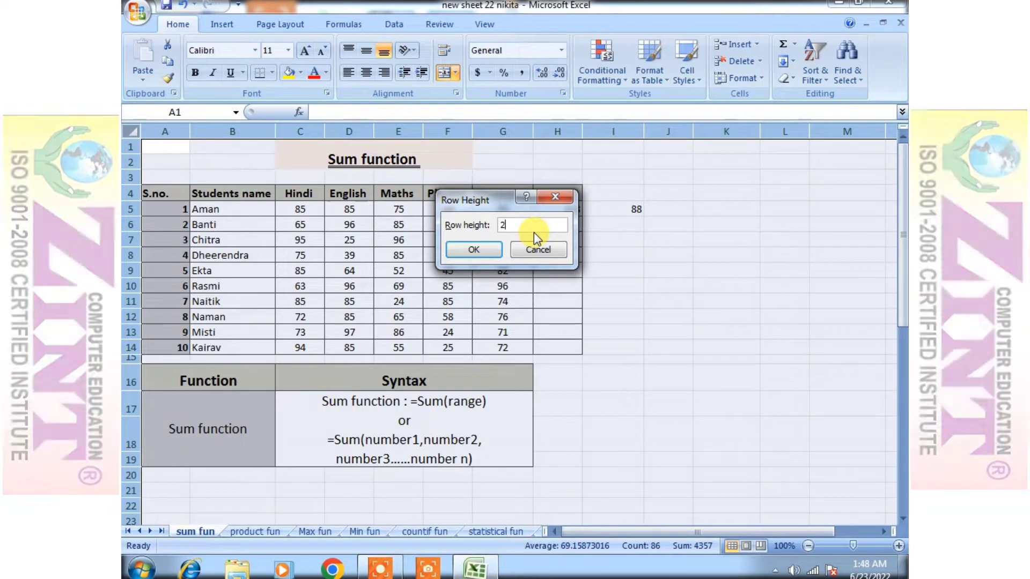
pyautogui.write('0')
pyautogui.press('Return')
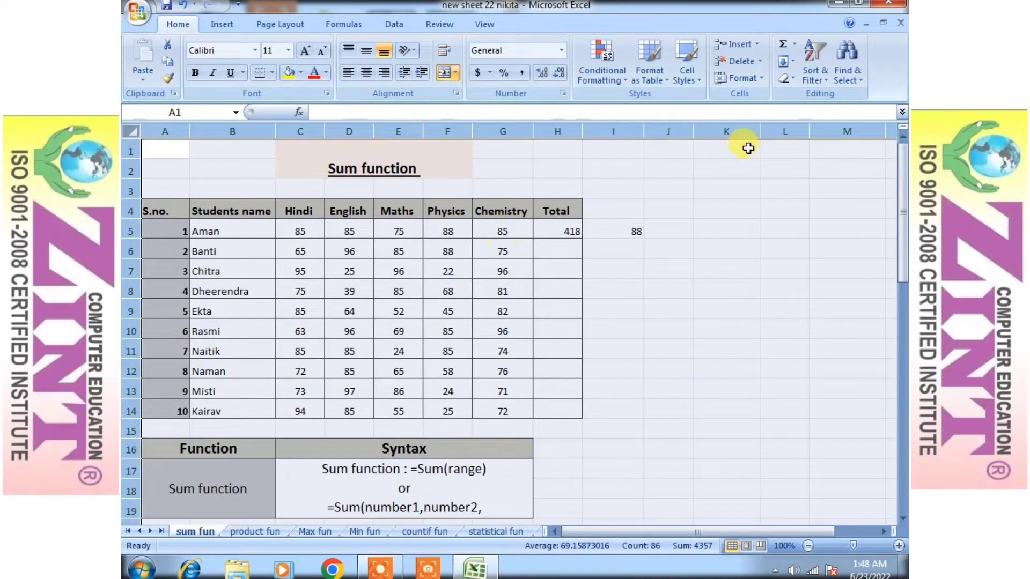
# Set the row height of the entire selected sheet to 30.
pyautogui.click(765, 82)
pyautogui.click(756, 116)
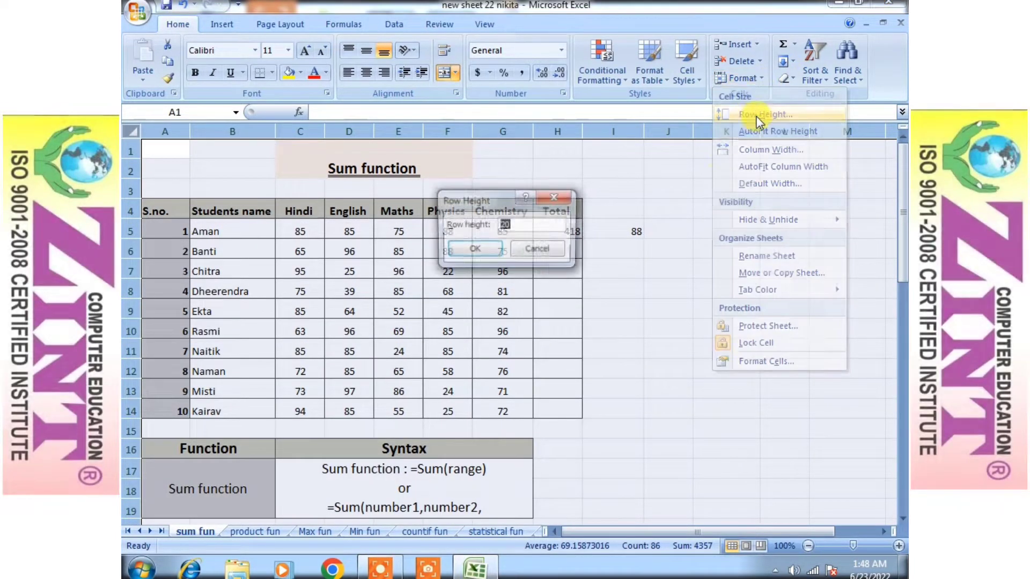
pyautogui.write('30')
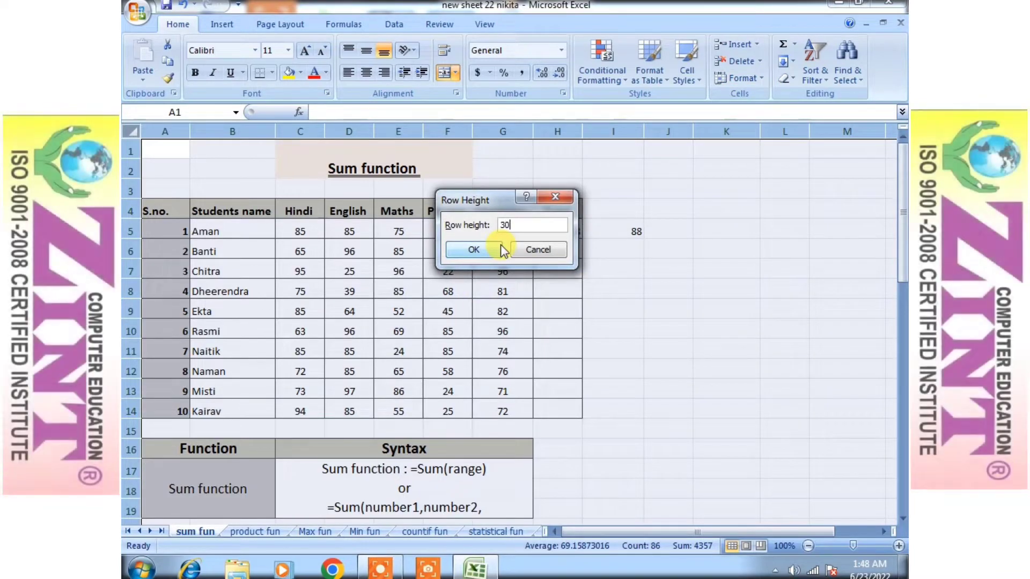
pyautogui.click(500, 245)
pyautogui.click(505, 273)
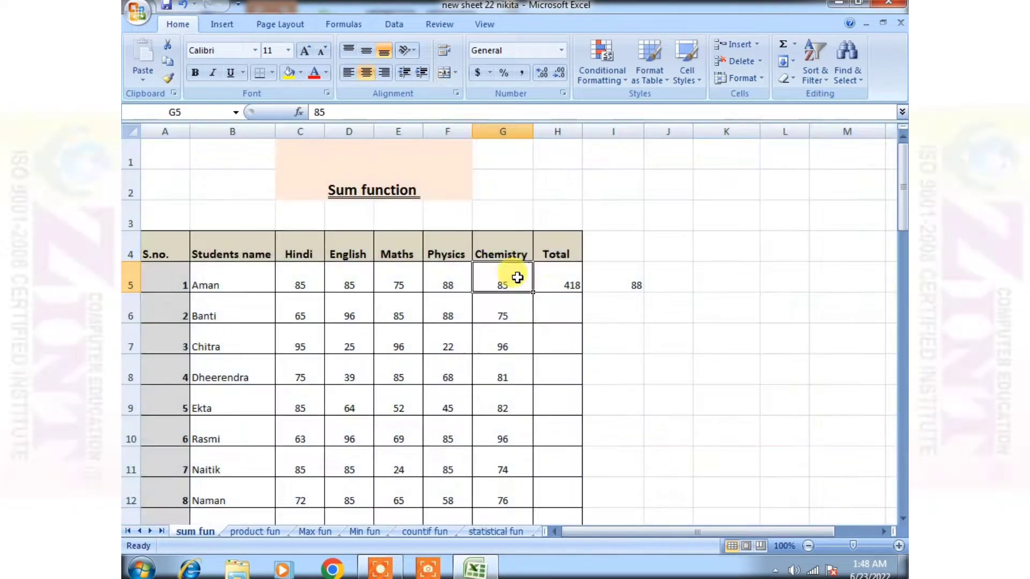
pyautogui.scroll(-3, 603, 284)
pyautogui.scroll(3, 615, 254)
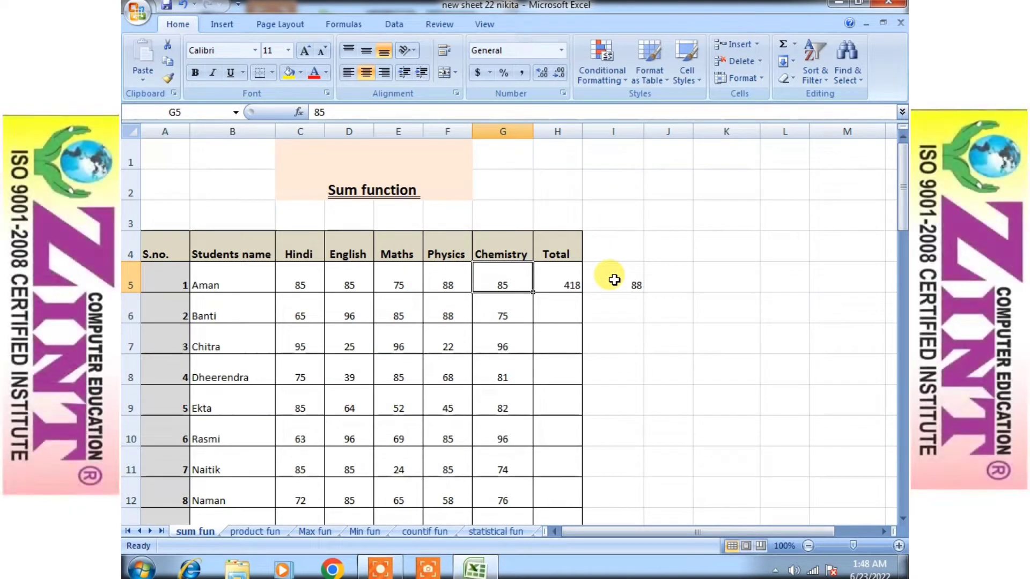
# Increase the font size of the marks table, range A4:L15, to 20.
pyautogui.click(609, 301)
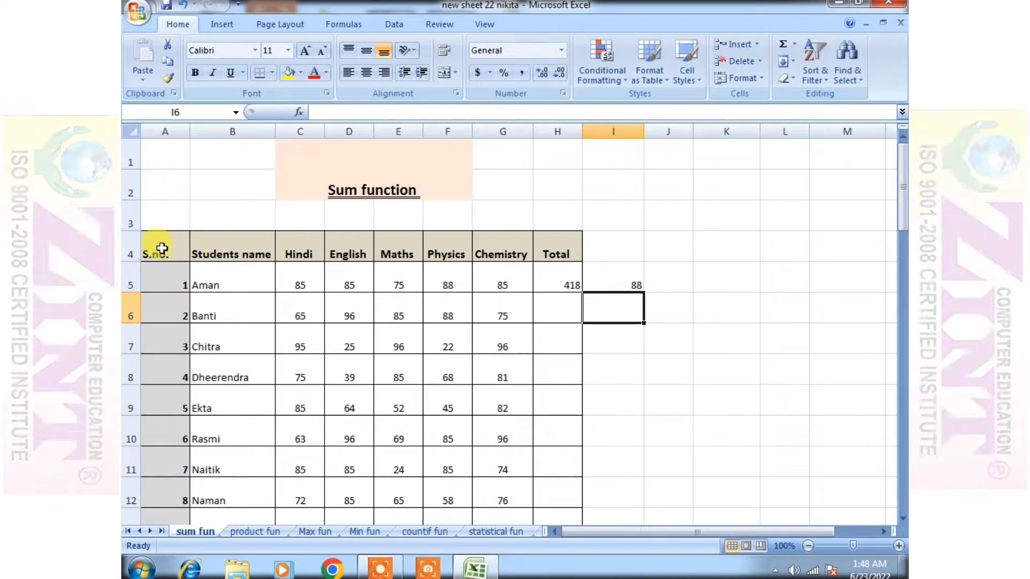
pyautogui.moveTo(161, 248); pyautogui.dragTo(772, 483)
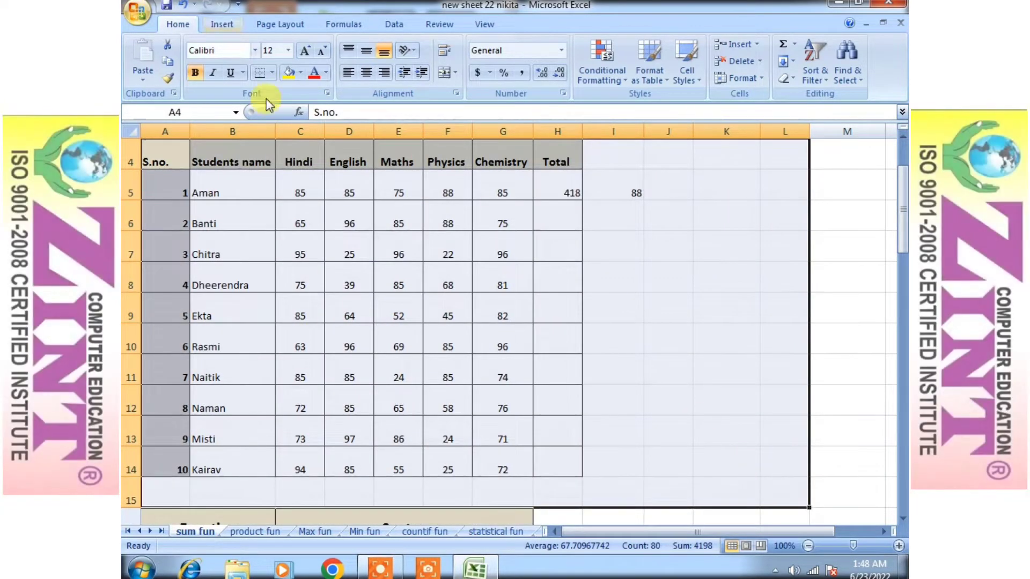
pyautogui.click(305, 51)
pyautogui.click(305, 51)
pyautogui.click(305, 51)
pyautogui.click(304, 51)
pyautogui.click(561, 338)
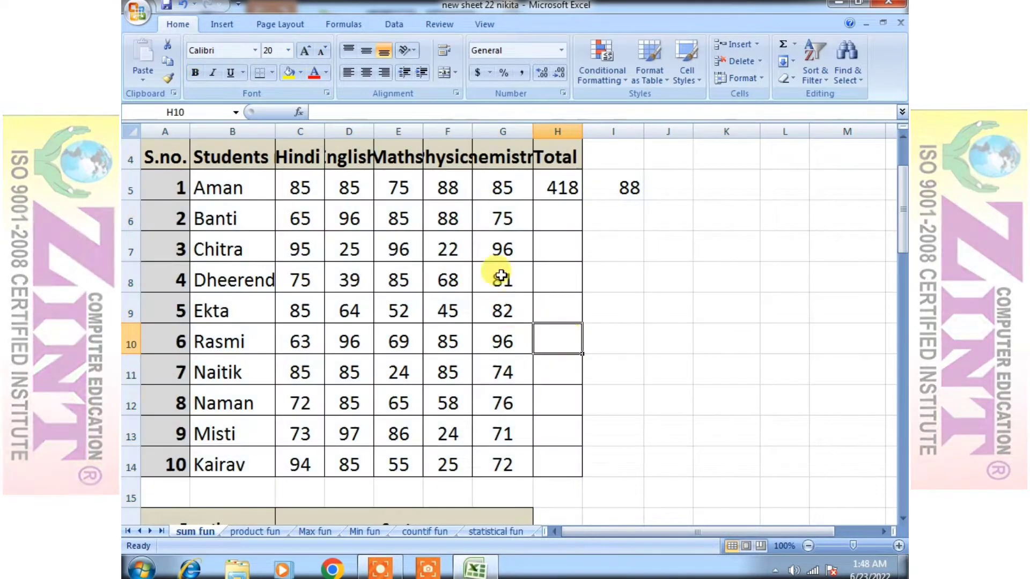
# Autofit the widths of columns B to F, from Students name through Physics, to their contents.
pyautogui.click(467, 129)
pyautogui.doubleClick(472, 131)
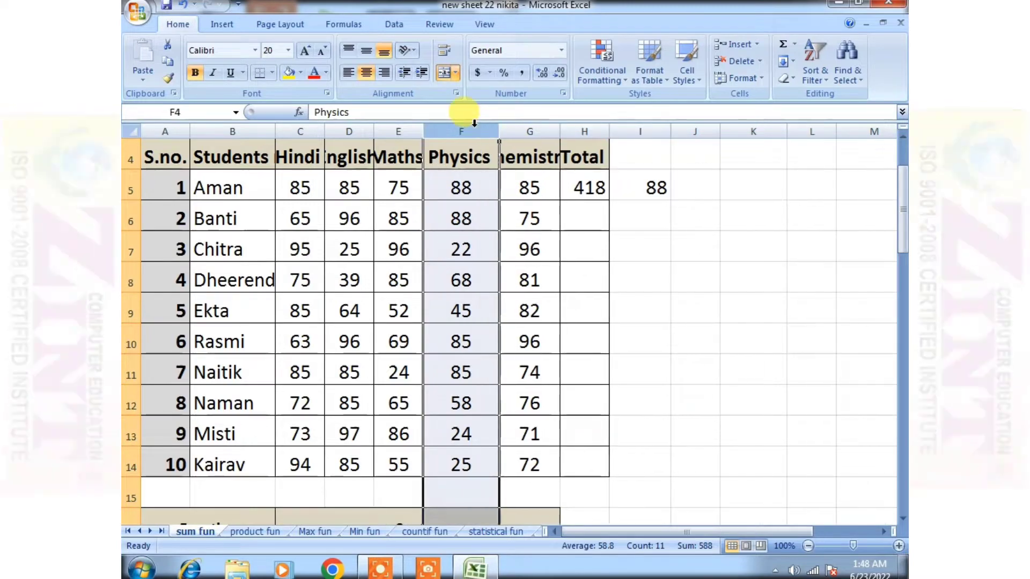
pyautogui.moveTo(422, 131); pyautogui.dragTo(421, 130)
pyautogui.doubleClick(420, 130)
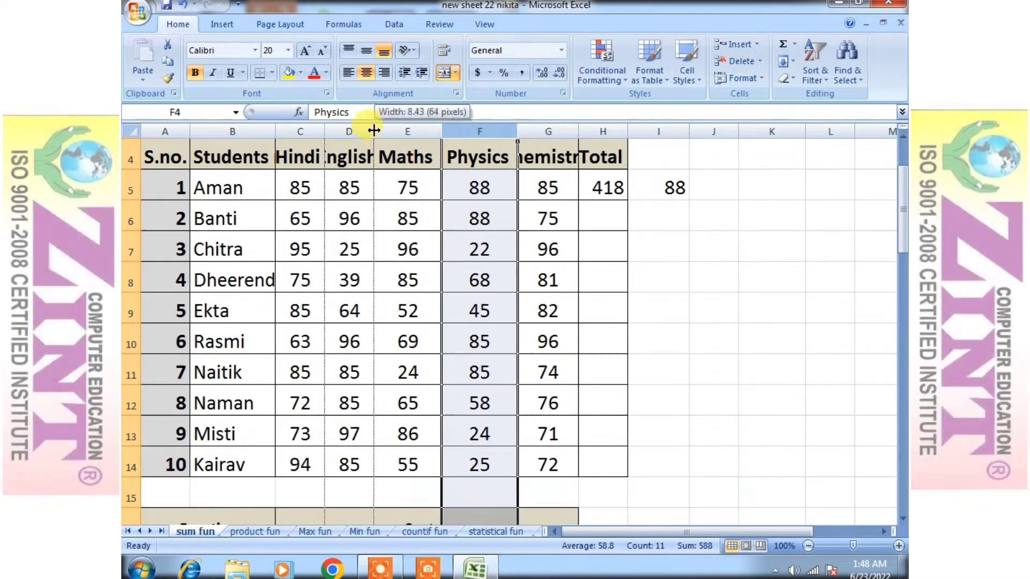
pyautogui.doubleClick(374, 131)
pyautogui.doubleClick(325, 129)
pyautogui.doubleClick(275, 131)
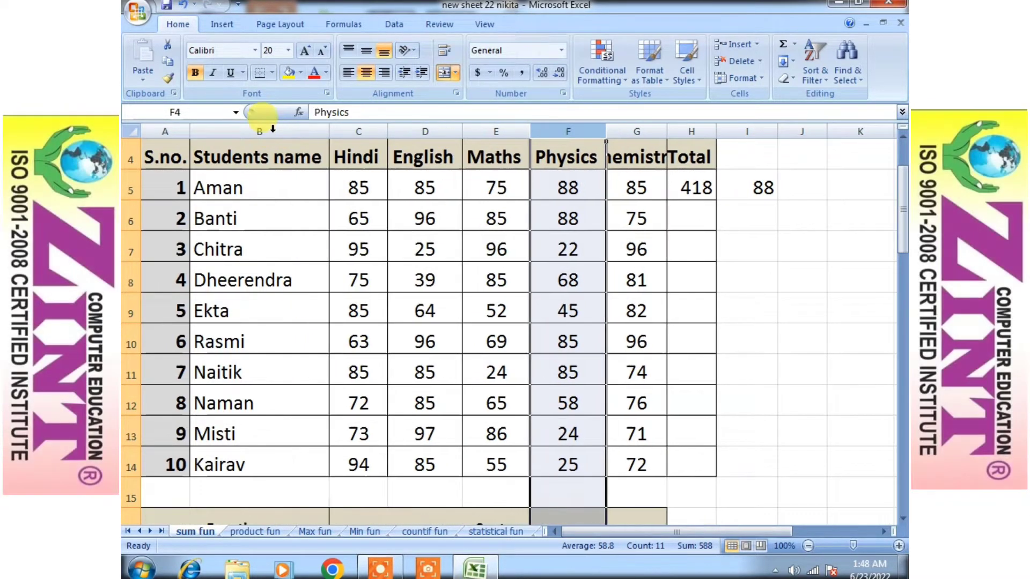
# Resize the Students name column manually to several narrower and wider widths, and autofit it back to its contents.
pyautogui.moveTo(327, 136); pyautogui.dragTo(288, 137)
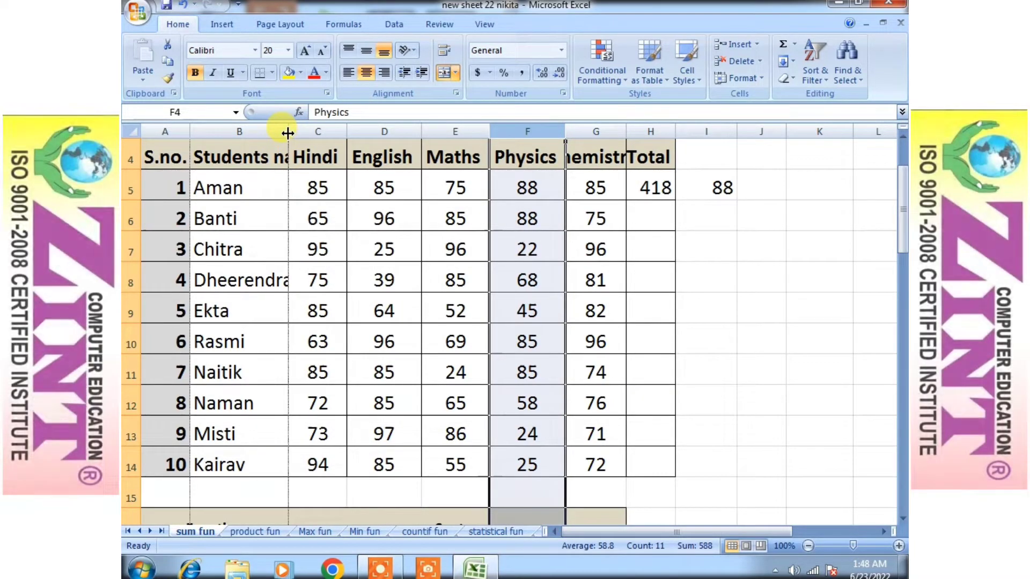
pyautogui.moveTo(288, 133); pyautogui.dragTo(558, 177)
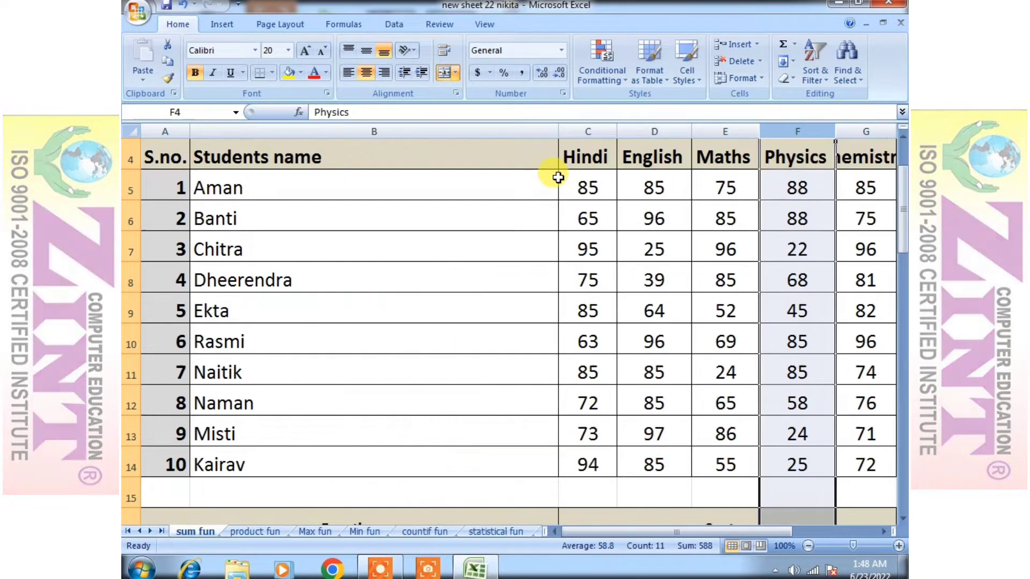
pyautogui.moveTo(558, 130); pyautogui.dragTo(454, 209)
pyautogui.click(427, 215)
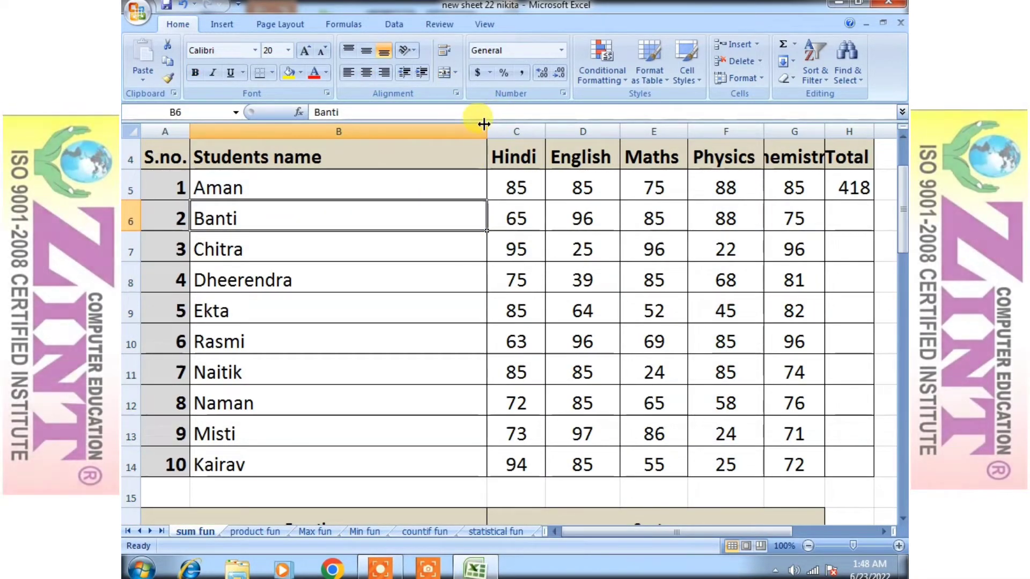
pyautogui.moveTo(486, 128); pyautogui.dragTo(449, 131)
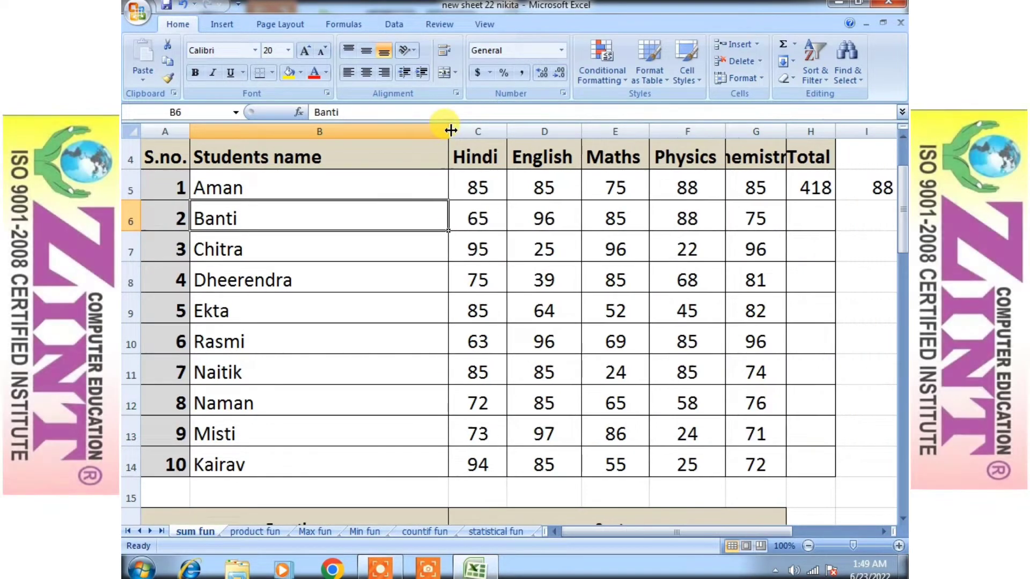
pyautogui.doubleClick(450, 130)
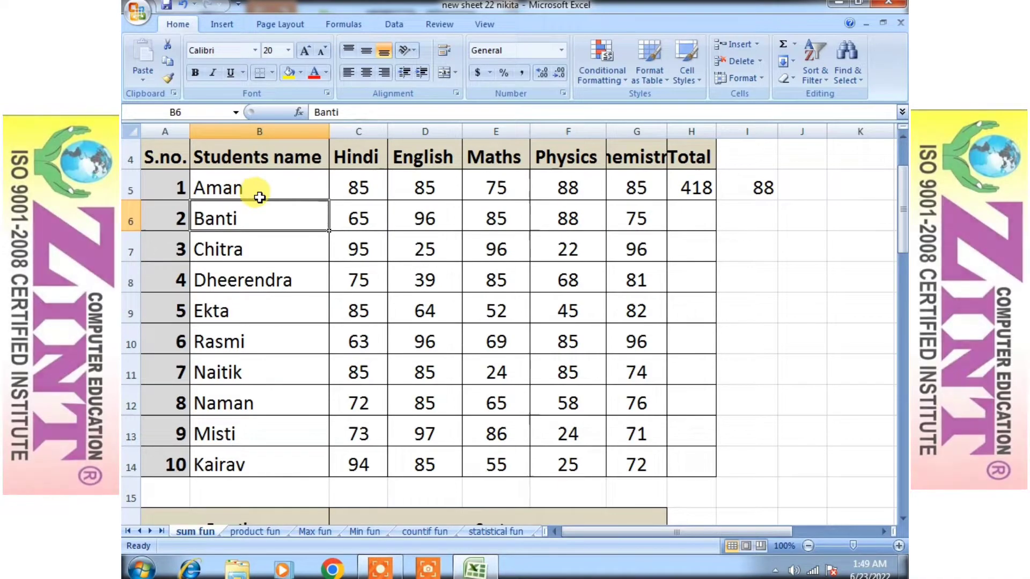
pyautogui.moveTo(243, 163); pyautogui.dragTo(241, 370)
pyautogui.moveTo(240, 207); pyautogui.dragTo(239, 368)
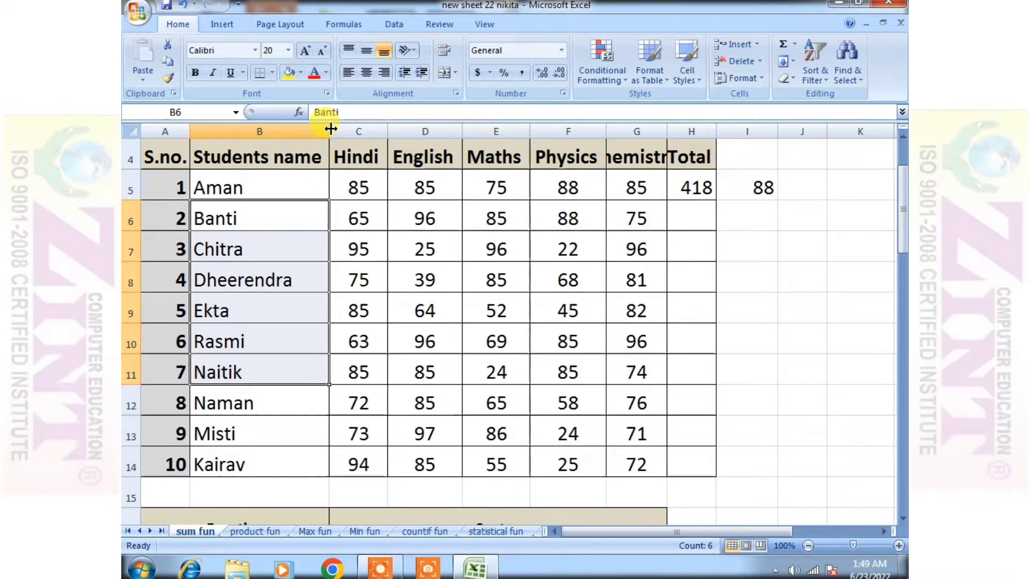
pyautogui.click(242, 189)
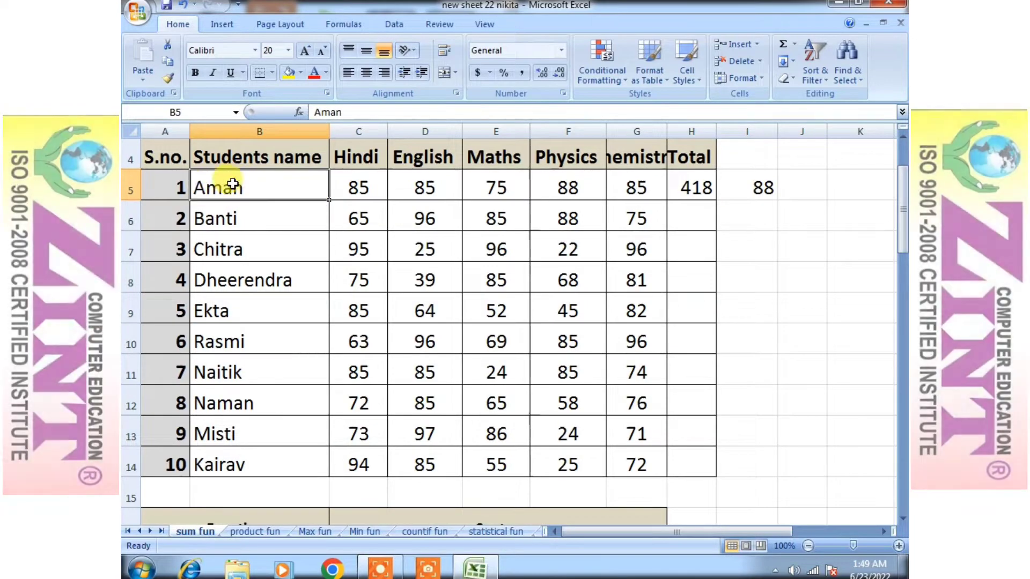
# Autofit the Chemistry column to its contents and widen the Total column slightly.
pyautogui.scroll(1, 647, 263)
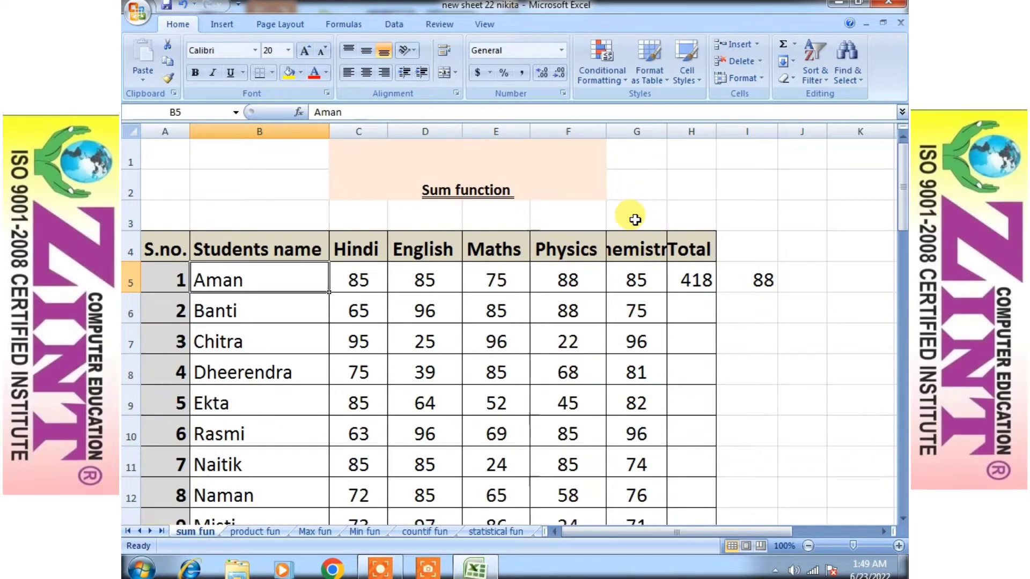
pyautogui.doubleClick(667, 132)
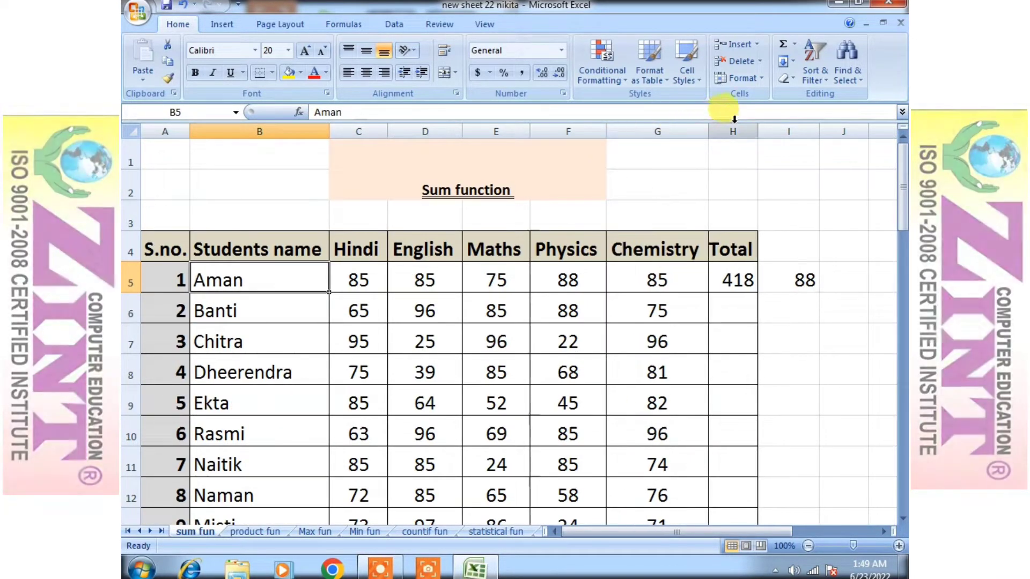
pyautogui.moveTo(758, 130); pyautogui.dragTo(766, 130)
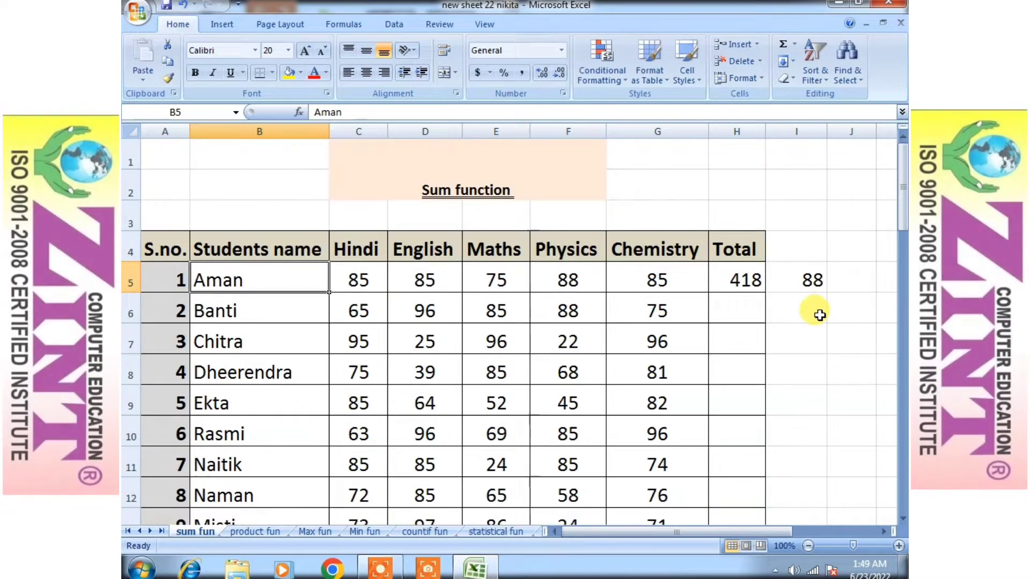
# Calculate the first student's lowest mark in cell J5 with the formula =MIN(C5:G5).
pyautogui.click(800, 275)
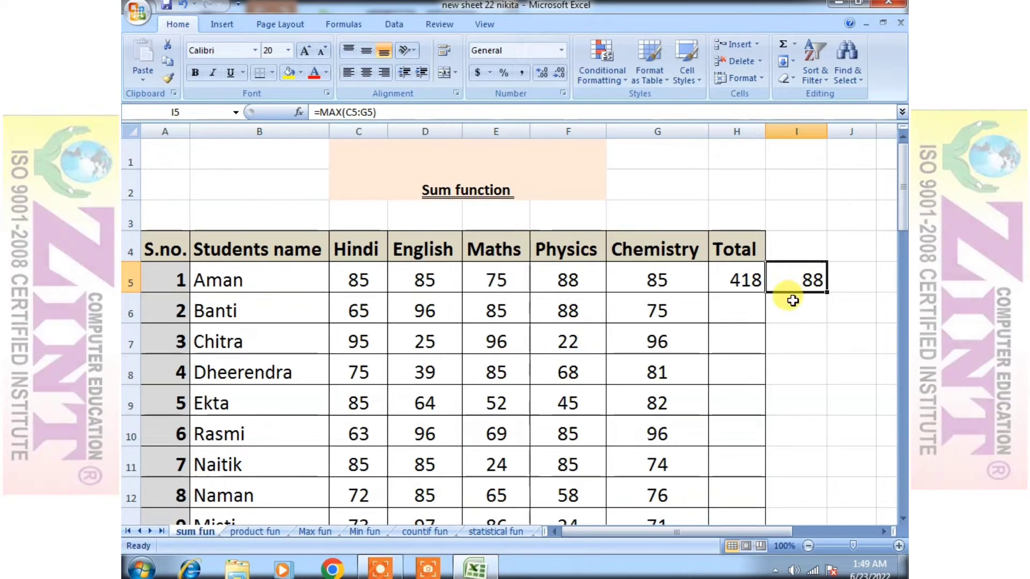
pyautogui.click(852, 282)
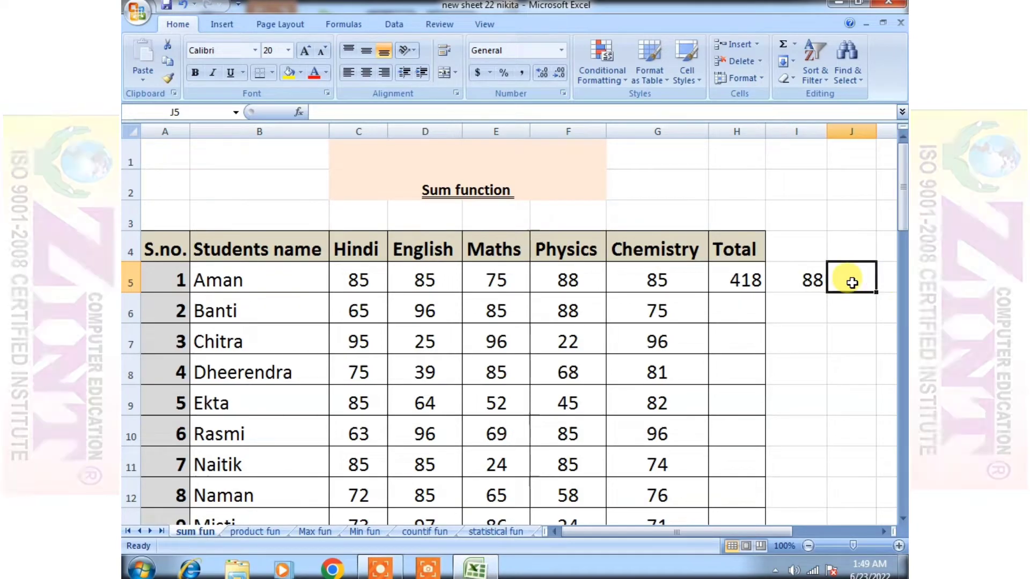
pyautogui.write('=MIN')
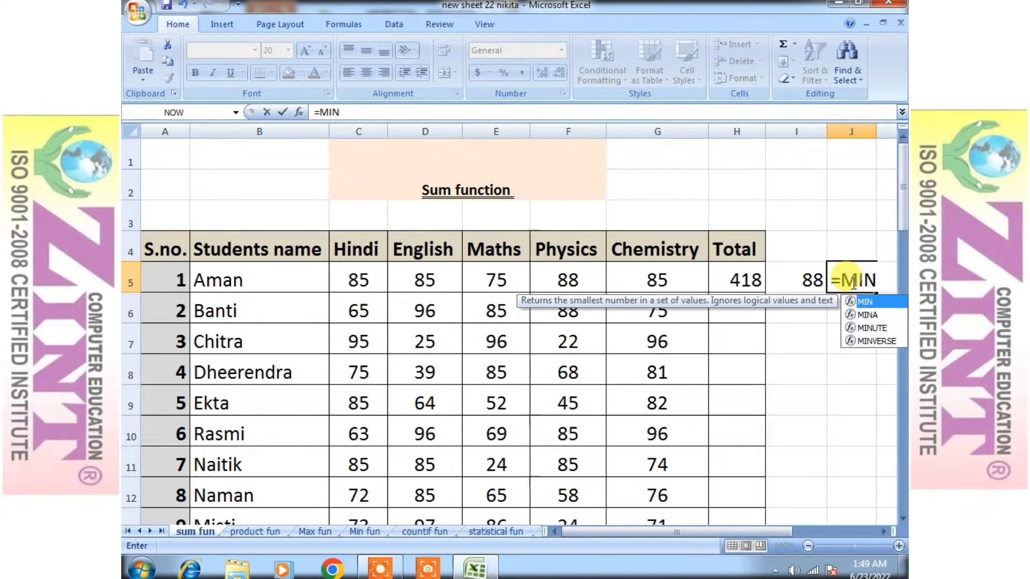
pyautogui.write('(')
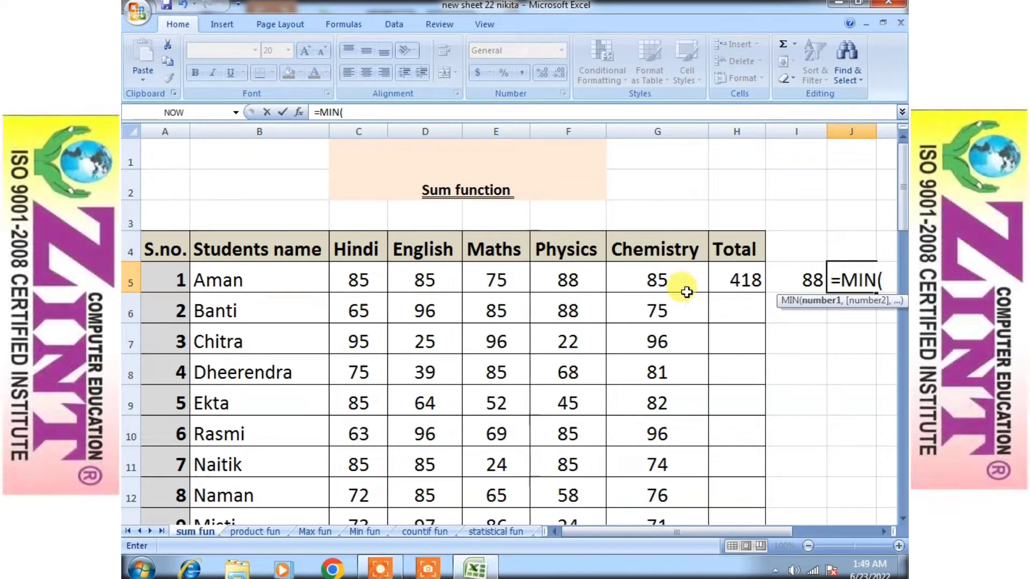
pyautogui.moveTo(356, 287); pyautogui.dragTo(638, 277)
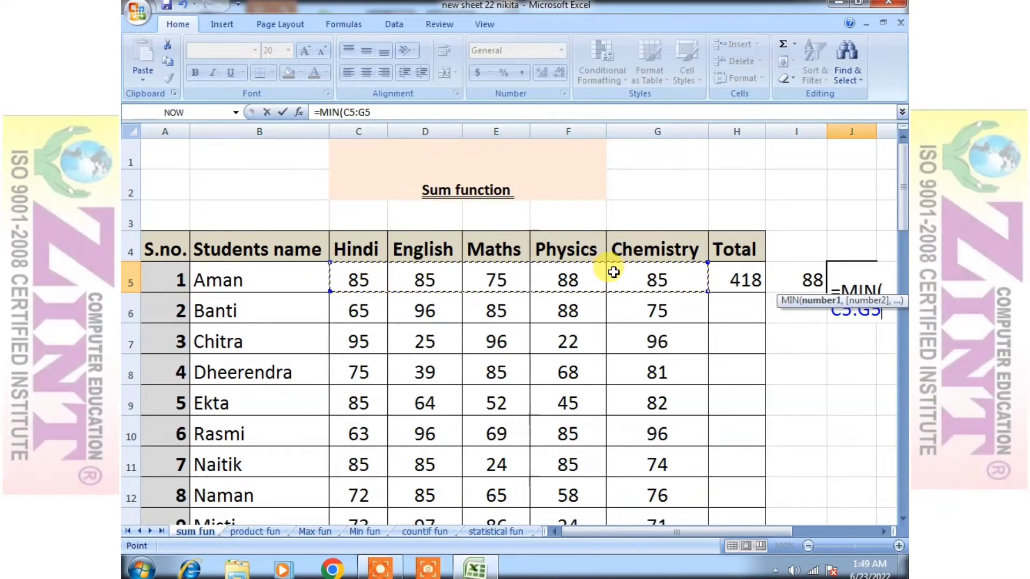
pyautogui.write(')')
pyautogui.press('Return')
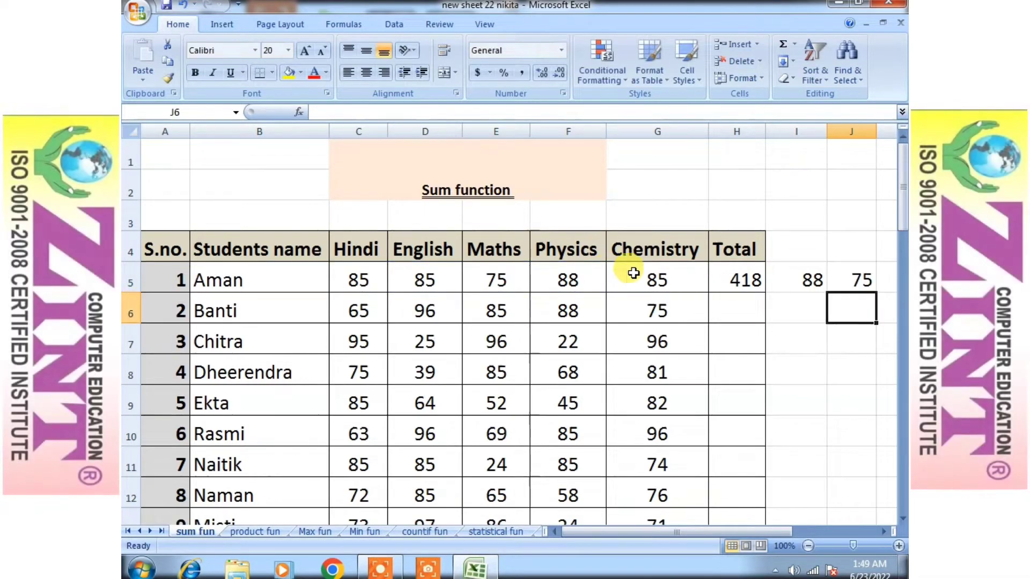
# Review the MIN formula in cell J5 against the first student's marks.
pyautogui.click(329, 22)
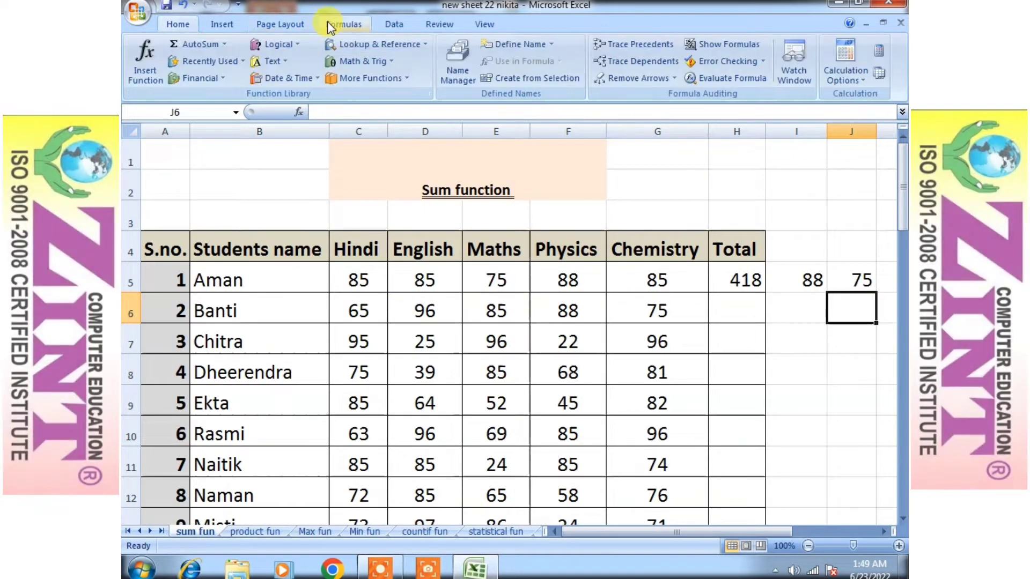
pyautogui.moveTo(748, 532); pyautogui.dragTo(793, 531)
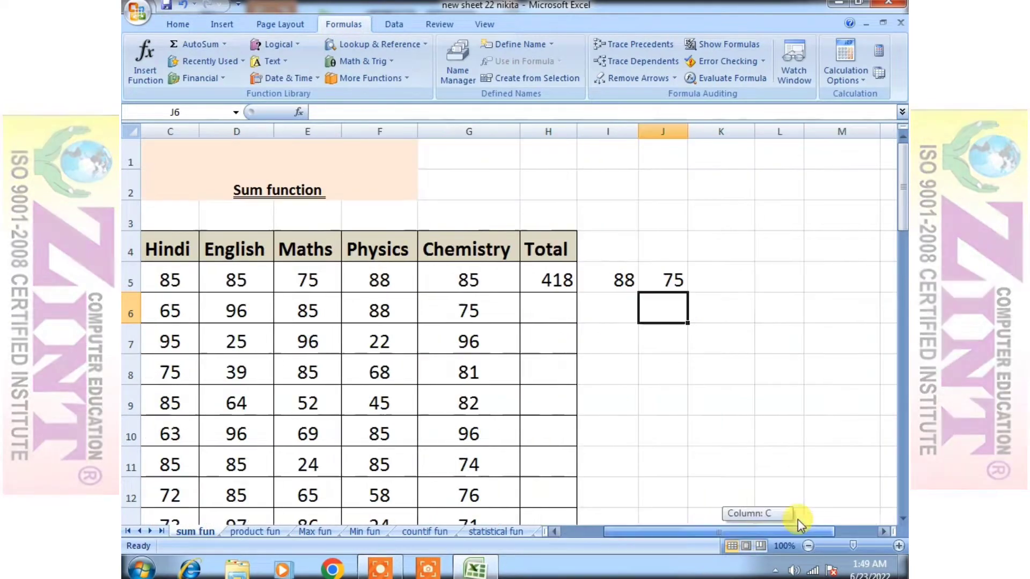
pyautogui.click(670, 279)
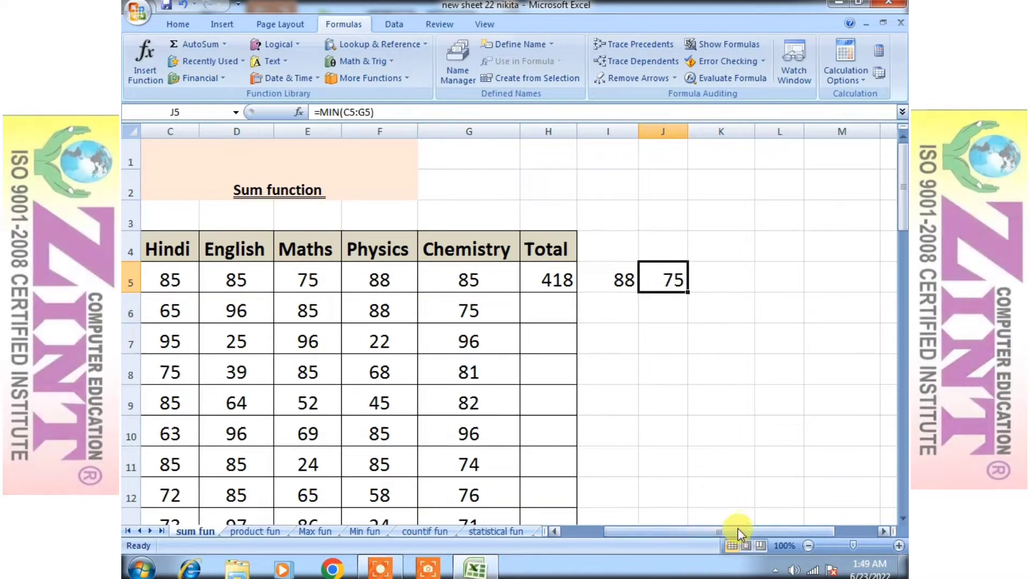
pyautogui.moveTo(738, 529); pyautogui.dragTo(694, 530)
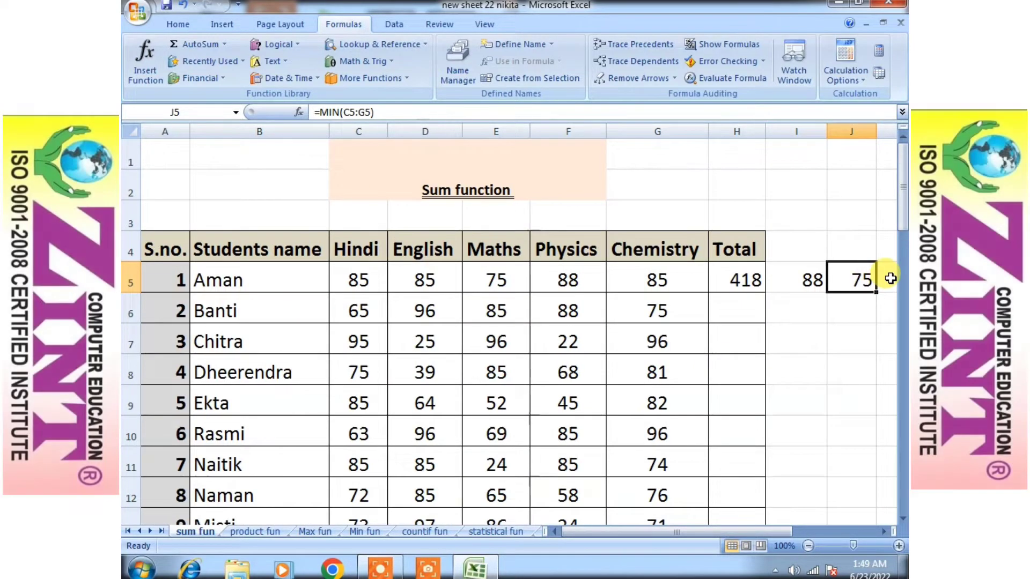
# Calculate the first student's average mark in cell K5 with the formula =AVERAGE(C5:G5).
pyautogui.click(891, 279)
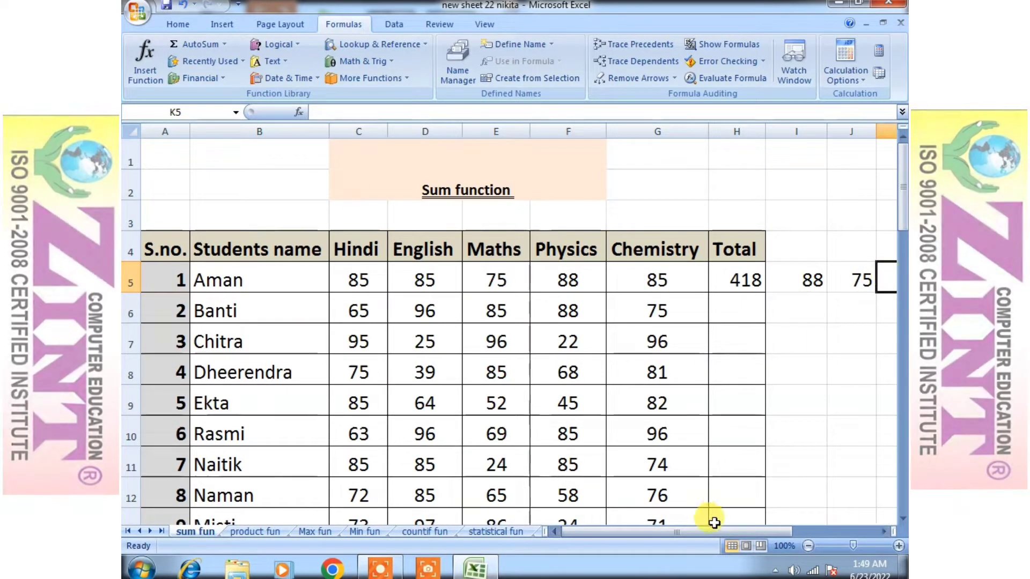
pyautogui.moveTo(720, 532); pyautogui.dragTo(746, 533)
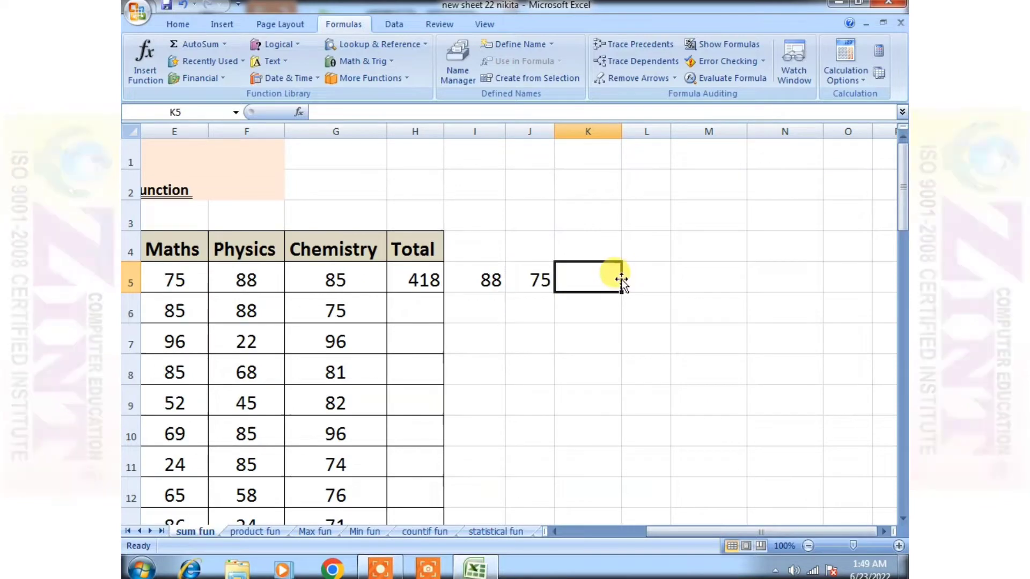
pyautogui.write('=')
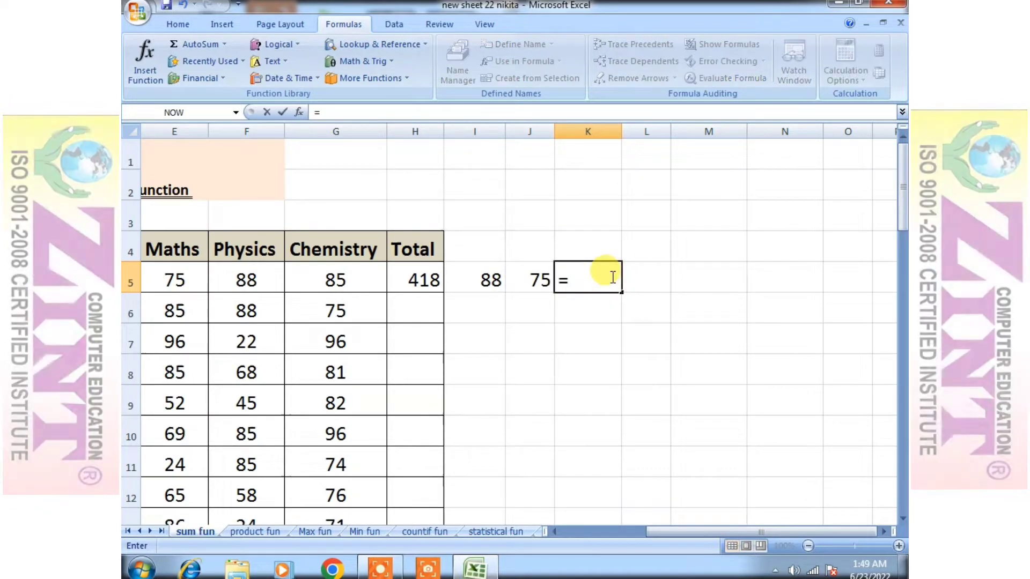
pyautogui.write('AVERAT')
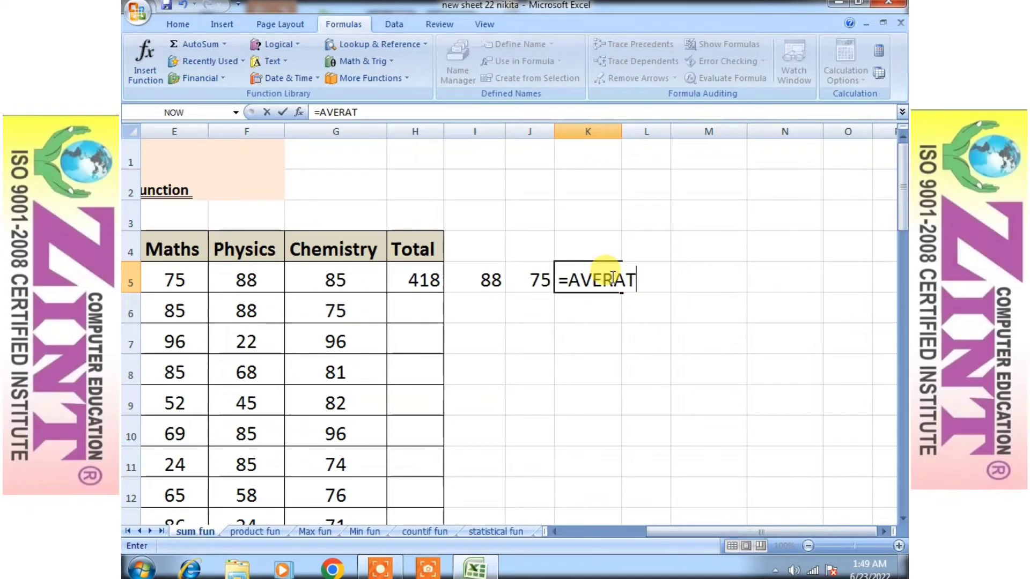
pyautogui.press('BackSpace')
pyautogui.write('GE(')
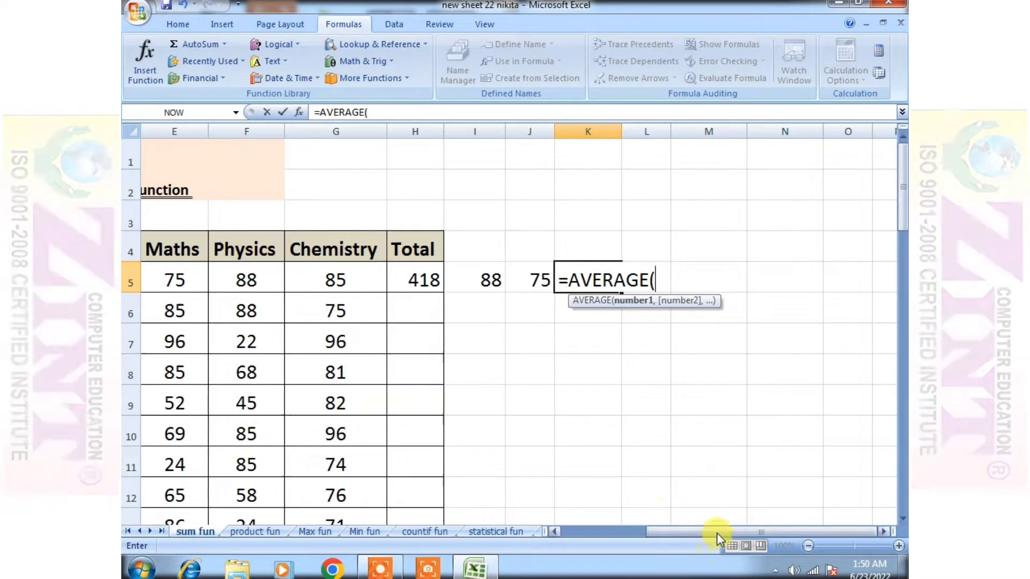
pyautogui.moveTo(718, 534); pyautogui.dragTo(542, 534)
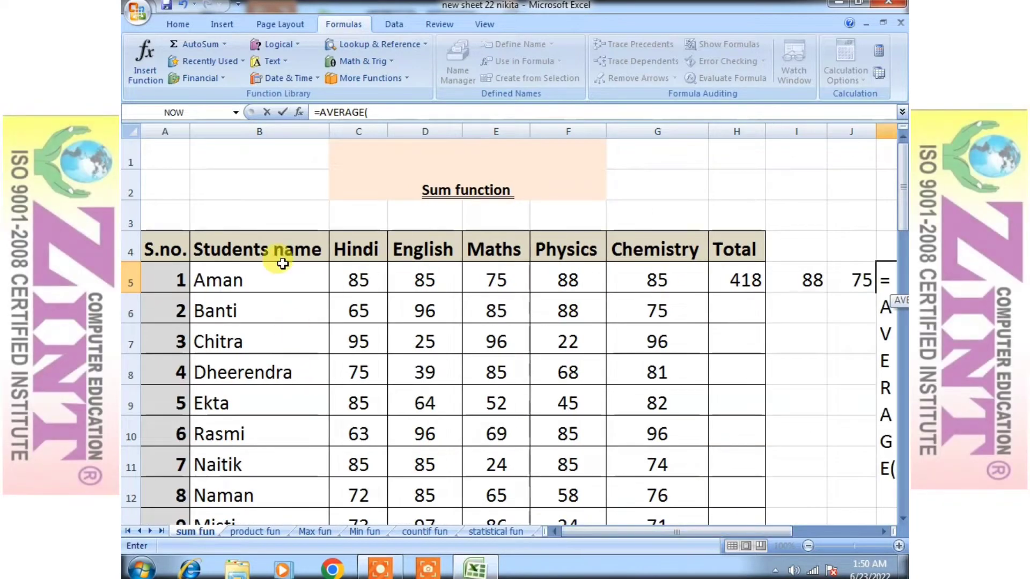
pyautogui.moveTo(340, 268); pyautogui.dragTo(659, 281)
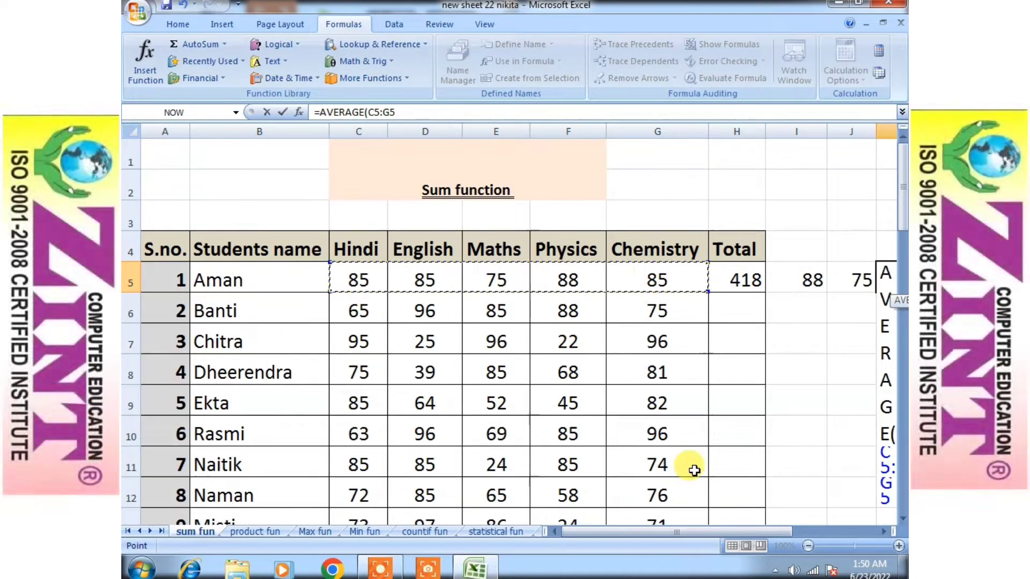
pyautogui.moveTo(688, 531); pyautogui.dragTo(773, 531)
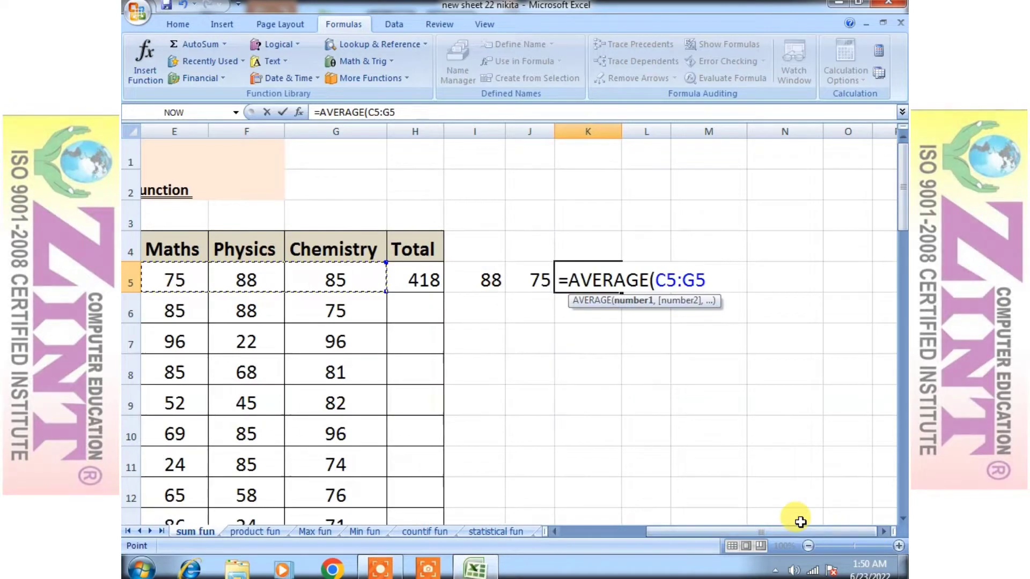
pyautogui.write(')')
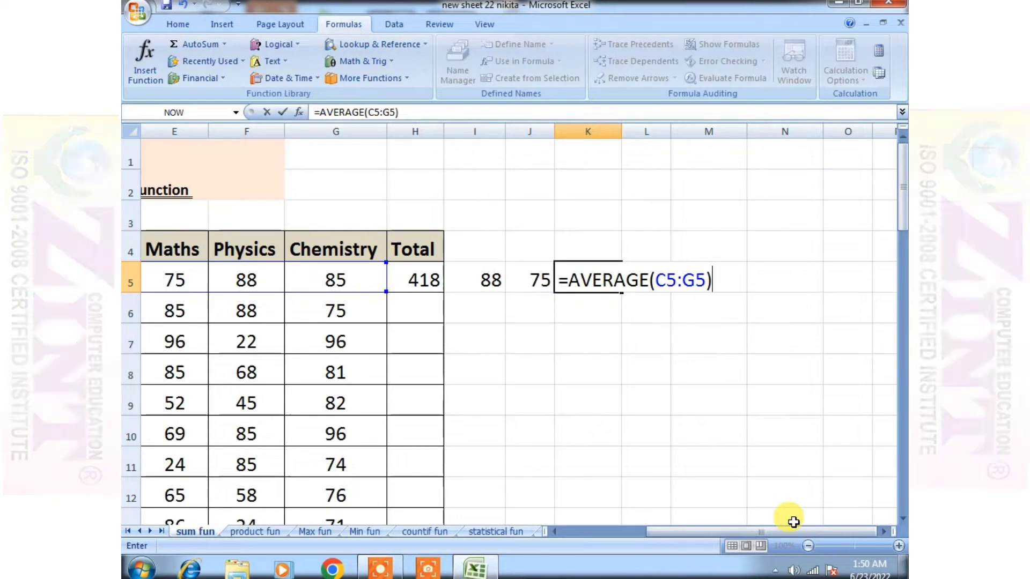
pyautogui.press('Return')
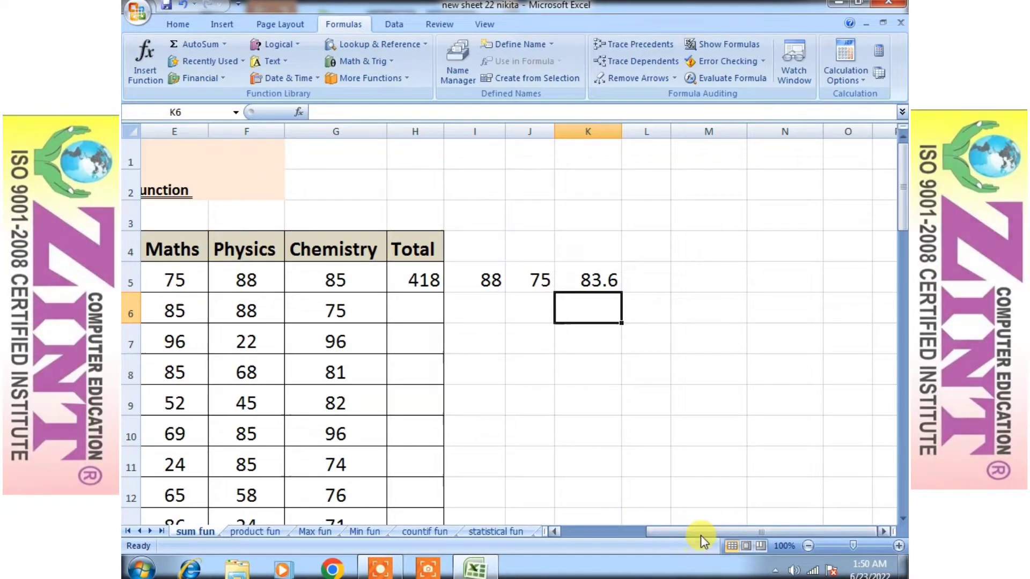
pyautogui.moveTo(700, 536); pyautogui.dragTo(843, 533)
pyautogui.scroll(-8, 765, 409)
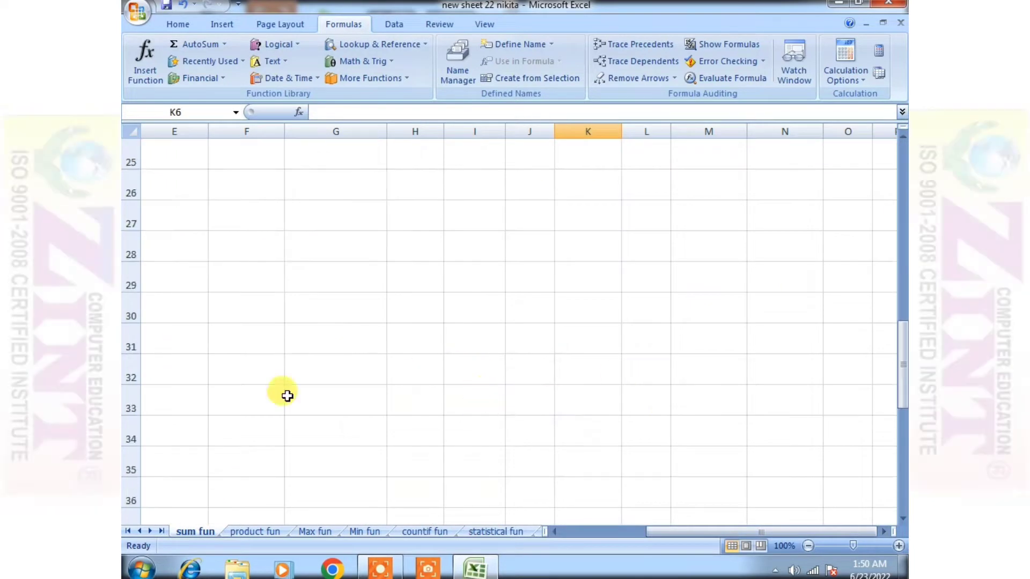
pyautogui.click(196, 338)
pyautogui.click(258, 310)
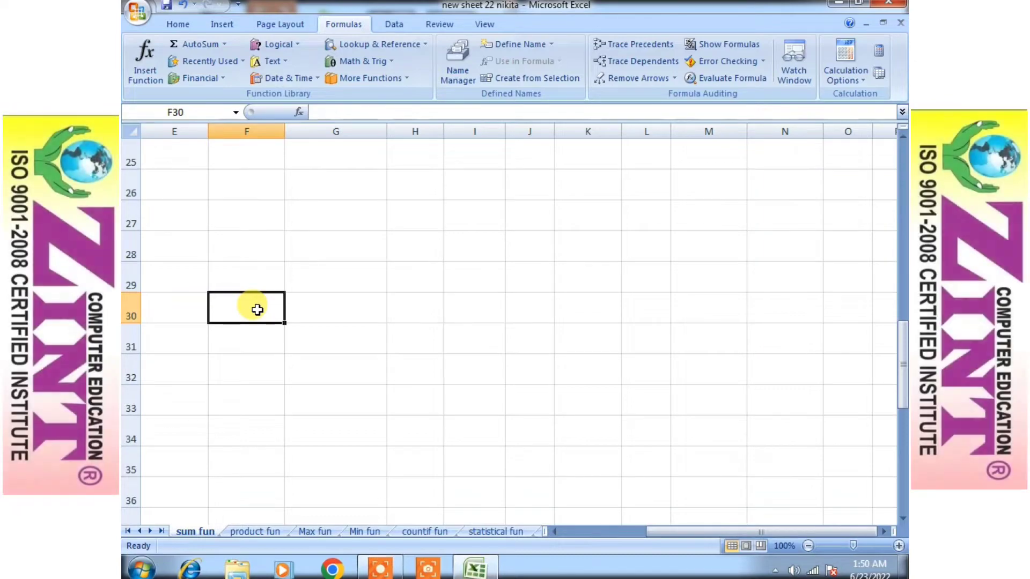
pyautogui.scroll(8, 257, 310)
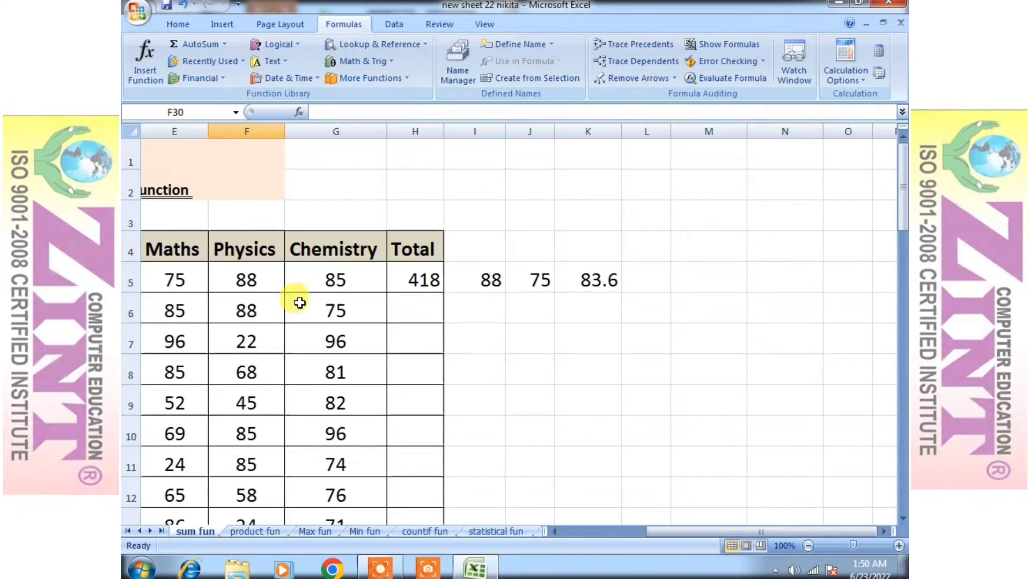
# Select the first student's marks, C5:G5, to review the range the functions use.
pyautogui.moveTo(677, 531); pyautogui.dragTo(594, 532)
pyautogui.moveTo(365, 285); pyautogui.dragTo(663, 296)
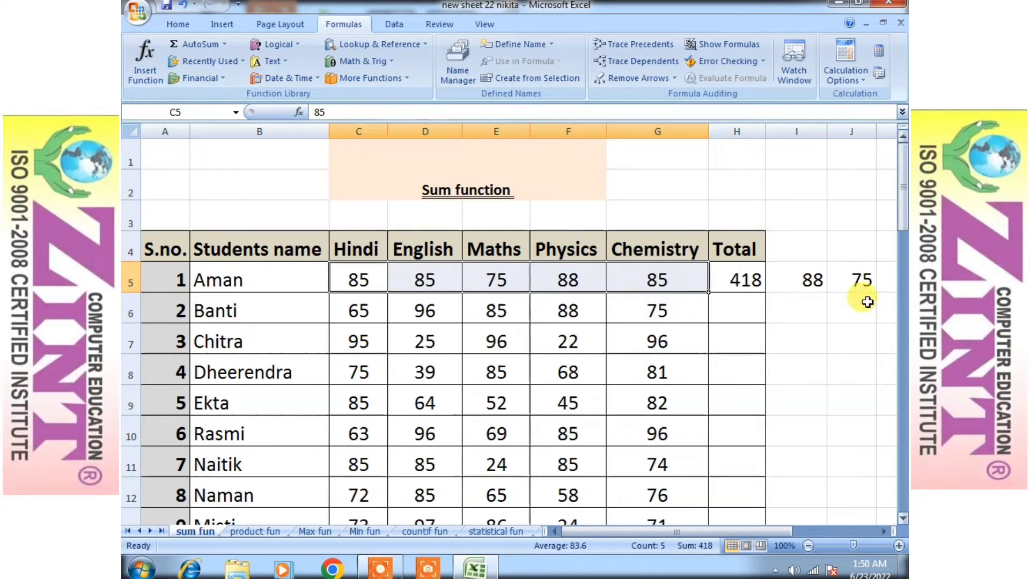
pyautogui.moveTo(357, 276); pyautogui.dragTo(700, 284)
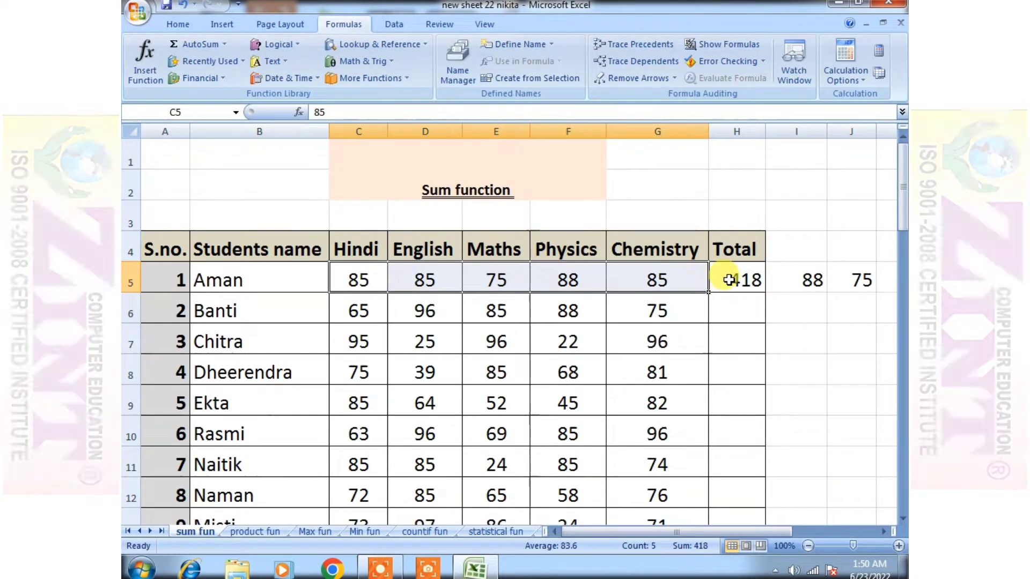
# Begin a SUM formula over the first student's marks, C5:G5, in blank cell C23 below the syntax table.
pyautogui.scroll(-6, 747, 368)
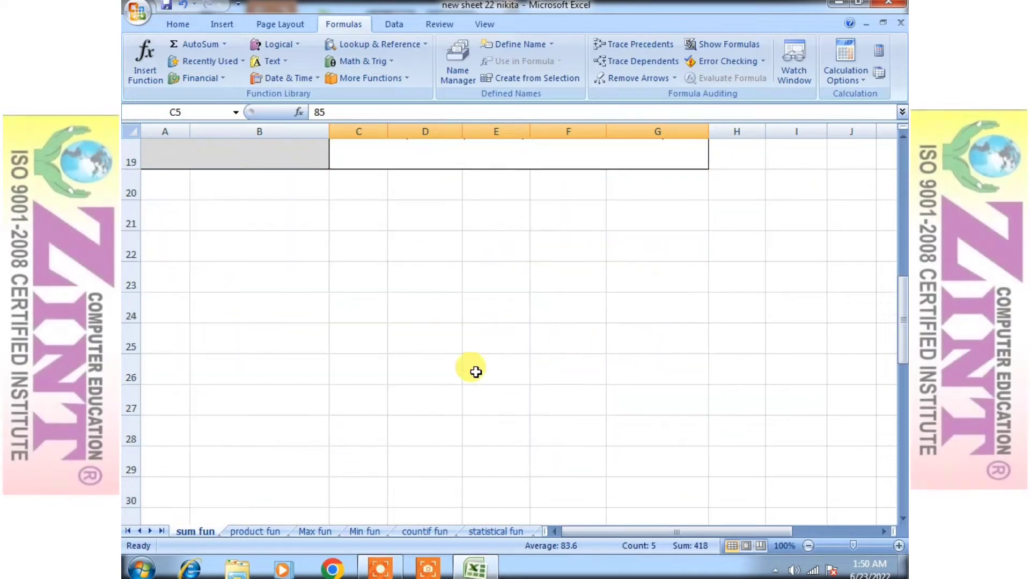
pyautogui.click(290, 350)
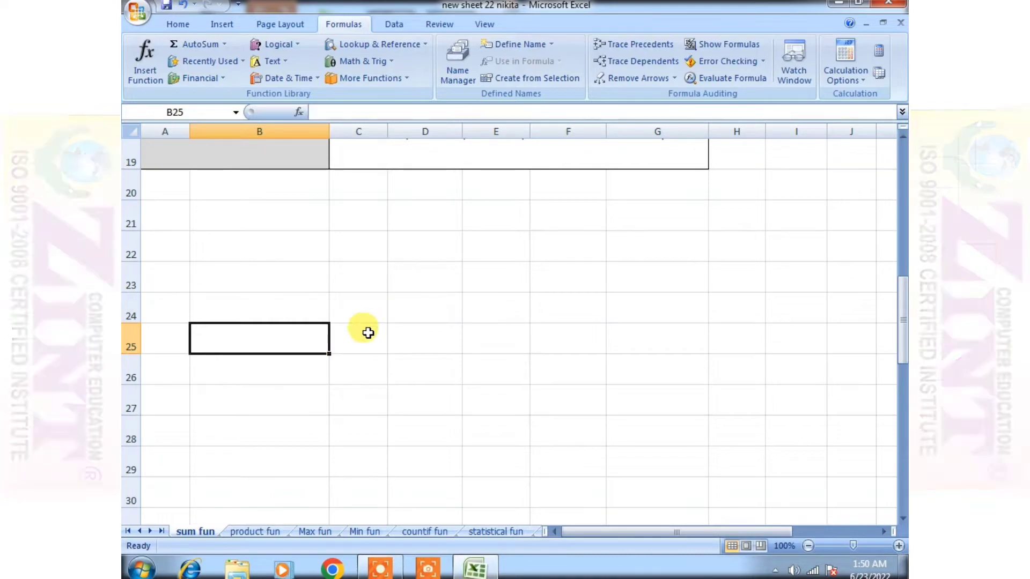
pyautogui.click(371, 281)
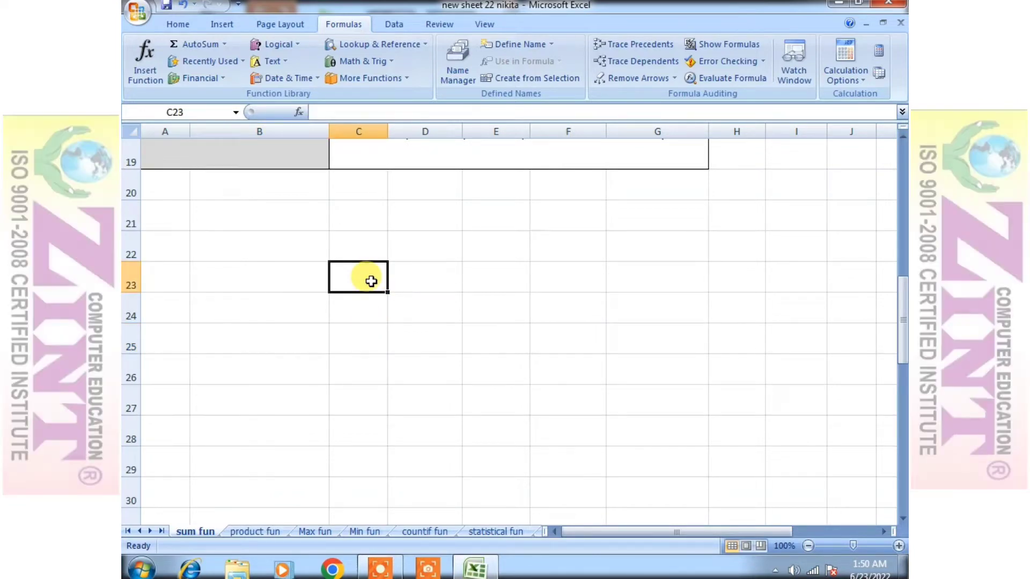
pyautogui.write('=SU')
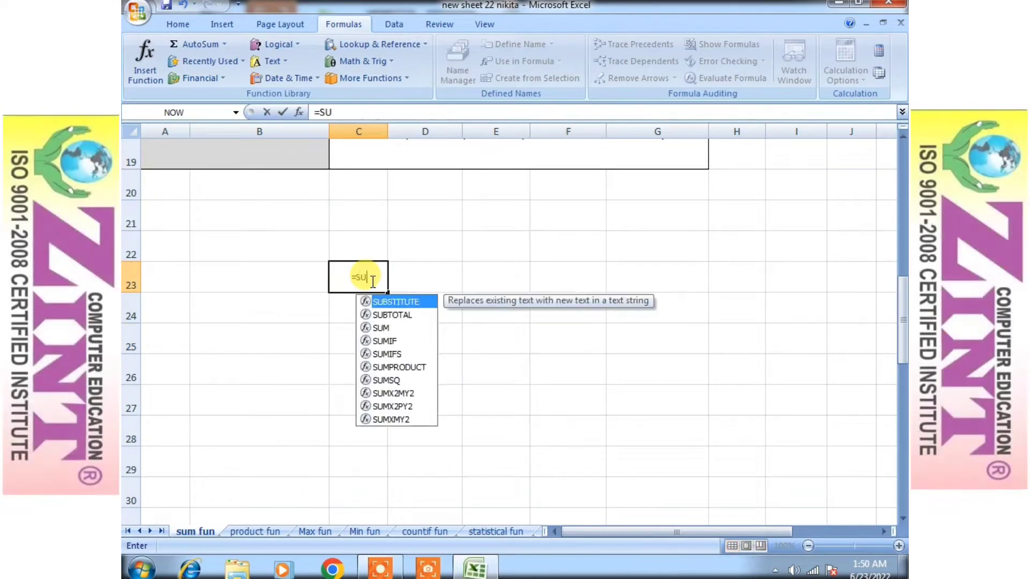
pyautogui.write('M(')
pyautogui.scroll(6, 369, 284)
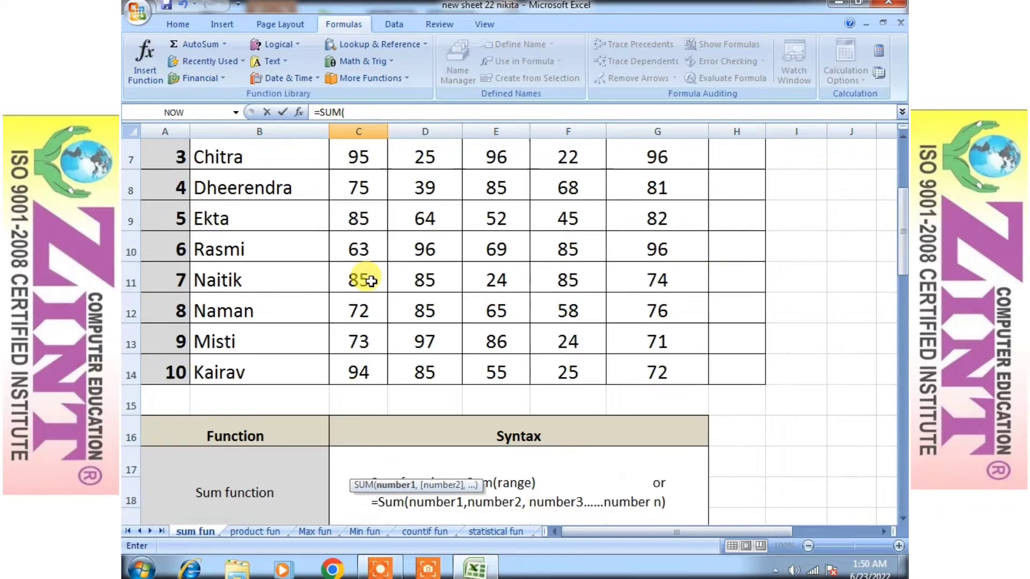
pyautogui.moveTo(364, 284); pyautogui.dragTo(665, 279)
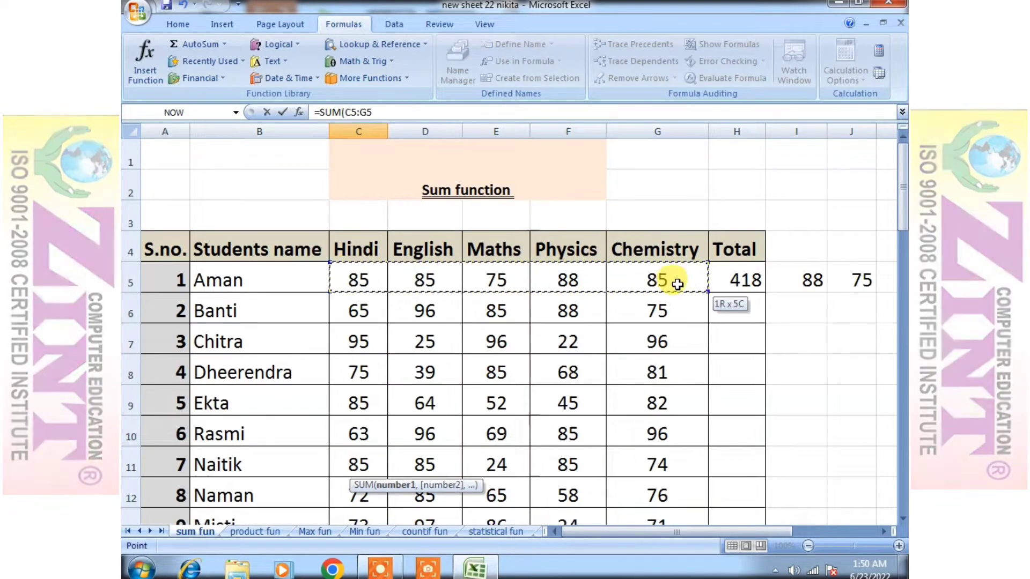
pyautogui.scroll(-3, 464, 377)
pyautogui.scroll(-4, 464, 376)
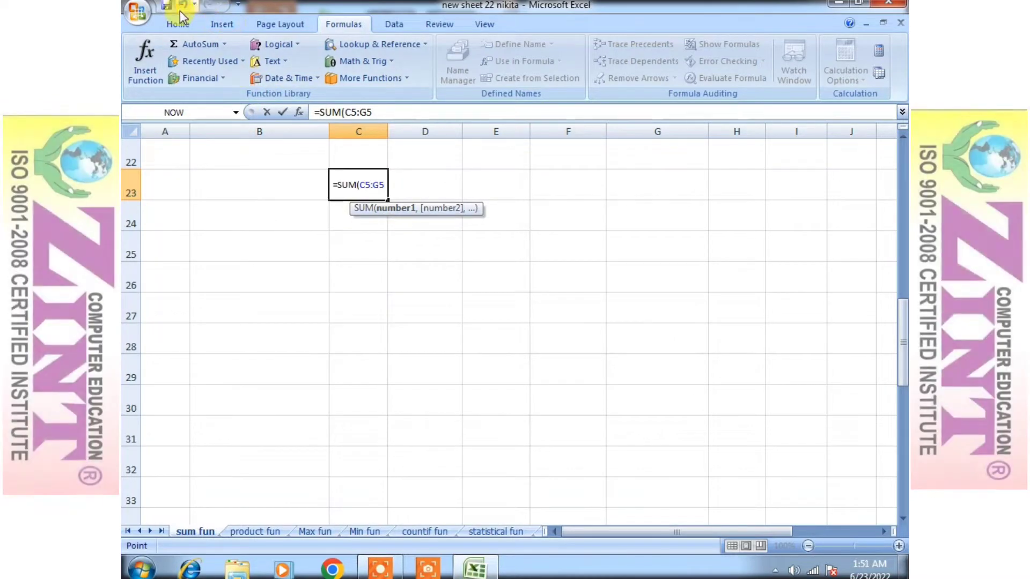
# Erase the unfinished SUM formula from cell C23.
pyautogui.click(199, 23)
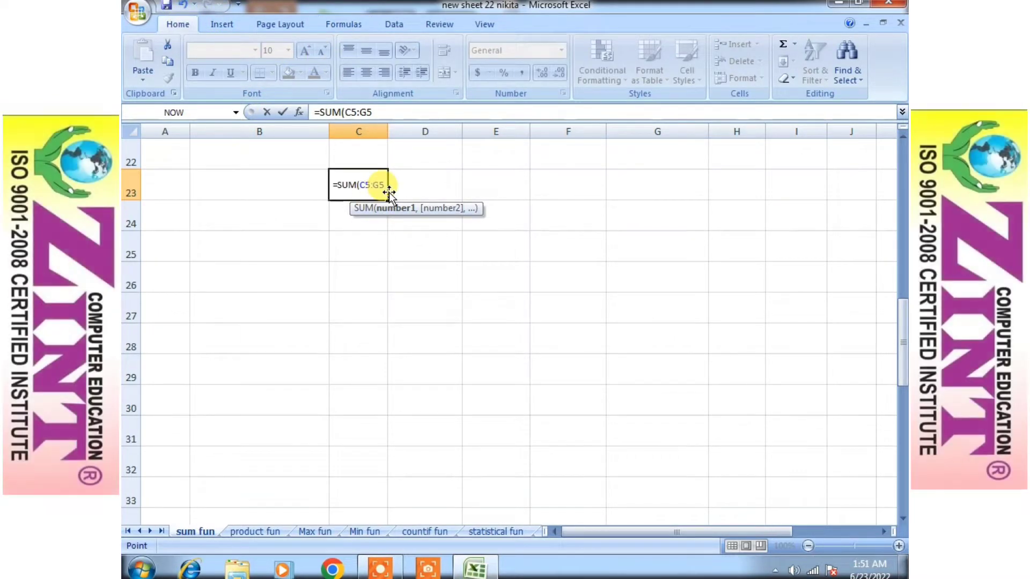
pyautogui.moveTo(385, 186); pyautogui.dragTo(354, 189)
pyautogui.click(355, 186)
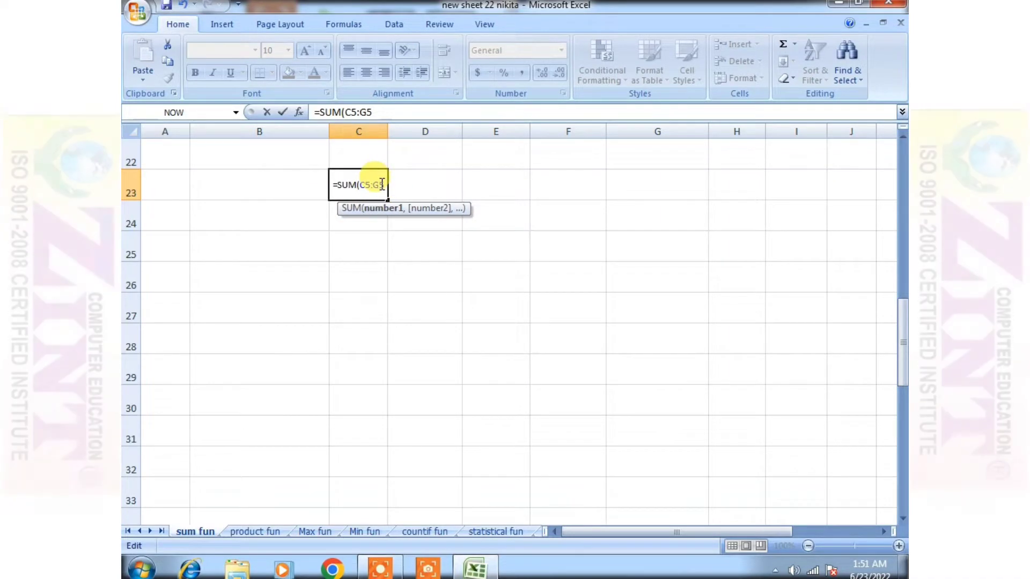
pyautogui.press('BackSpace')
pyautogui.press('BackSpace')
pyautogui.press('BackSpace')
pyautogui.press('BackSpace')
pyautogui.press('BackSpace')
pyautogui.press('BackSpace')
pyautogui.press('BackSpace')
pyautogui.press('BackSpace')
pyautogui.press('BackSpace')
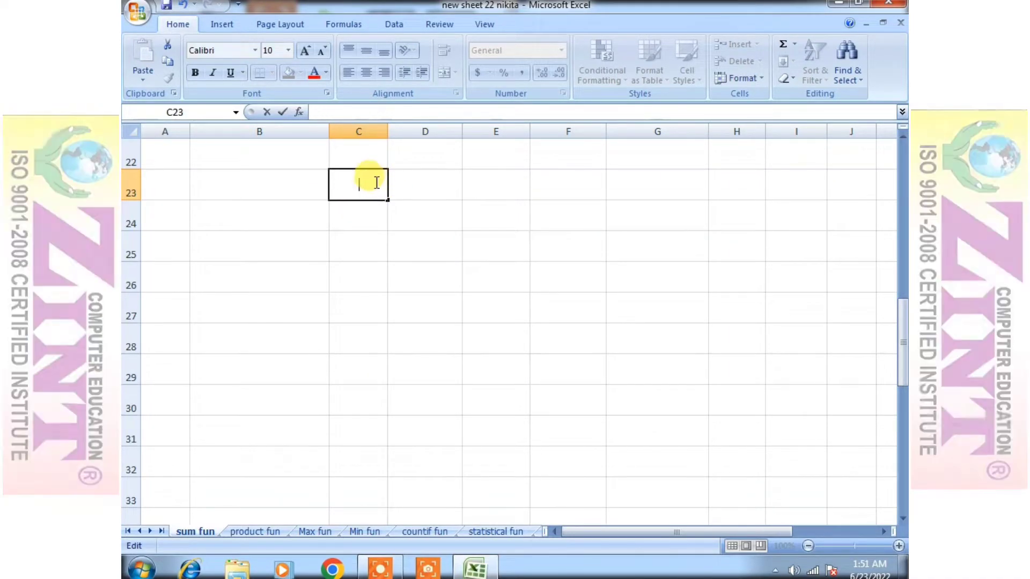
pyautogui.press('Return')
pyautogui.press('Return')
# Try a 72-point font size in cell C23 with a trial equals sign.
pyautogui.click(333, 186)
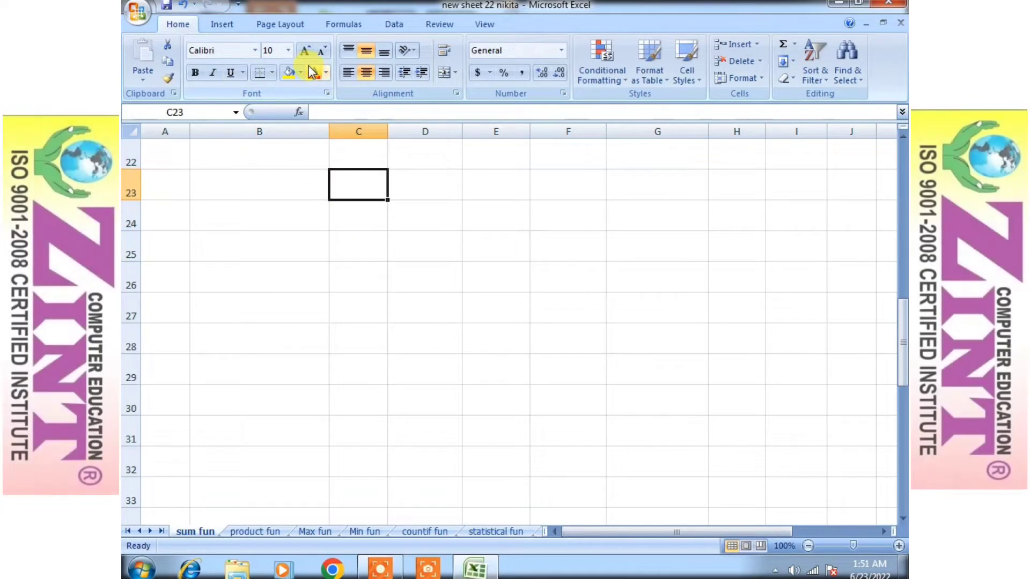
pyautogui.click(308, 54)
pyautogui.write('=')
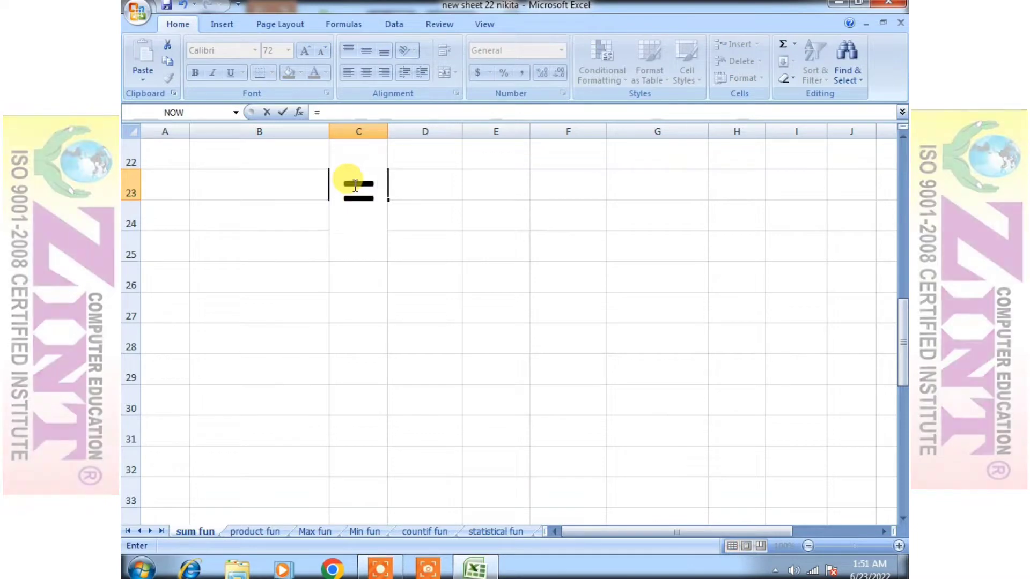
pyautogui.scroll(1, 355, 186)
pyautogui.press('Escape')
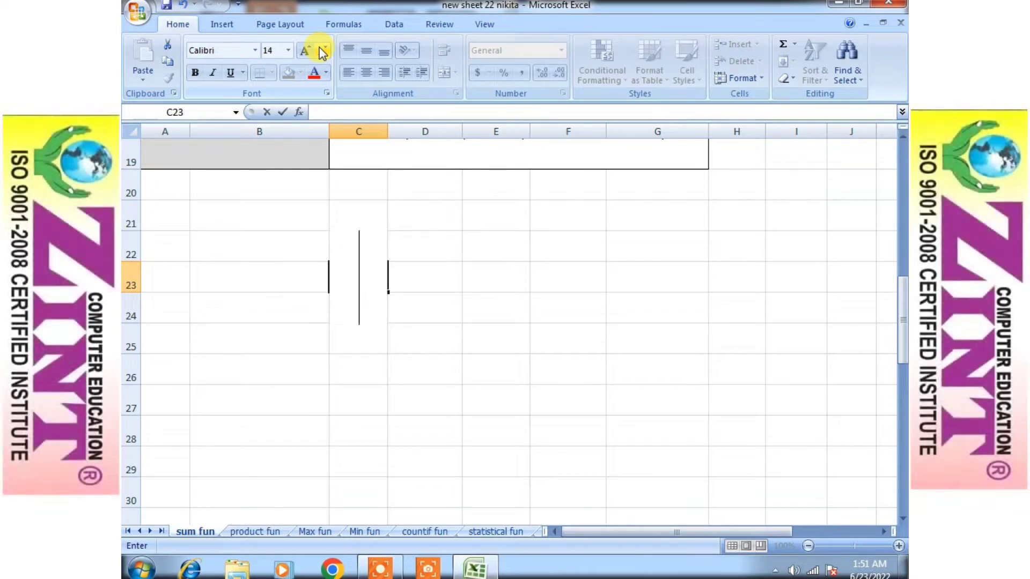
# Try a 14-point font size in cell C23 with a trial formula start, and cancel the entry.
pyautogui.write('=')
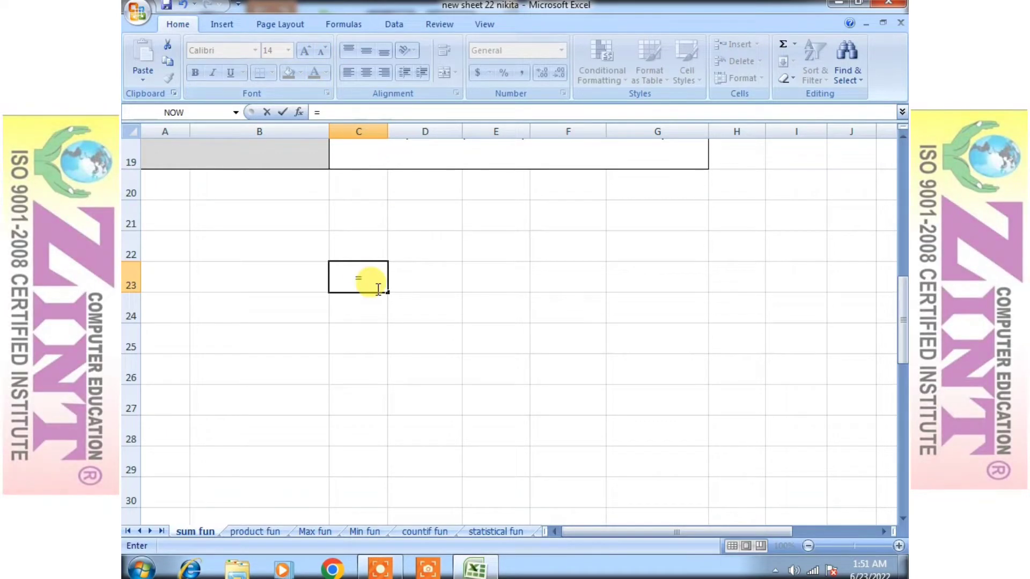
pyautogui.click(379, 407)
pyautogui.press('BackSpace')
pyautogui.press('BackSpace')
pyautogui.press('BackSpace')
pyautogui.press('BackSpace')
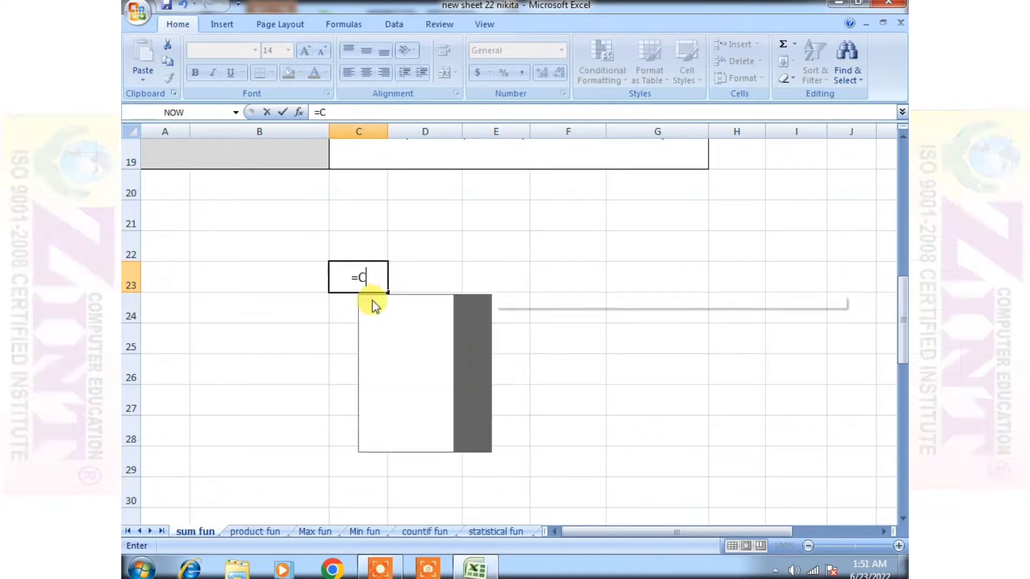
pyautogui.press('Escape')
pyautogui.click(271, 395)
pyautogui.click(345, 286)
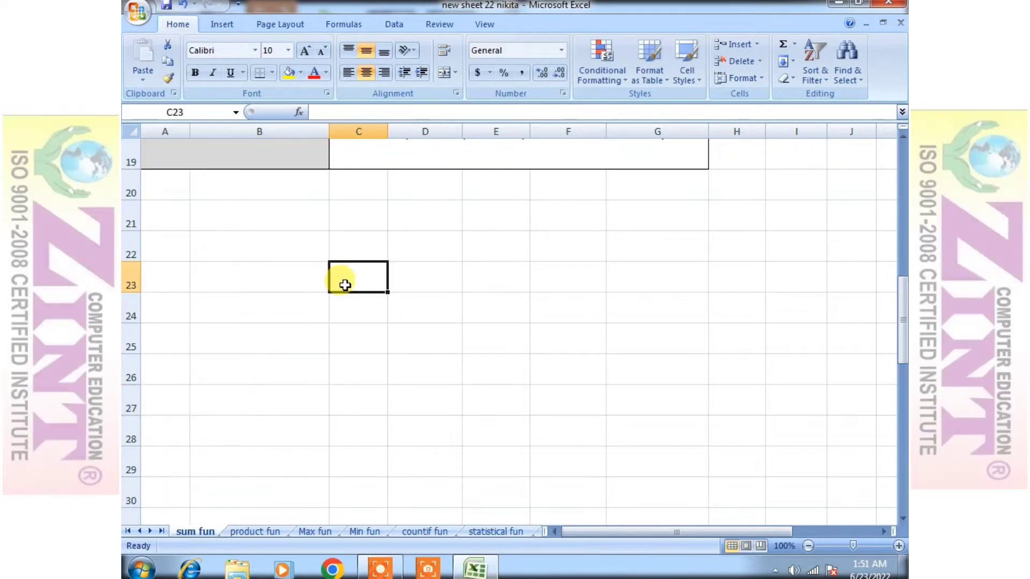
# Format cell C23 as bold at 72 points and start a SUM formula in it.
pyautogui.click(195, 73)
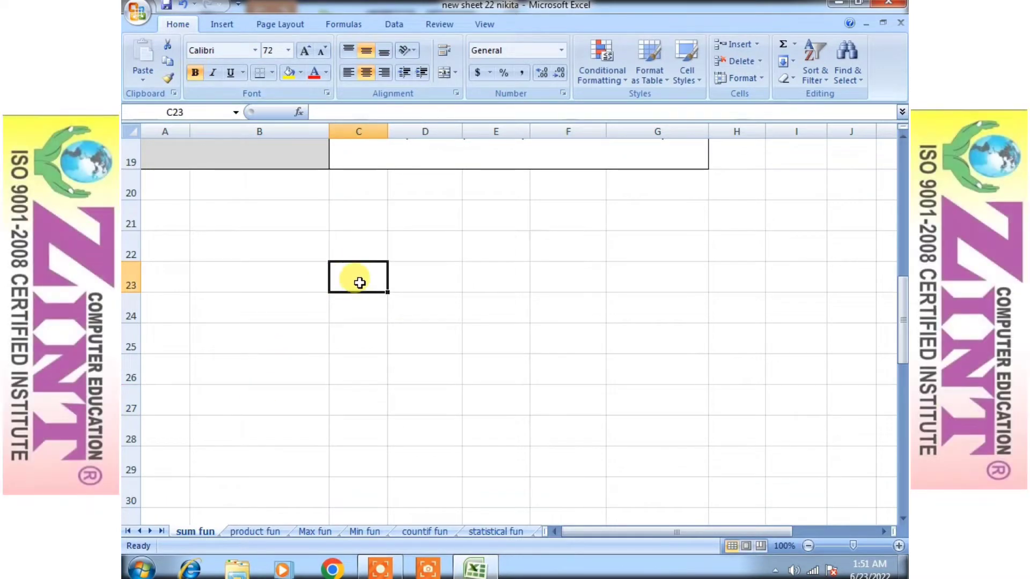
pyautogui.write('=')
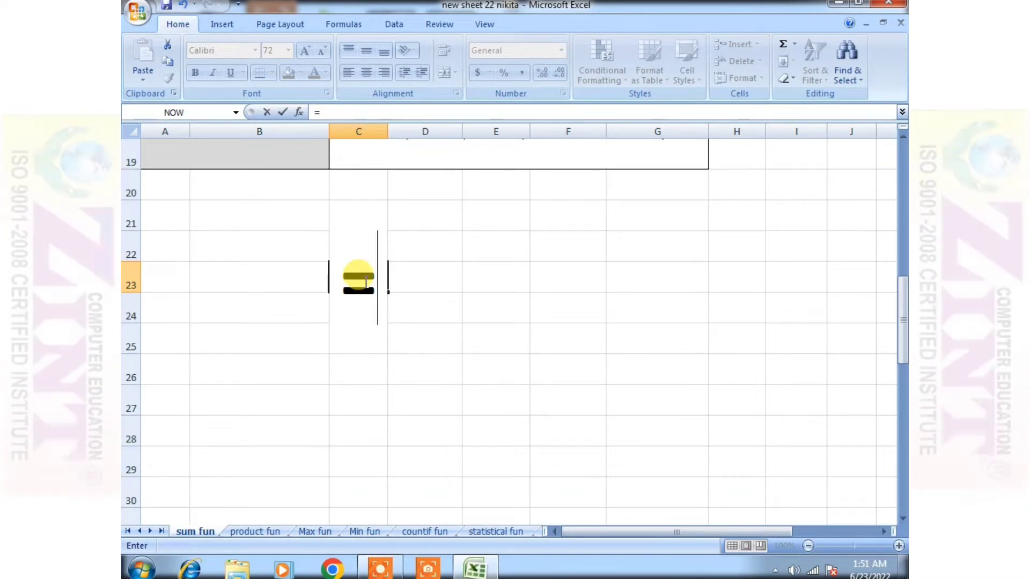
pyautogui.write('SUM')
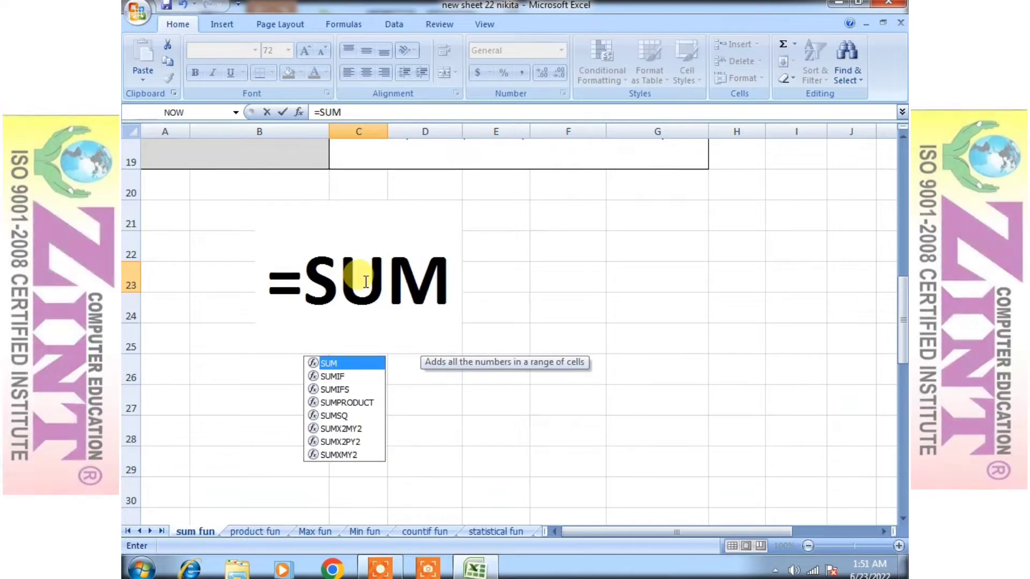
pyautogui.write('(')
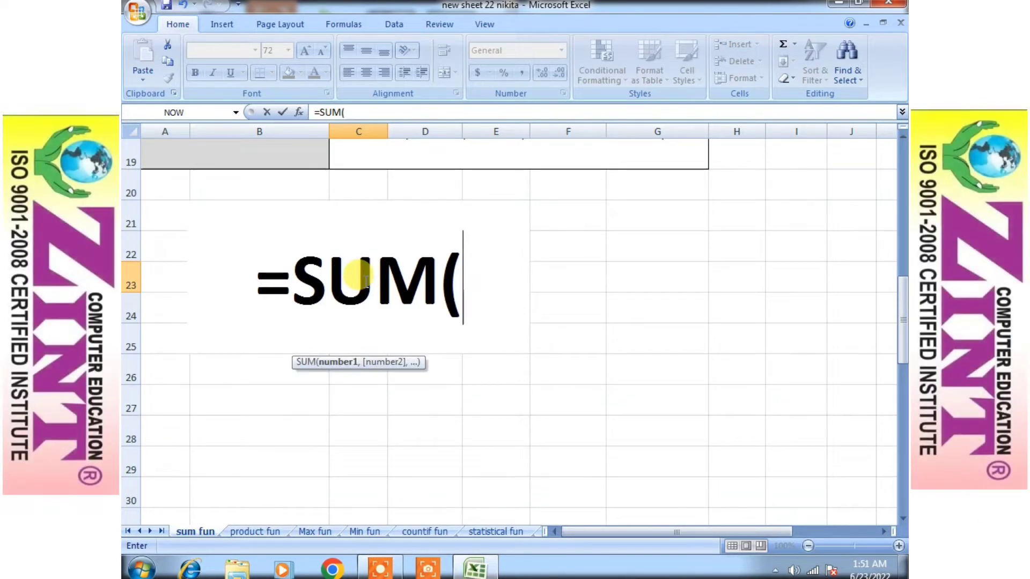
# Complete the enlarged formula in cell C23 as =SUM(C5:F5), removing the stray underscore.
pyautogui.scroll(5, 399, 298)
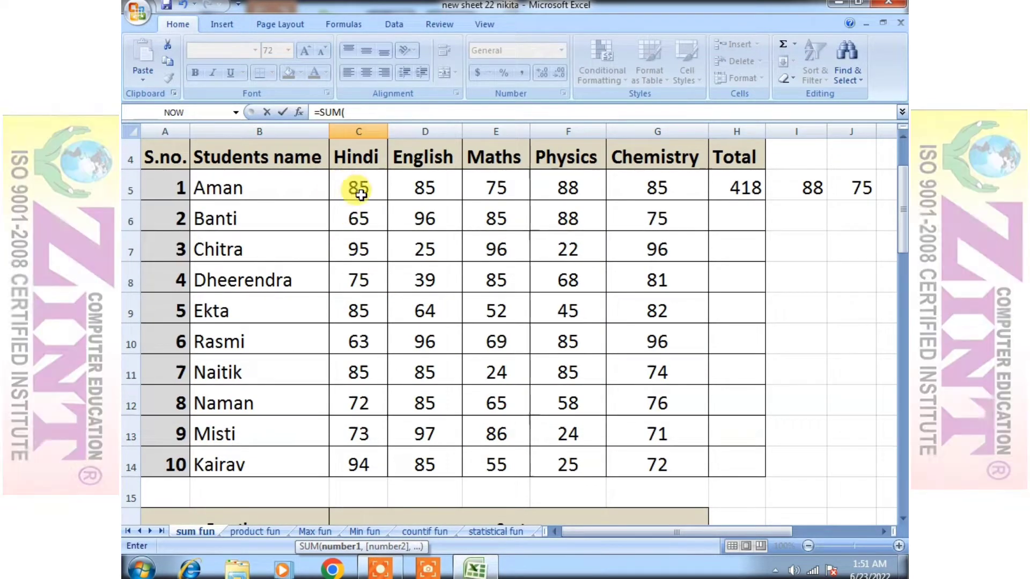
pyautogui.moveTo(358, 189); pyautogui.dragTo(658, 185)
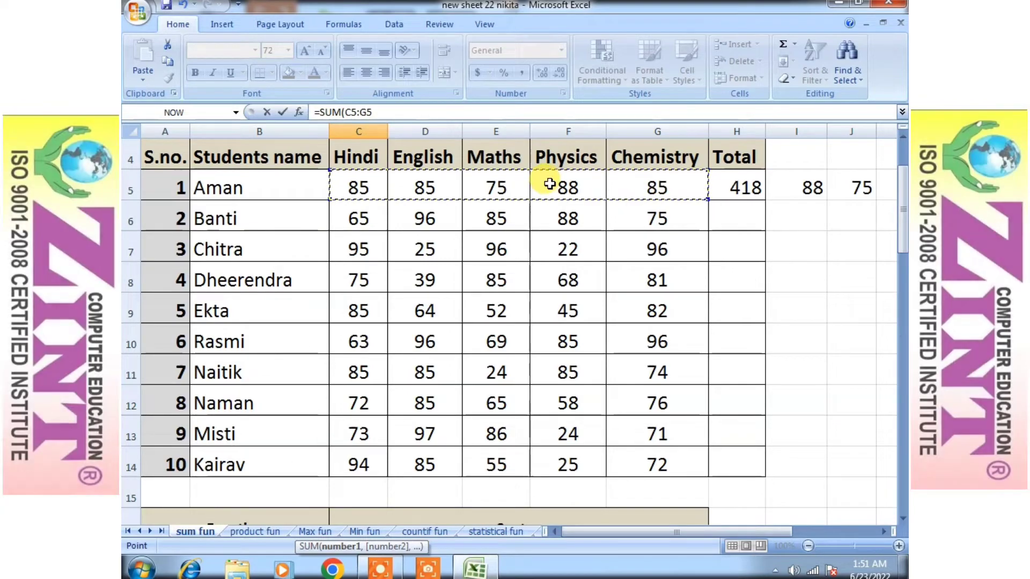
pyautogui.scroll(-4, 550, 184)
pyautogui.scroll(-1, 550, 184)
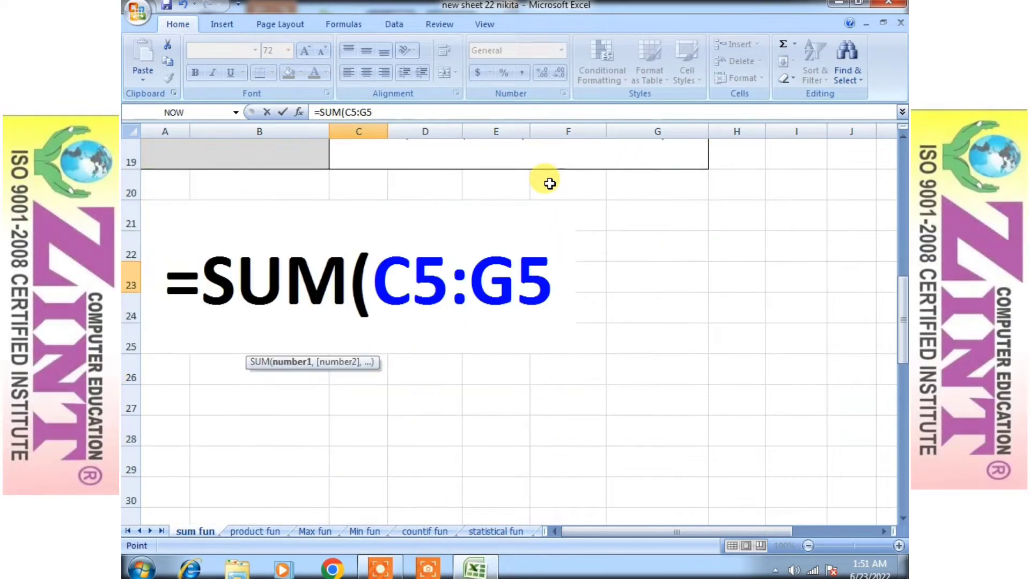
pyautogui.write(')_')
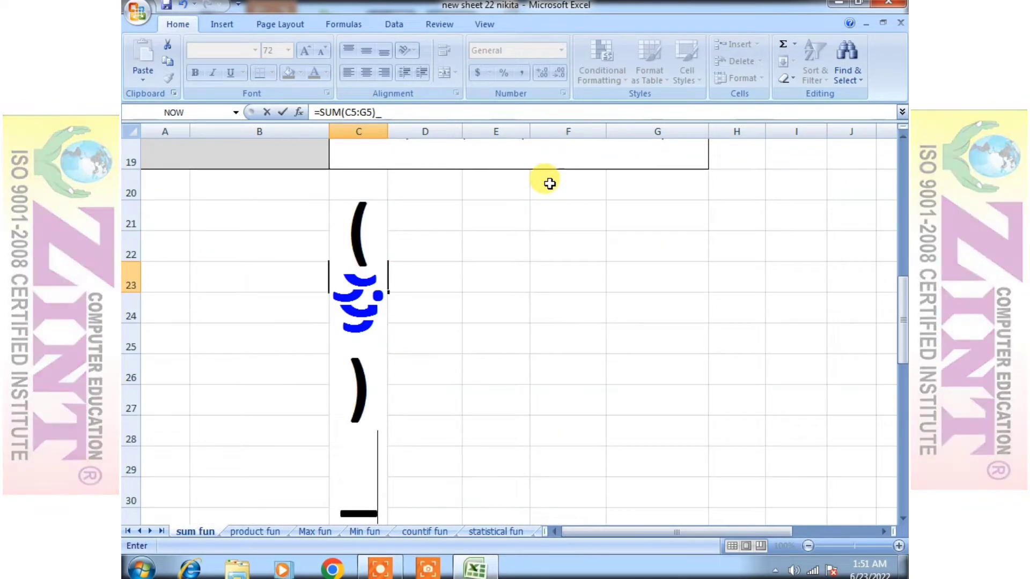
pyautogui.hotkey('ctrl', 'z')
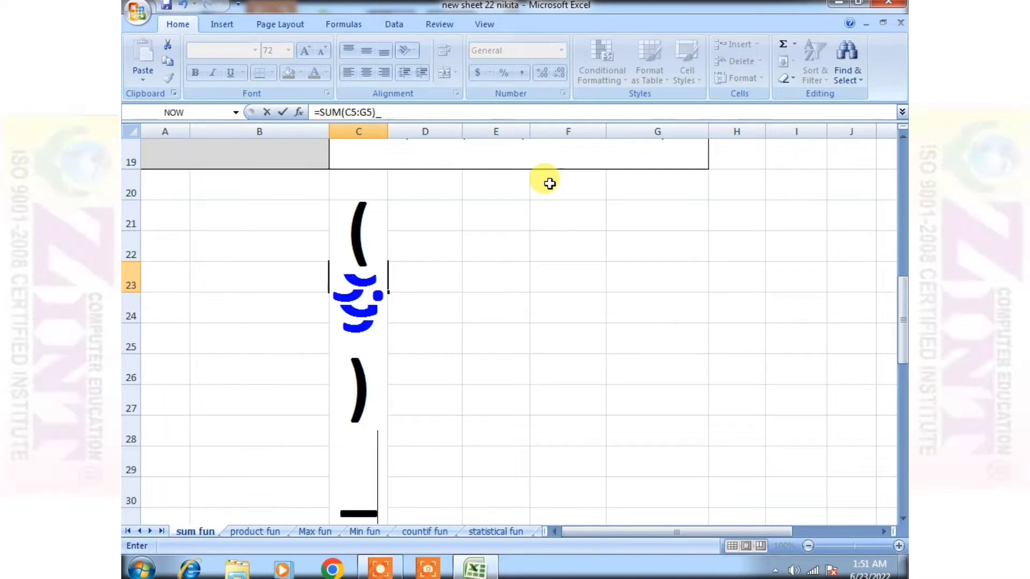
pyautogui.click(557, 409)
pyautogui.write(')')
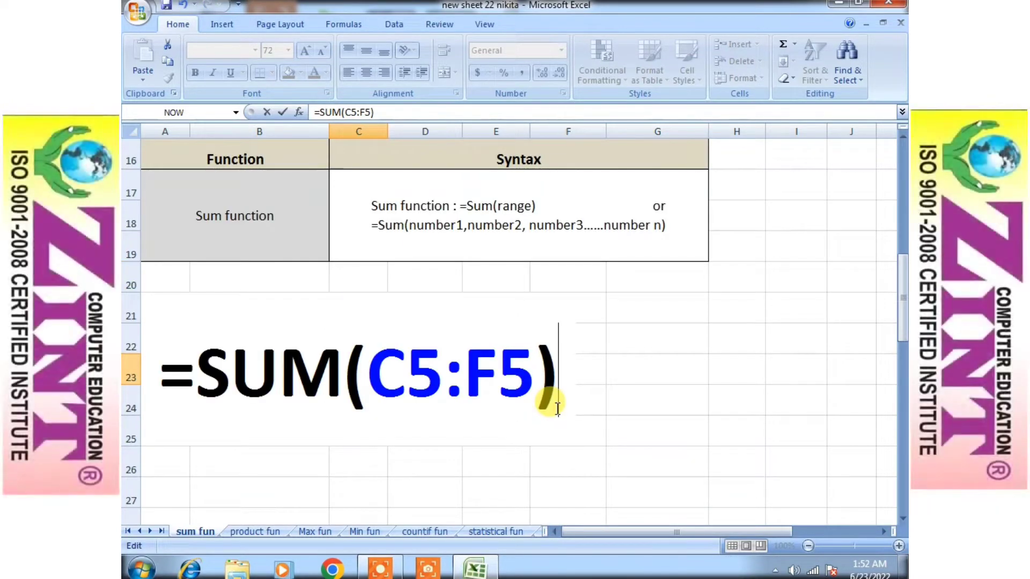
pyautogui.press('Return')
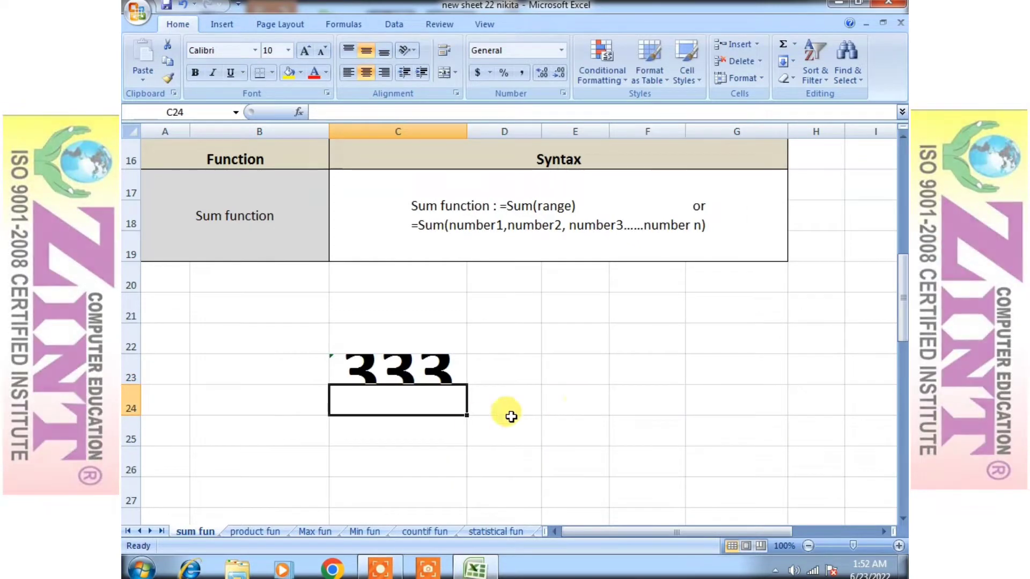
# Fit the height of row 23 to the enlarged result and select cell C23.
pyautogui.doubleClick(136, 386)
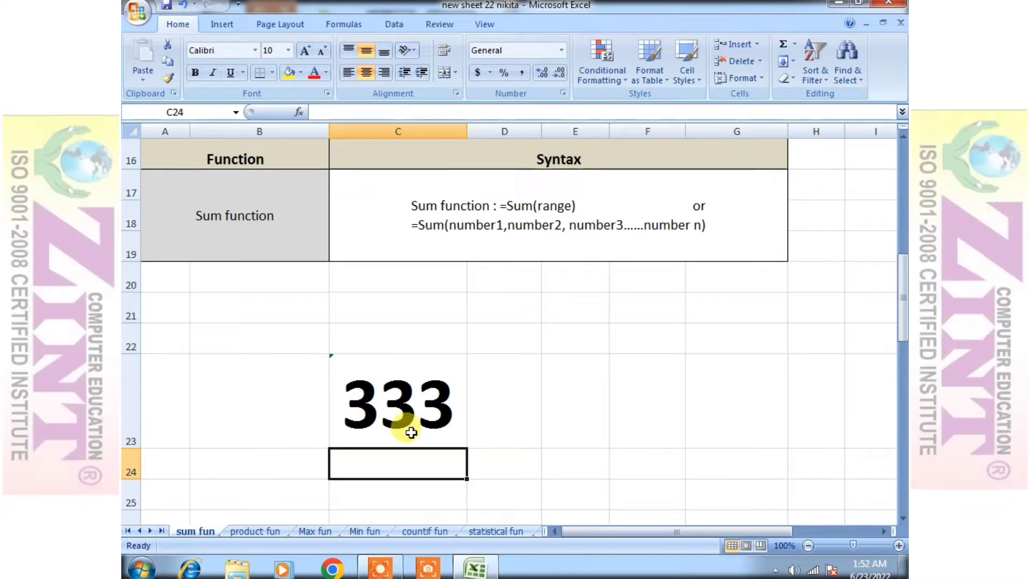
pyautogui.click(450, 418)
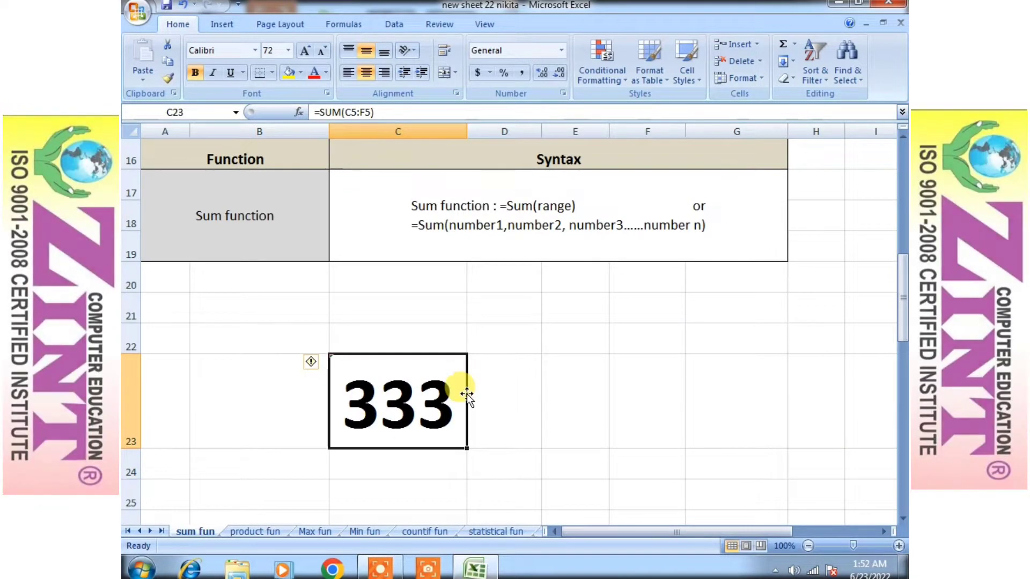
# Return to the first student's total, maximum, minimum and average in H5:K5 and review these function results.
pyautogui.scroll(2, 473, 375)
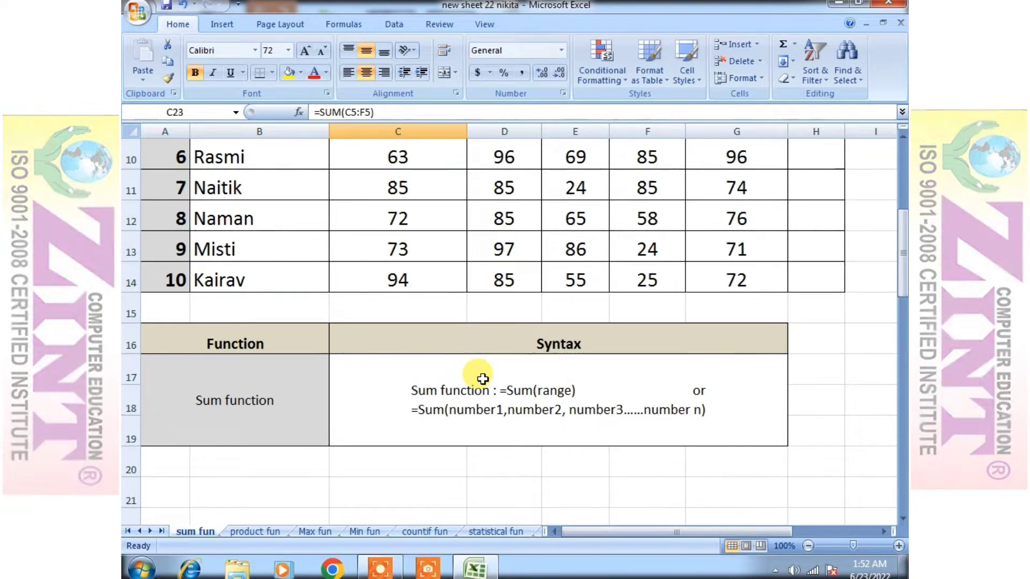
pyautogui.scroll(3, 477, 378)
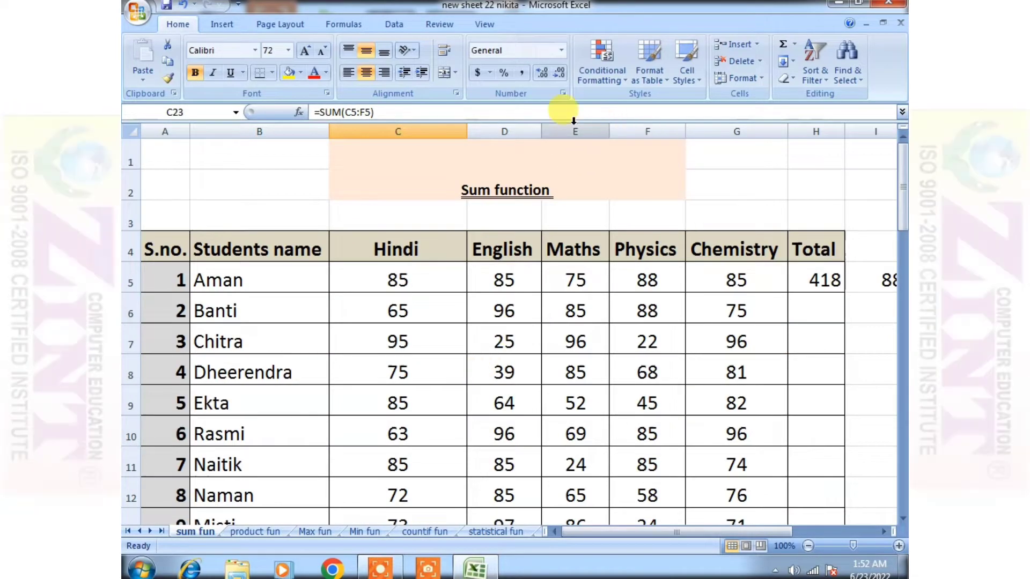
pyautogui.click(341, 24)
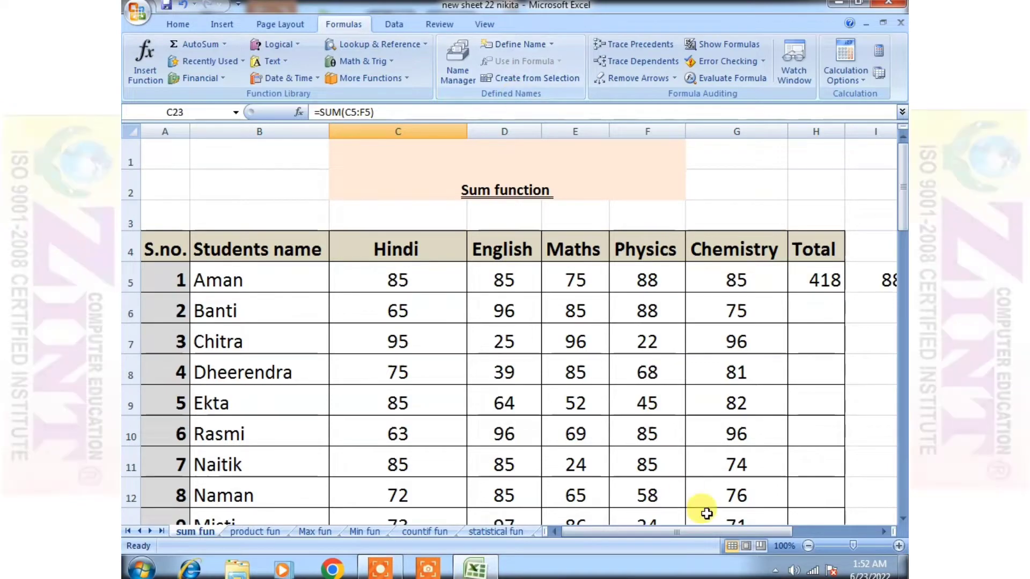
pyautogui.moveTo(753, 530); pyautogui.dragTo(826, 529)
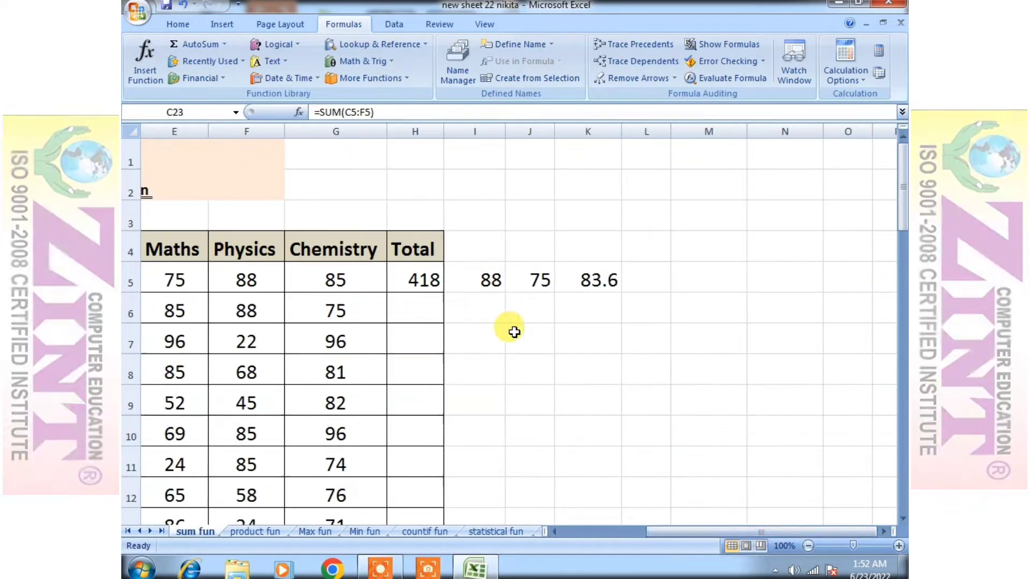
pyautogui.click(646, 276)
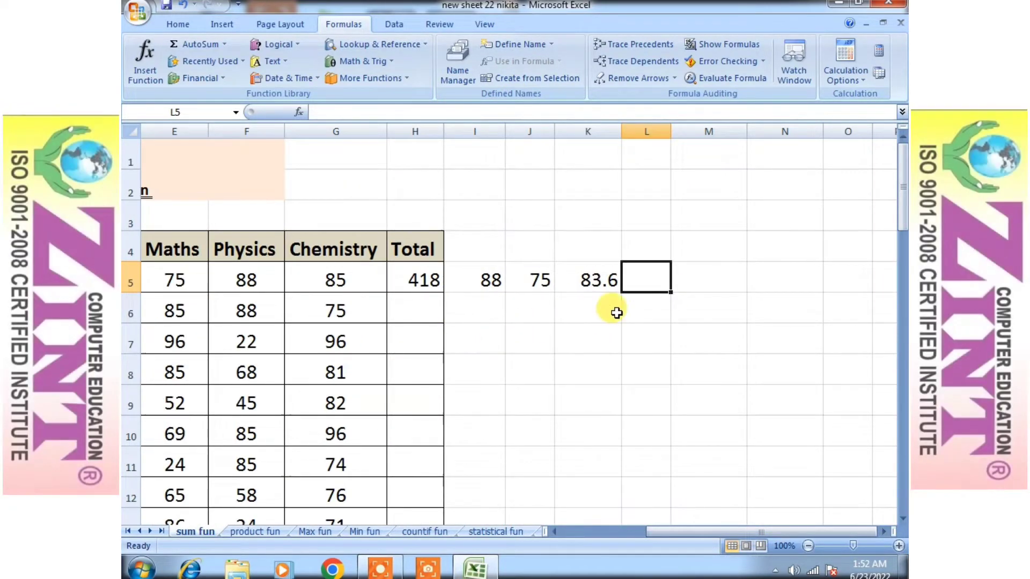
pyautogui.click(483, 312)
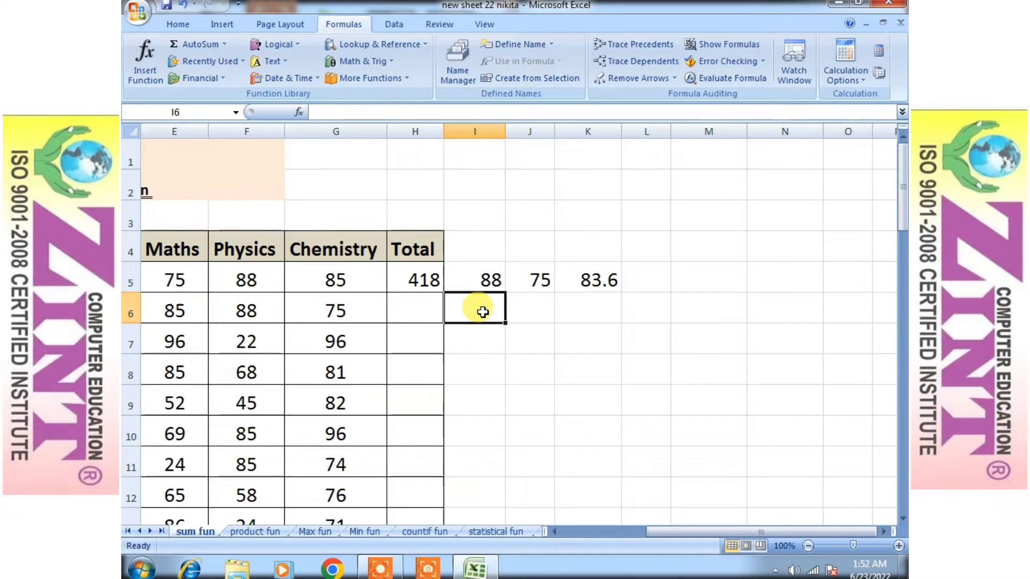
# Look along the second student's marks from the serial number to the empty total cell H6.
pyautogui.press('Left')
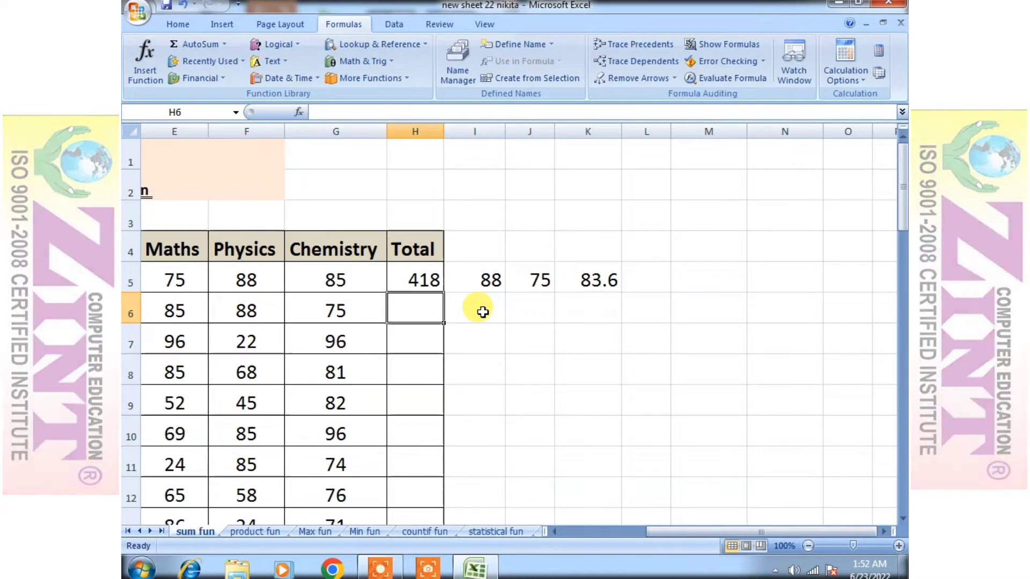
pyautogui.press('Home')
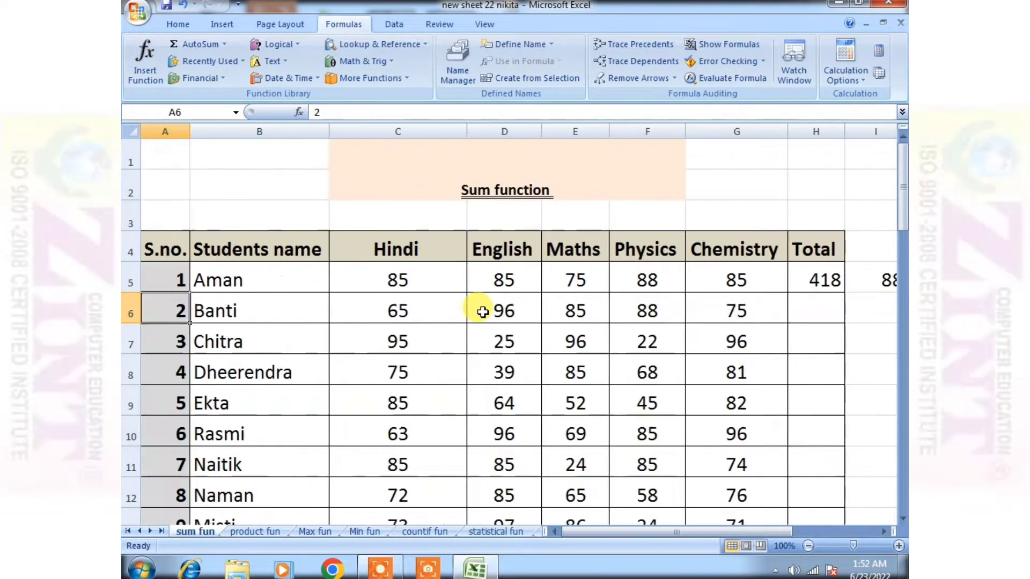
pyautogui.press('Right')
pyautogui.press('Right')
pyautogui.press('Right')
pyautogui.press('Right')
pyautogui.press('Right')
pyautogui.press('Right')
pyautogui.press('Right')
pyautogui.press('Right')
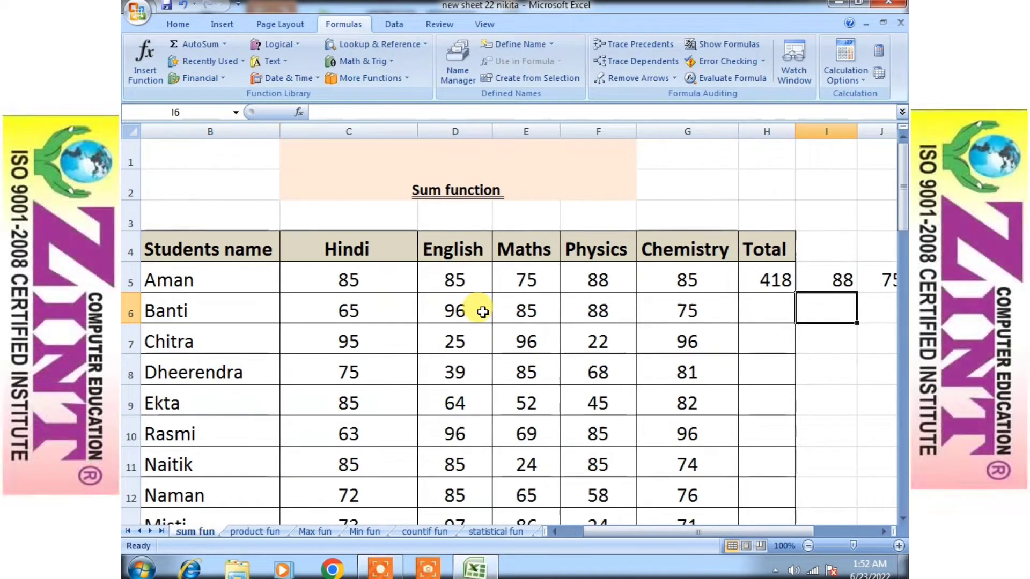
pyautogui.press('Left')
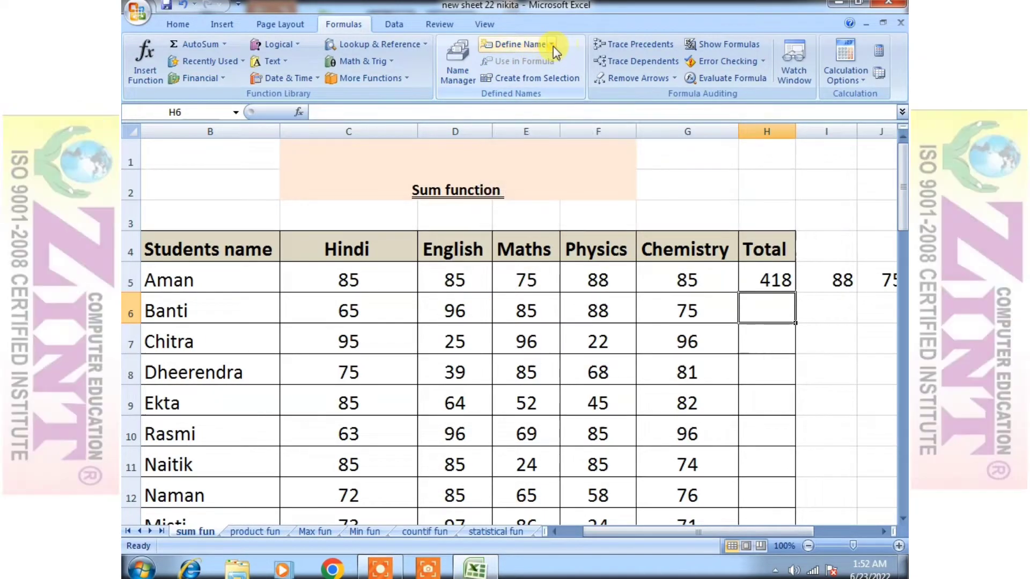
pyautogui.click(552, 45)
pyautogui.click(547, 64)
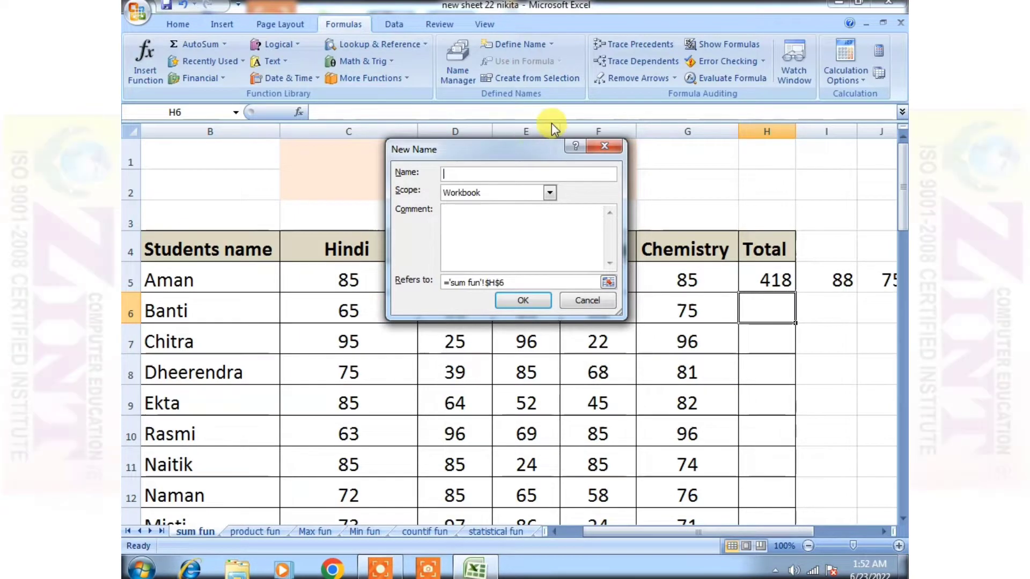
pyautogui.click(604, 146)
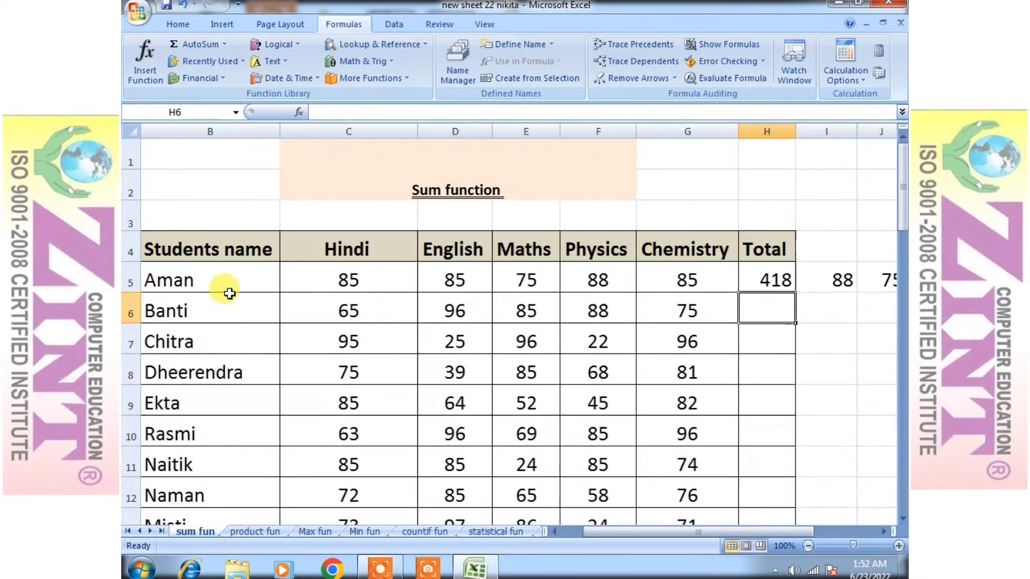
# Start defining a name for the first student's name and marks in B5:G5 and view the scope choices.
pyautogui.moveTo(169, 286); pyautogui.dragTo(681, 280)
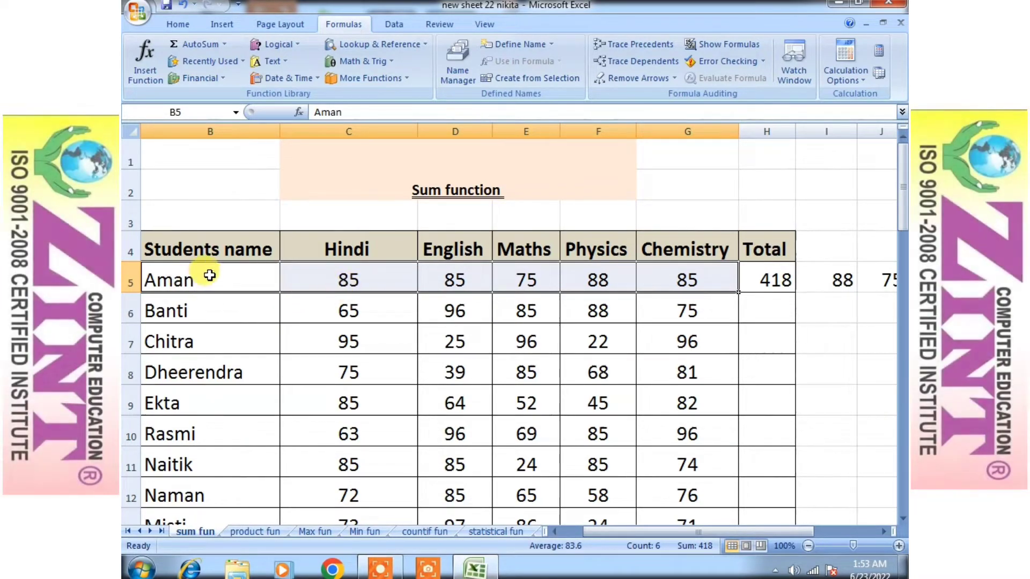
pyautogui.click(550, 45)
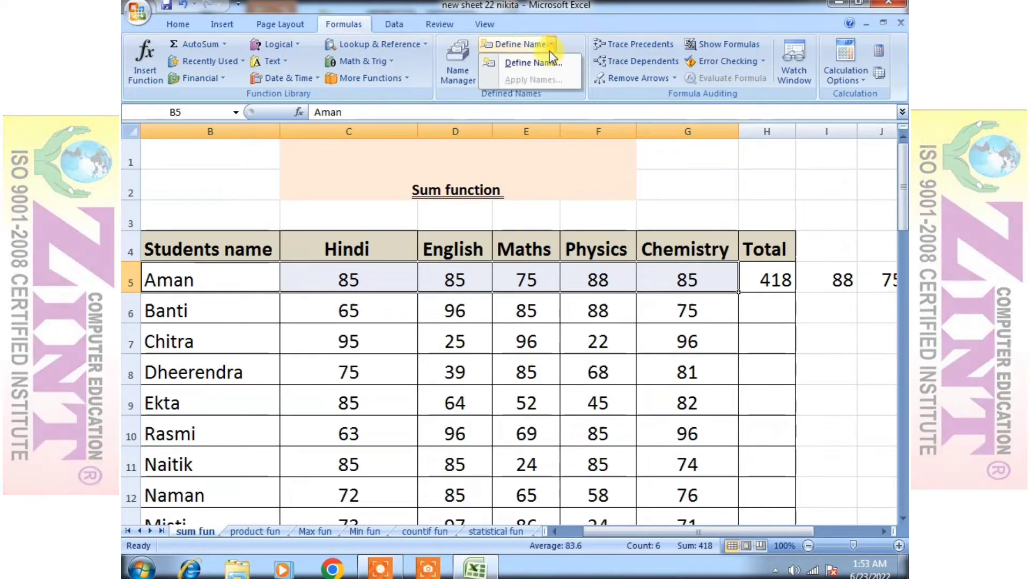
pyautogui.click(543, 63)
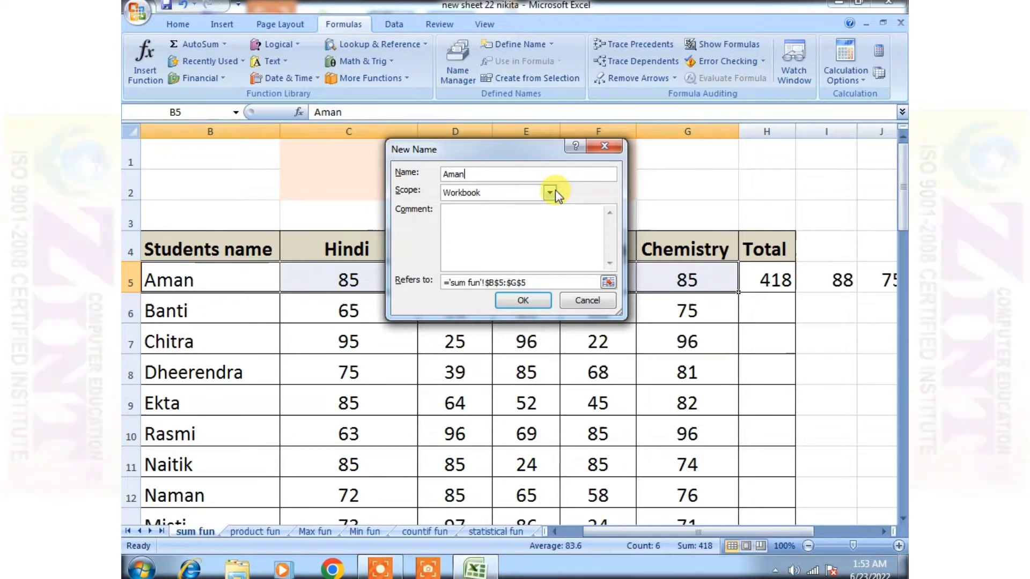
pyautogui.click(550, 195)
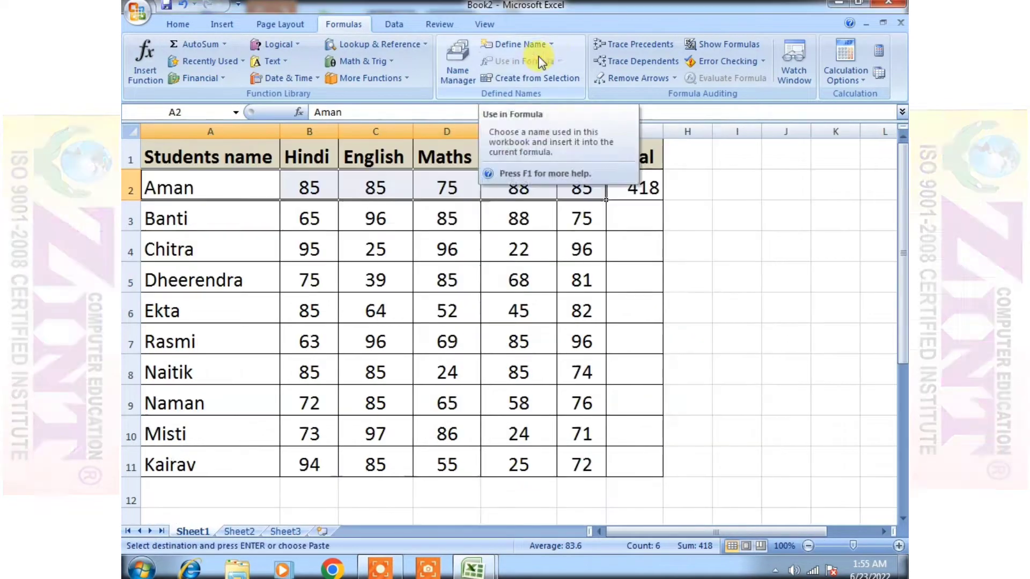
# Define the range A2:F2 on Sheet1 under the first student's name with Workbook scope and no comment.
pyautogui.click(539, 47)
pyautogui.click(533, 63)
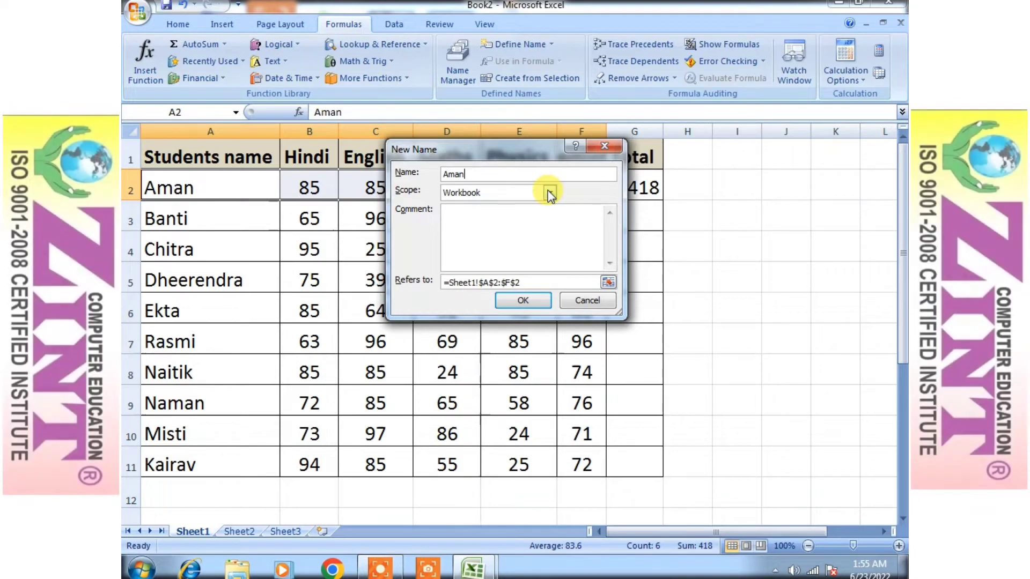
pyautogui.click(550, 194)
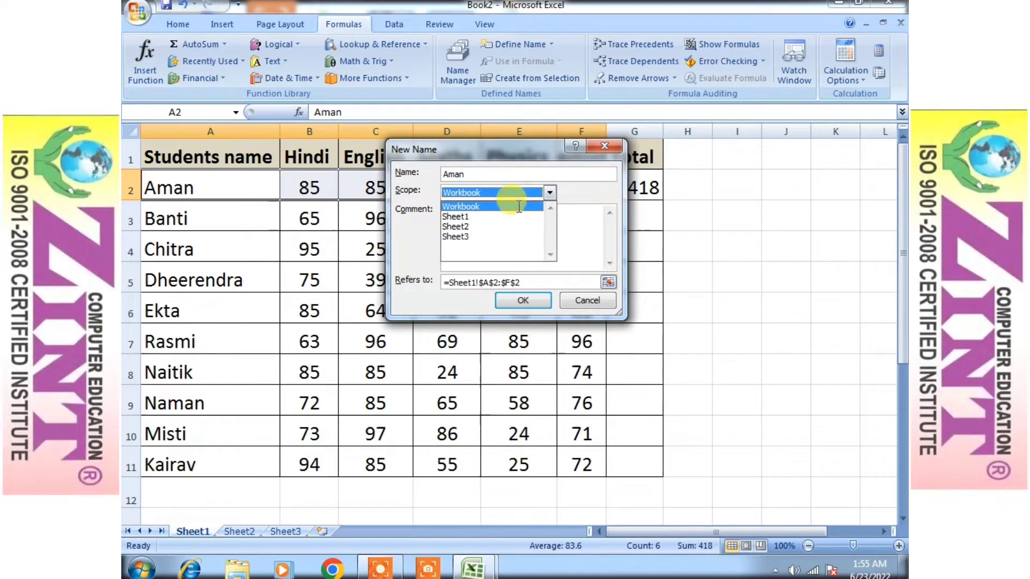
pyautogui.click(519, 206)
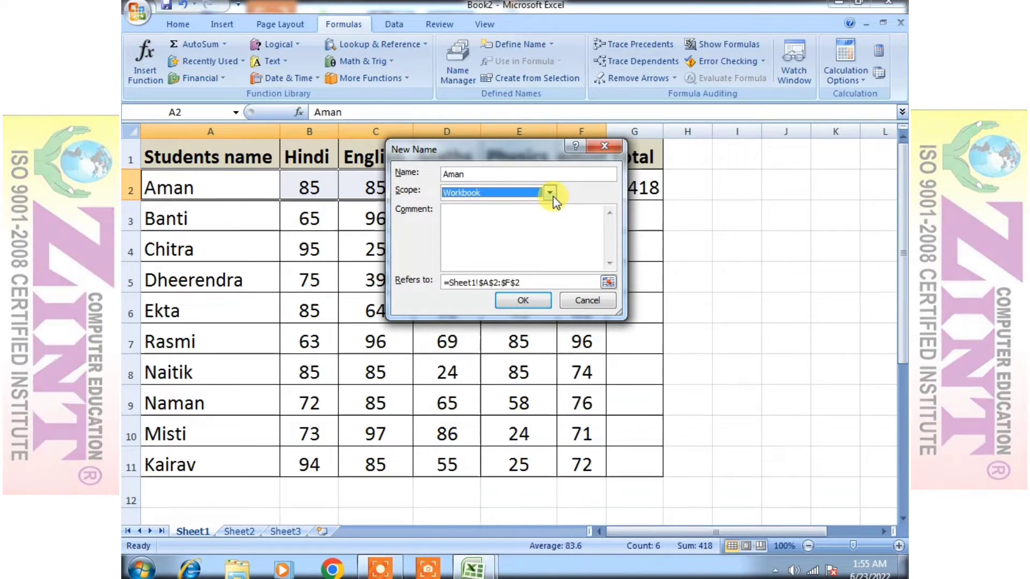
pyautogui.click(552, 195)
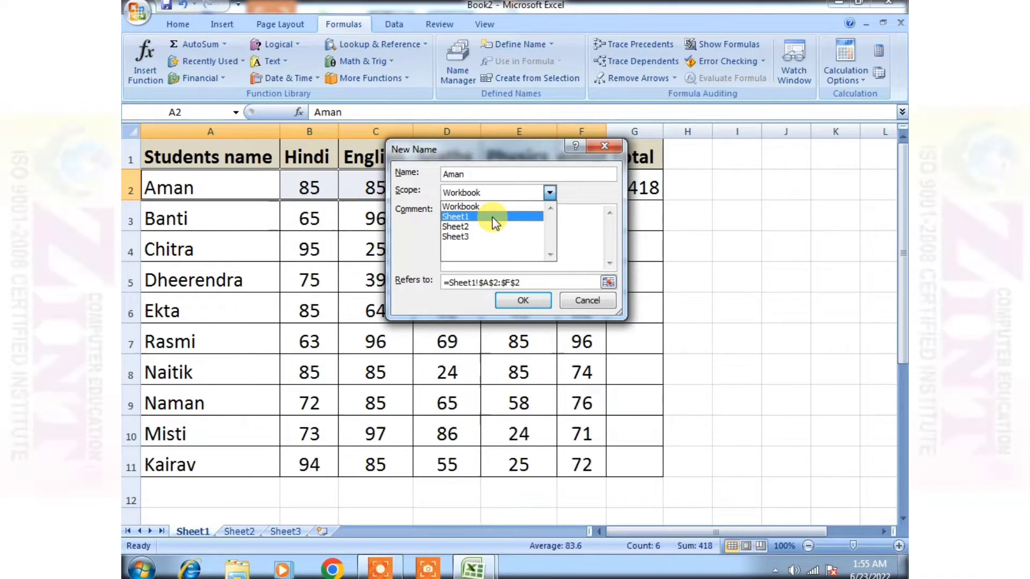
pyautogui.click(492, 217)
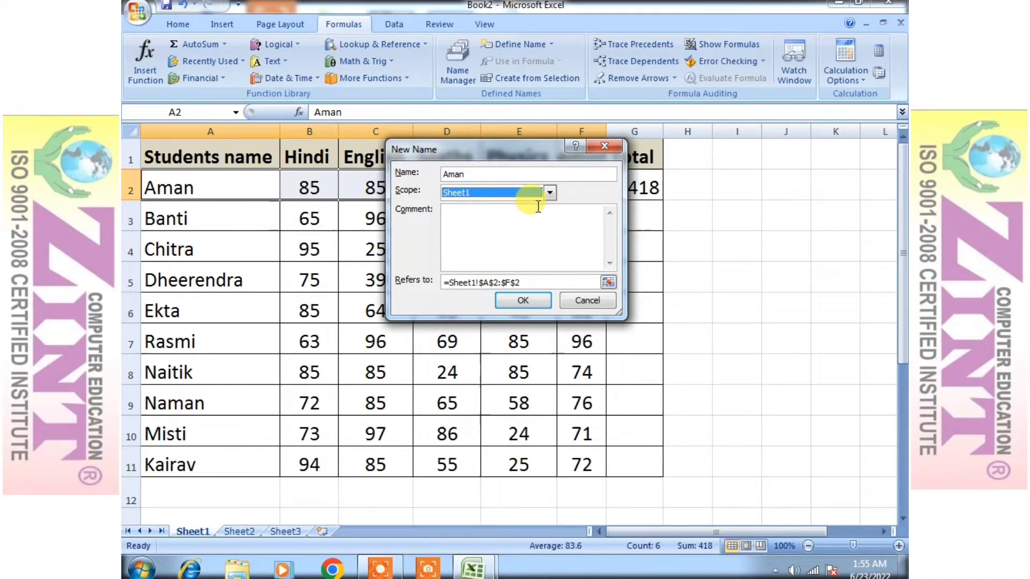
pyautogui.click(550, 193)
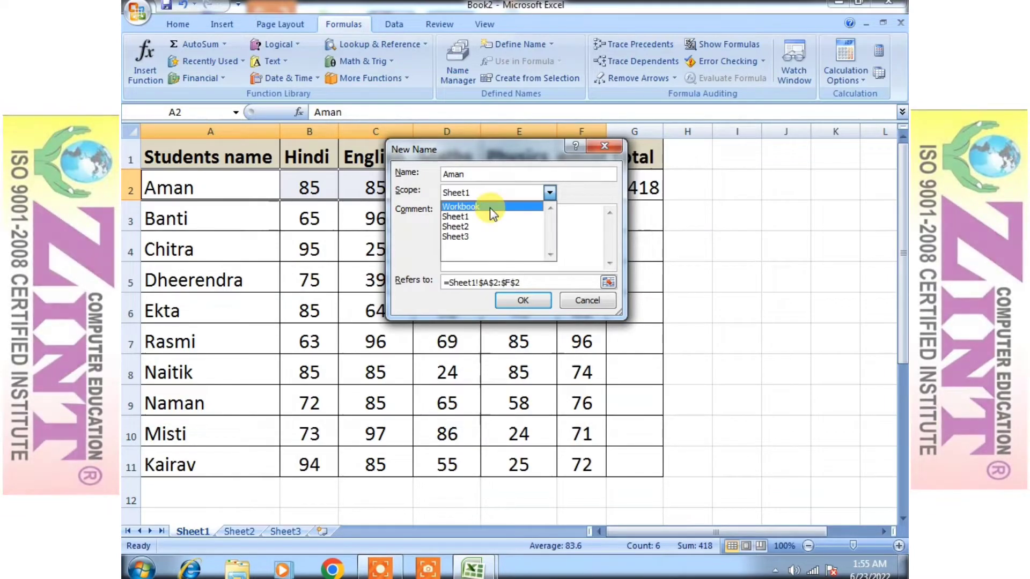
pyautogui.click(491, 207)
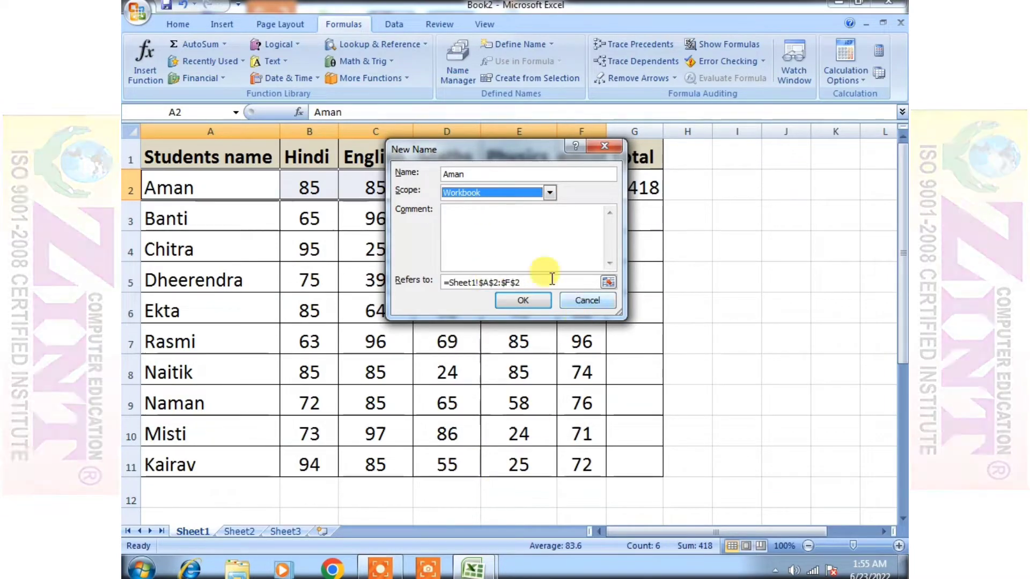
pyautogui.click(501, 236)
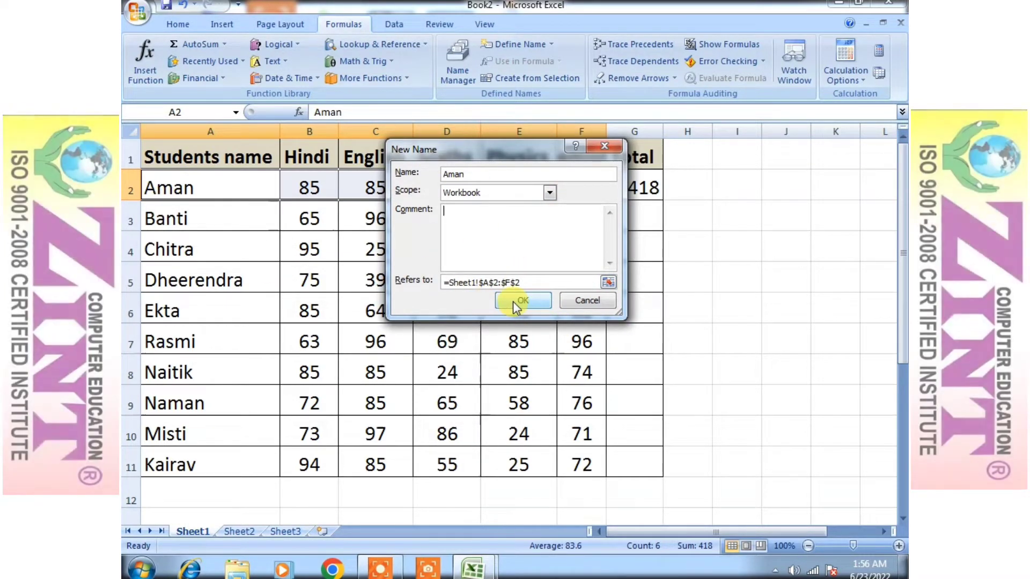
pyautogui.click(513, 301)
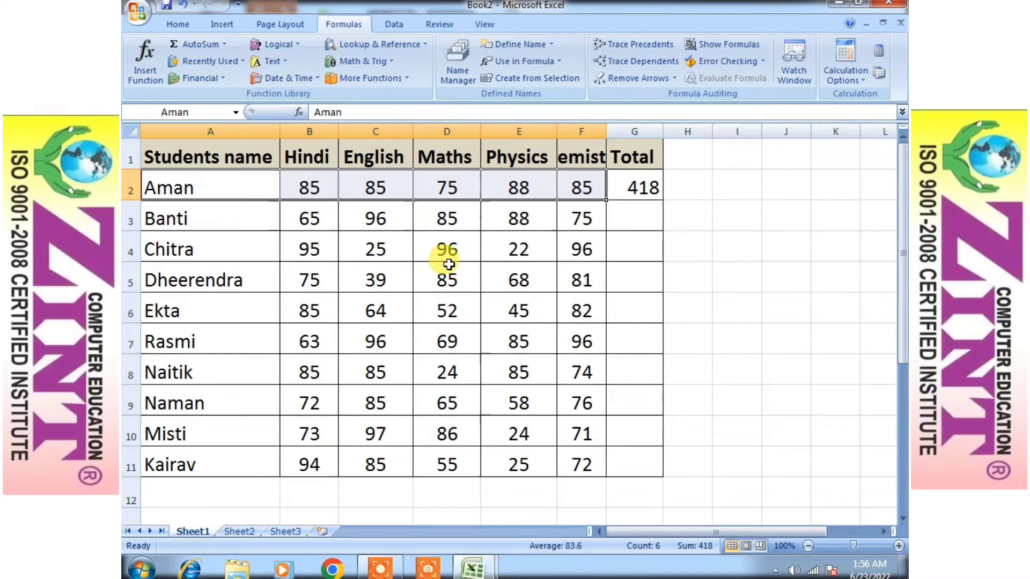
# Check which defined names are available for use in formulas.
pyautogui.click(447, 266)
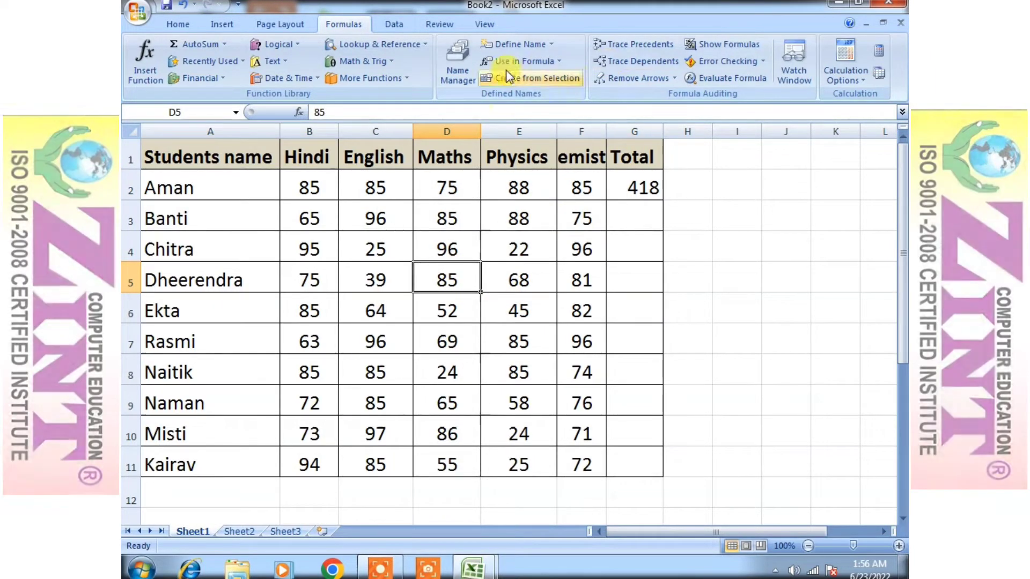
pyautogui.click(554, 61)
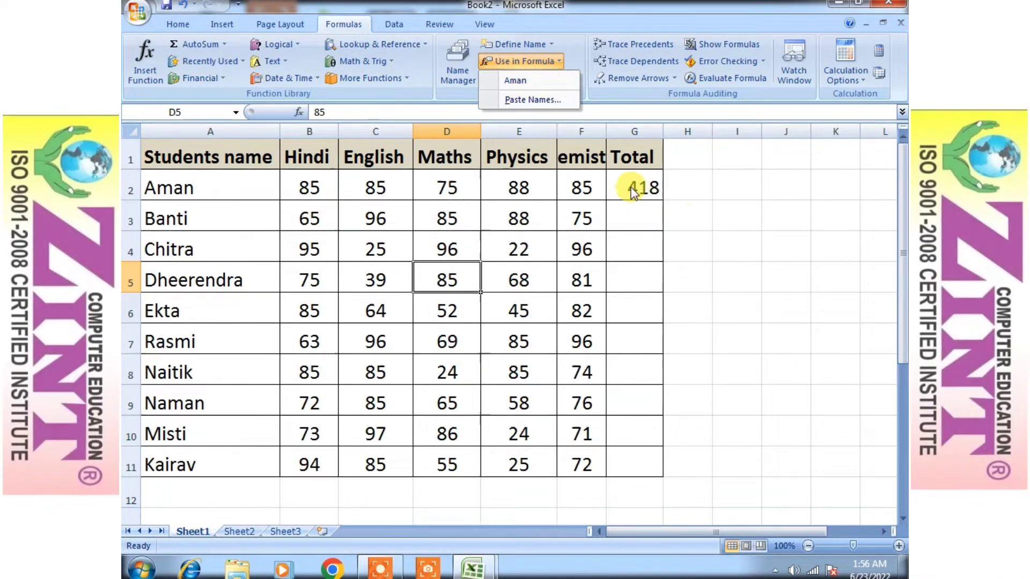
pyautogui.click(713, 347)
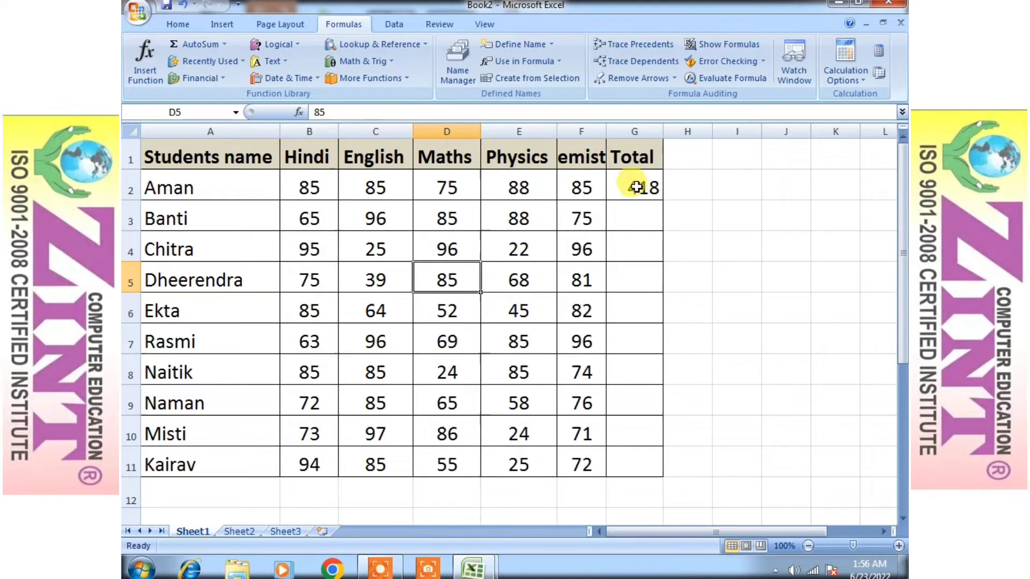
# Clear the first student's total from cell G2.
pyautogui.click(637, 187)
pyautogui.press('Delete')
pyautogui.click(652, 263)
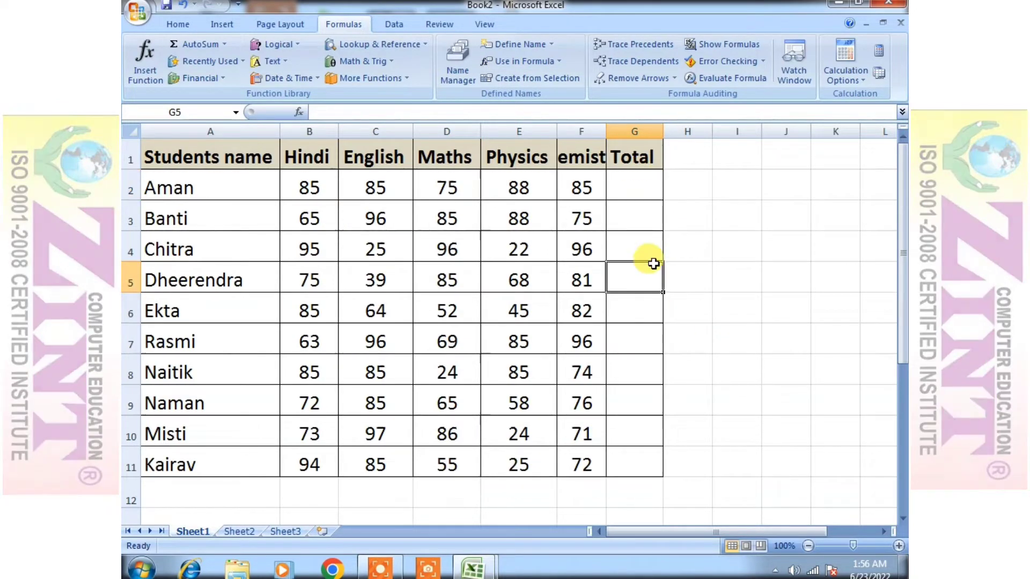
# Enter a SUM formula in G2 that uses the range name defined for the first student's row.
pyautogui.click(631, 175)
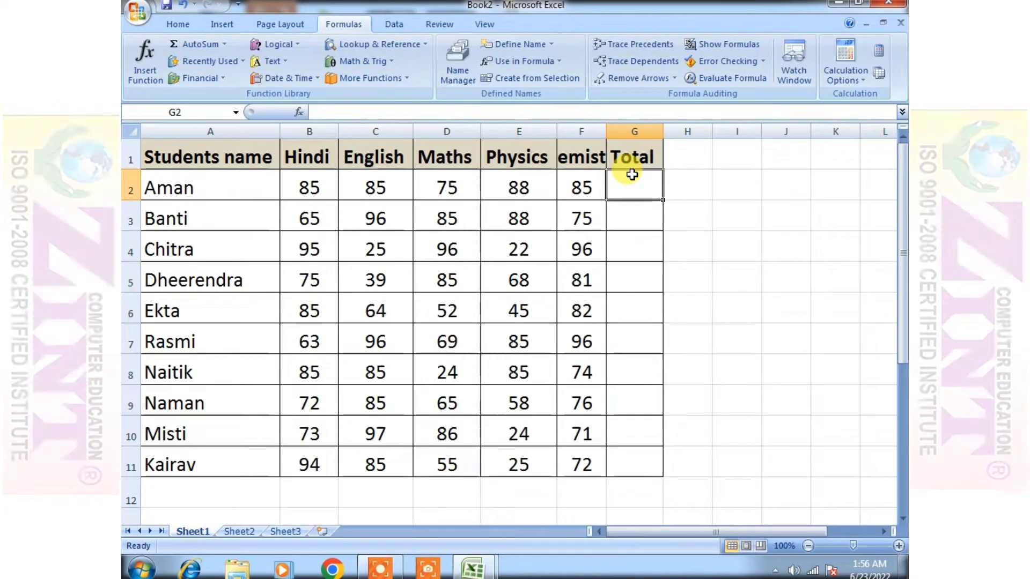
pyautogui.write('=')
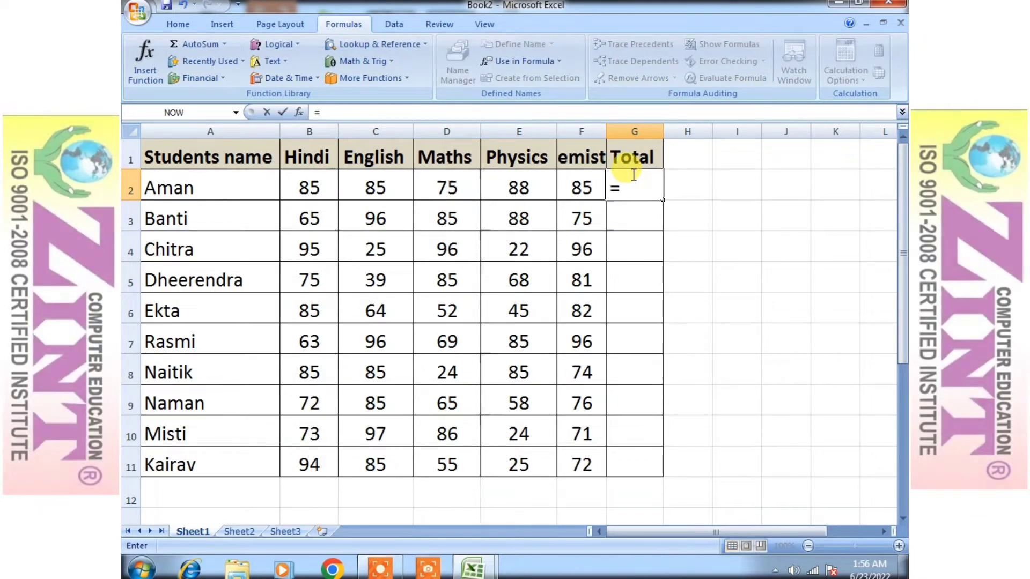
pyautogui.write('SUM')
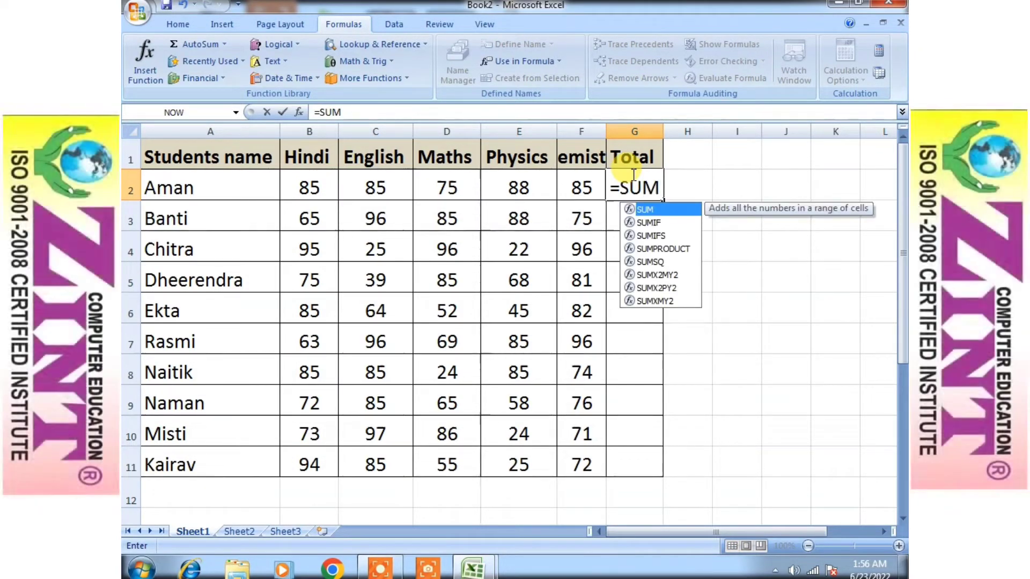
pyautogui.write('(')
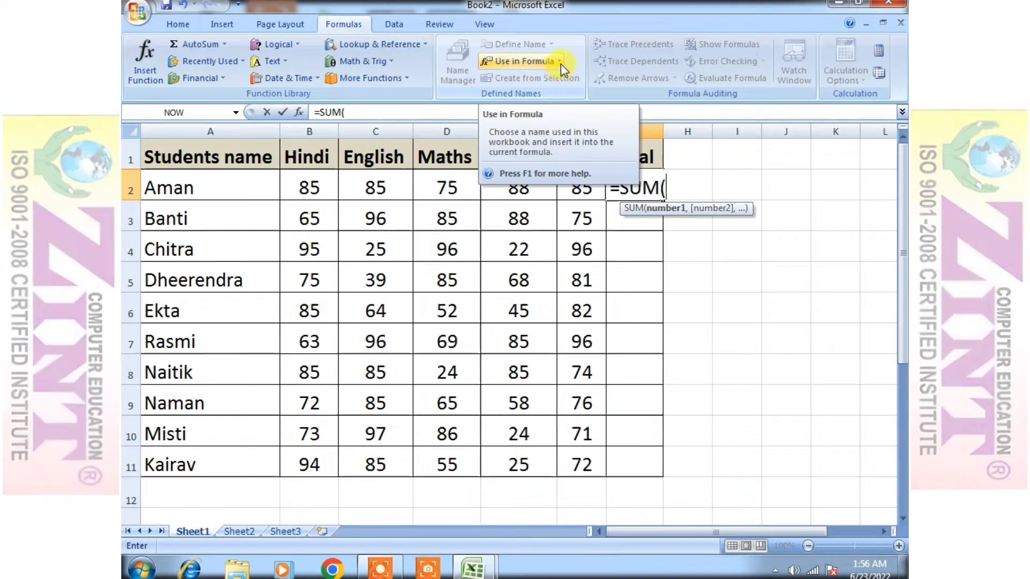
pyautogui.click(561, 63)
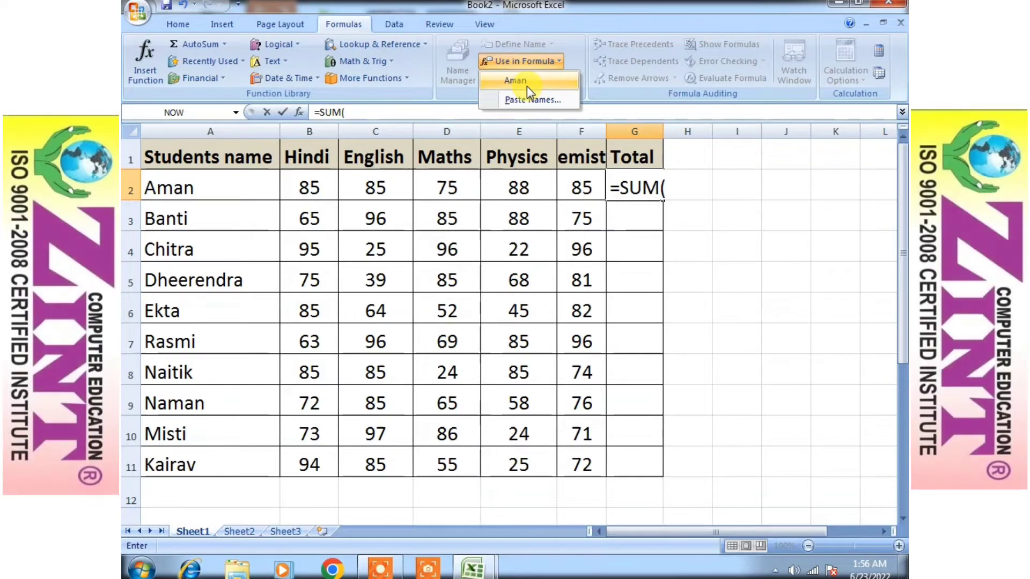
pyautogui.click(531, 81)
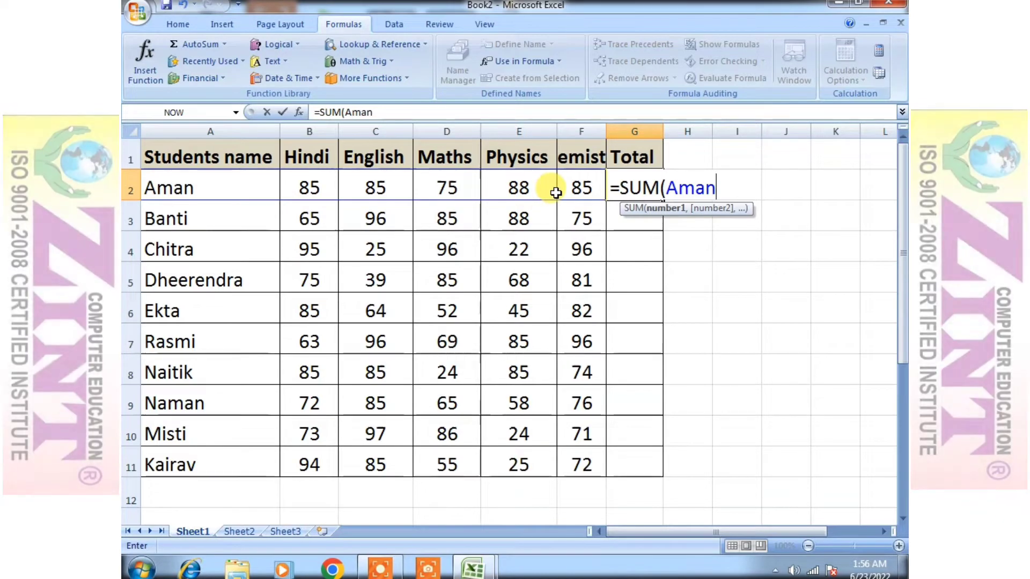
pyautogui.press('Return')
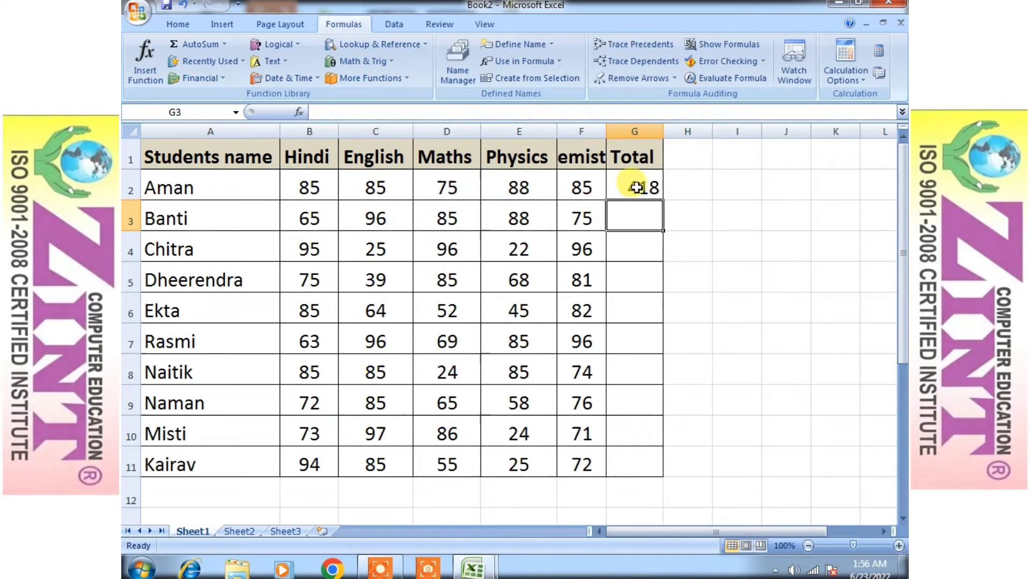
pyautogui.scroll(-9, 329, 198)
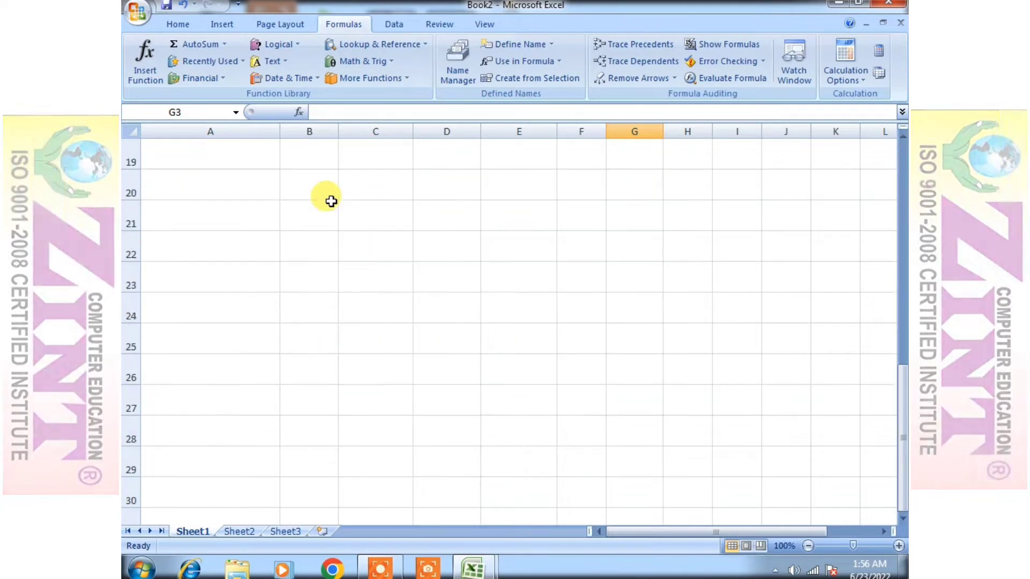
pyautogui.click(347, 317)
pyautogui.write('=')
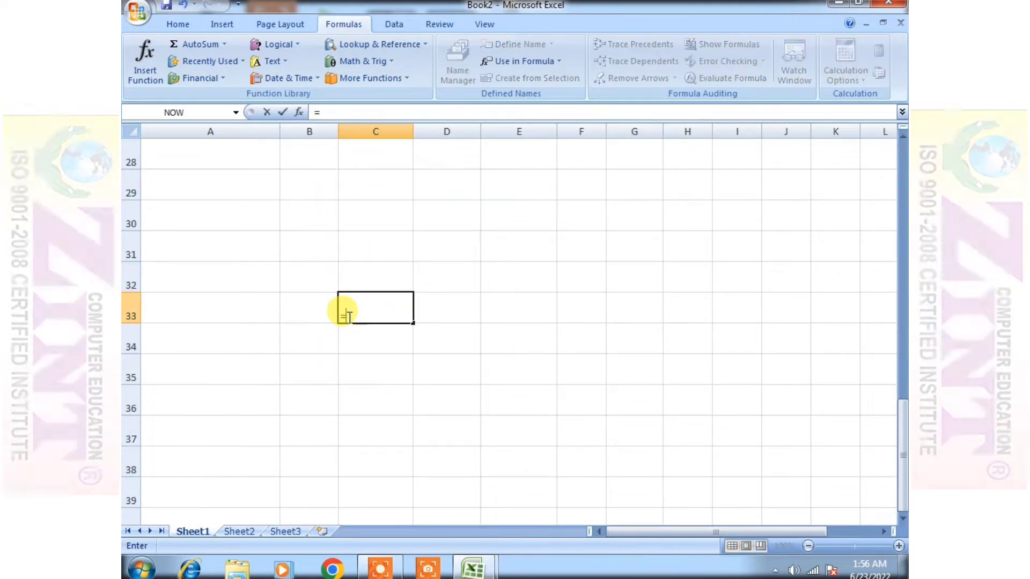
pyautogui.write('SUM')
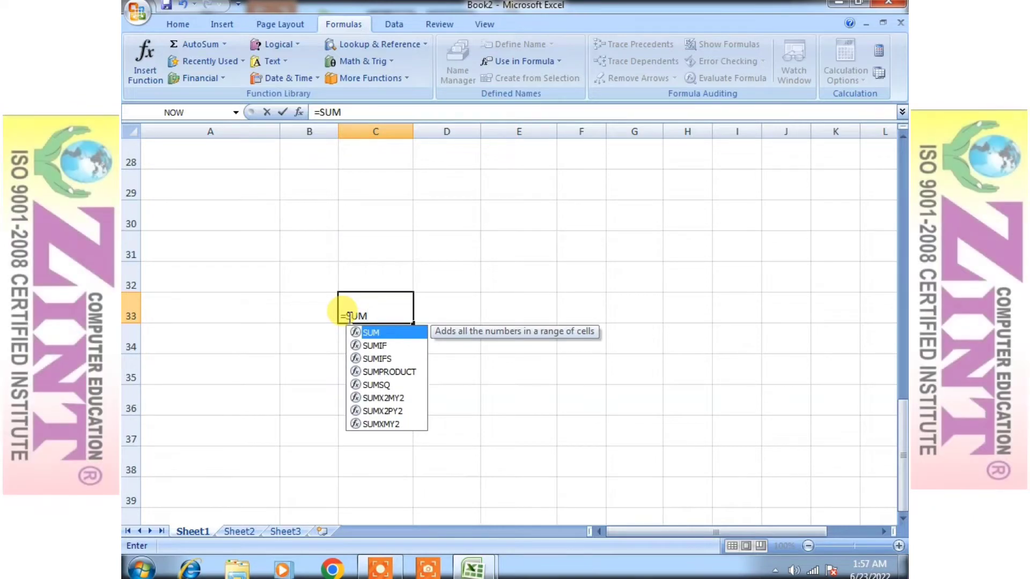
pyautogui.write('(')
pyautogui.click(375, 399)
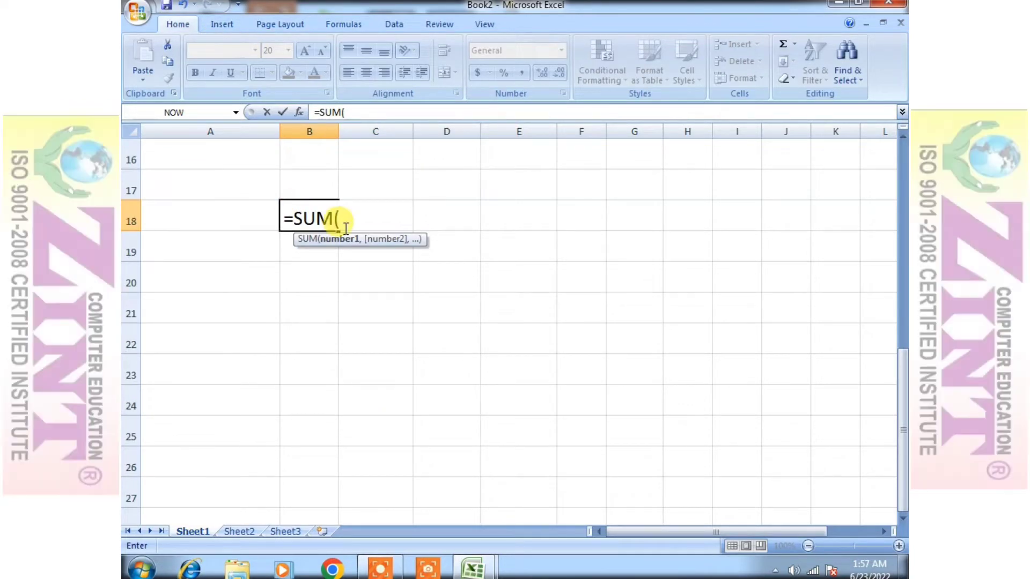
# Enter a SUM formula in B18 of Sheet1 that uses the range name defined for the first student's row.
pyautogui.click(340, 25)
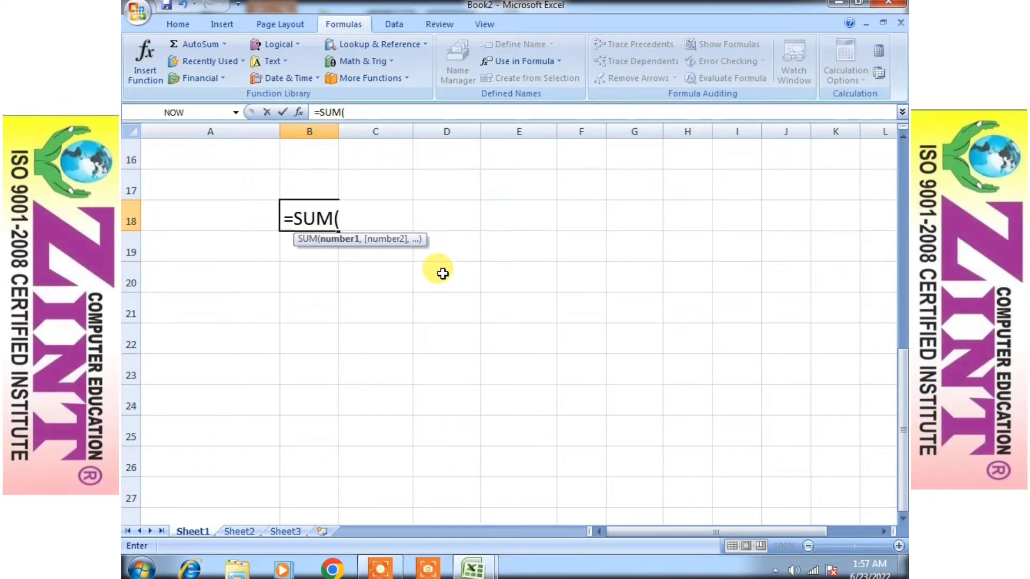
pyautogui.scroll(5, 442, 274)
pyautogui.scroll(-6, 442, 273)
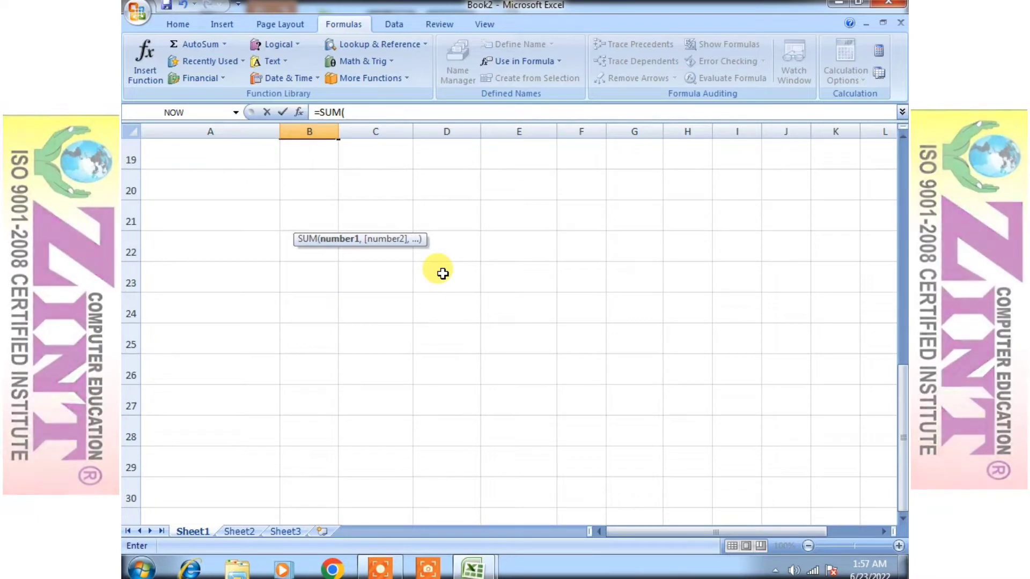
pyautogui.scroll(-3, 442, 274)
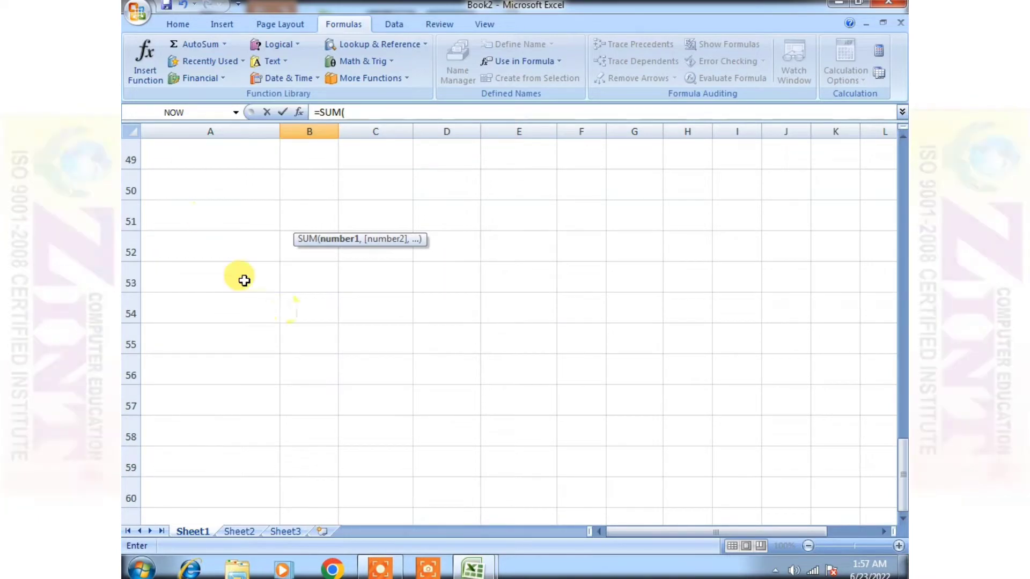
pyautogui.scroll(4, 322, 292)
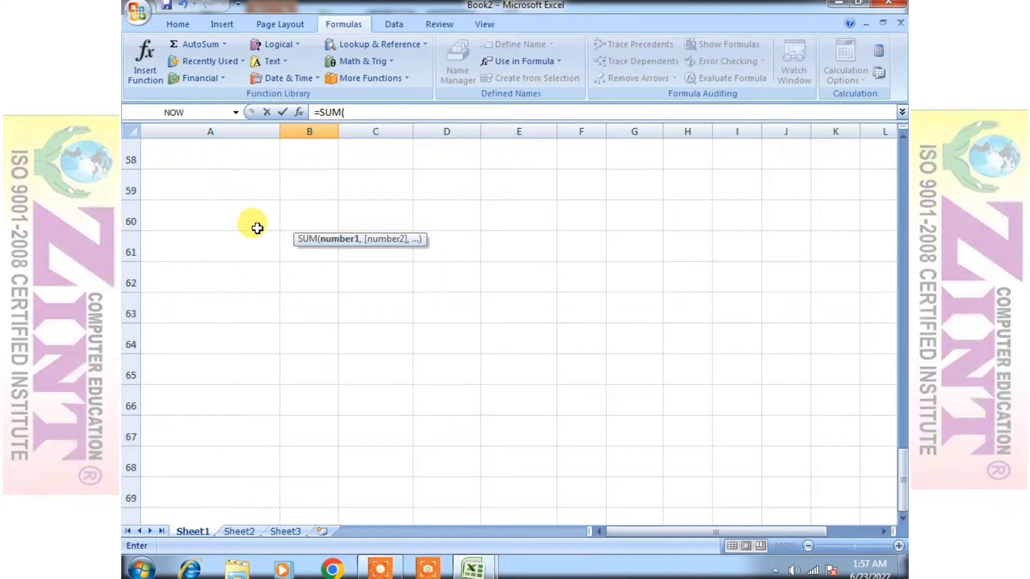
pyautogui.scroll(9, 282, 209)
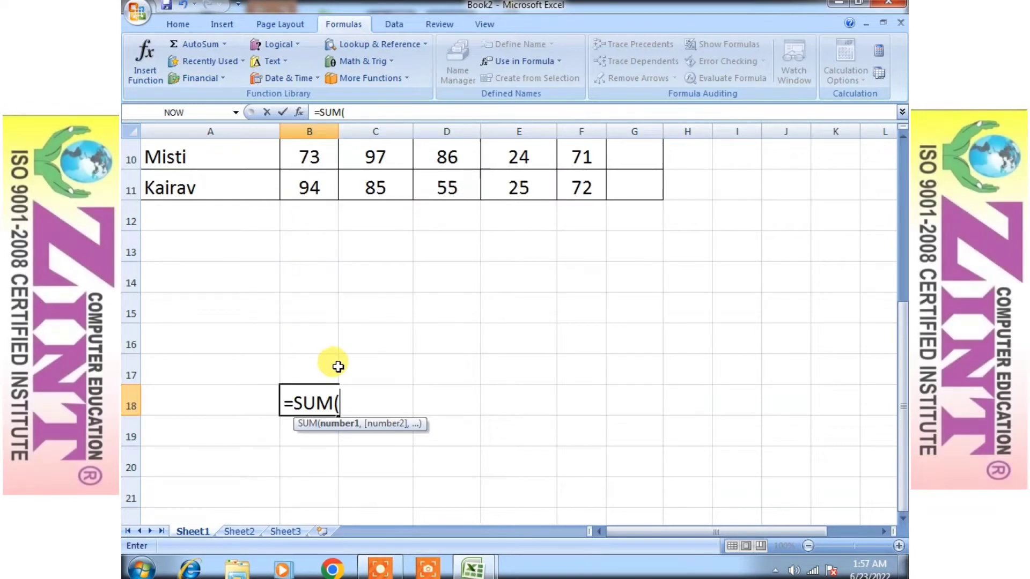
pyautogui.scroll(-2, 342, 364)
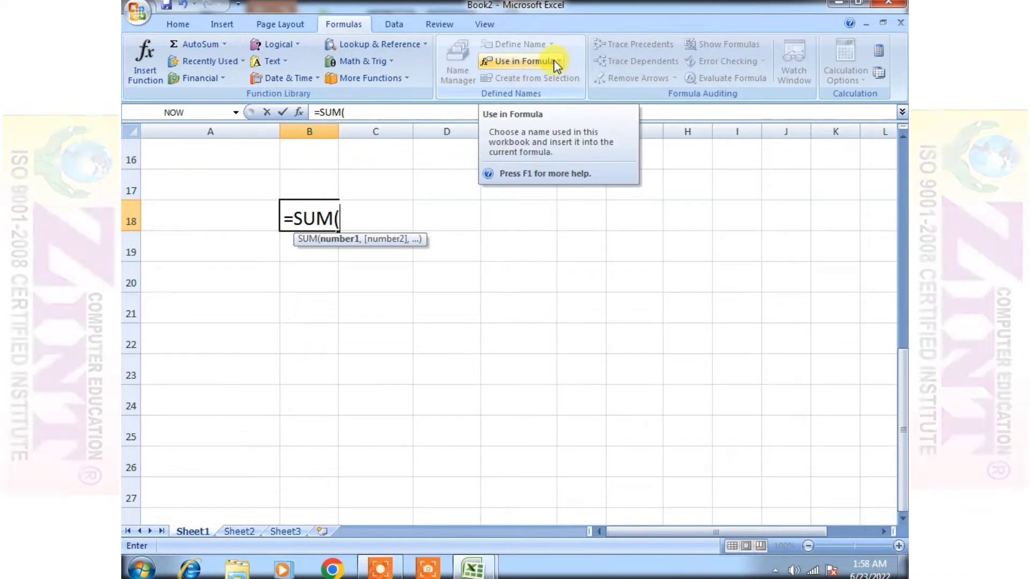
pyautogui.click(554, 63)
pyautogui.click(554, 84)
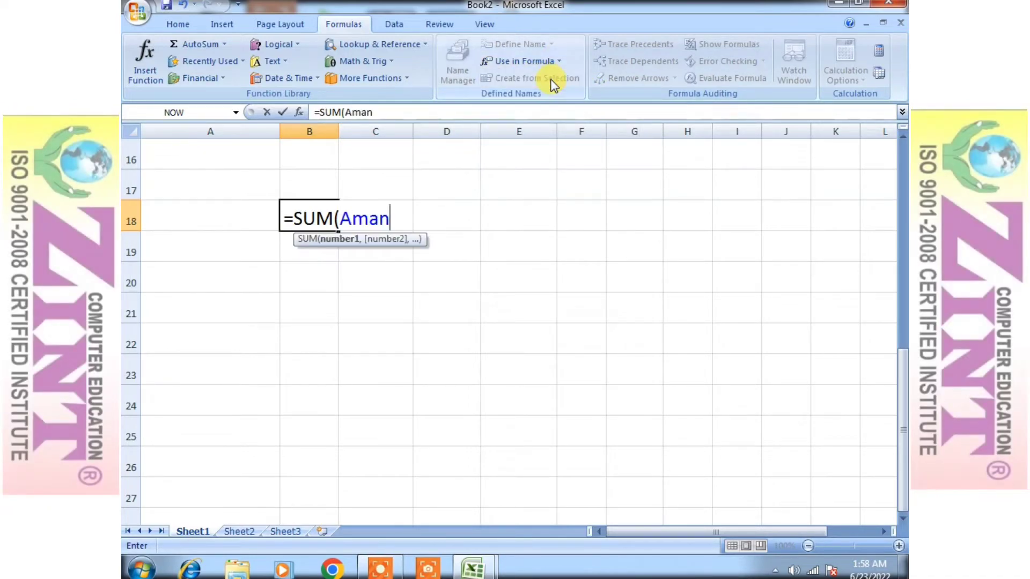
pyautogui.write(')')
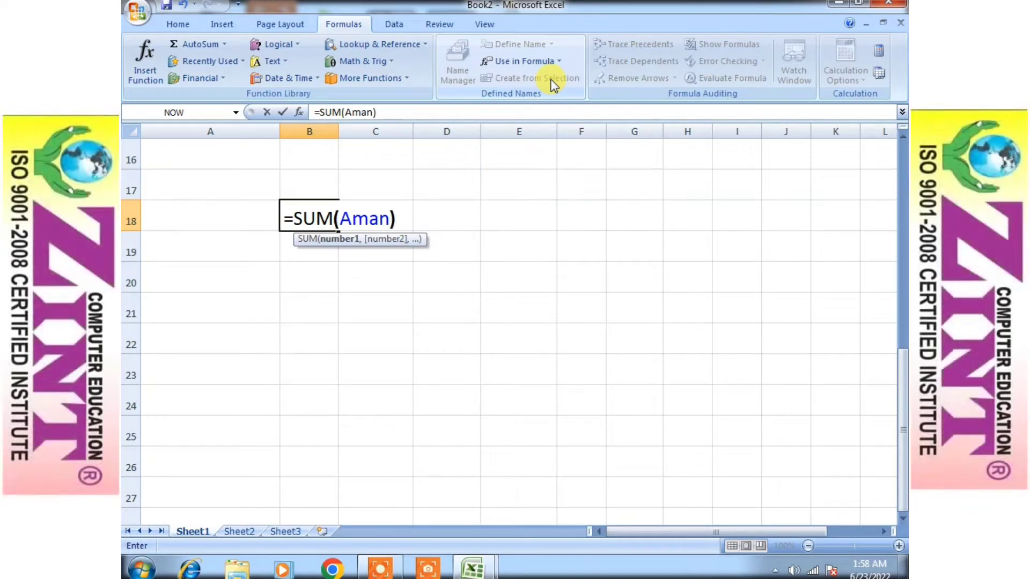
pyautogui.press('Return')
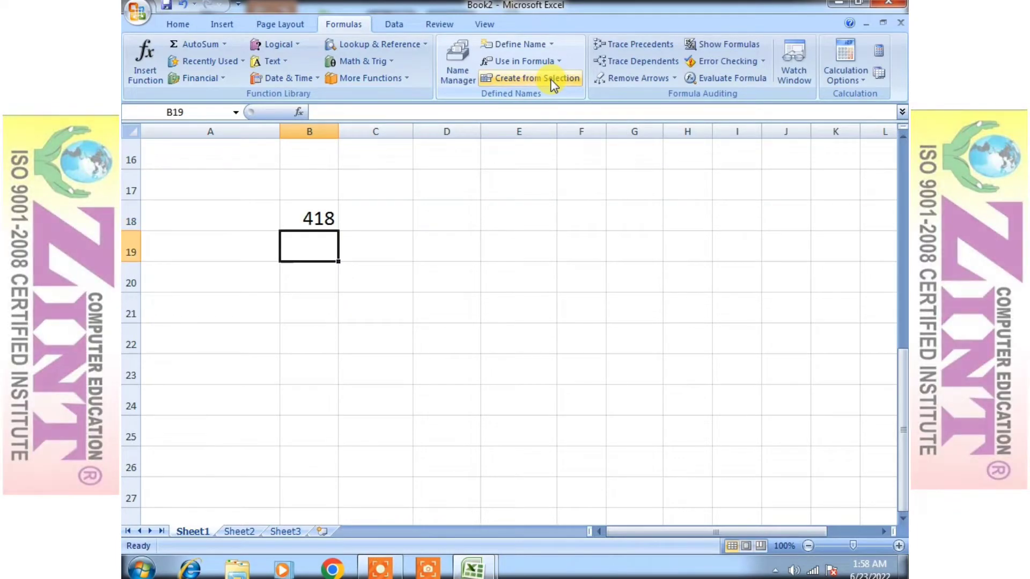
# Compare the first student's marks and total in the Sheet1 table with the result in B18.
pyautogui.scroll(5, 535, 230)
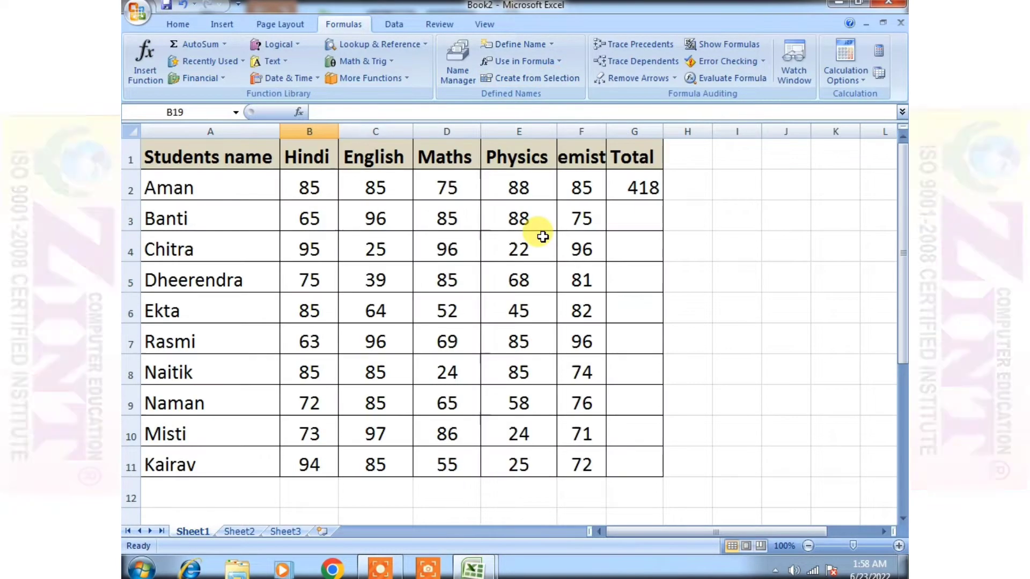
pyautogui.click(310, 180)
pyautogui.moveTo(310, 180); pyautogui.dragTo(558, 202)
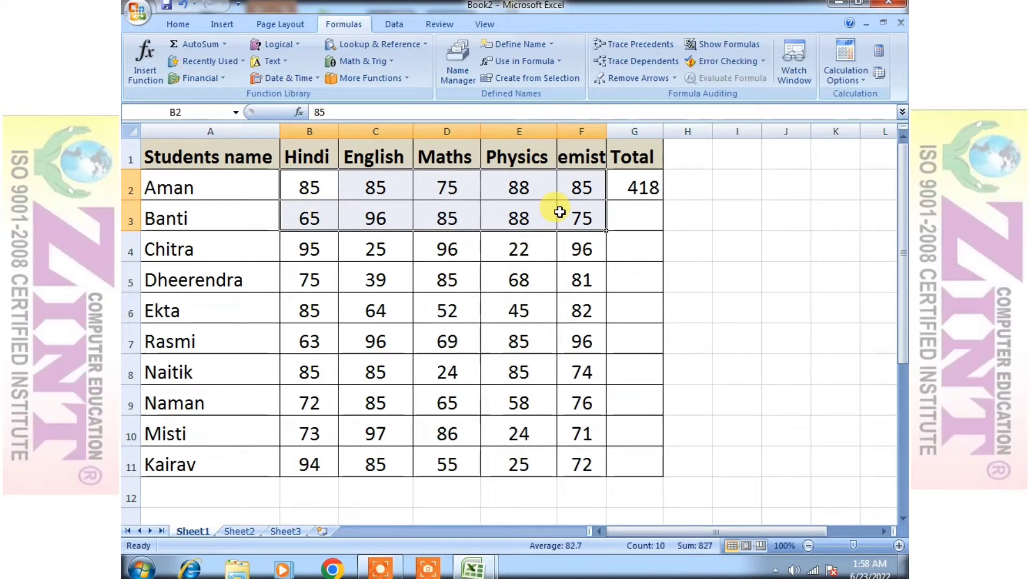
pyautogui.click(538, 311)
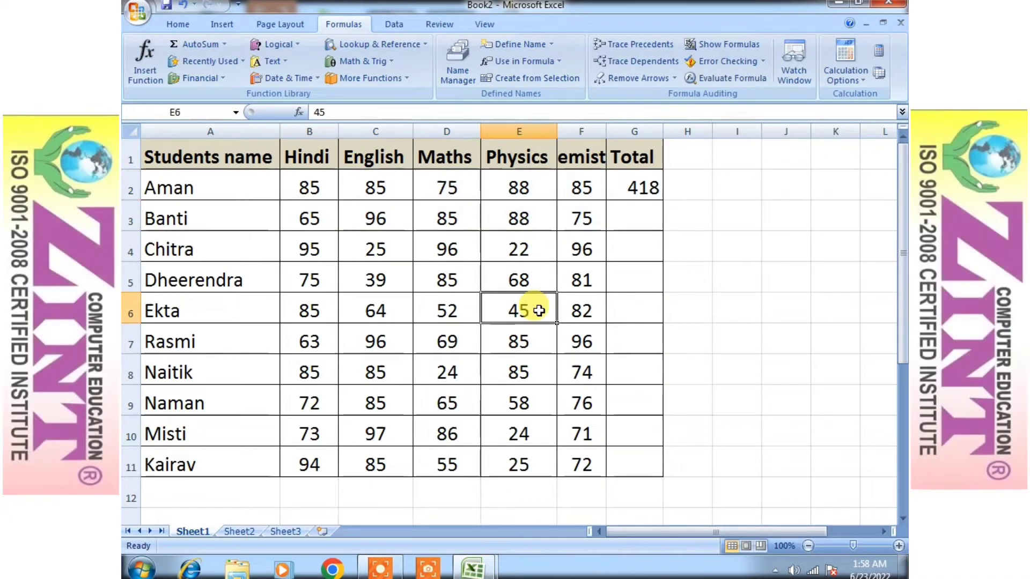
pyautogui.scroll(-8, 536, 306)
pyautogui.scroll(6, 329, 239)
pyautogui.scroll(-2, 225, 539)
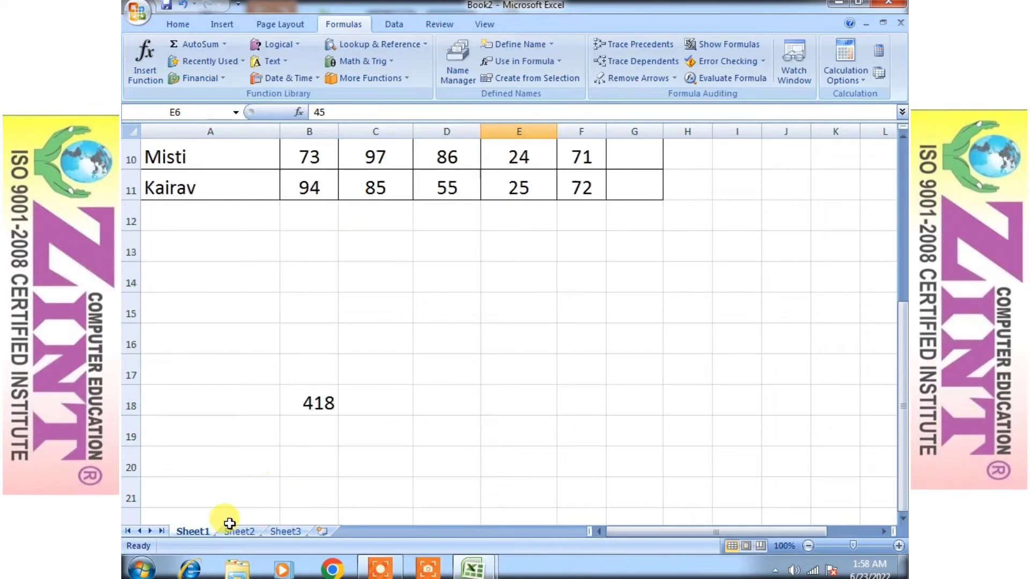
# Enter a SUM formula in D3 of Sheet2 that uses the range name defined for the first student's row.
pyautogui.click(240, 532)
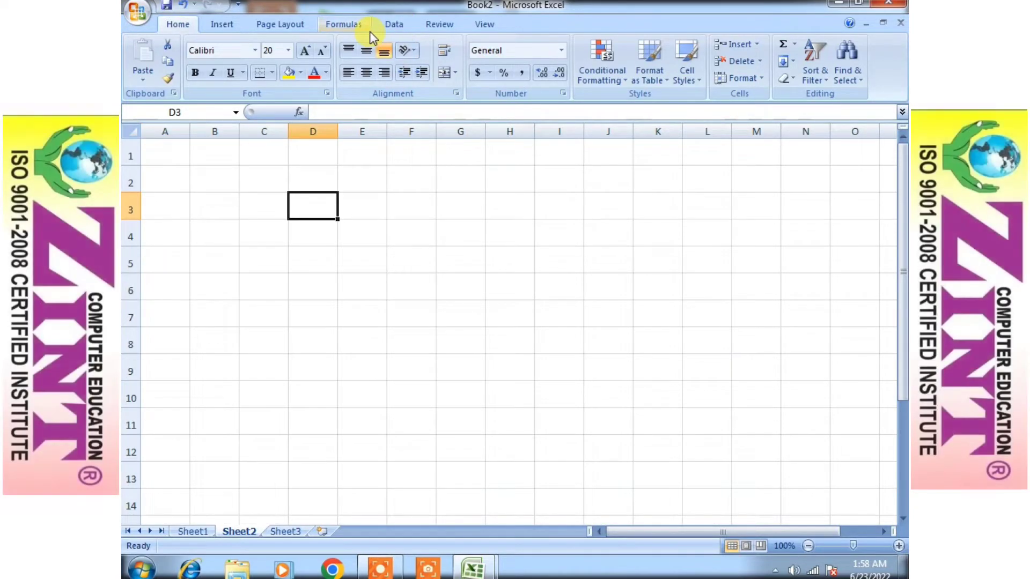
pyautogui.click(347, 24)
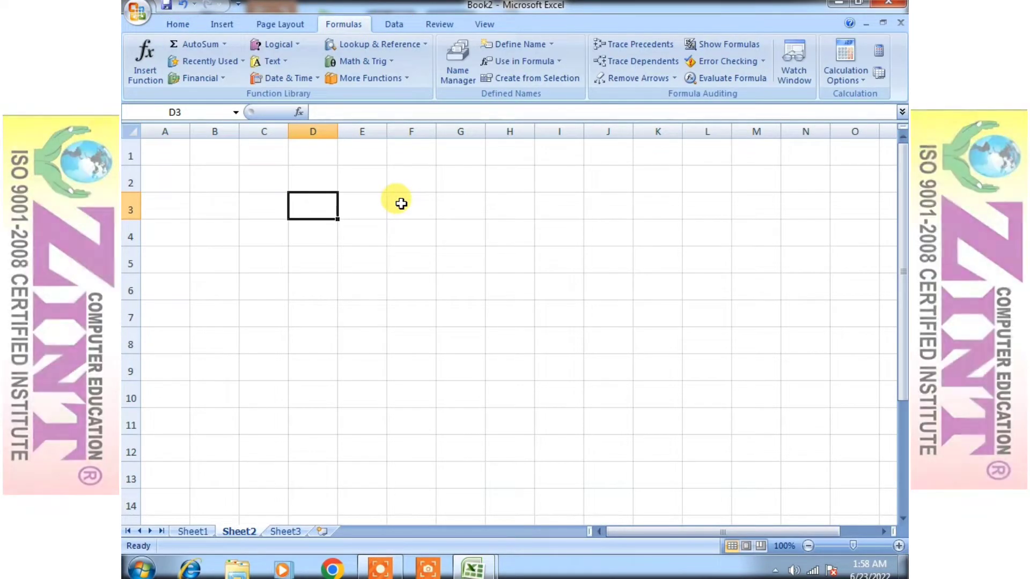
pyautogui.write('=S')
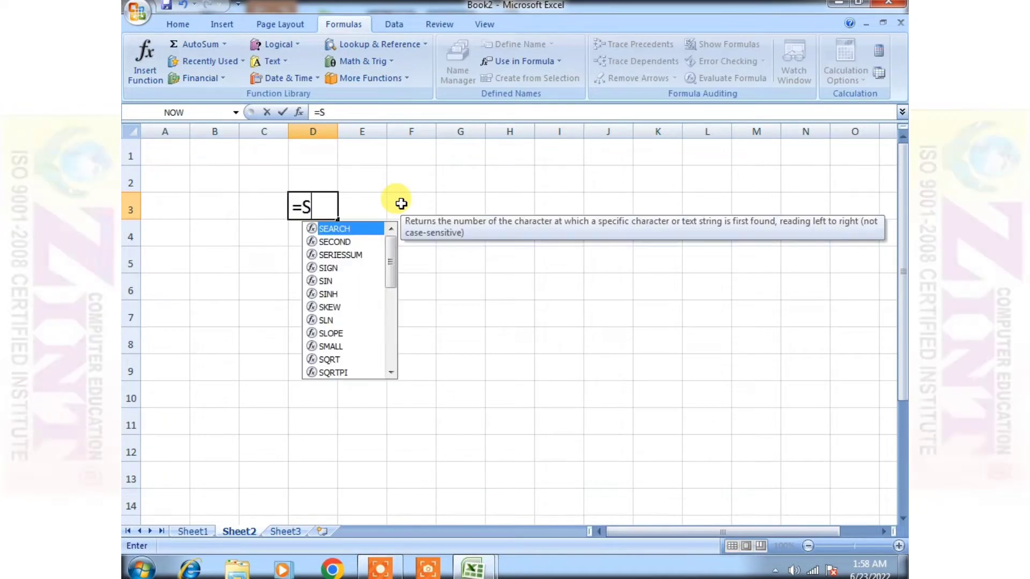
pyautogui.write('UM(')
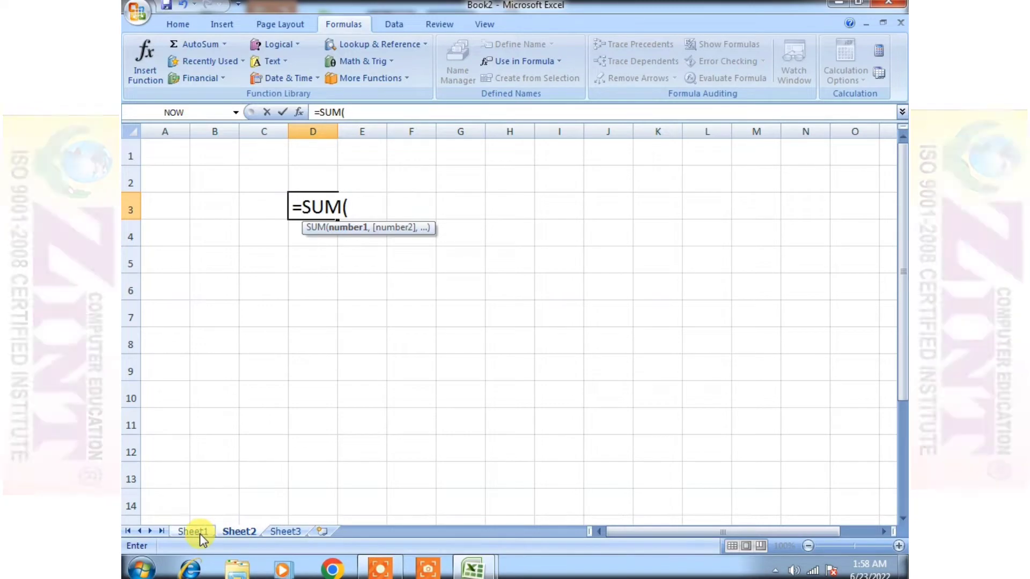
pyautogui.click(193, 531)
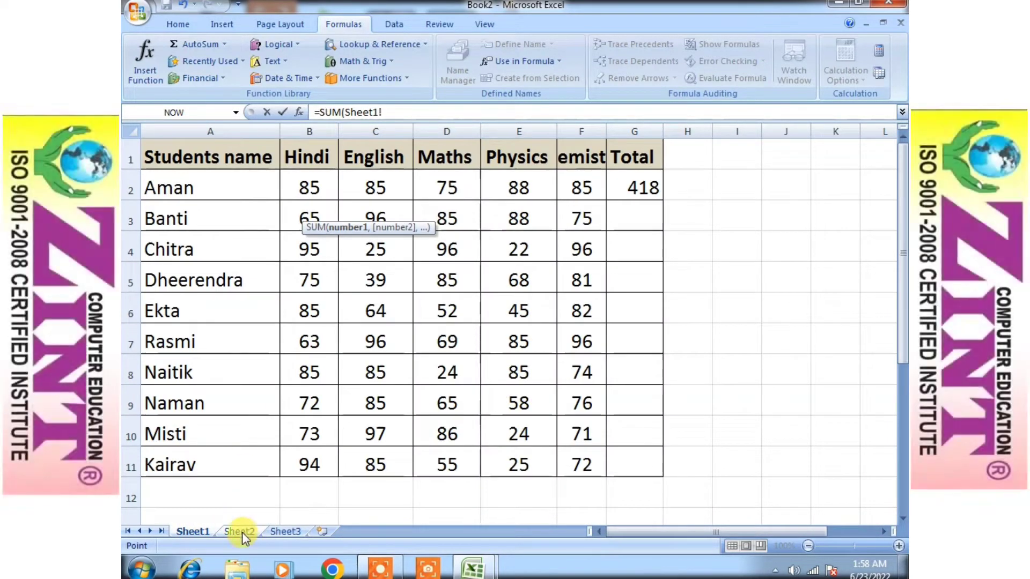
pyautogui.click(242, 533)
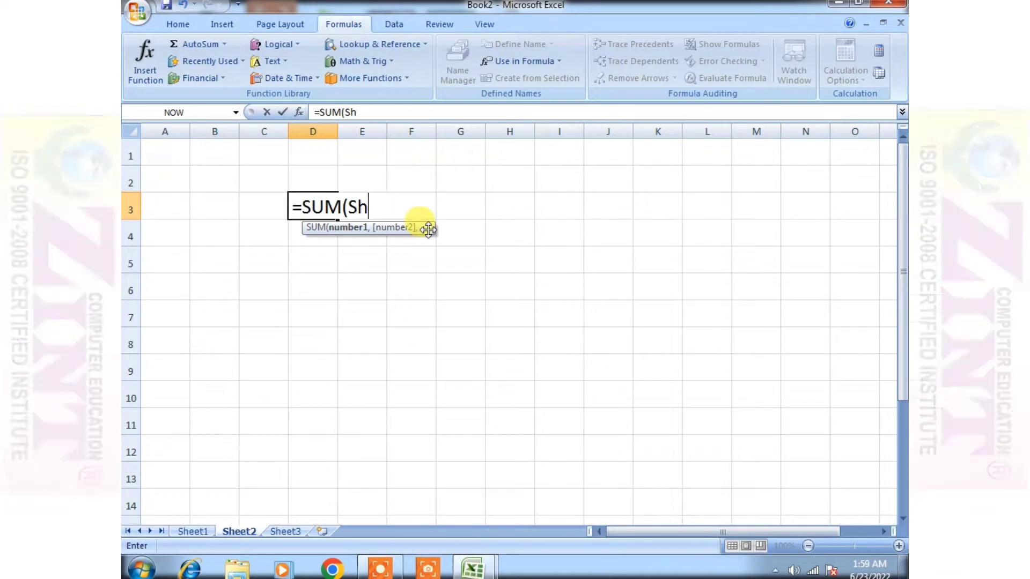
pyautogui.press('BackSpace')
pyautogui.press('BackSpace')
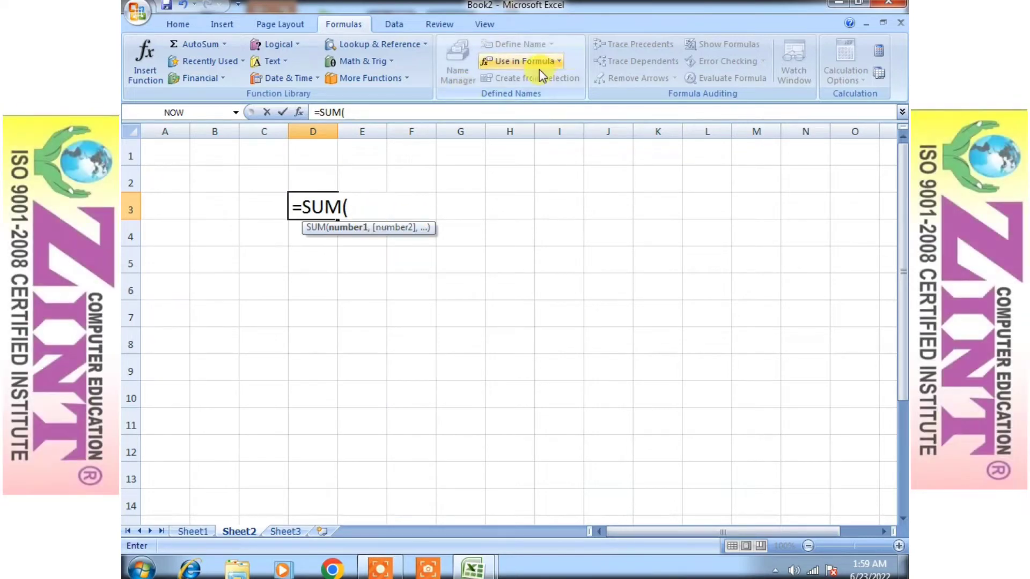
pyautogui.click(558, 62)
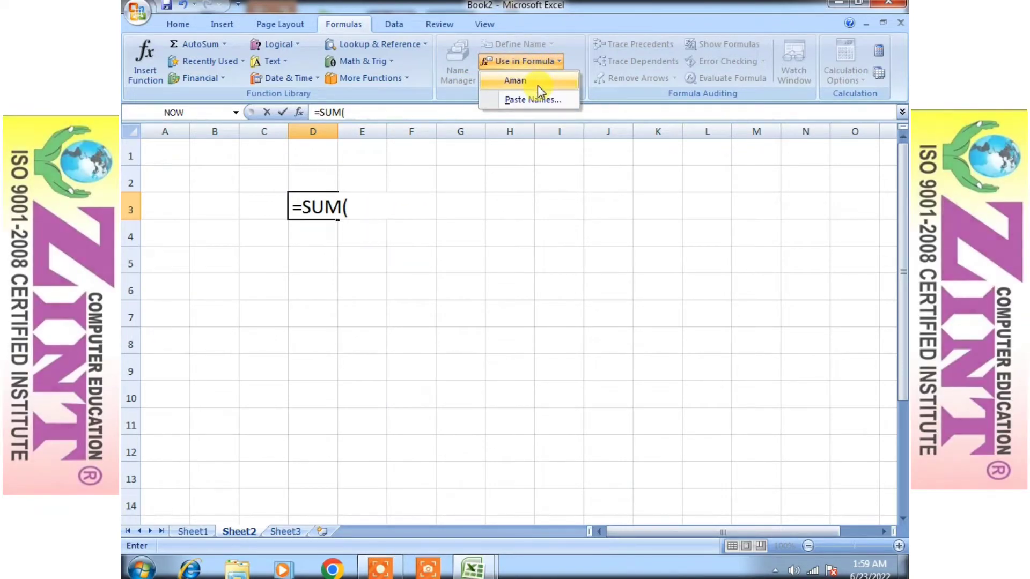
pyautogui.click(538, 86)
pyautogui.write(')')
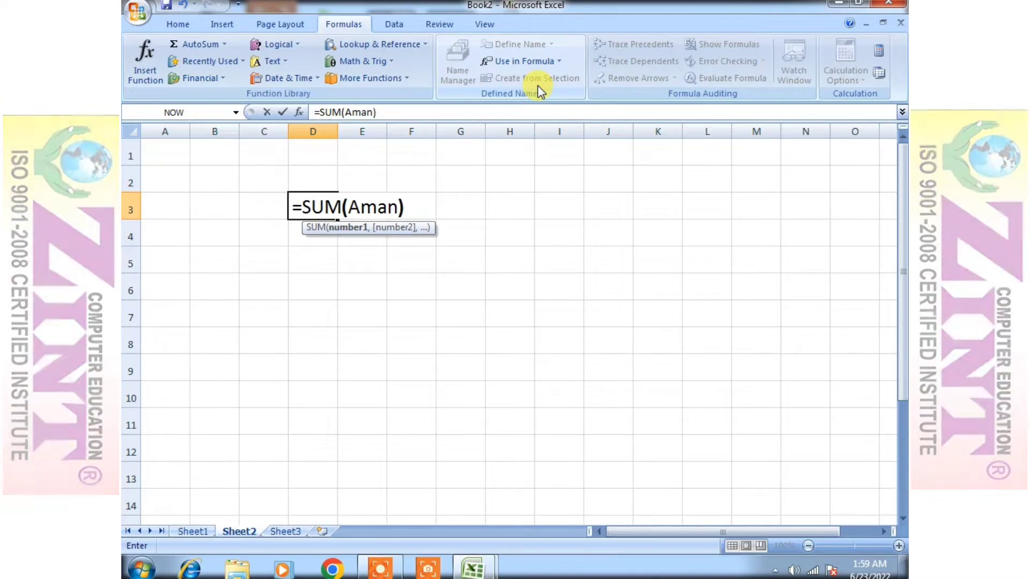
pyautogui.press('Return')
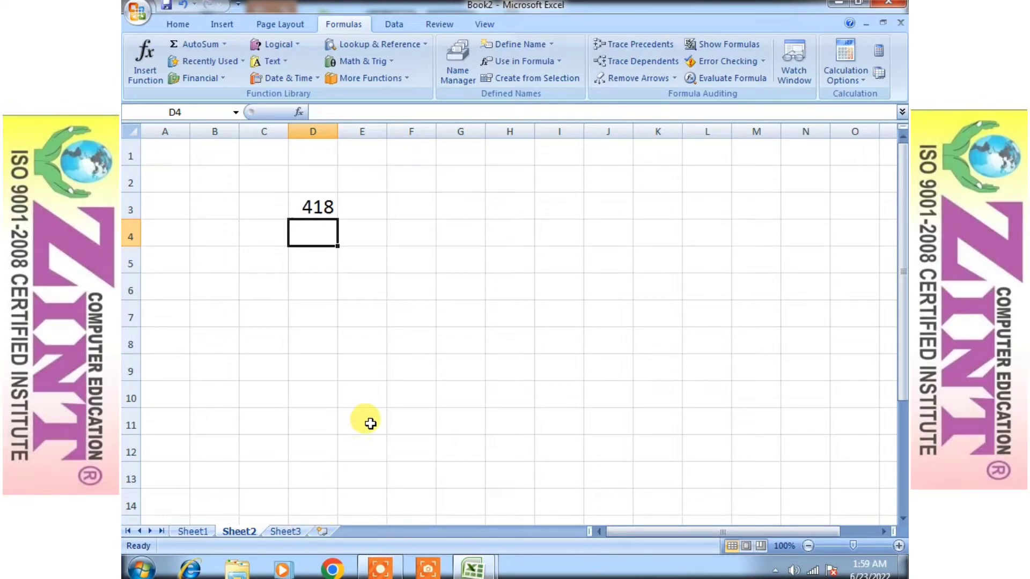
# Define the range A3:F3 on Sheet1 under the second student's name, with its scope limited to Sheet2.
pyautogui.click(190, 531)
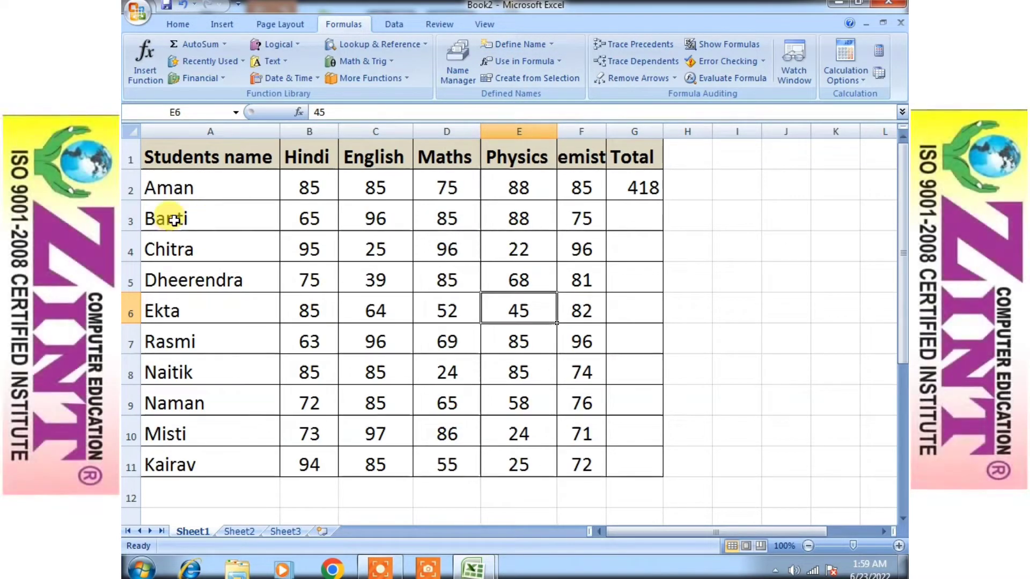
pyautogui.moveTo(160, 214); pyautogui.dragTo(584, 228)
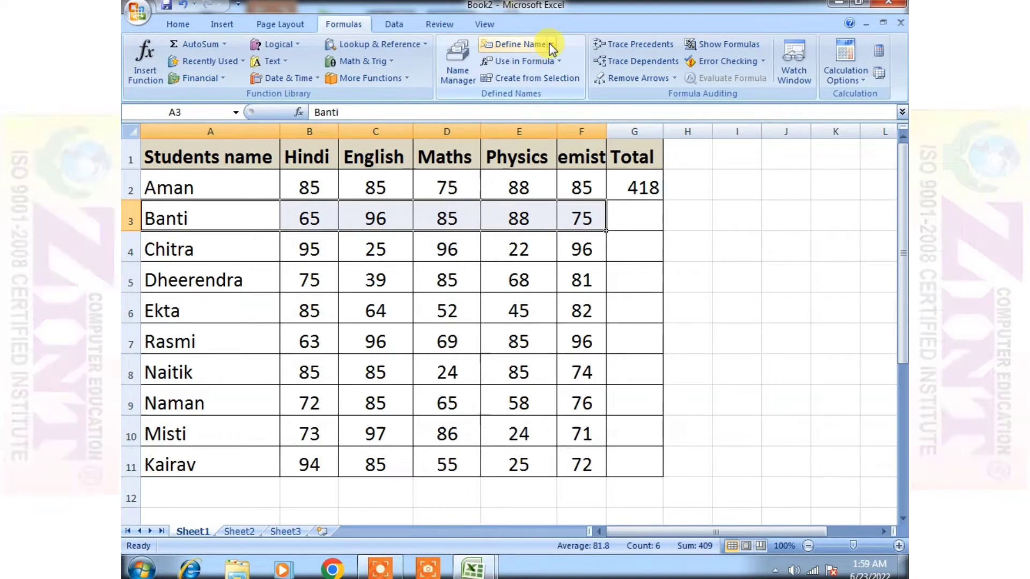
pyautogui.click(551, 44)
pyautogui.click(546, 63)
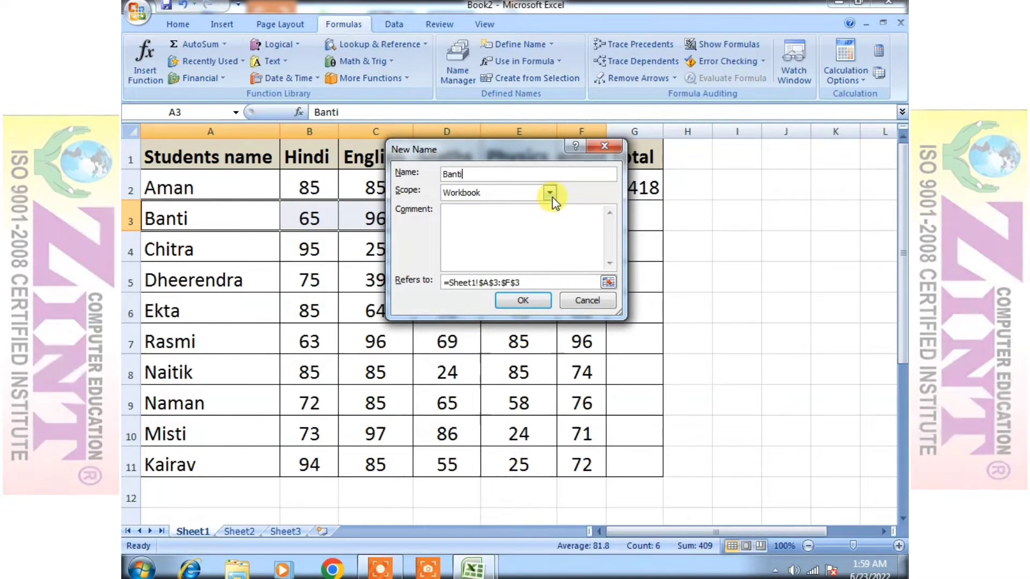
pyautogui.click(550, 193)
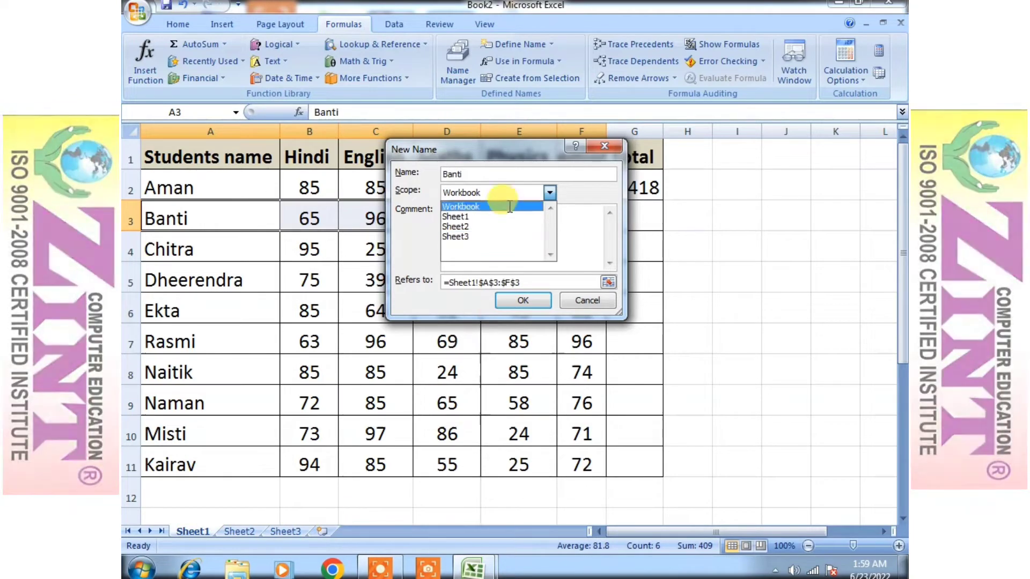
pyautogui.click(471, 226)
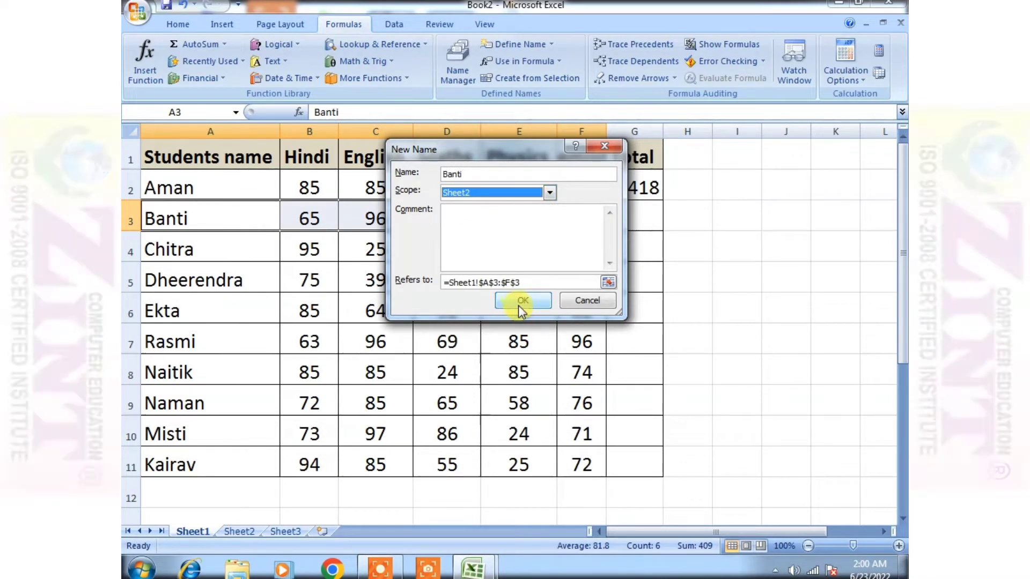
pyautogui.click(515, 302)
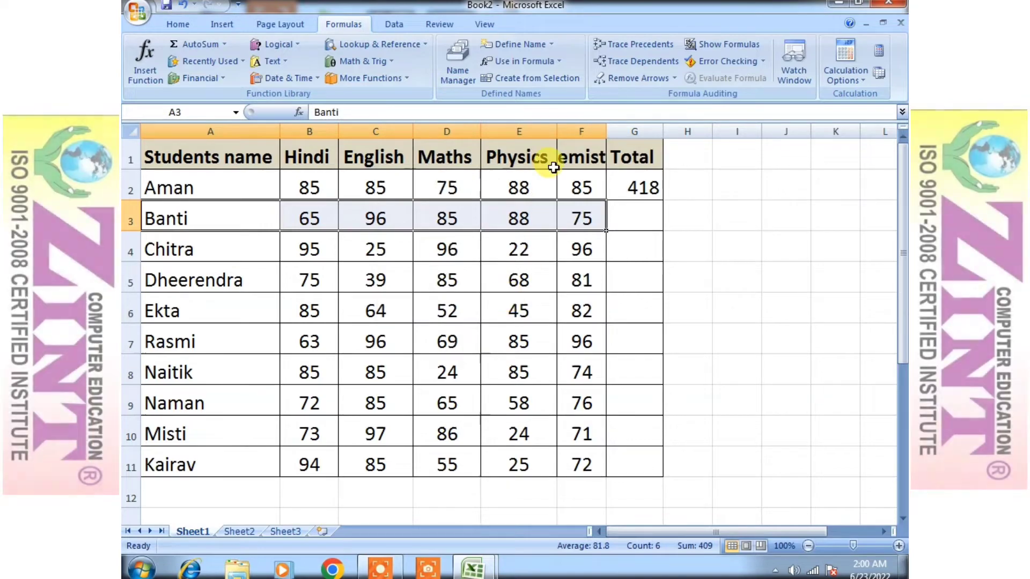
# Try to use the second student's range name in a SUM formula in G3 of Sheet1.
pyautogui.click(650, 219)
pyautogui.write('=')
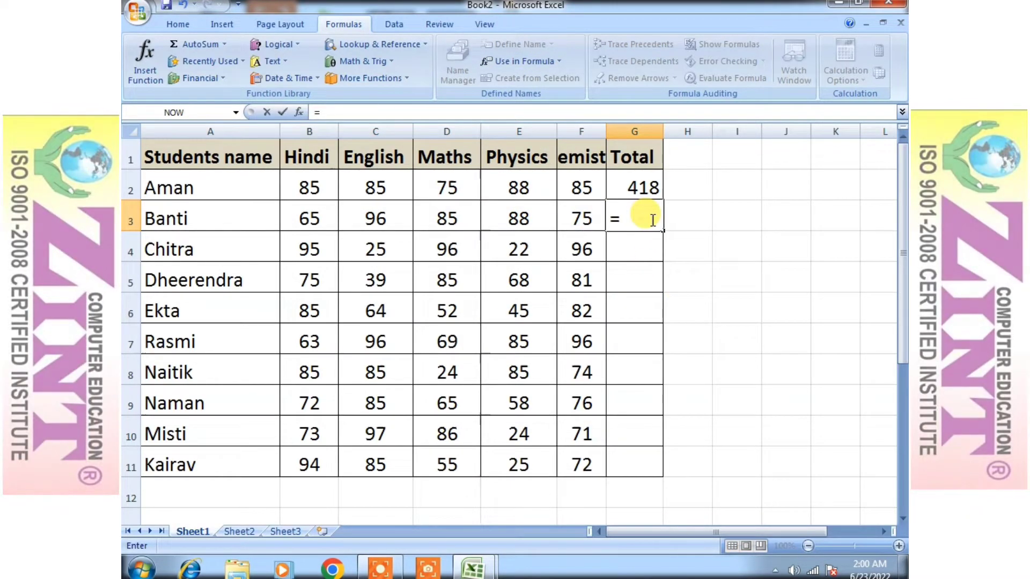
pyautogui.write('SUM')
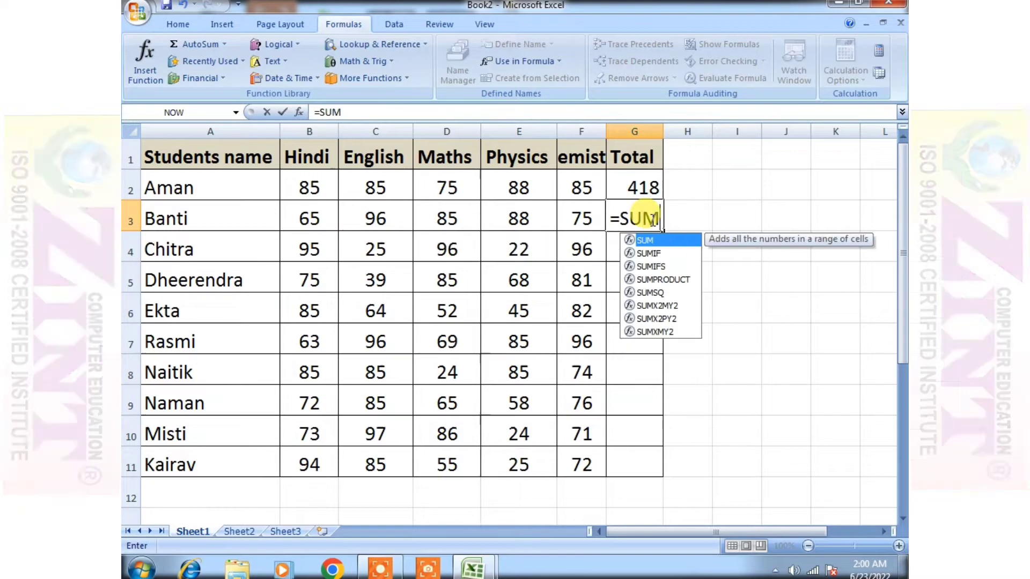
pyautogui.write('(')
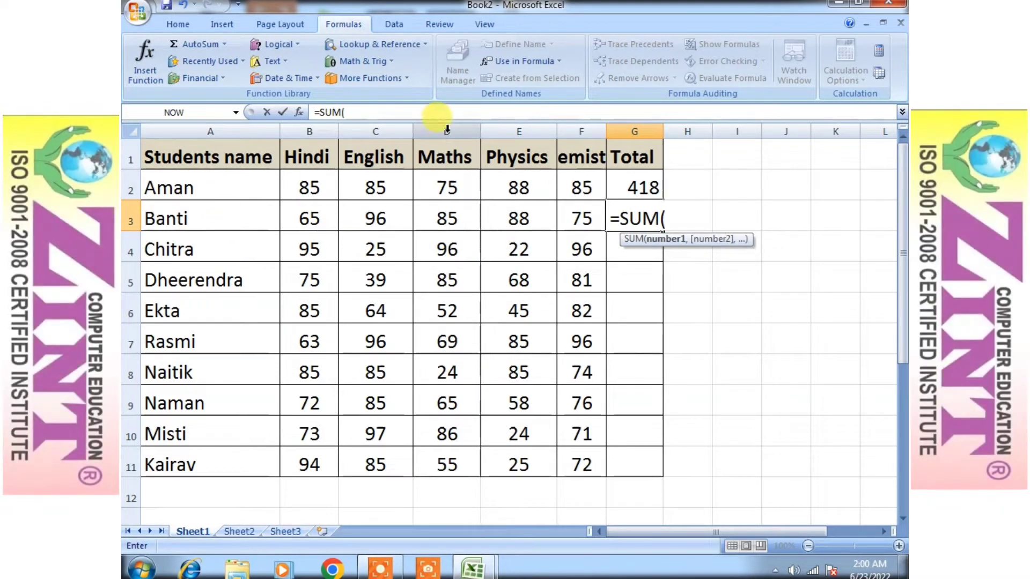
pyautogui.click(558, 62)
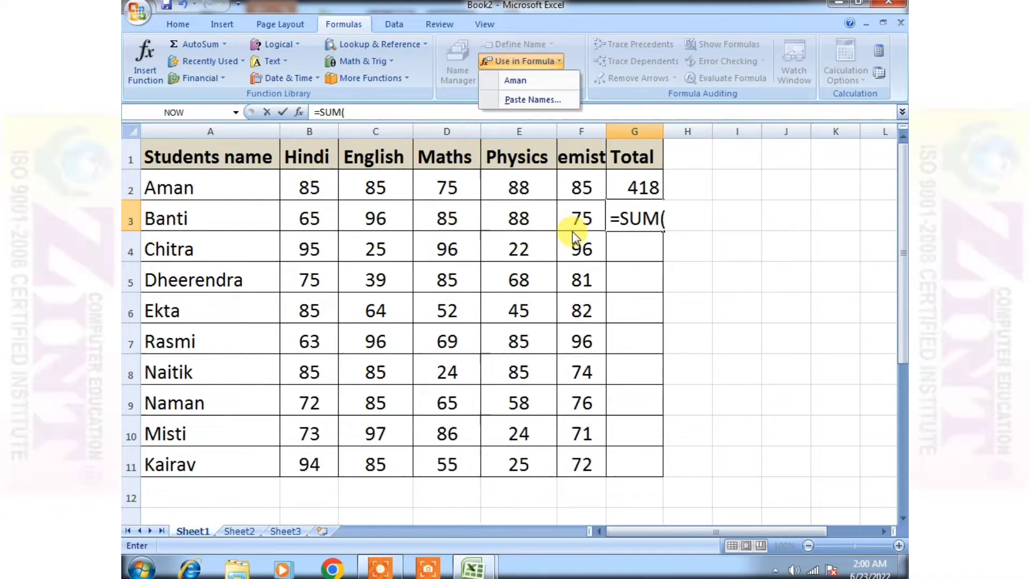
pyautogui.click(654, 222)
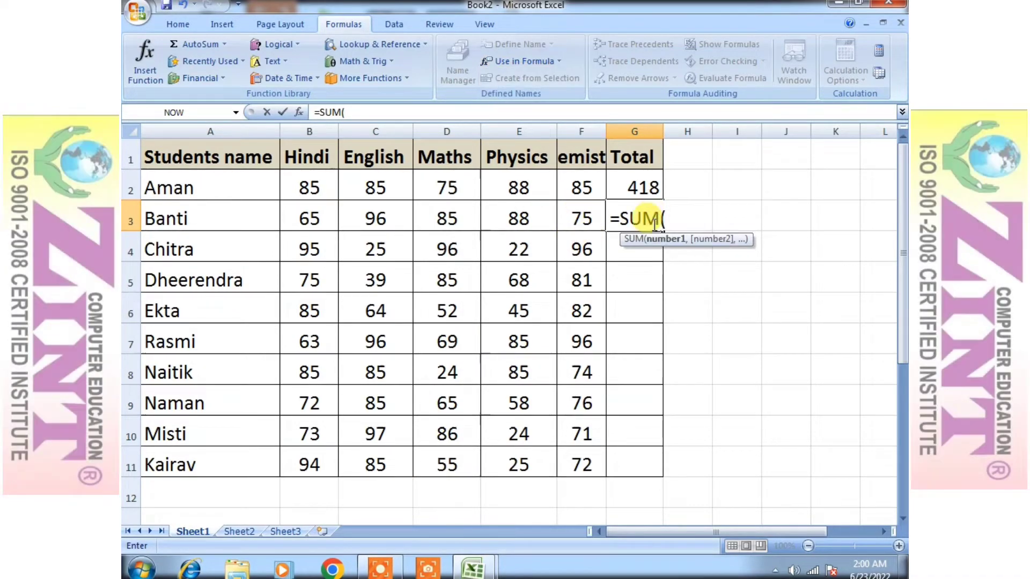
pyautogui.press('BackSpace')
pyautogui.press('BackSpace')
pyautogui.press('BackSpace')
pyautogui.press('BackSpace')
pyautogui.press('BackSpace')
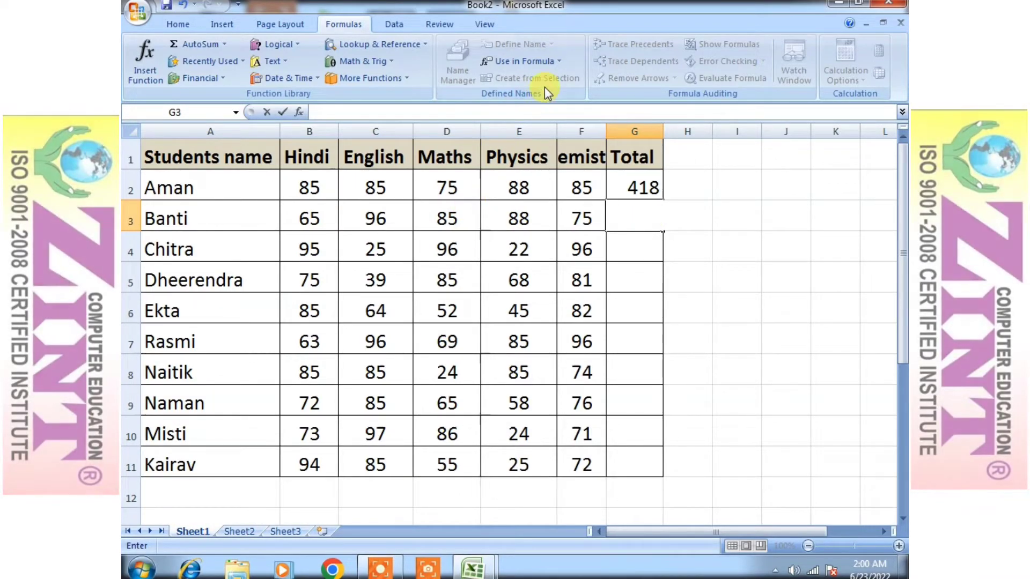
# Compare the defined names available for formulas on Sheet1 with those available on Sheet2.
pyautogui.click(547, 64)
pyautogui.click(530, 209)
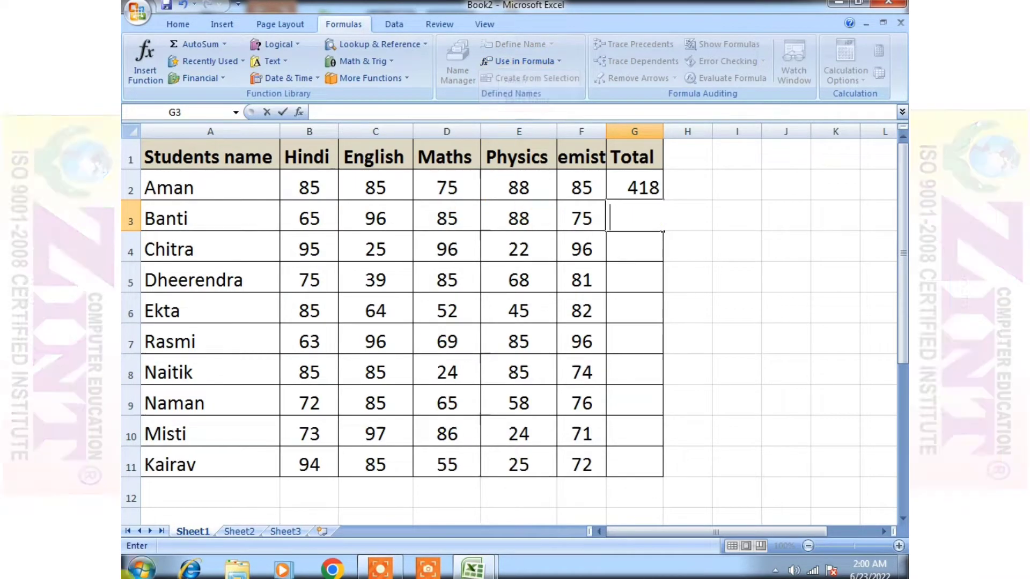
pyautogui.click(239, 531)
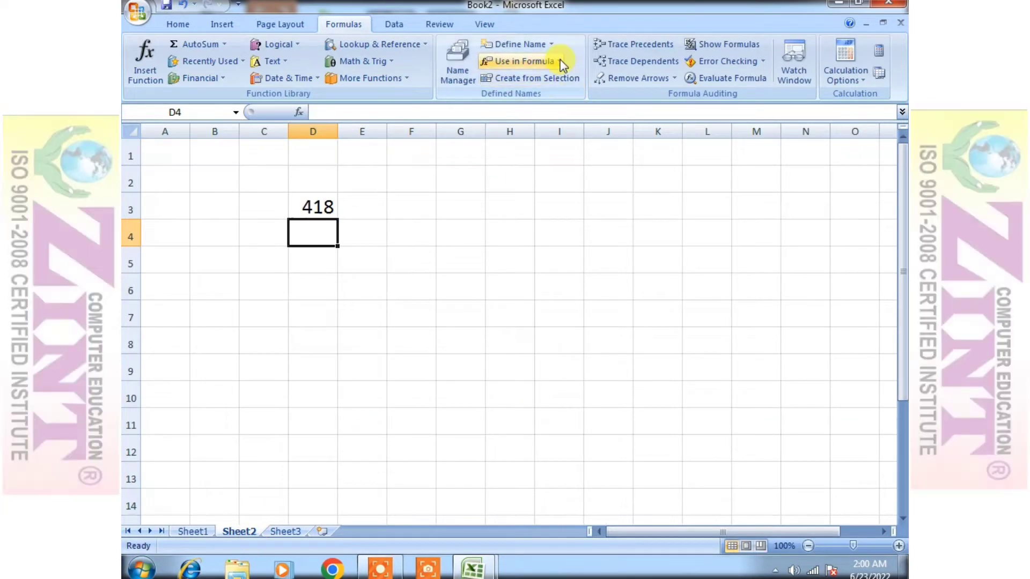
pyautogui.click(560, 63)
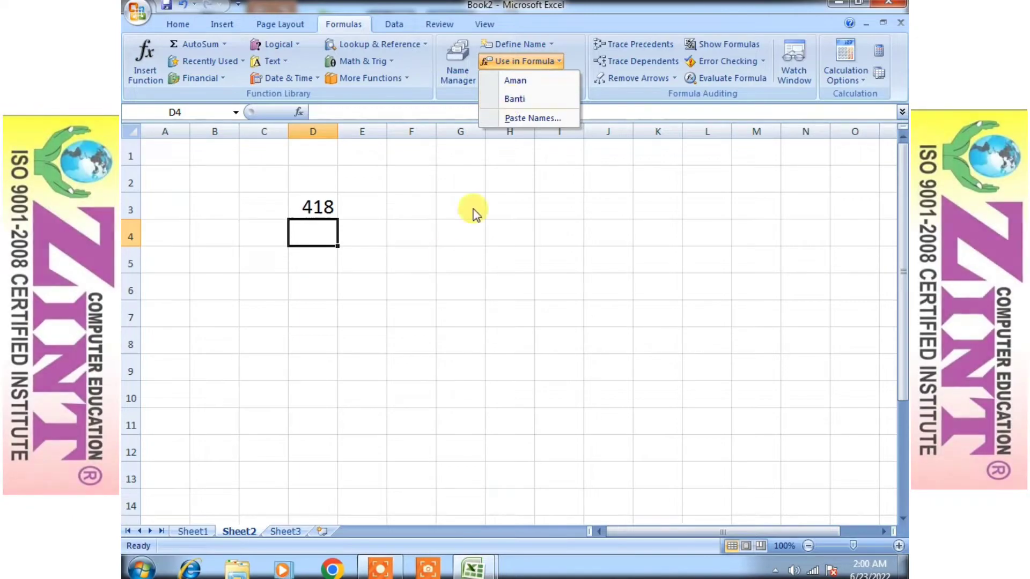
pyautogui.click(198, 533)
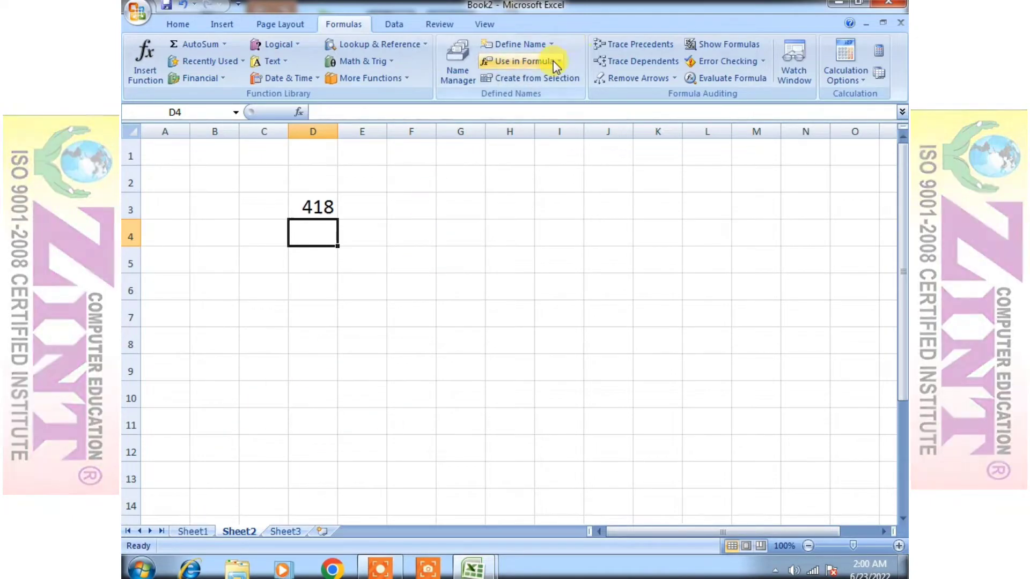
pyautogui.click(554, 60)
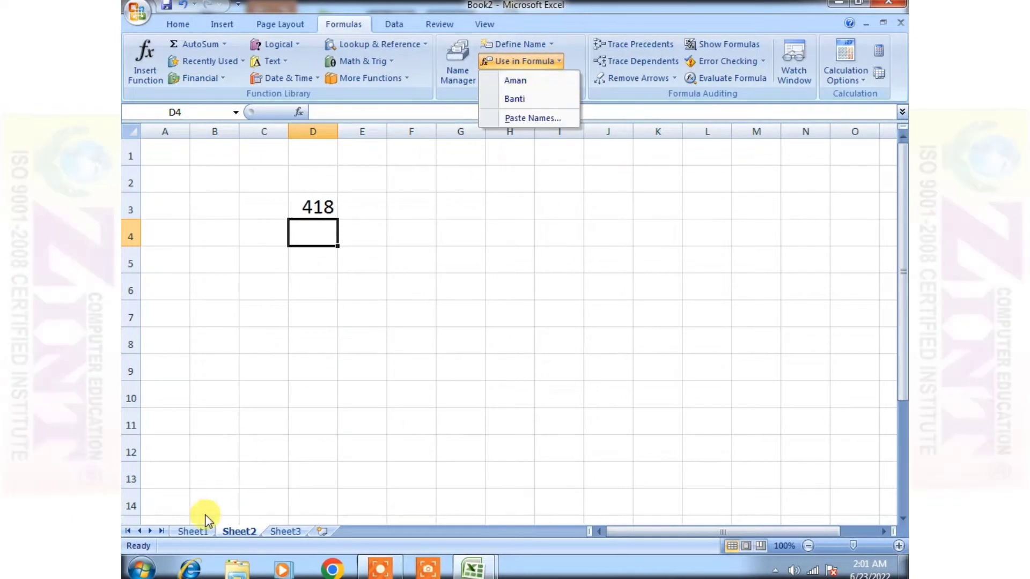
pyautogui.click(203, 531)
pyautogui.click(195, 531)
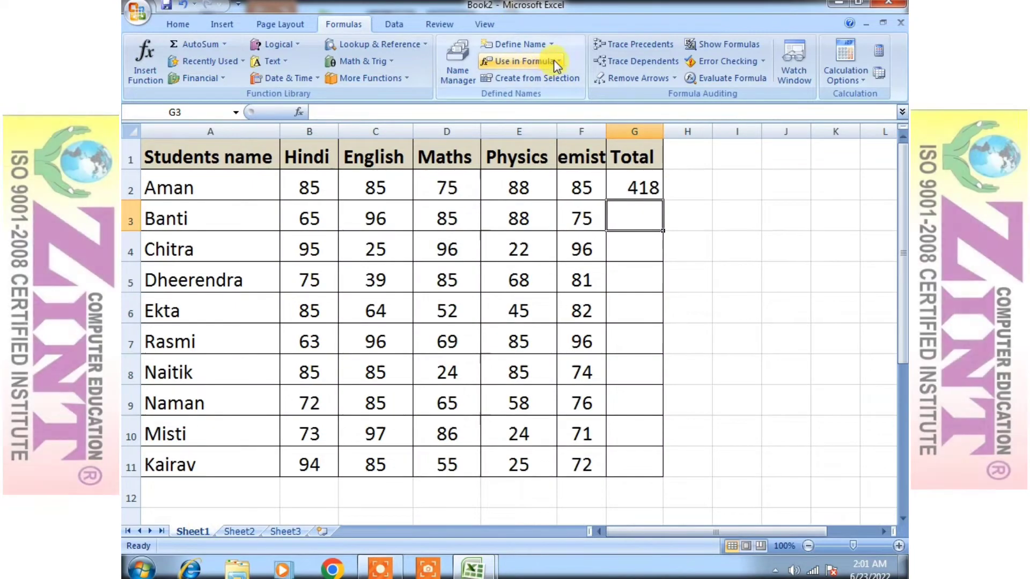
pyautogui.click(553, 60)
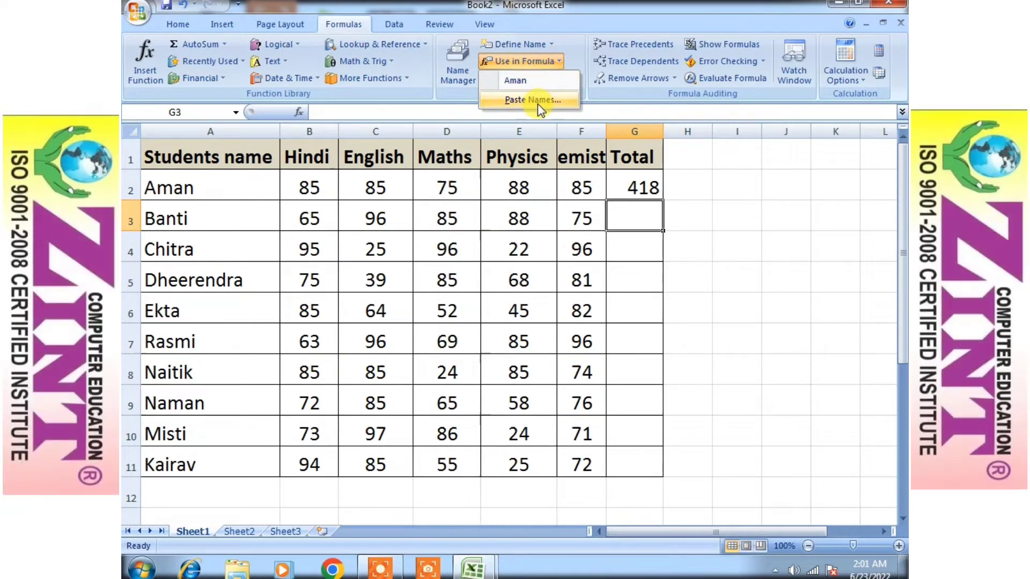
pyautogui.click(239, 532)
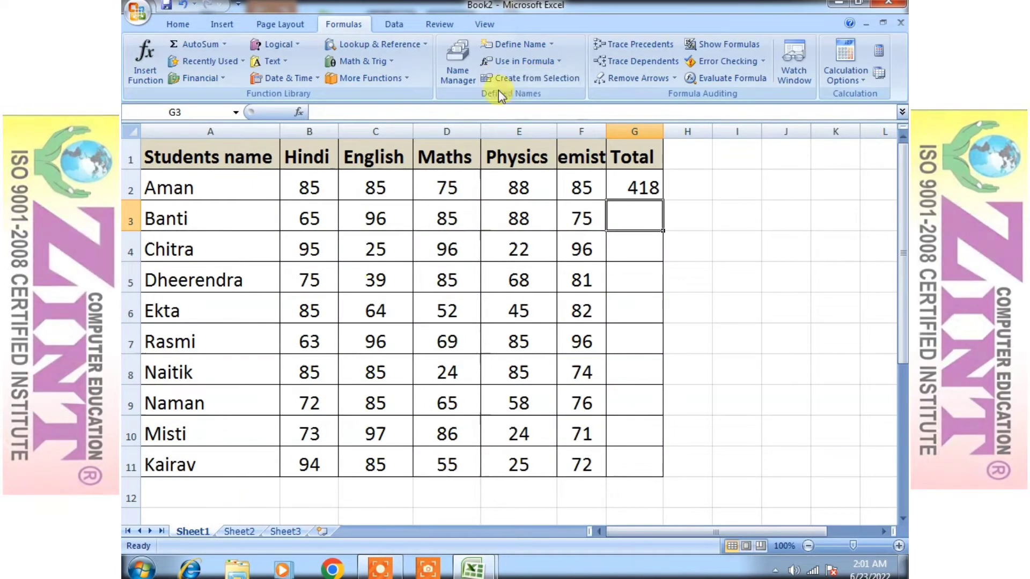
pyautogui.click(239, 531)
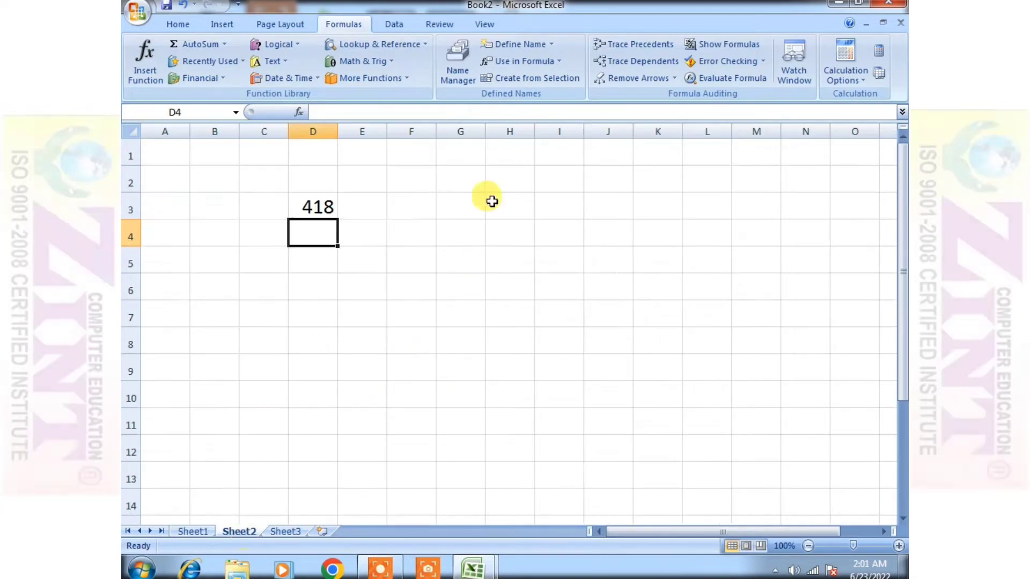
pyautogui.click(552, 60)
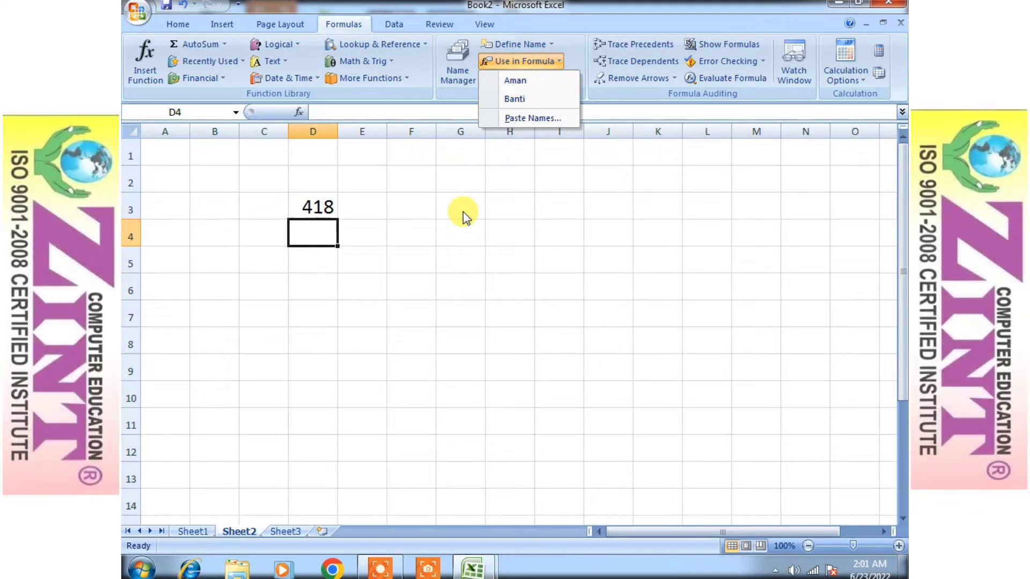
# Enter a SUM formula in D4 of Sheet2 that uses the range name defined for the second student's row.
pyautogui.click(331, 231)
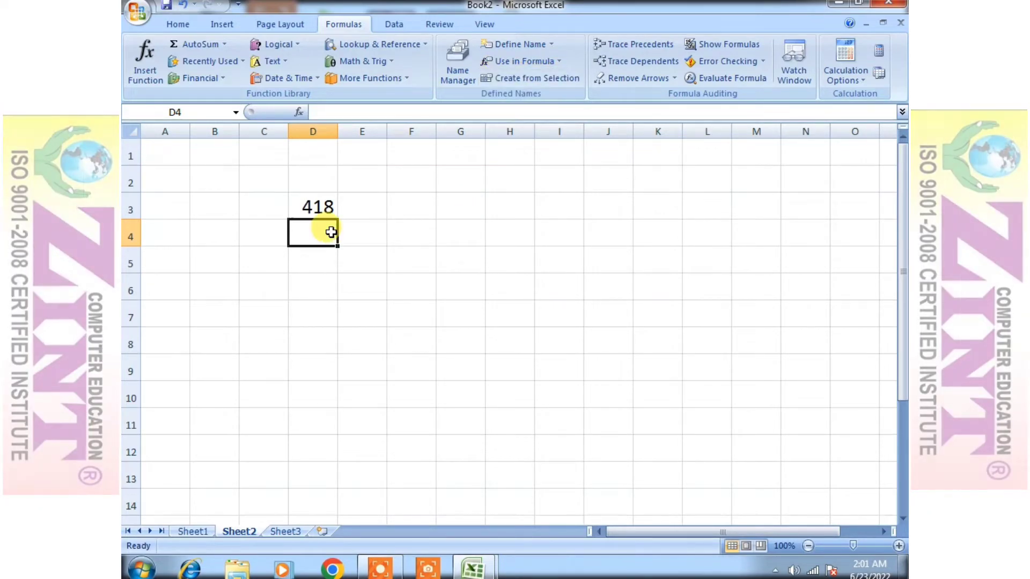
pyautogui.write('=SUM')
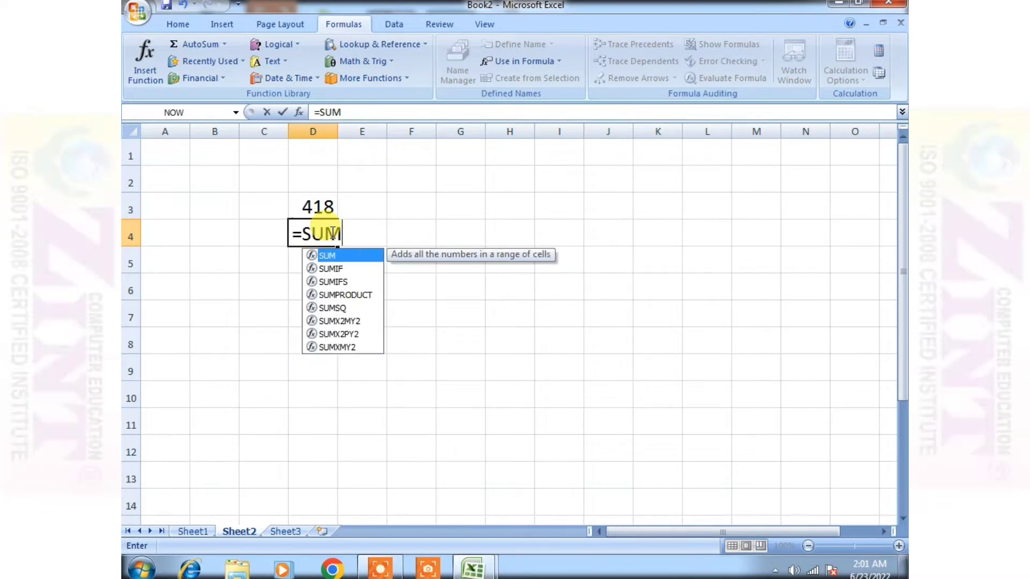
pyautogui.write('(')
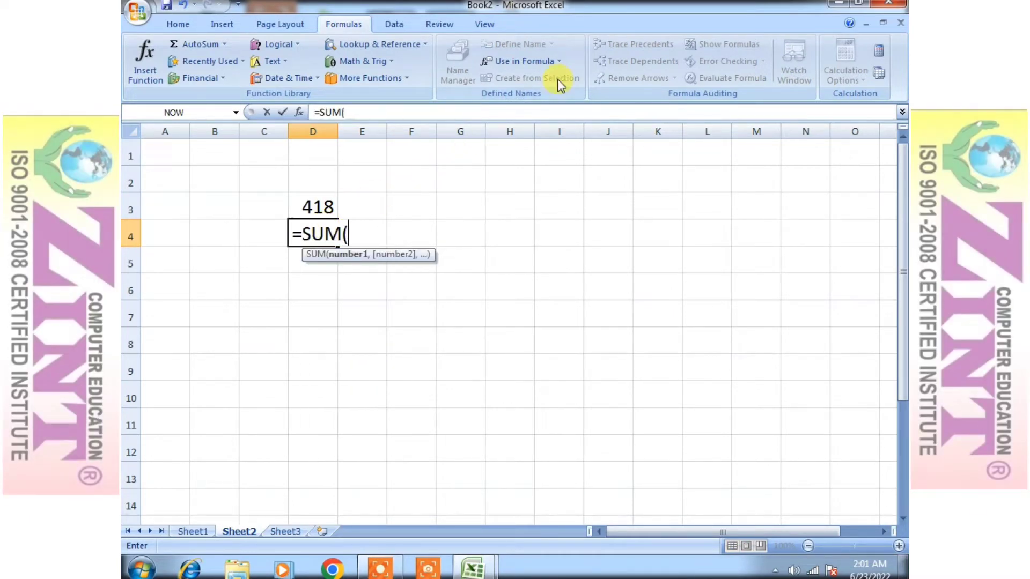
pyautogui.click(558, 61)
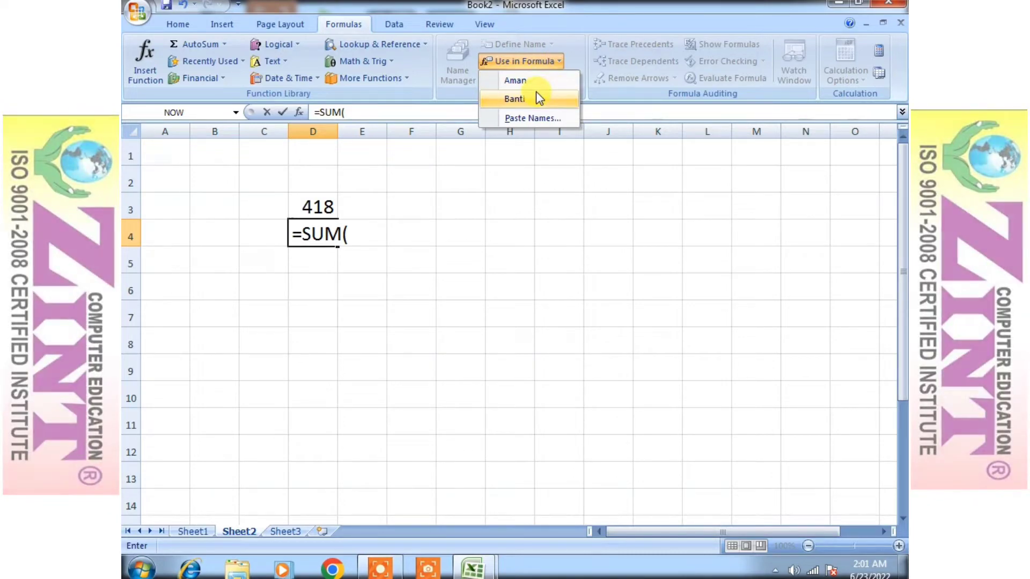
pyautogui.click(537, 95)
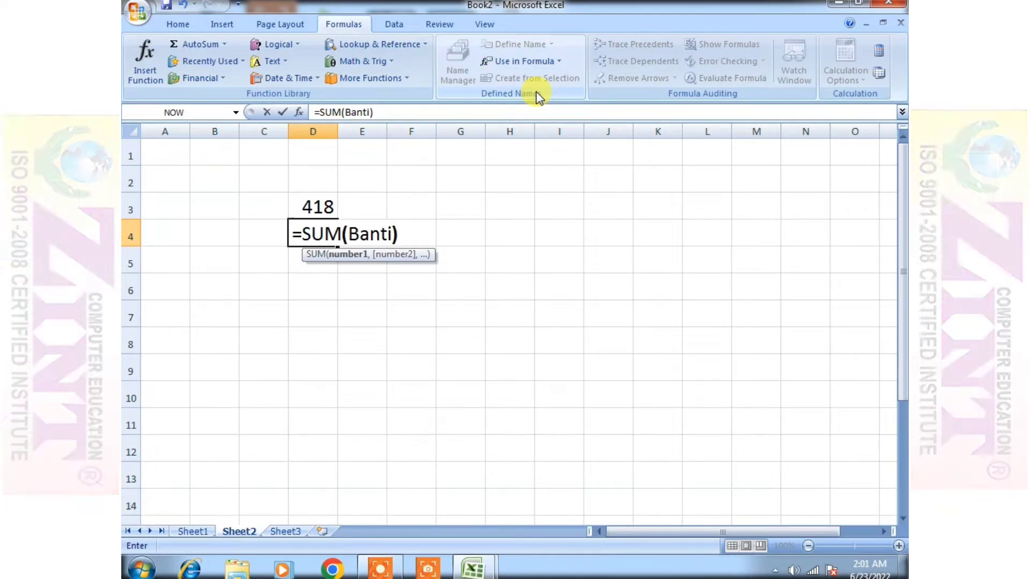
pyautogui.press('Return')
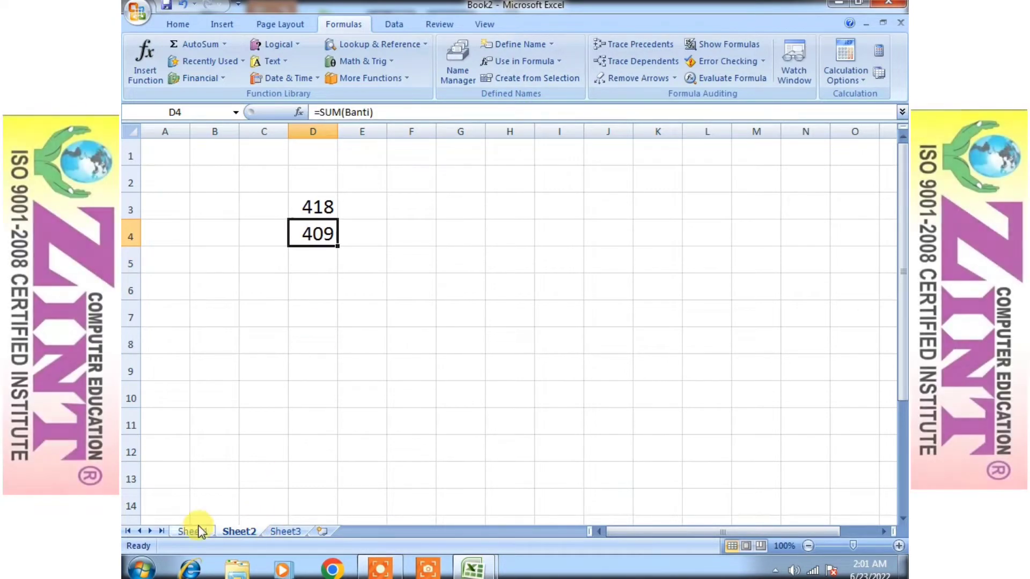
# Look through the three sheets and review the first two students' named rows in the Sheet1 marks table.
pyautogui.click(198, 531)
pyautogui.click(285, 531)
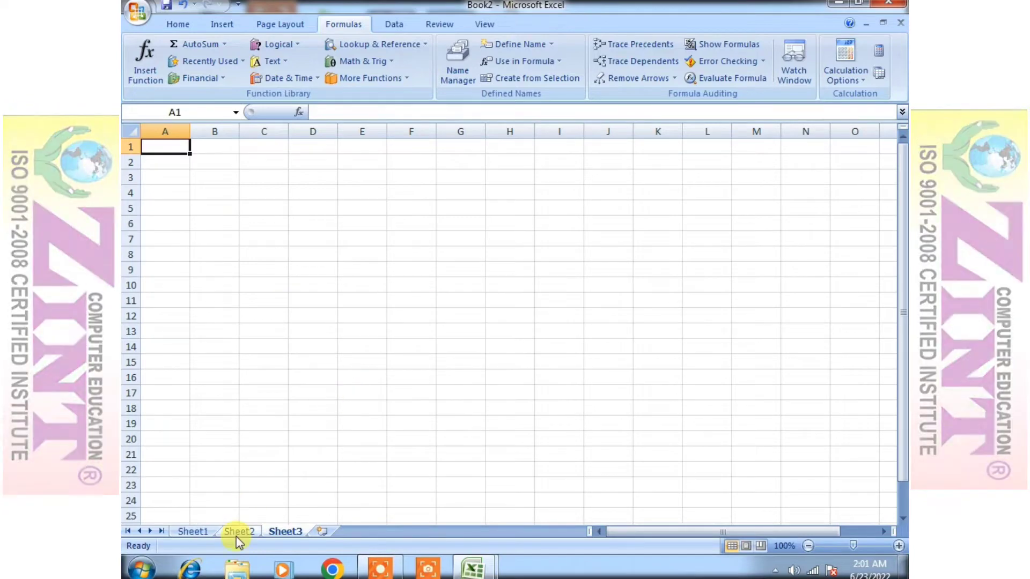
pyautogui.click(236, 534)
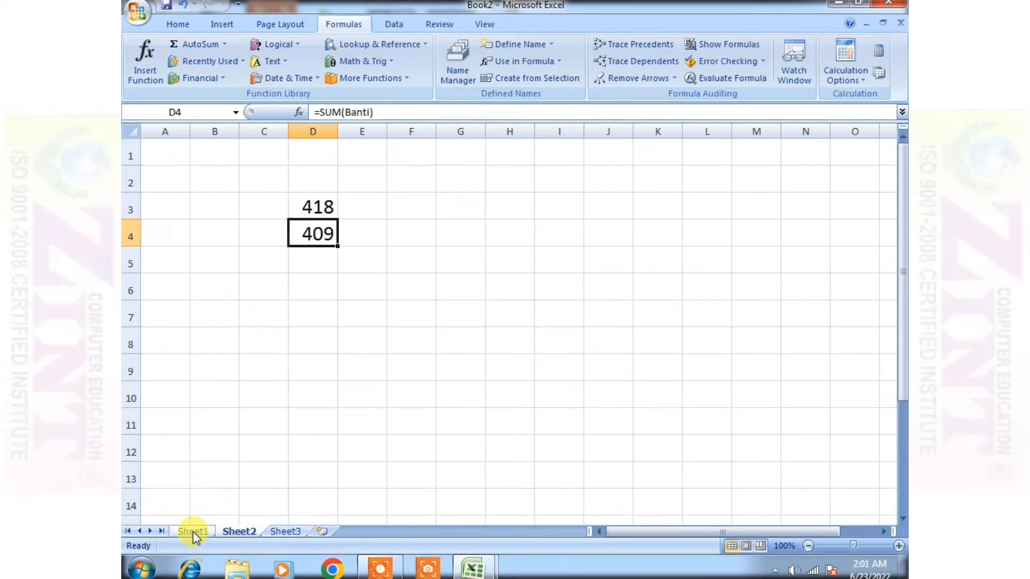
pyautogui.click(193, 533)
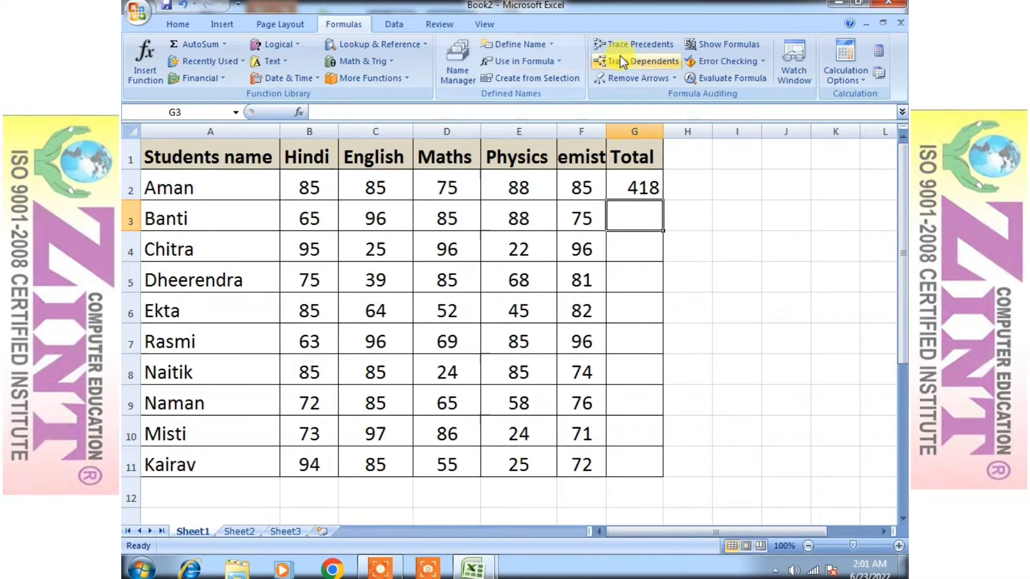
pyautogui.click(554, 46)
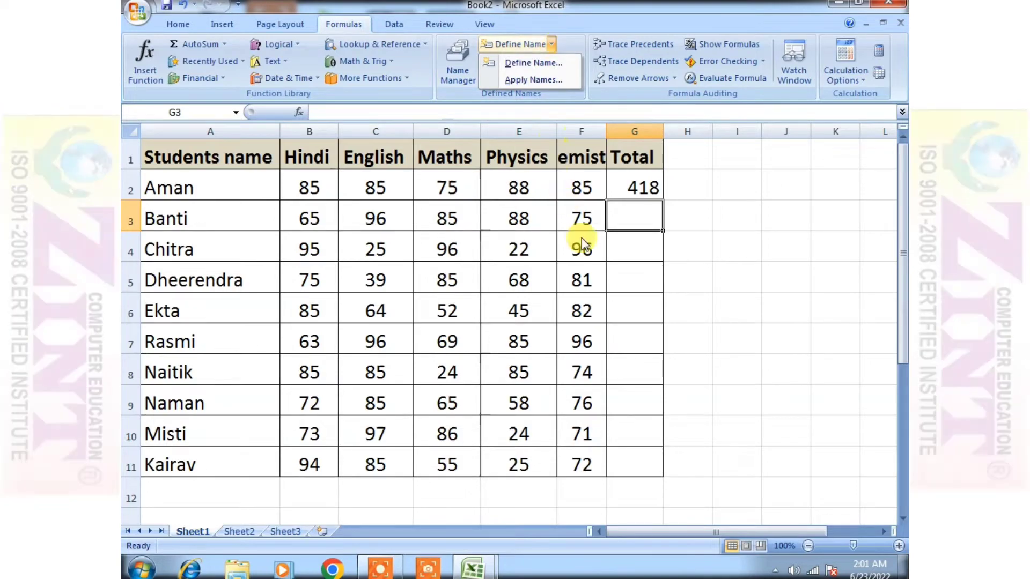
pyautogui.click(597, 262)
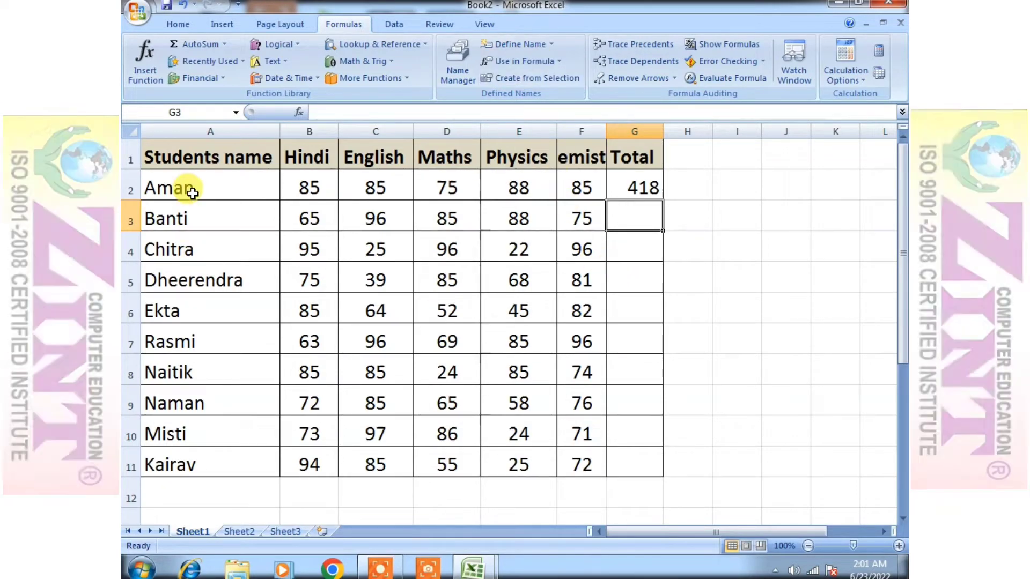
pyautogui.moveTo(183, 195); pyautogui.dragTo(569, 221)
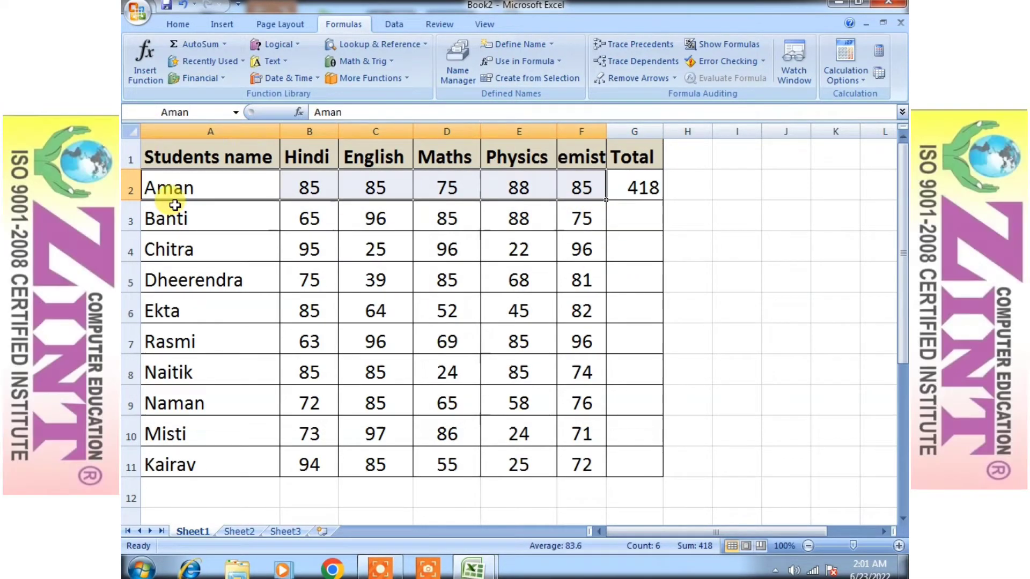
pyautogui.moveTo(173, 207); pyautogui.dragTo(622, 225)
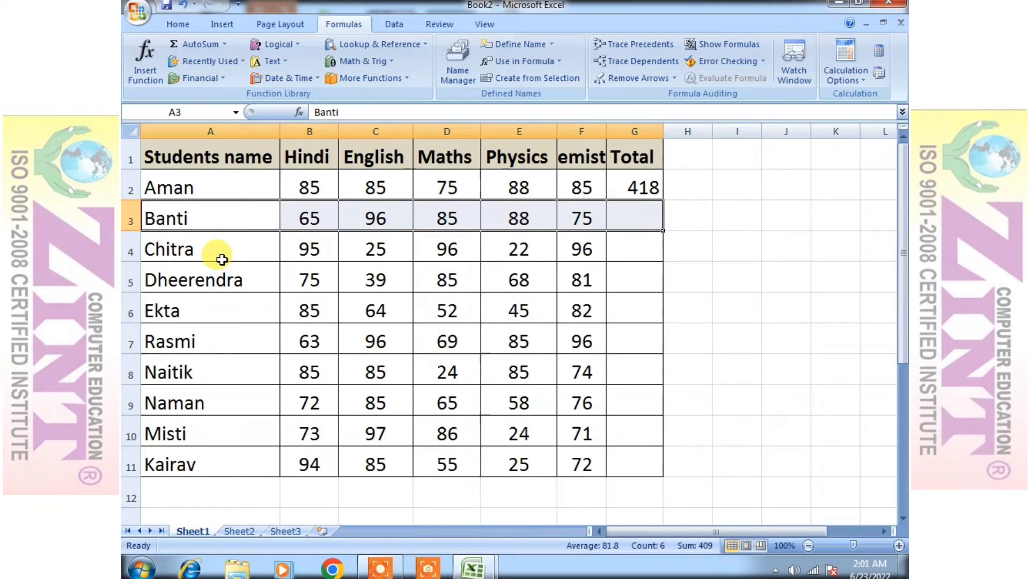
pyautogui.click(231, 276)
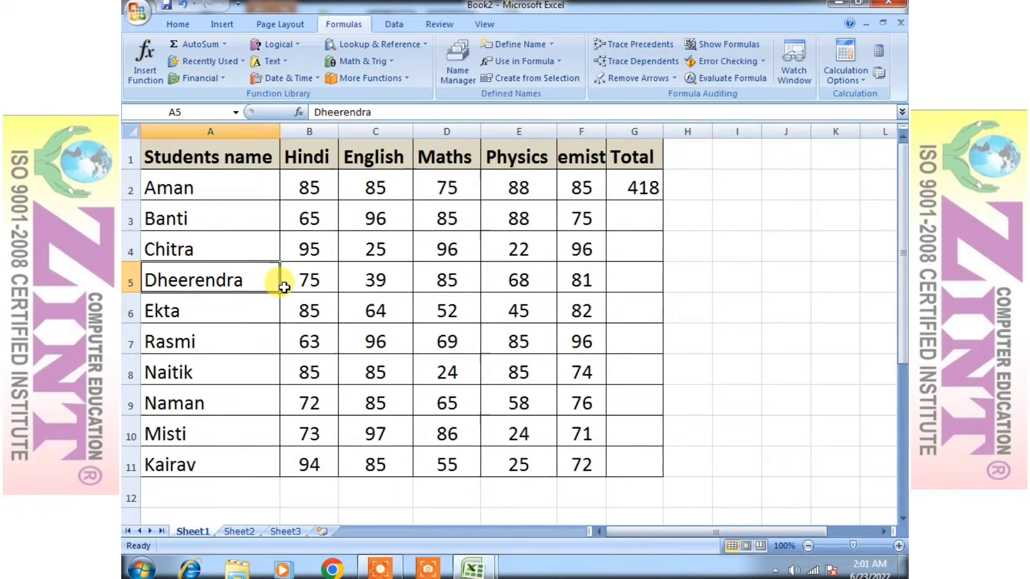
pyautogui.scroll(-1, 214, 198)
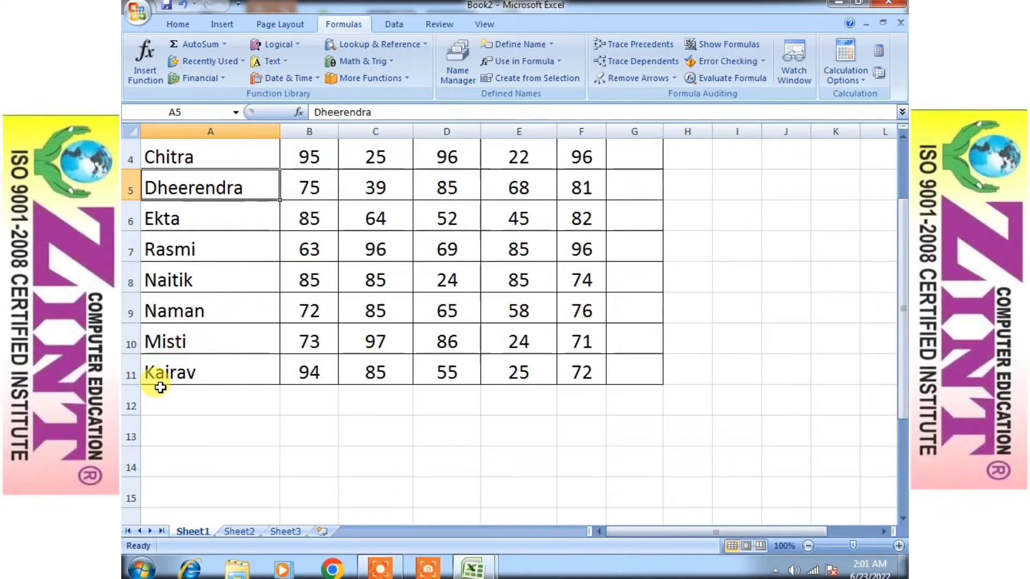
pyautogui.scroll(1, 160, 387)
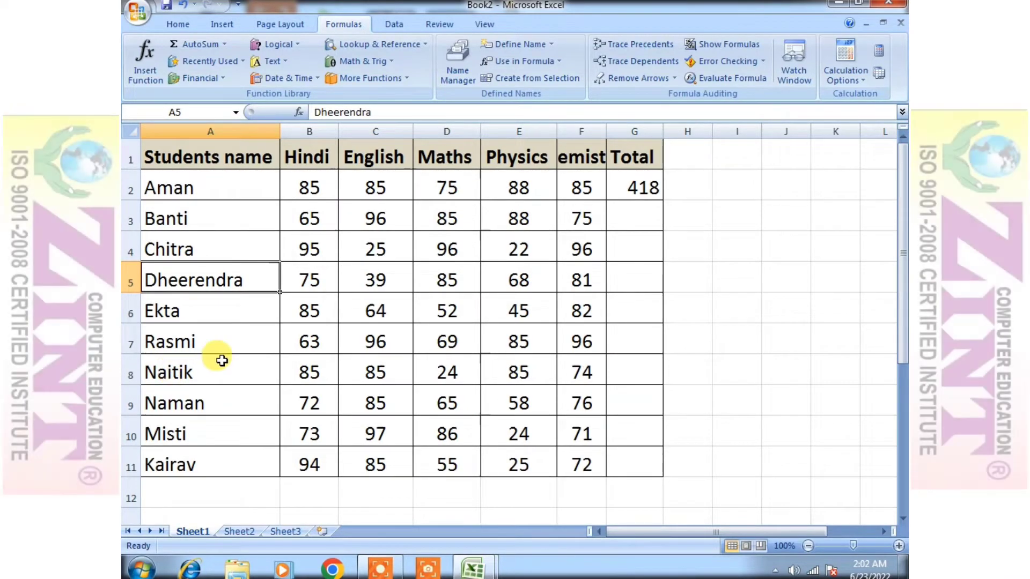
pyautogui.scroll(-11, 217, 357)
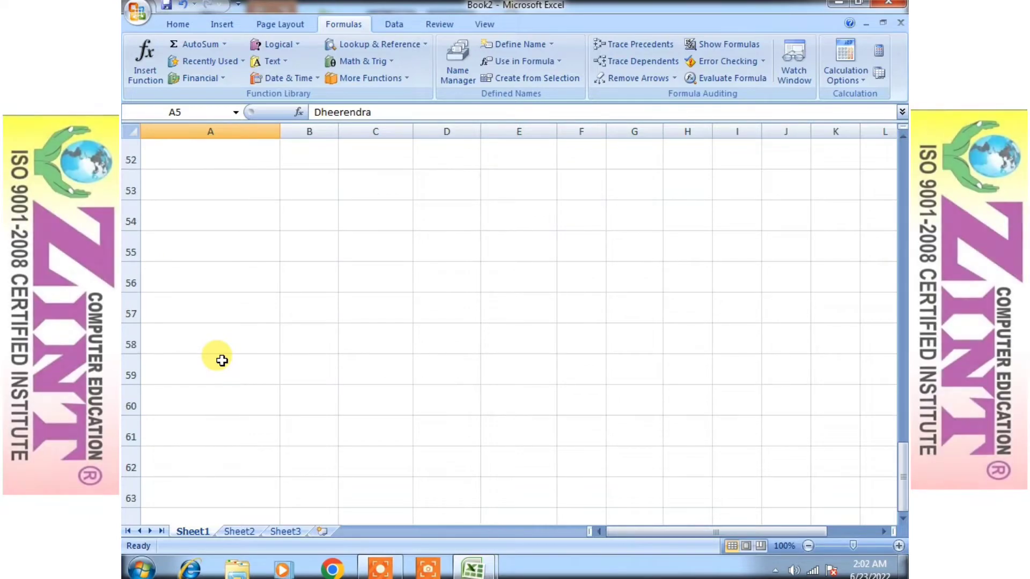
pyautogui.scroll(5, 222, 361)
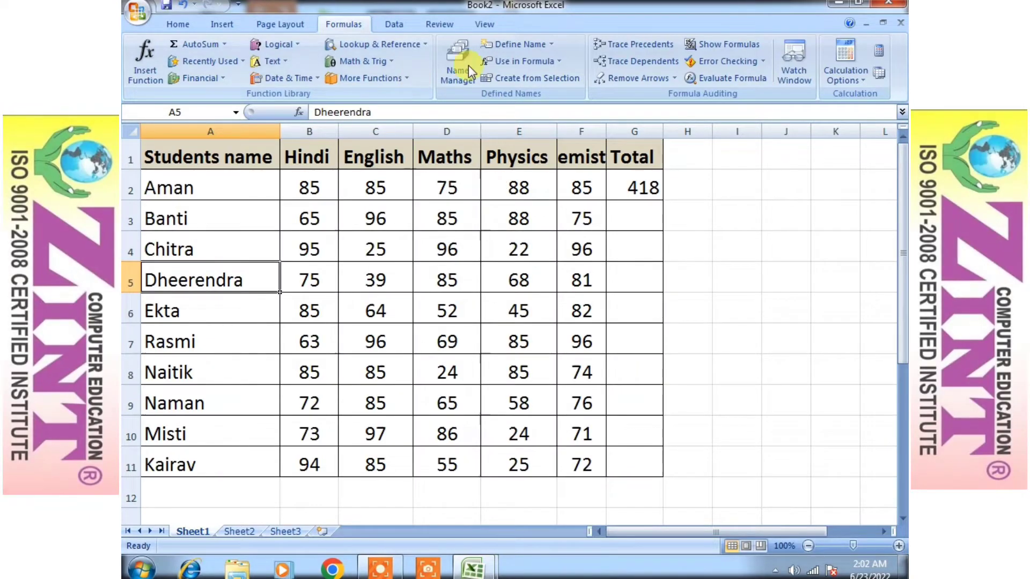
# Look at the New Name settings for the fourth student's row A5:F5 and dismiss them without defining a name.
pyautogui.moveTo(161, 274); pyautogui.dragTo(590, 274)
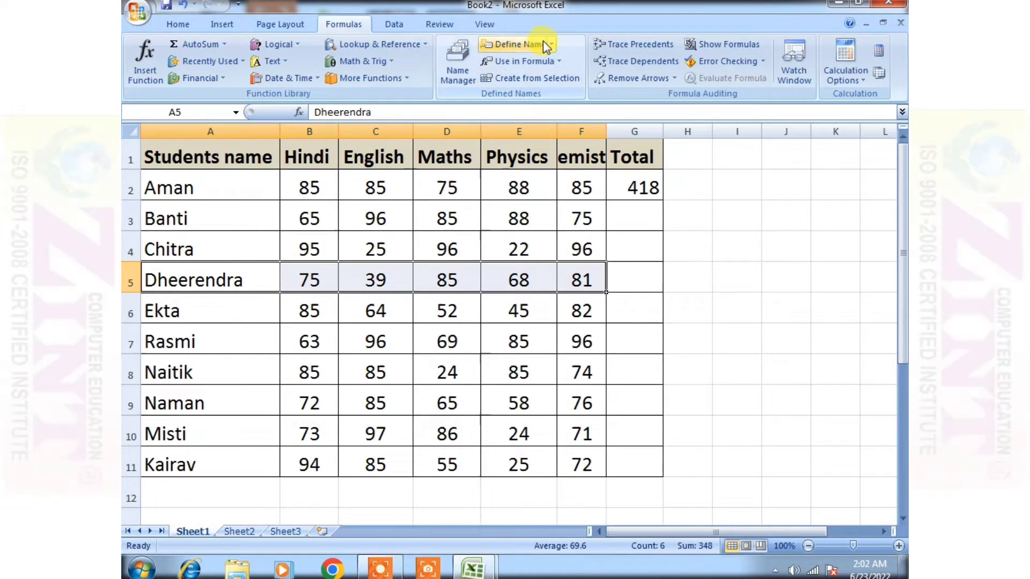
pyautogui.click(543, 44)
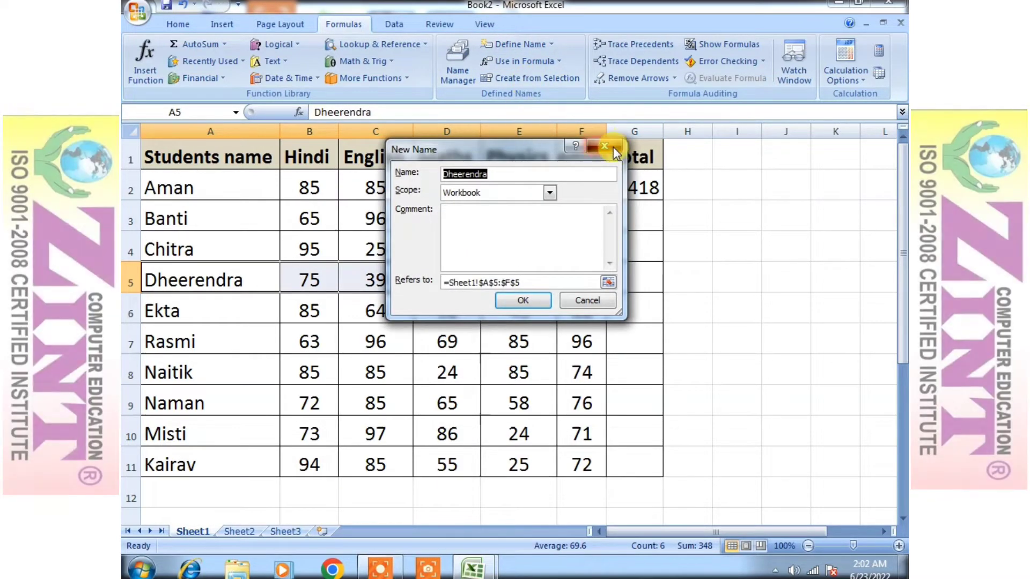
pyautogui.click(605, 146)
pyautogui.click(213, 246)
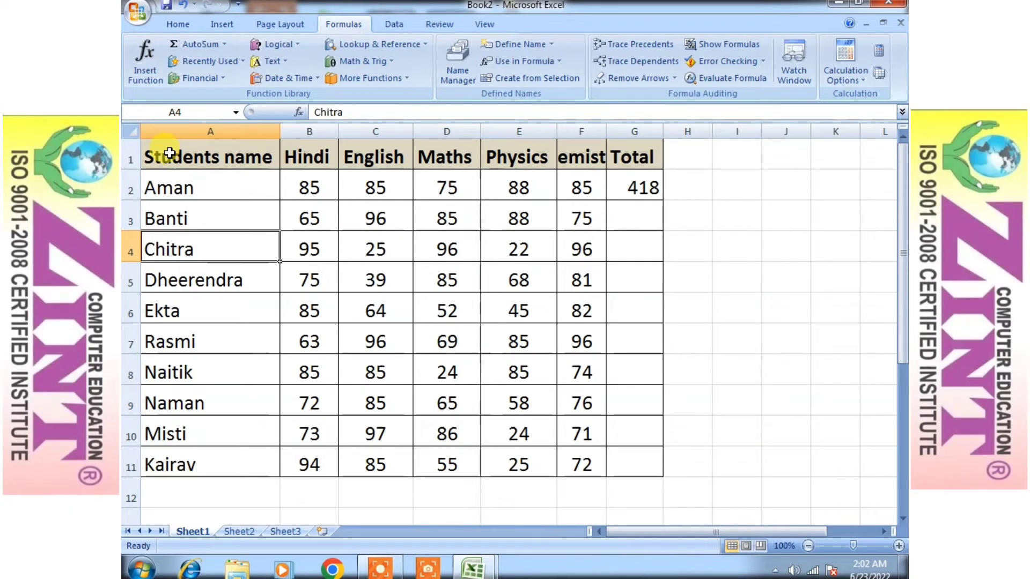
# Select the marks table A1:F11 without the Total column and fit column F's width to its Chemistry heading.
pyautogui.moveTo(169, 158); pyautogui.dragTo(636, 471)
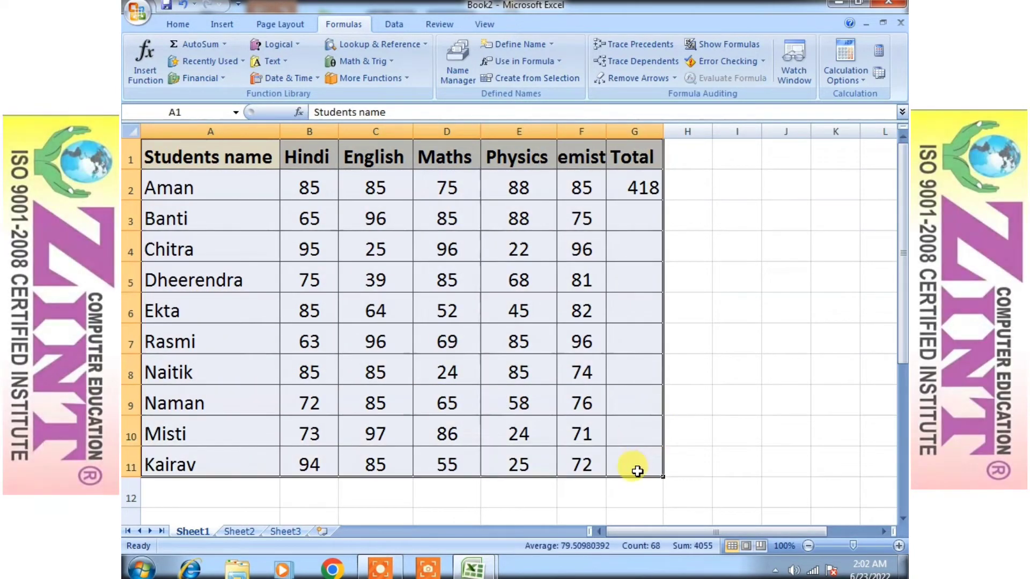
pyautogui.moveTo(213, 154); pyautogui.dragTo(586, 452)
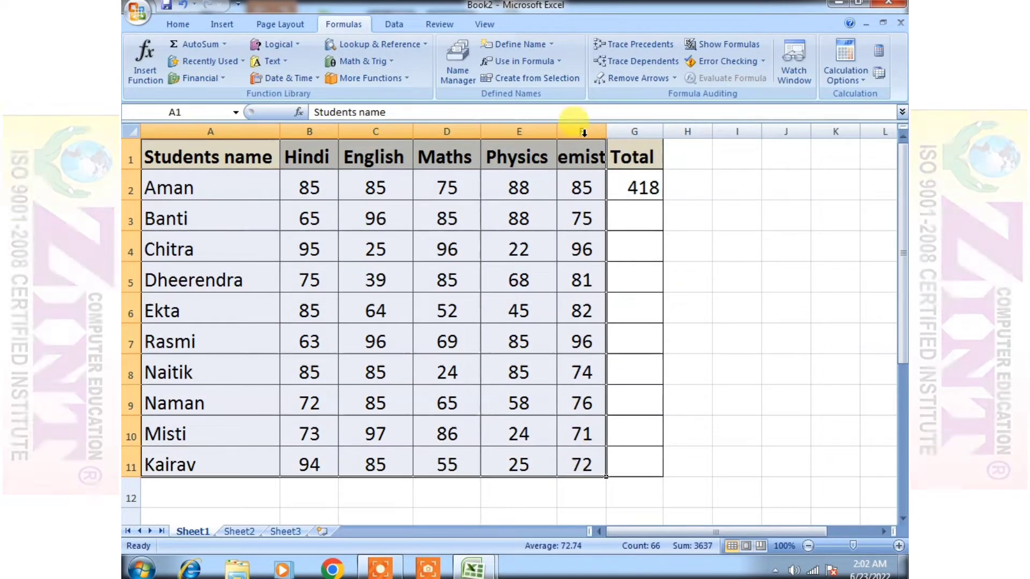
pyautogui.doubleClick(606, 129)
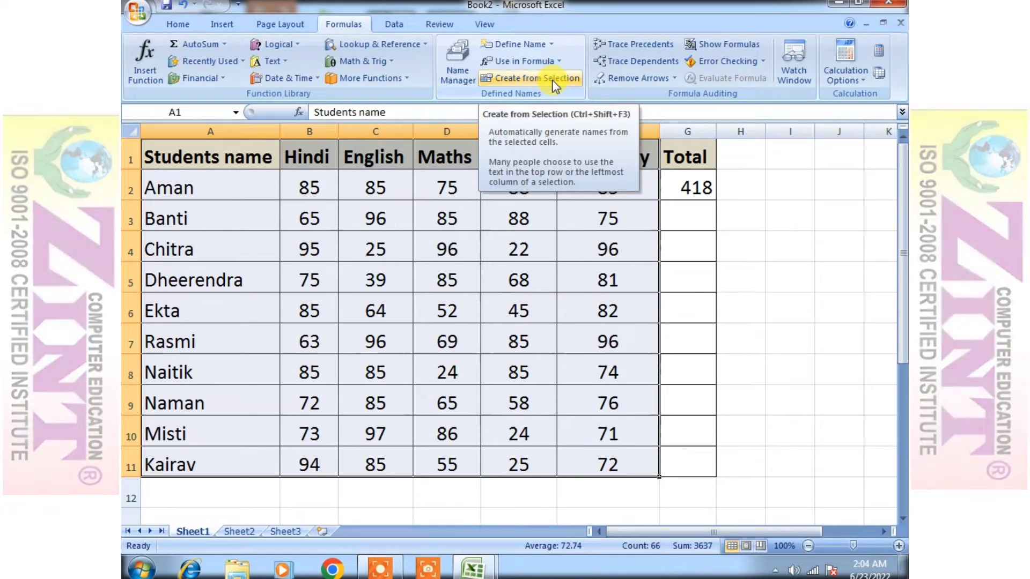
# Examine the Create Names from Selection options for A1:F11, with Top row and Left column ticked, and cancel without creating names.
pyautogui.click(552, 79)
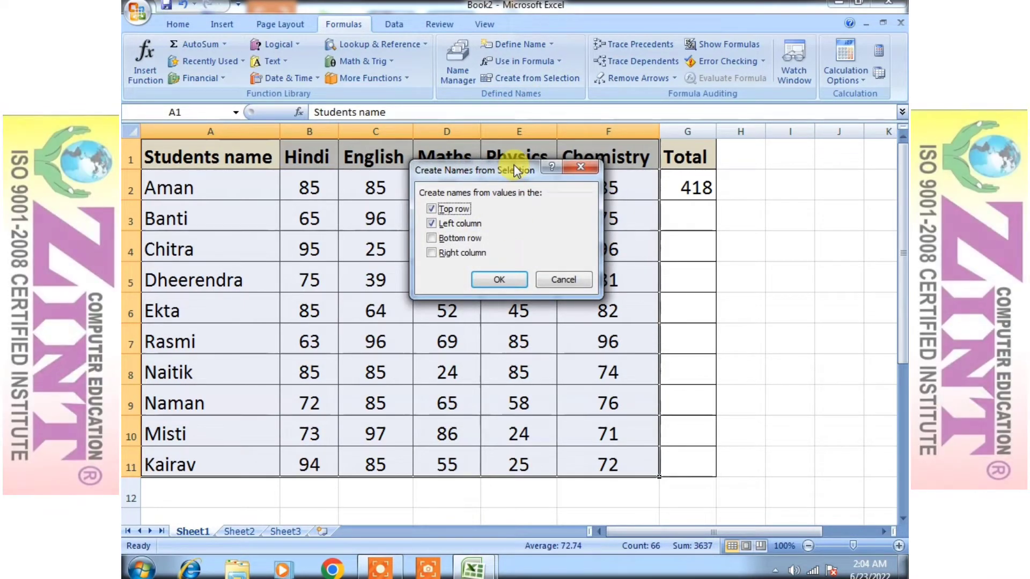
pyautogui.moveTo(513, 177); pyautogui.dragTo(757, 200)
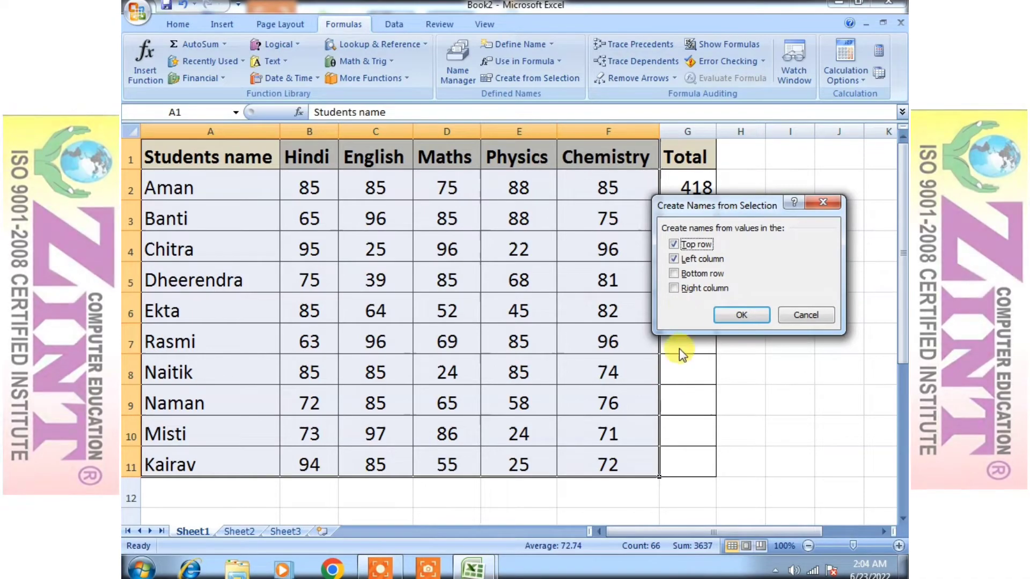
pyautogui.moveTo(723, 211); pyautogui.dragTo(679, 221)
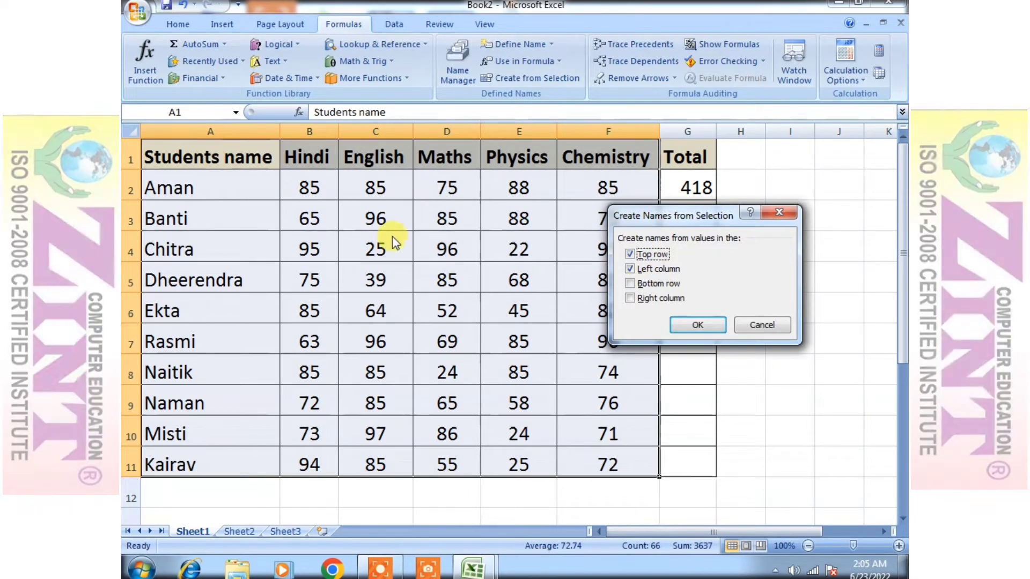
pyautogui.click(762, 329)
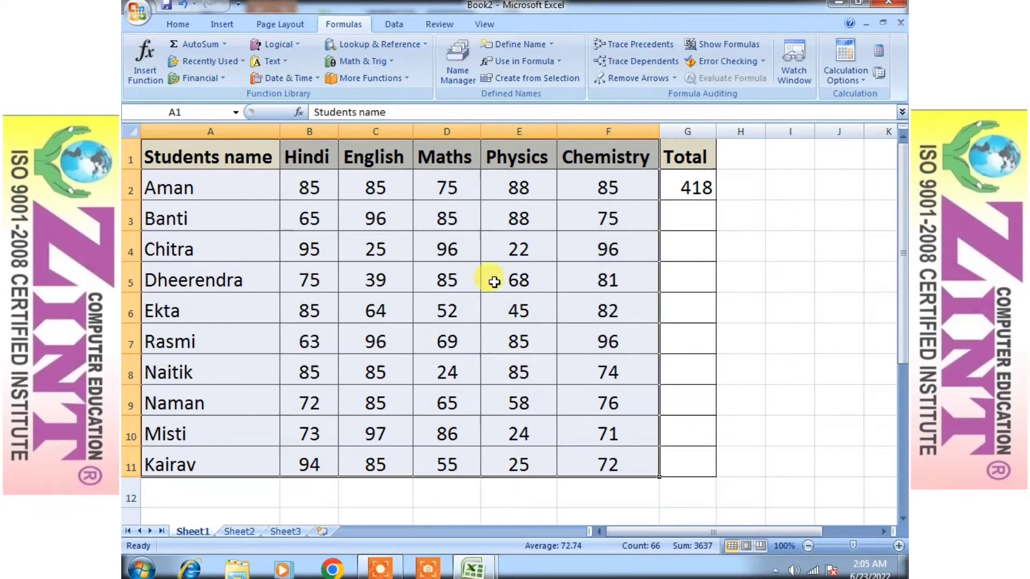
# Check which label options Create Names from Selection suggests for A2:F11, the marks table without its header row.
pyautogui.moveTo(185, 193); pyautogui.dragTo(294, 299)
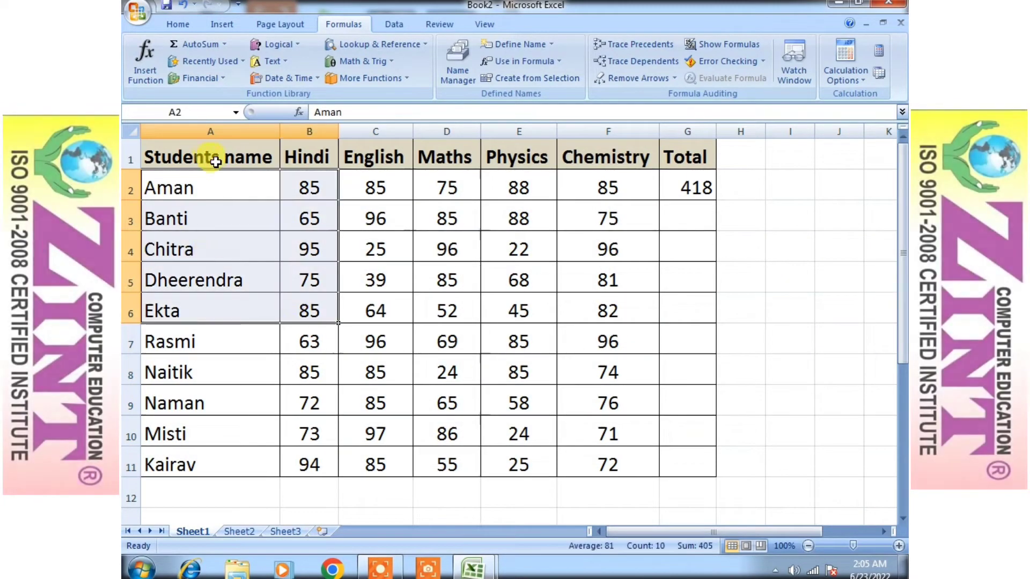
pyautogui.click(130, 159)
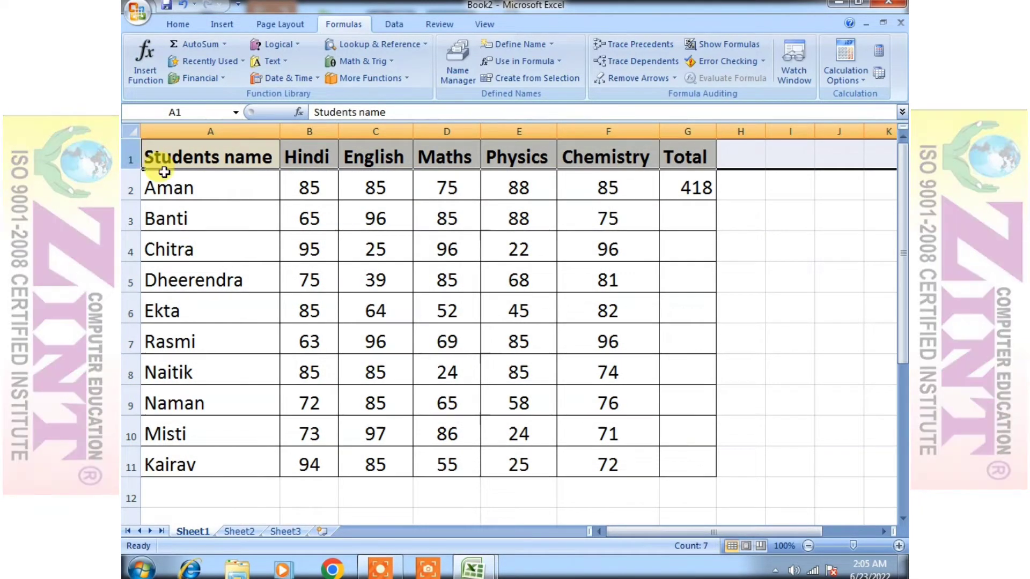
pyautogui.moveTo(207, 161); pyautogui.dragTo(661, 170)
pyautogui.click(271, 300)
pyautogui.moveTo(207, 191); pyautogui.dragTo(617, 465)
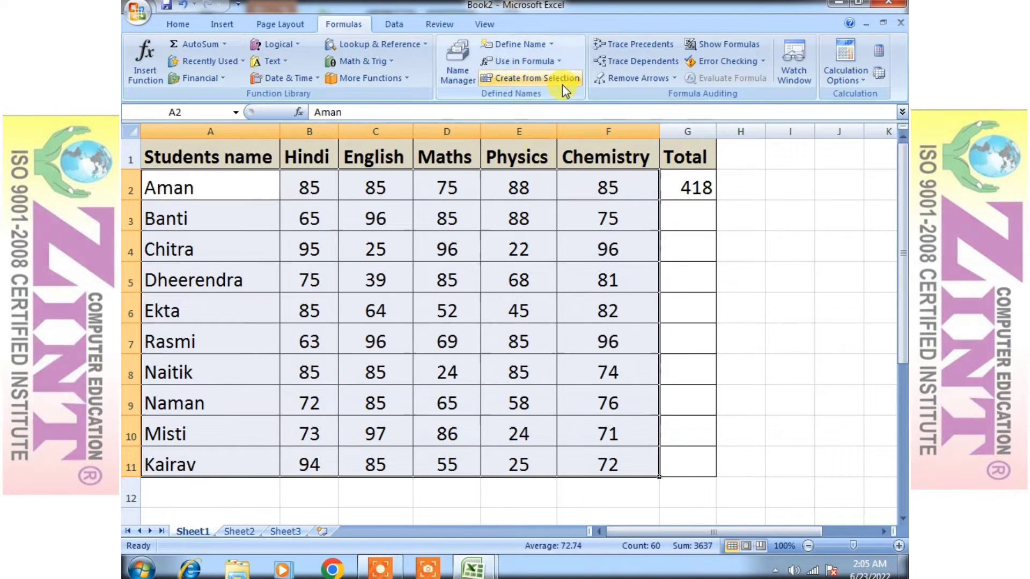
pyautogui.click(563, 85)
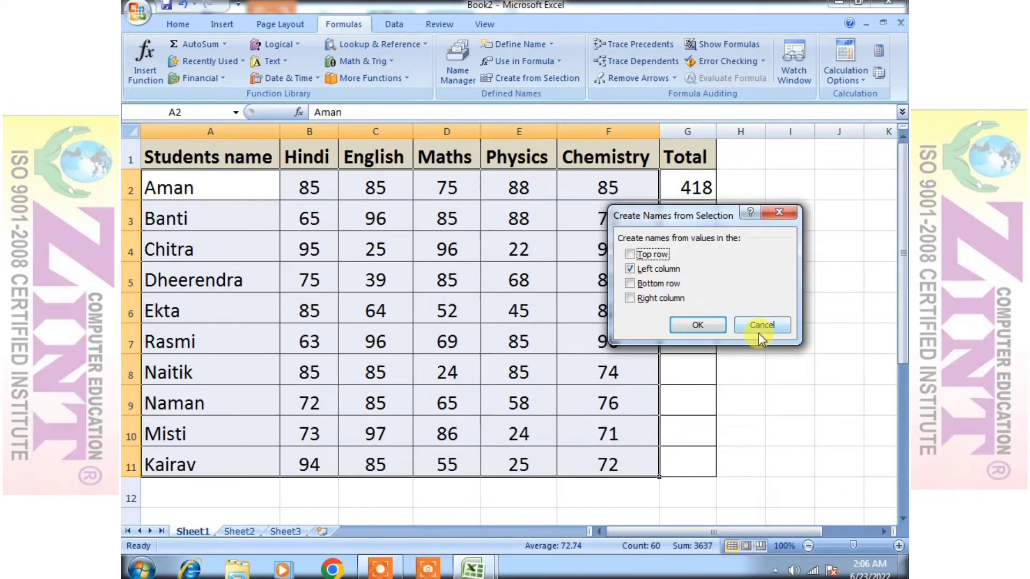
pyautogui.click(697, 325)
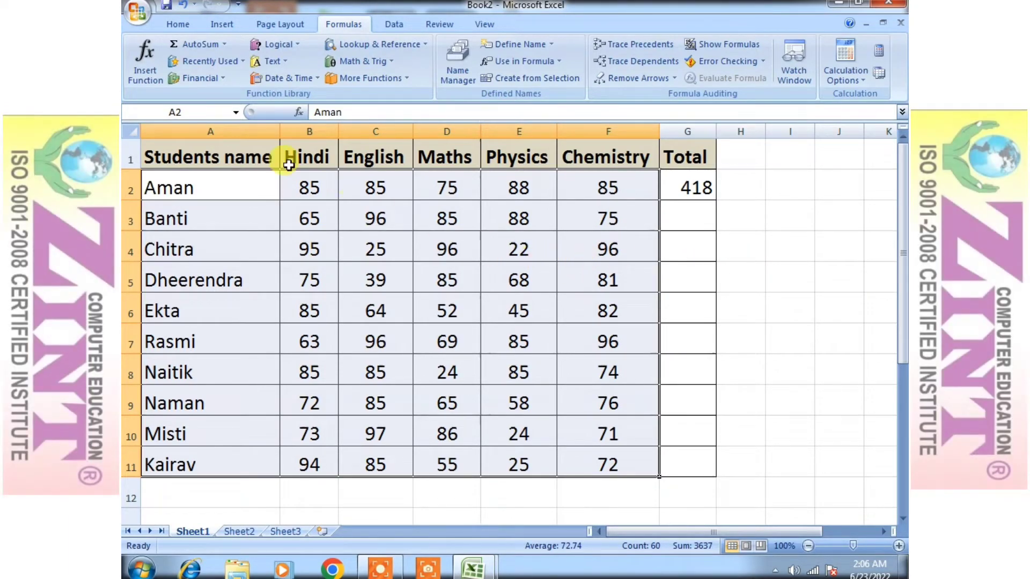
# Move the headings in A1:F1 to row 12, directly beneath the marks table.
pyautogui.moveTo(214, 153); pyautogui.dragTo(603, 156)
pyautogui.hotkey('ctrl', 'c')
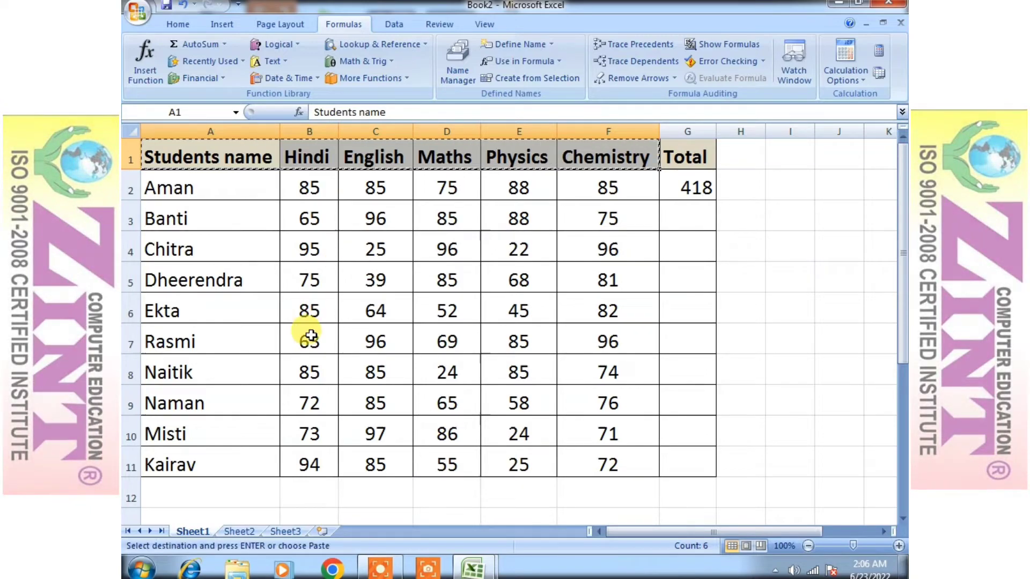
pyautogui.click(233, 494)
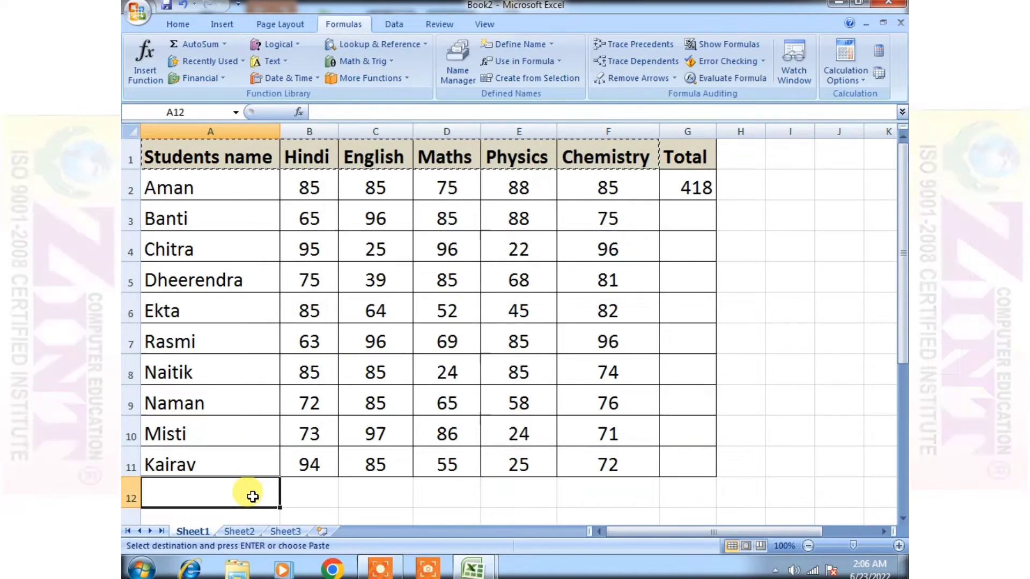
pyautogui.hotkey('ctrl', 'v')
pyautogui.scroll(-1, 462, 319)
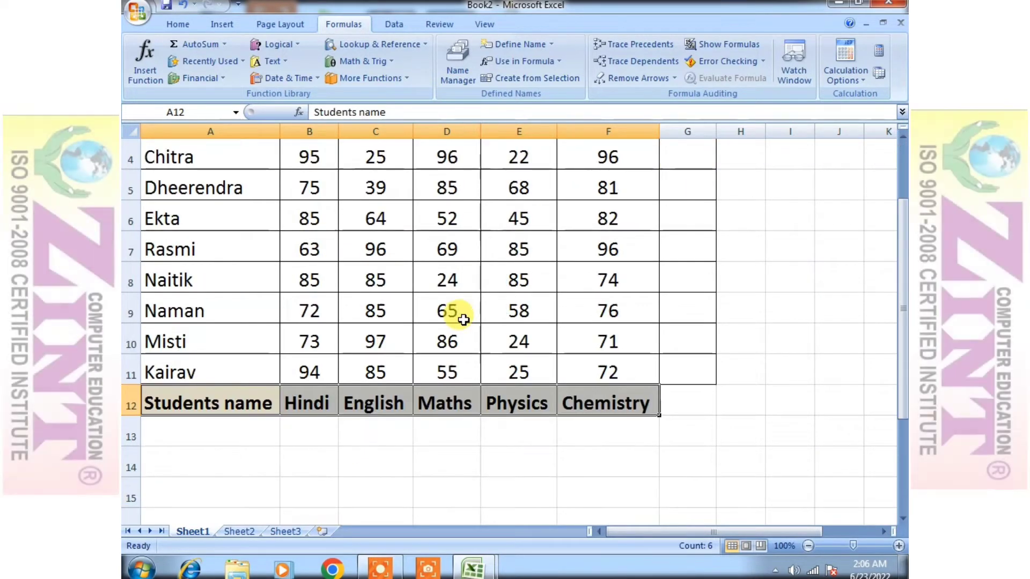
pyautogui.scroll(1, 462, 319)
pyautogui.moveTo(246, 158); pyautogui.dragTo(298, 149)
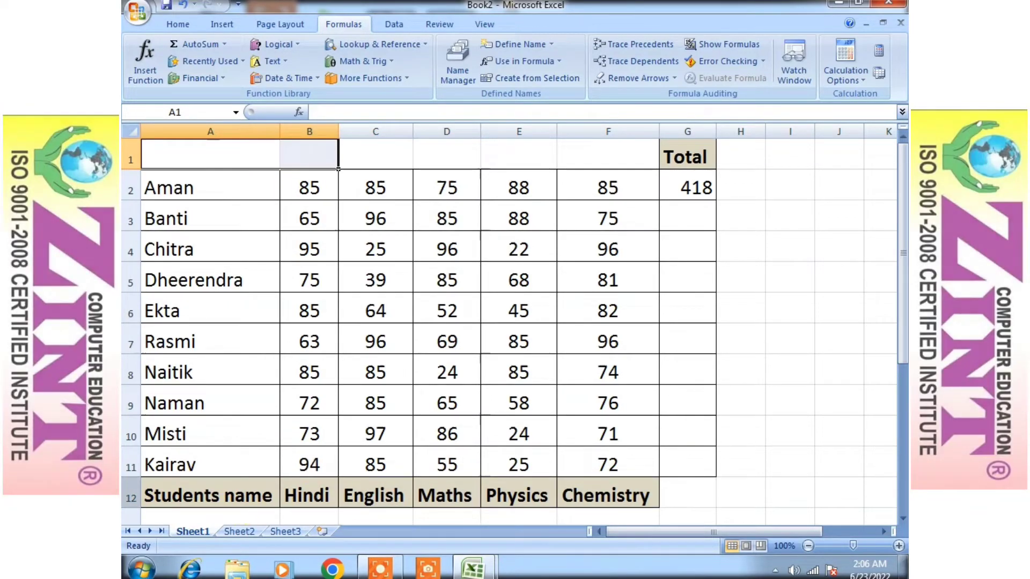
pyautogui.doubleClick(159, 494)
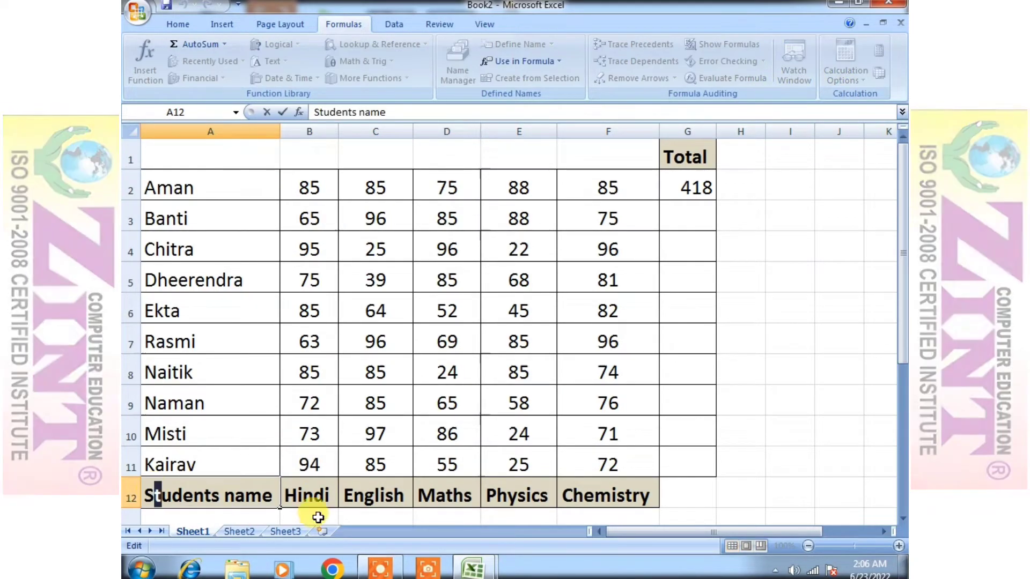
pyautogui.click(310, 499)
# Move the student names from A2:A11 to G2:G11, replacing the total there, and fit column G's width to them.
pyautogui.click(185, 198)
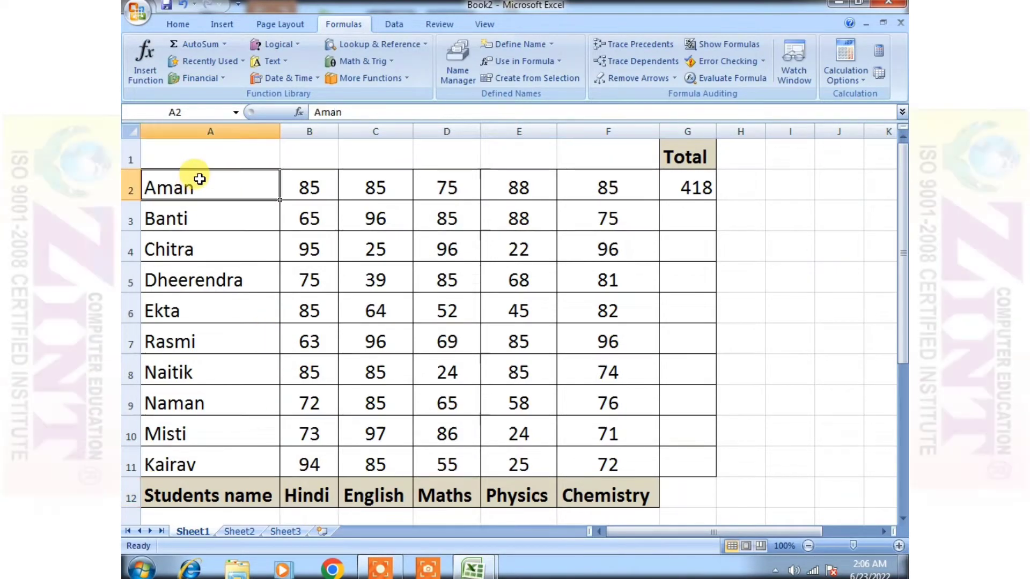
pyautogui.moveTo(197, 186); pyautogui.dragTo(185, 462)
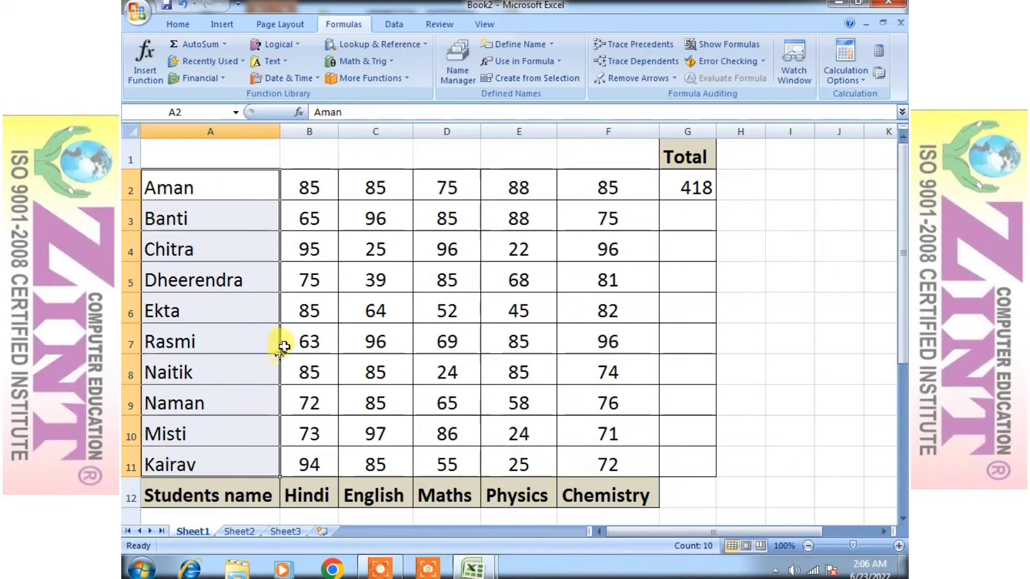
pyautogui.hotkey('ctrl', 'c')
pyautogui.click(676, 181)
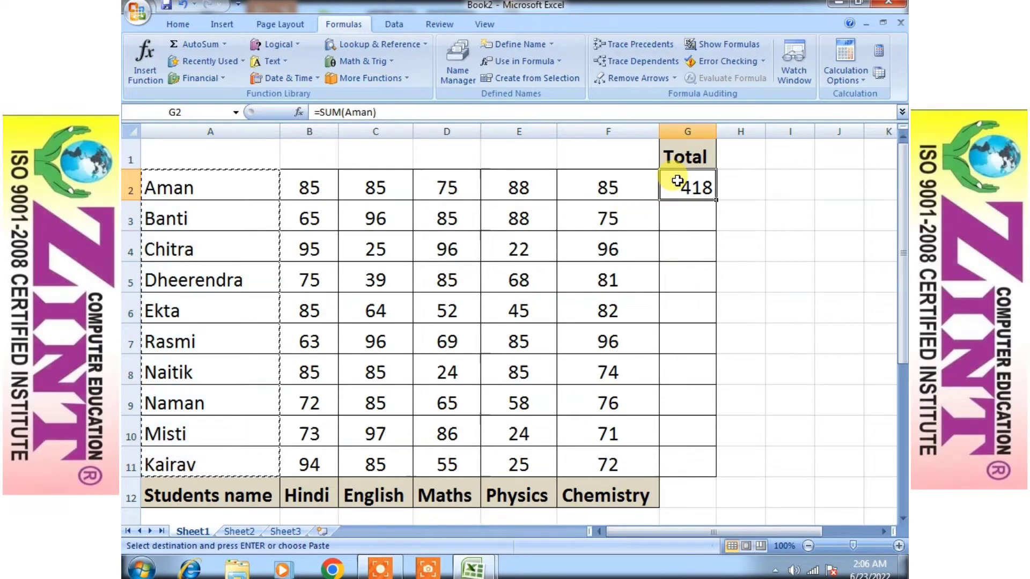
pyautogui.hotkey('ctrl', 'v')
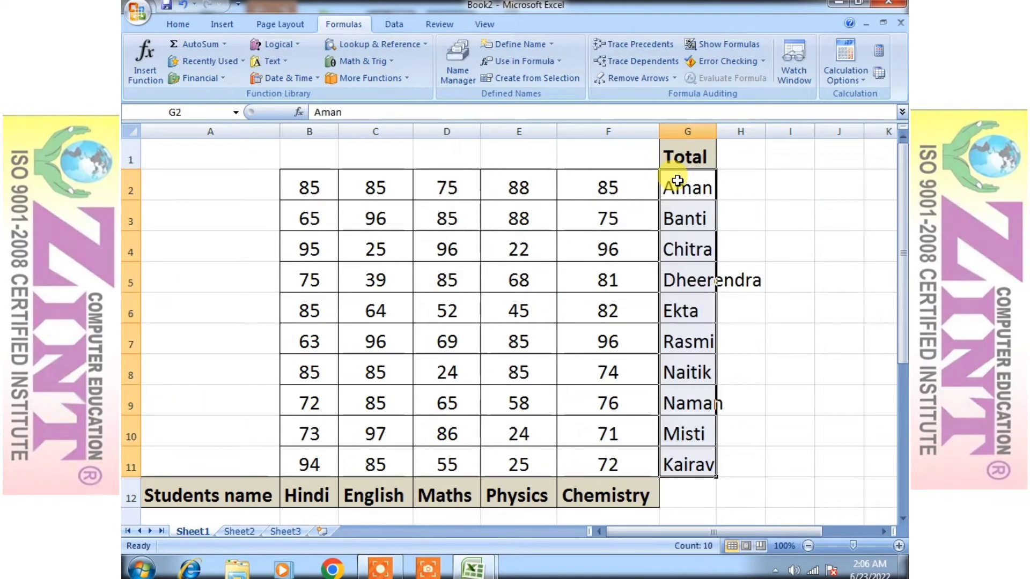
pyautogui.doubleClick(716, 131)
# Clear the Total heading from G1.
pyautogui.click(703, 153)
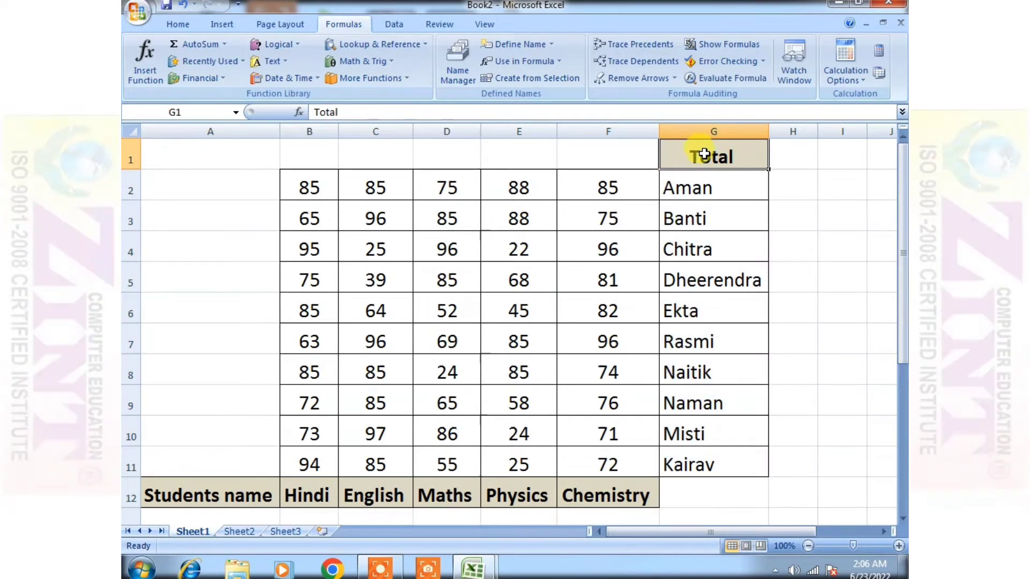
pyautogui.press('Delete')
pyautogui.click(836, 221)
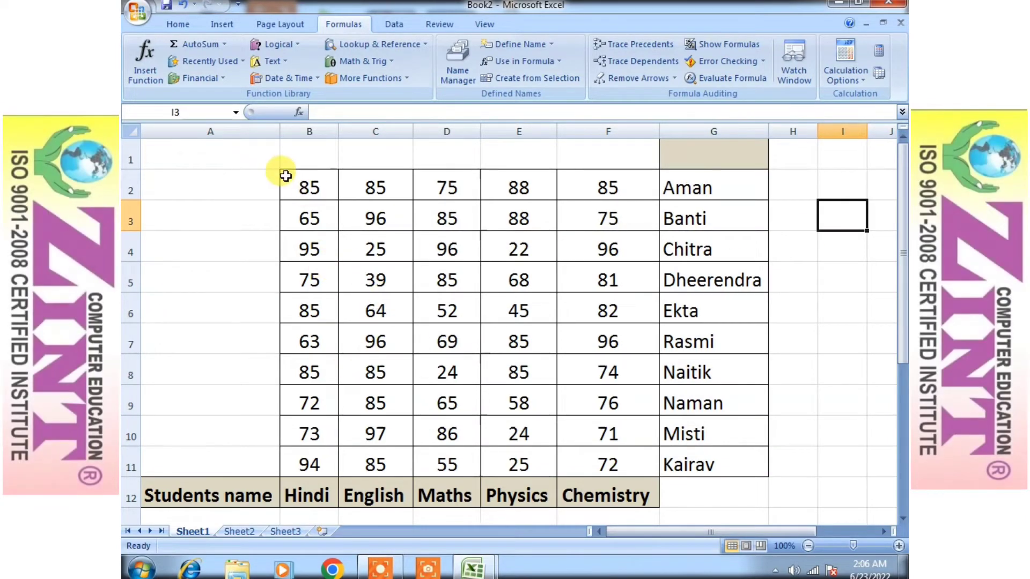
# Move the block B2:G11 so it starts at A3, replacing the destination contents, and fit column A's width to its marks.
pyautogui.moveTo(283, 172); pyautogui.dragTo(675, 468)
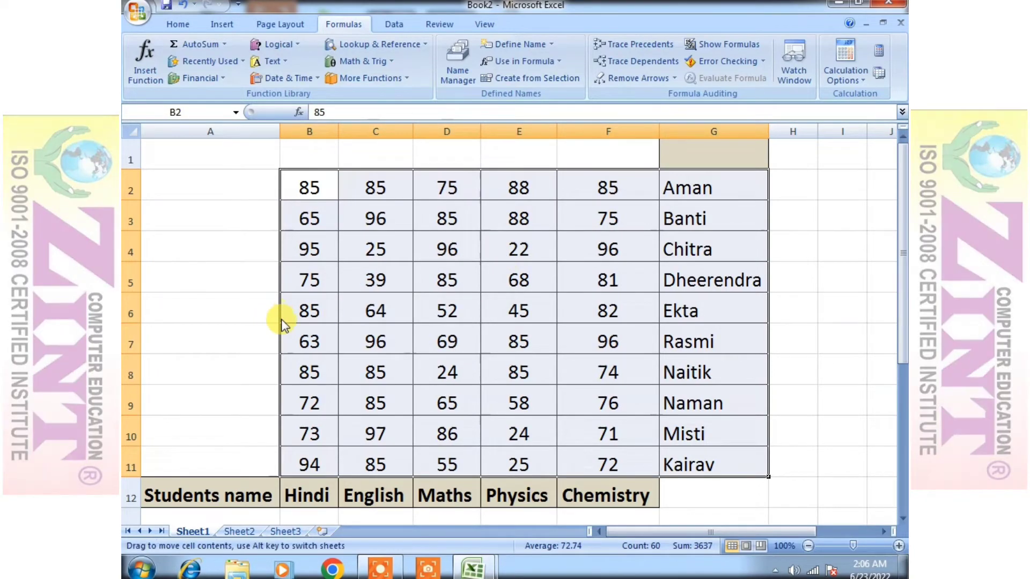
pyautogui.moveTo(282, 318); pyautogui.dragTo(206, 344)
pyautogui.click(477, 324)
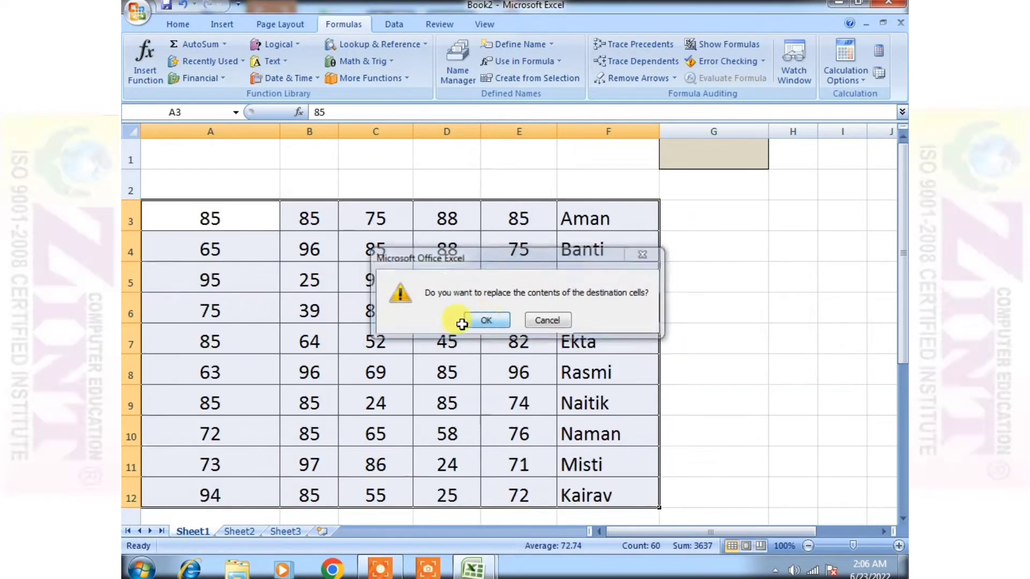
pyautogui.doubleClick(285, 131)
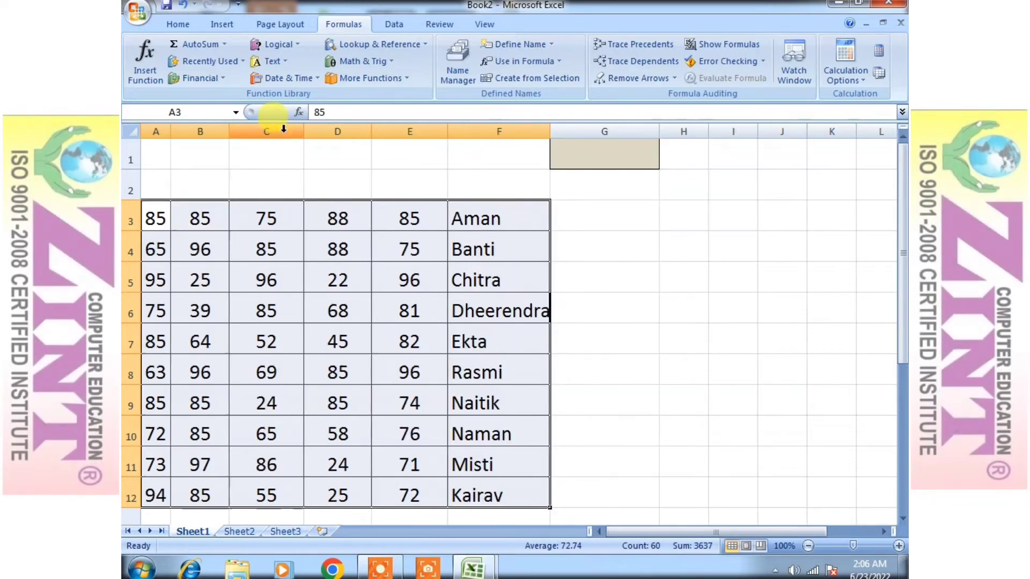
pyautogui.scroll(-2, 328, 386)
pyautogui.scroll(1, 333, 390)
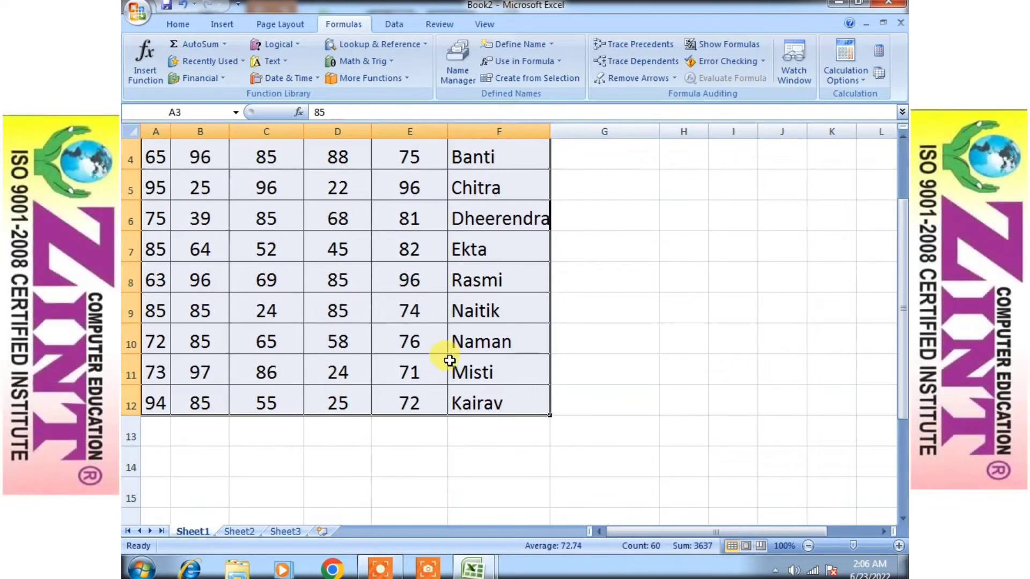
# Examine the headings in row 12 and the student names in F2:F11.
pyautogui.scroll(1, 449, 360)
pyautogui.click(368, 321)
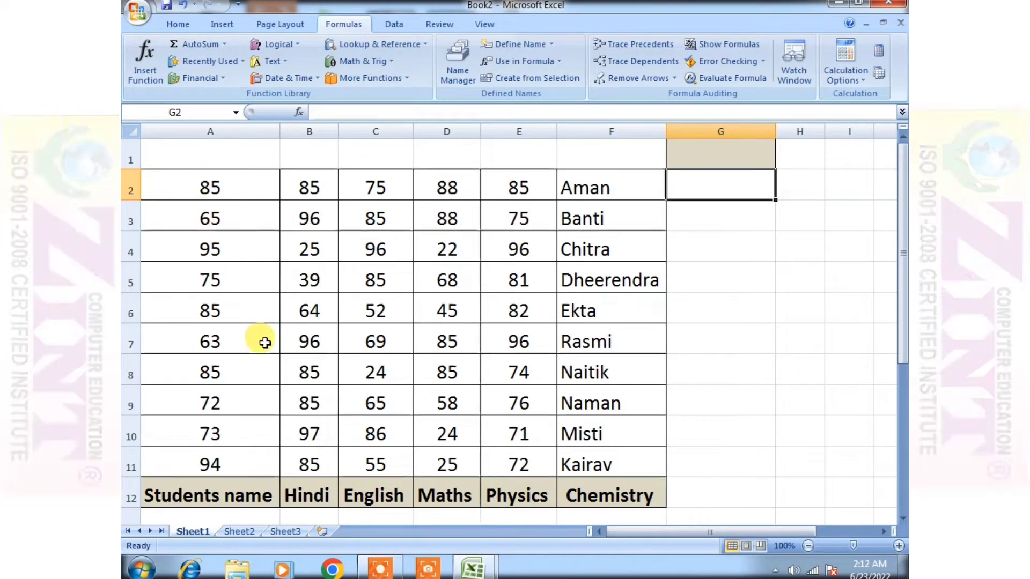
pyautogui.moveTo(214, 498); pyautogui.dragTo(664, 514)
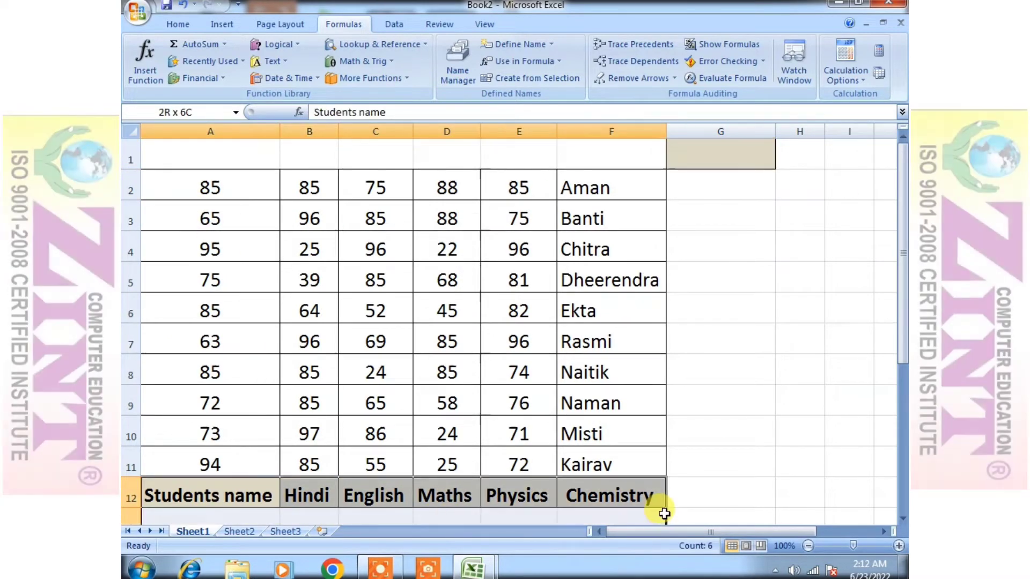
pyautogui.click(253, 496)
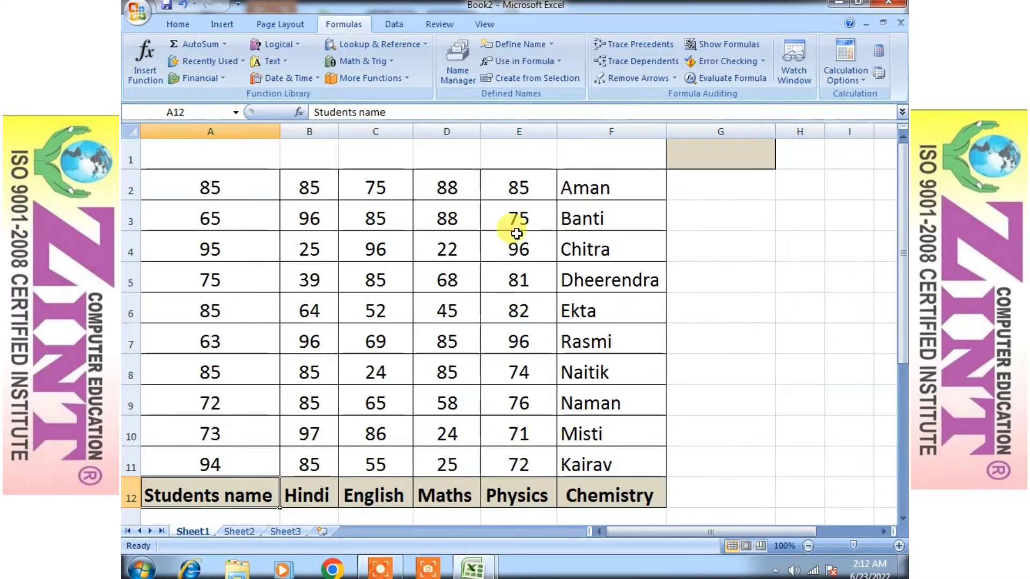
pyautogui.click(598, 184)
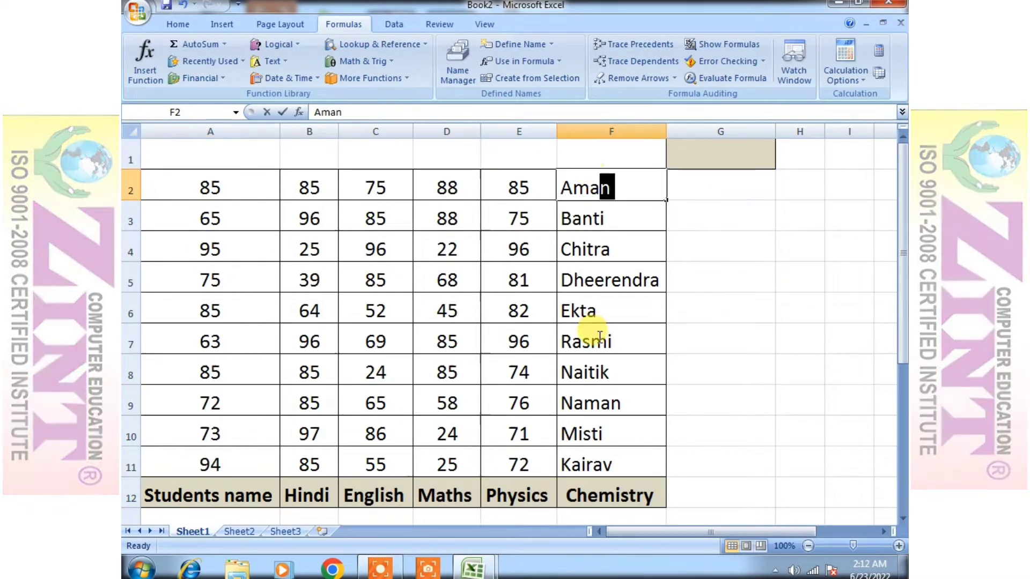
pyautogui.click(616, 280)
pyautogui.moveTo(621, 172); pyautogui.dragTo(630, 448)
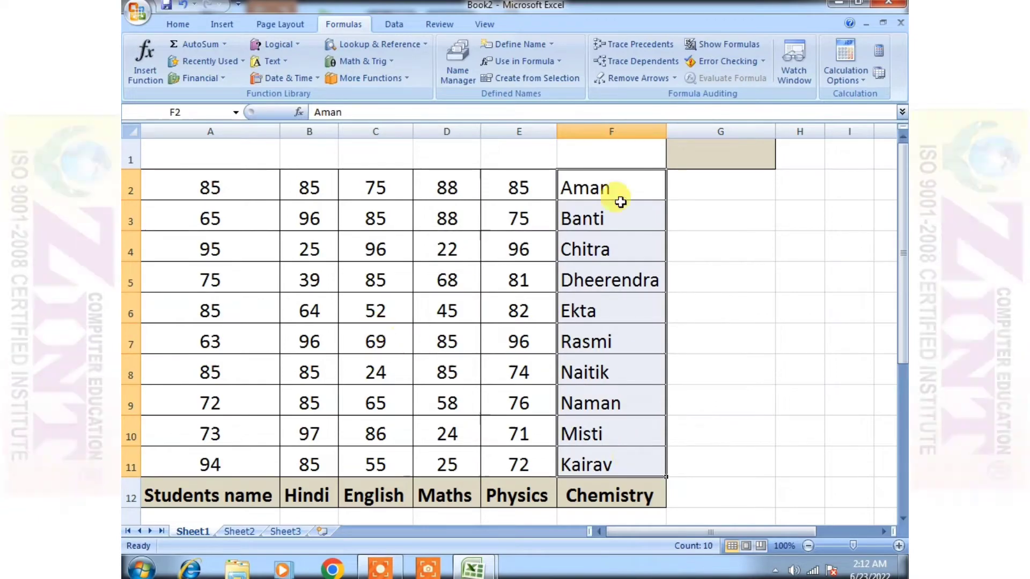
pyautogui.click(517, 248)
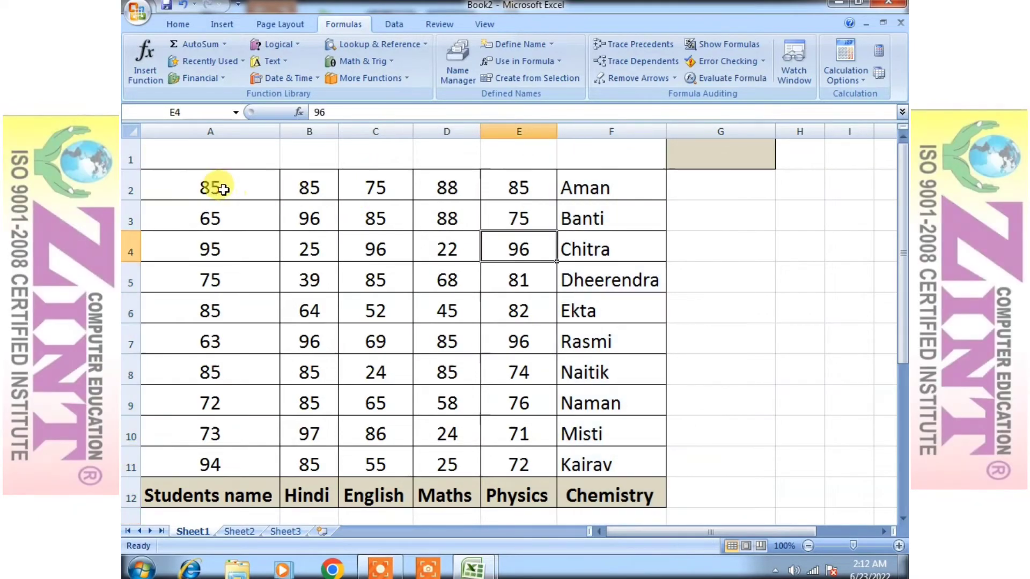
# Review the label positions that Create from Selection proposes for A2:F12, without creating any names.
pyautogui.moveTo(220, 188); pyautogui.dragTo(641, 489)
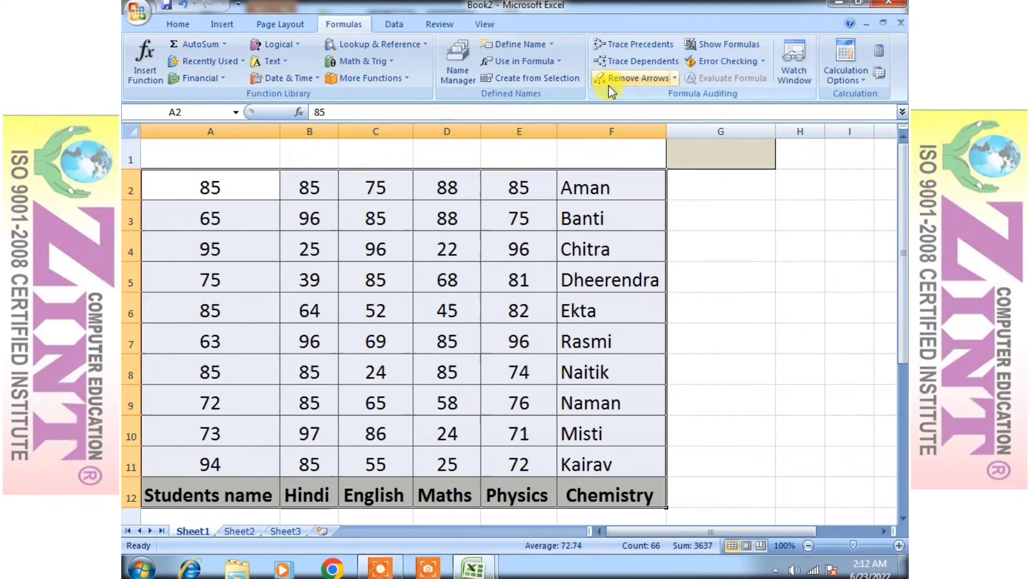
pyautogui.click(558, 75)
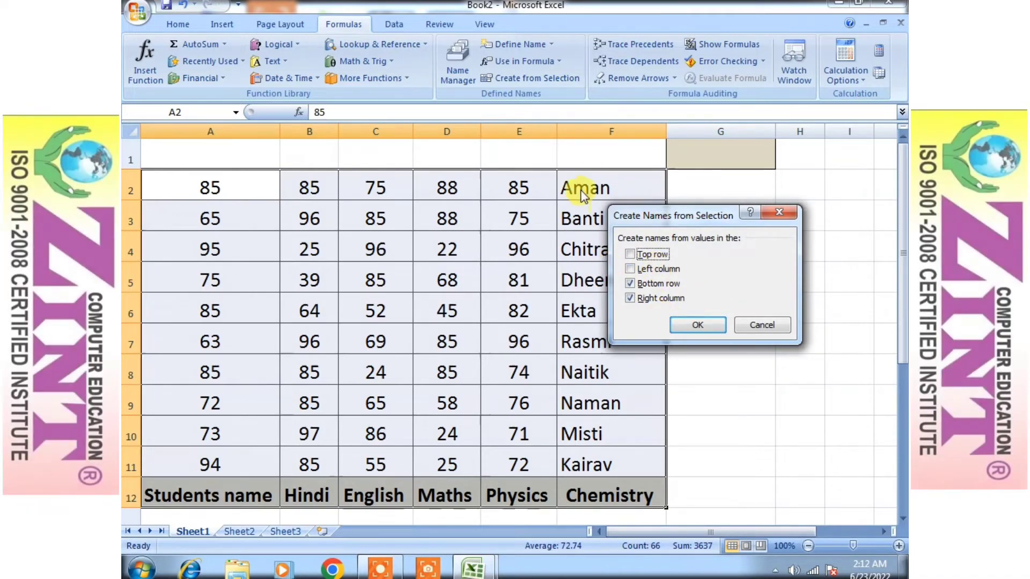
pyautogui.moveTo(676, 218); pyautogui.dragTo(814, 216)
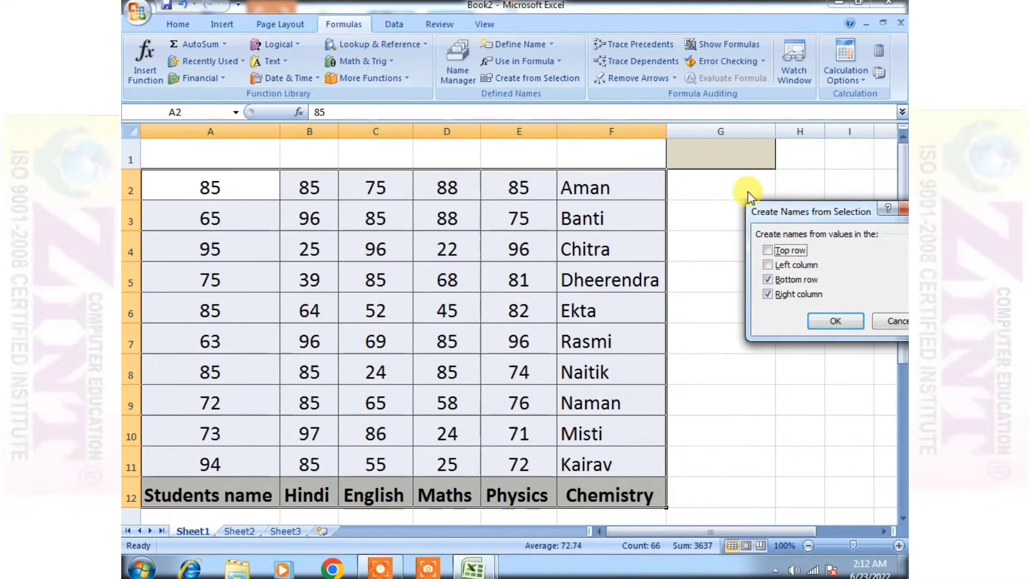
pyautogui.moveTo(781, 211); pyautogui.dragTo(728, 221)
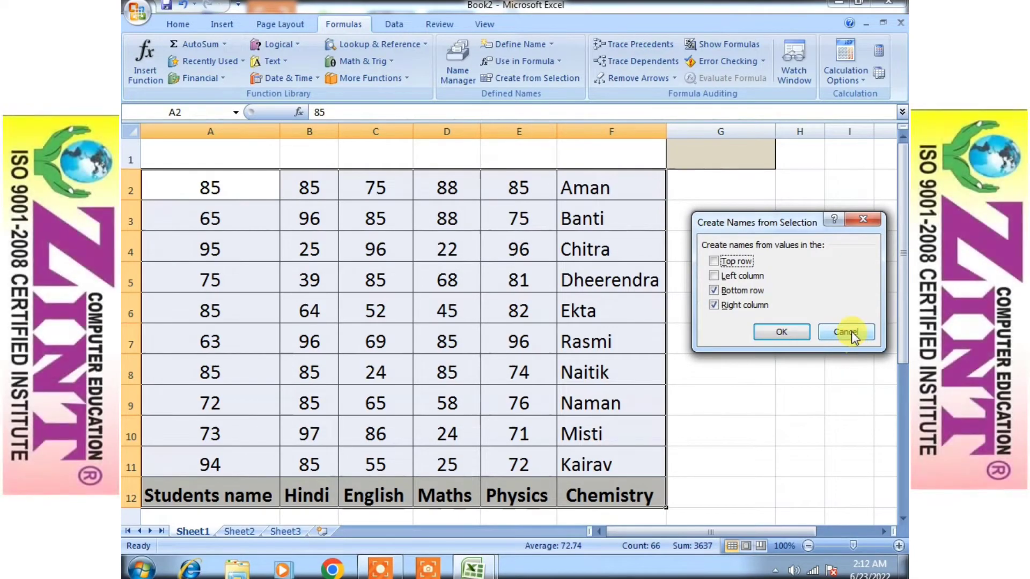
pyautogui.click(851, 332)
pyautogui.click(523, 339)
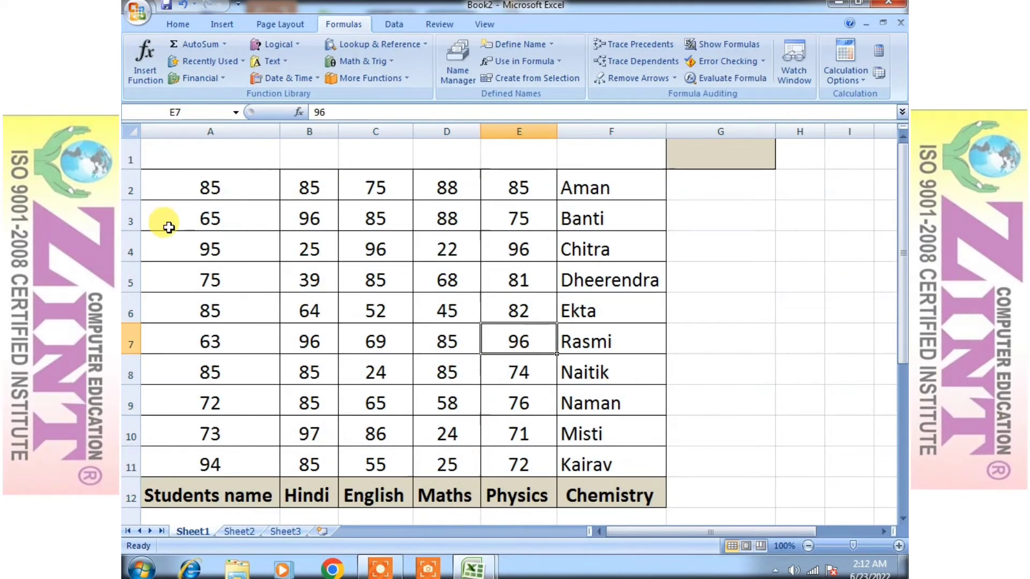
# Undo the table rearrangements until the headings are back in row 1 and the student names in column A, and autofit column F.
pyautogui.moveTo(199, 182); pyautogui.dragTo(611, 502)
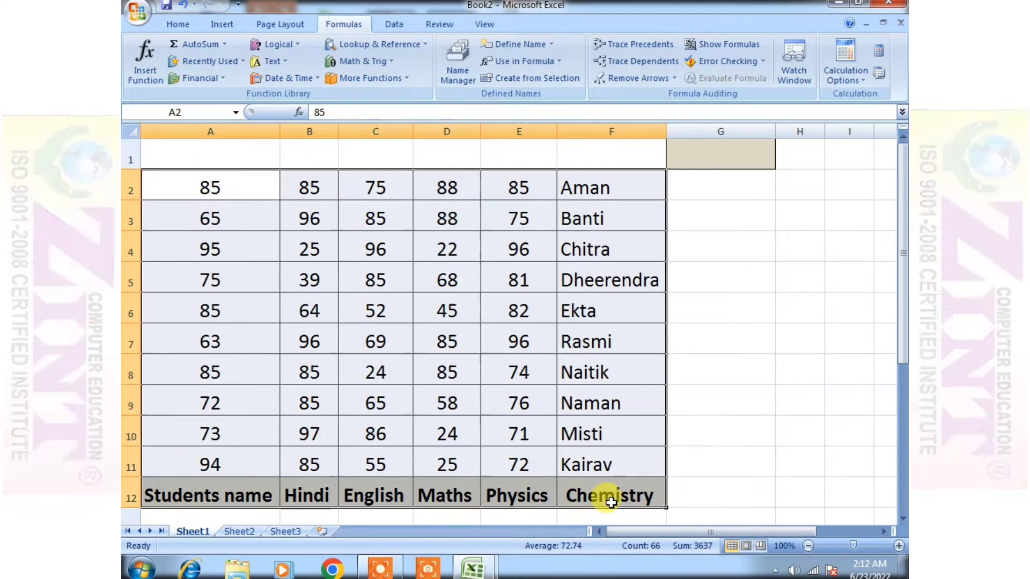
pyautogui.hotkey('ctrl', 'z')
pyautogui.hotkey('ctrl', 'z')
pyautogui.hotkey('ctrl', 'z')
pyautogui.hotkey('ctrl', 'z')
pyautogui.hotkey('ctrl', 'z')
pyautogui.hotkey('ctrl', 'z')
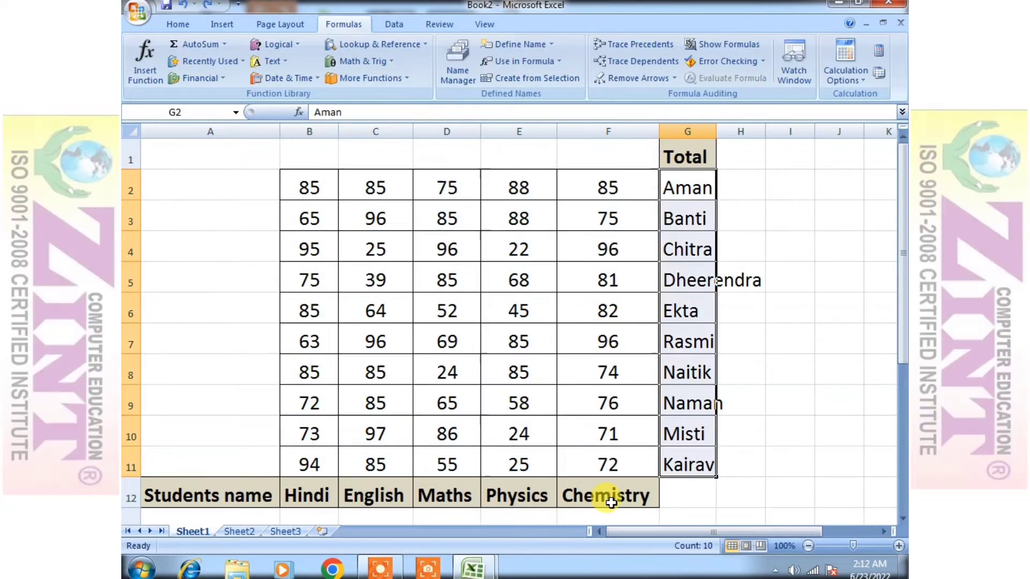
pyautogui.hotkey('ctrl', 'z')
pyautogui.click(512, 369)
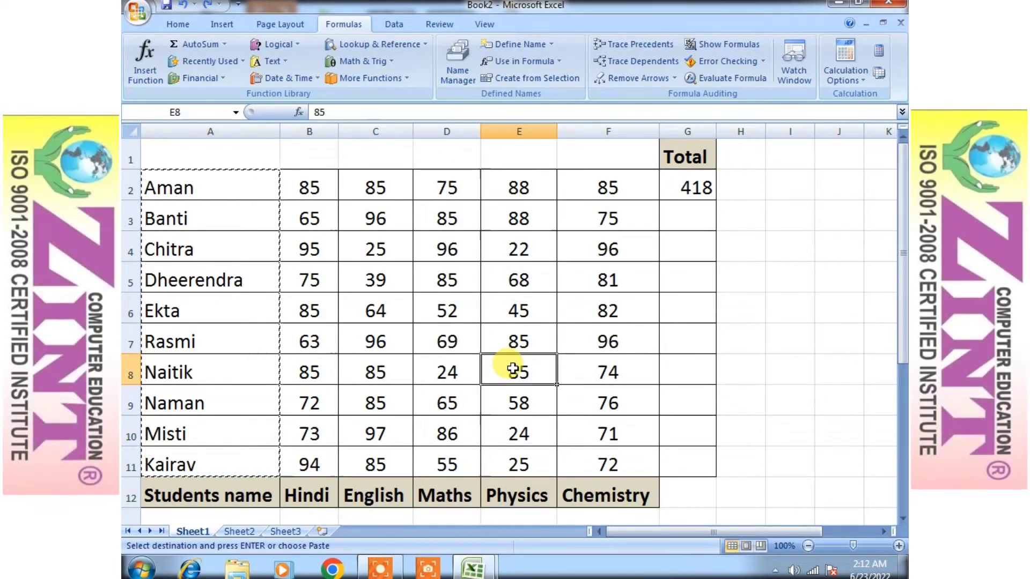
pyautogui.hotkey('ctrl', 'z')
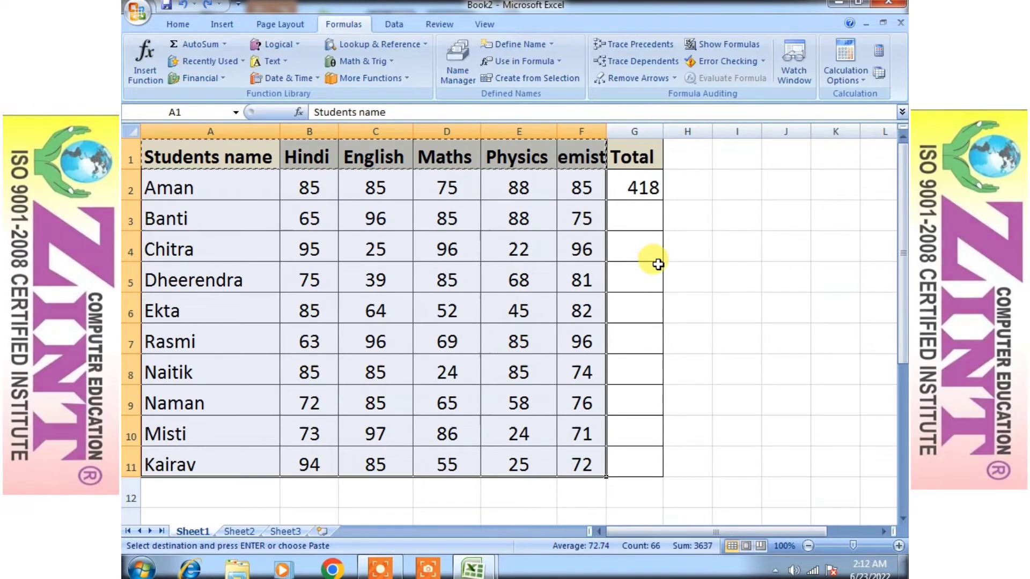
pyautogui.doubleClick(606, 132)
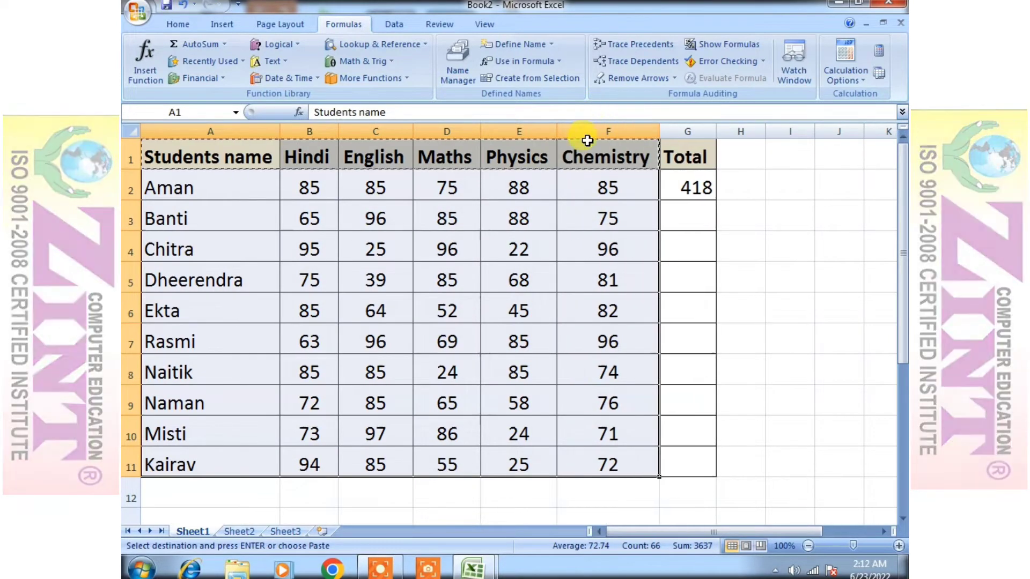
# Create names from the top row and left column of A1:F11, replacing the existing definitions, and check the list of names available for formulas.
pyautogui.click(191, 206)
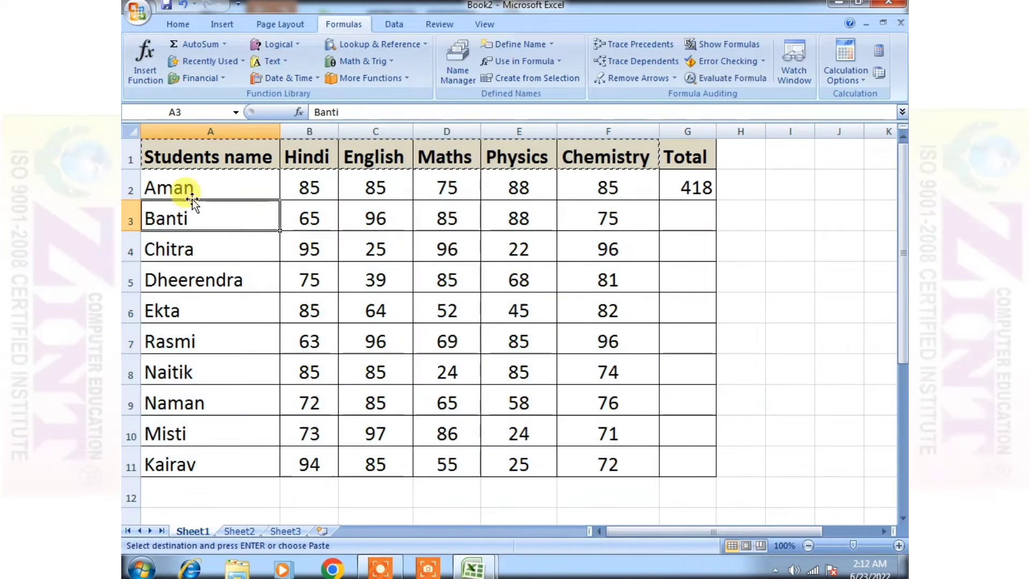
pyautogui.moveTo(166, 172); pyautogui.dragTo(605, 463)
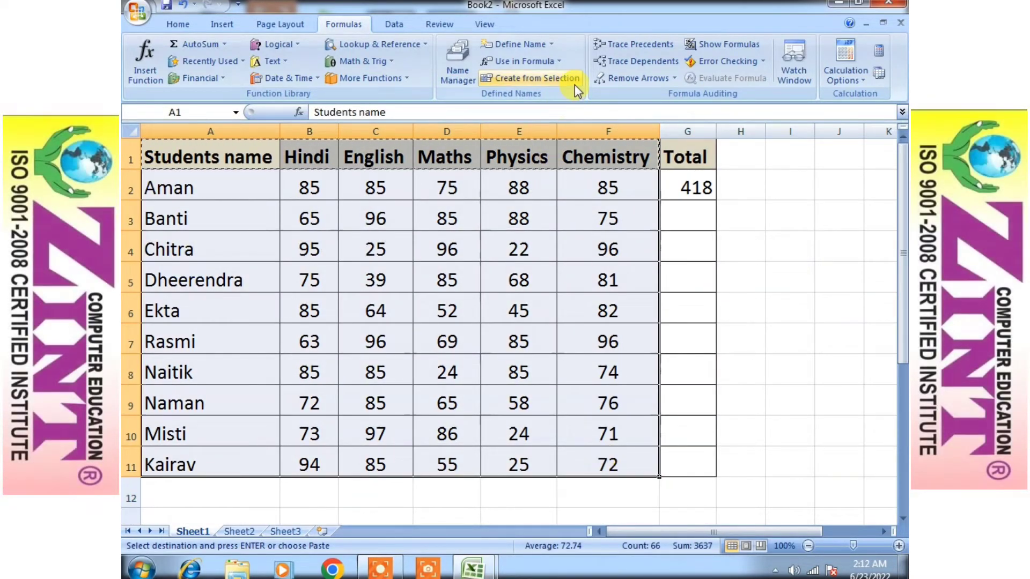
pyautogui.click(574, 81)
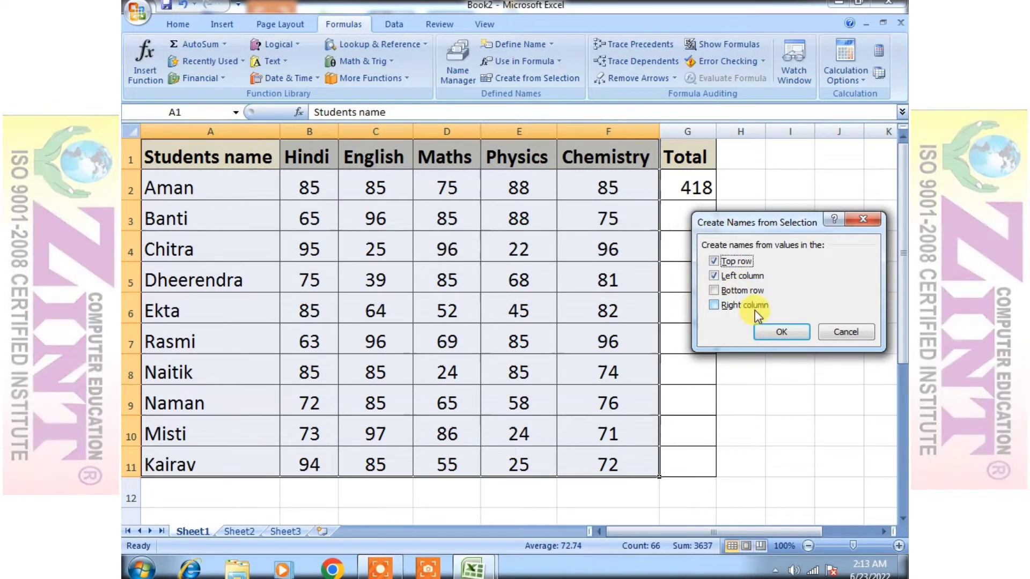
pyautogui.click(786, 333)
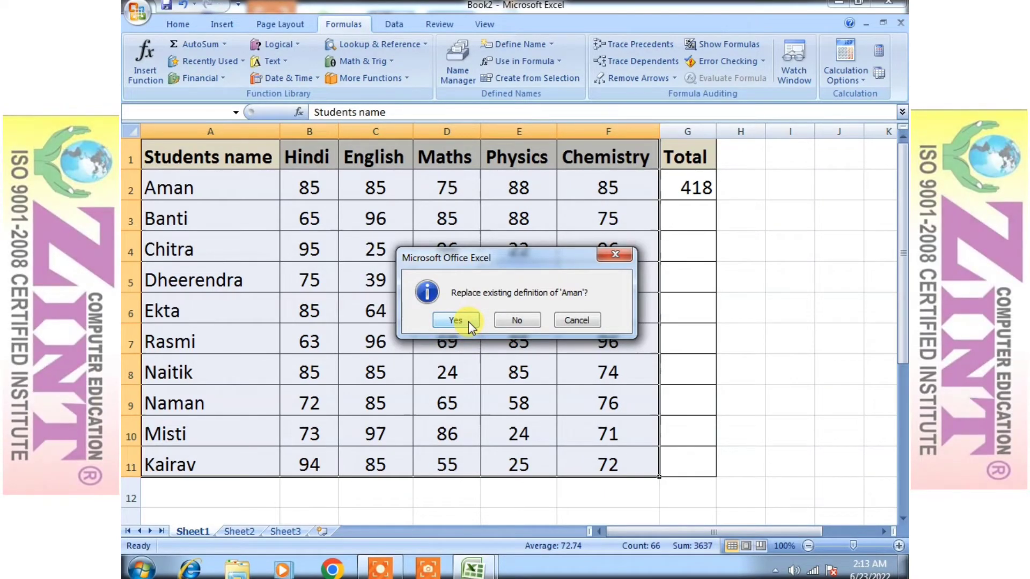
pyautogui.click(468, 321)
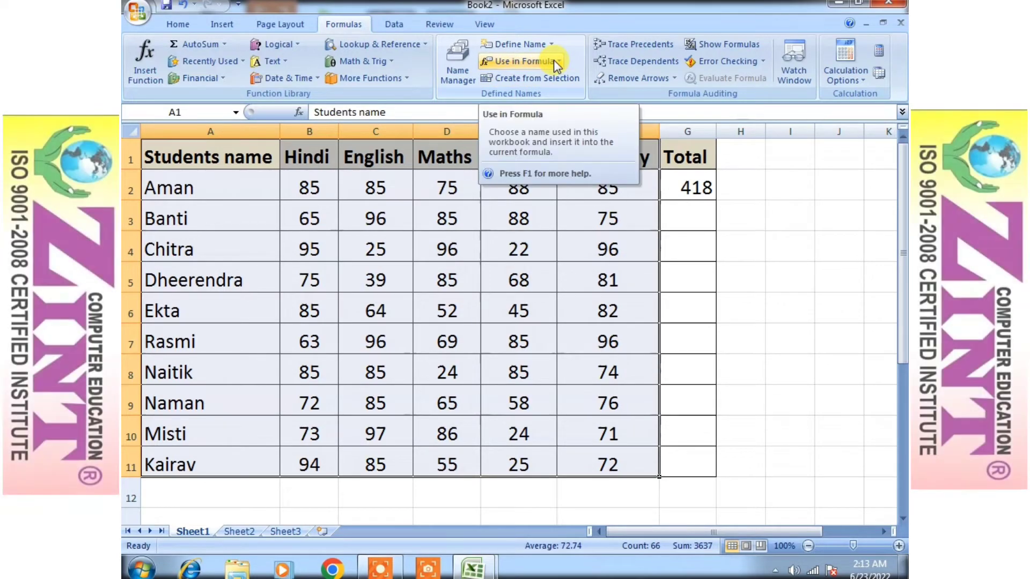
pyautogui.click(555, 61)
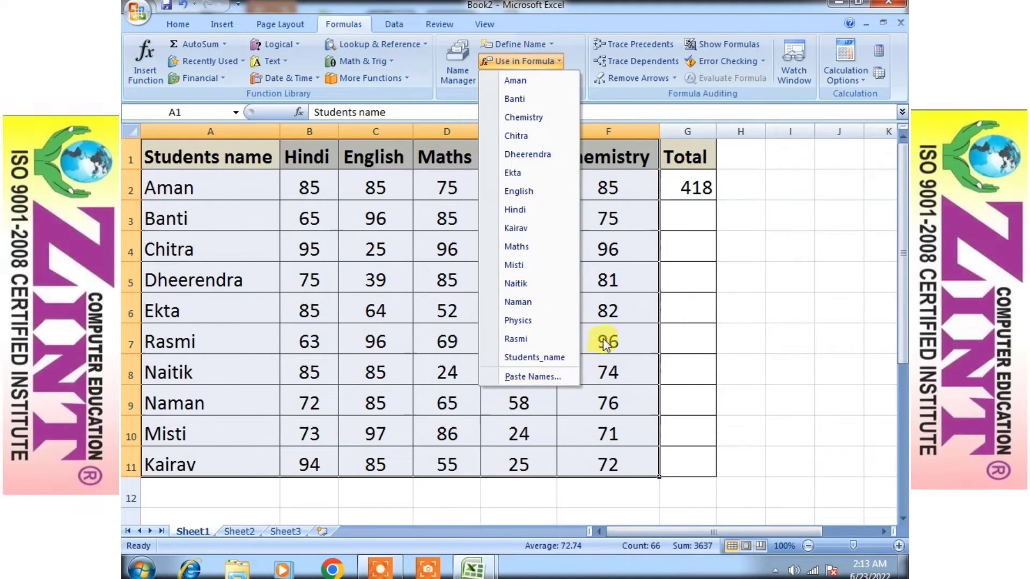
pyautogui.click(603, 338)
pyautogui.click(322, 358)
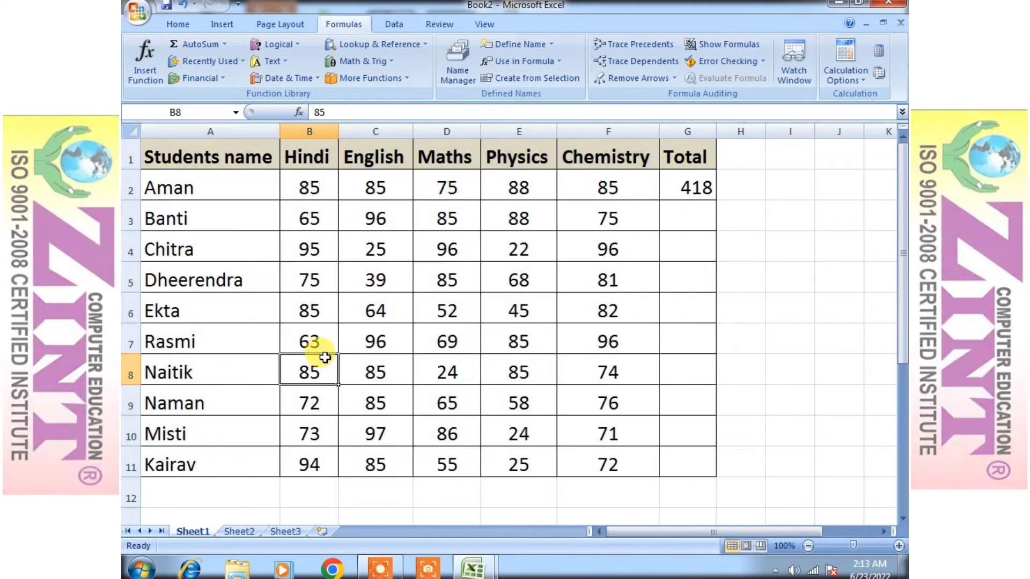
# Enter a SUM formula in C20 that uses the defined name of the last student, from row 11.
pyautogui.scroll(-4, 394, 378)
pyautogui.click(394, 375)
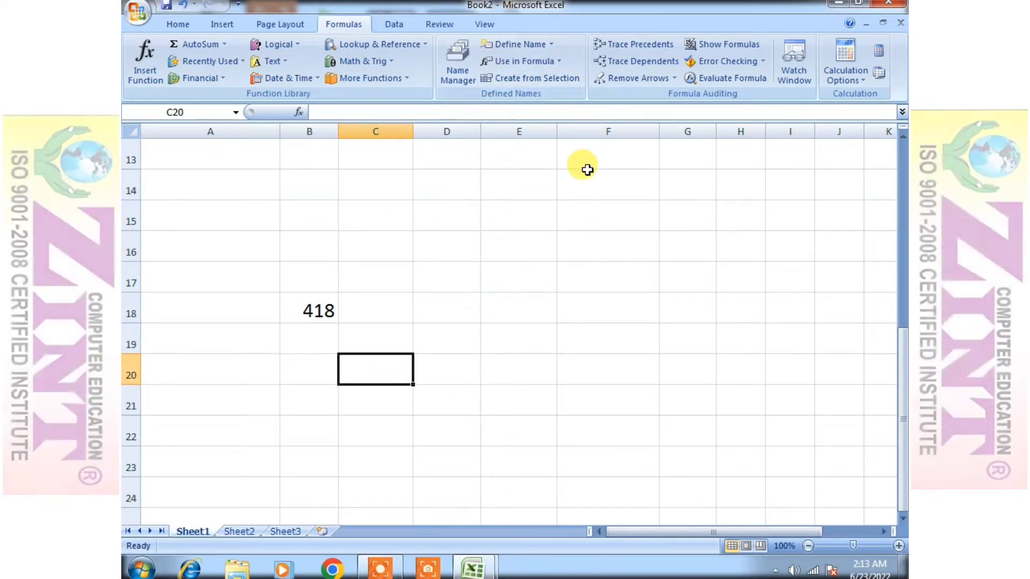
pyautogui.write('=S')
pyautogui.write('U')
pyautogui.press('BackSpace')
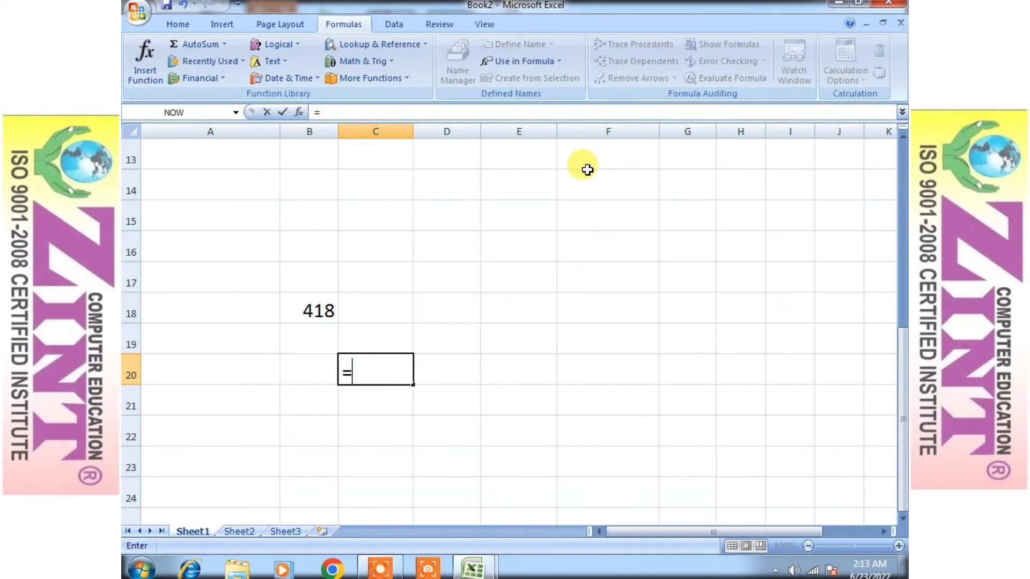
pyautogui.write('SUM(')
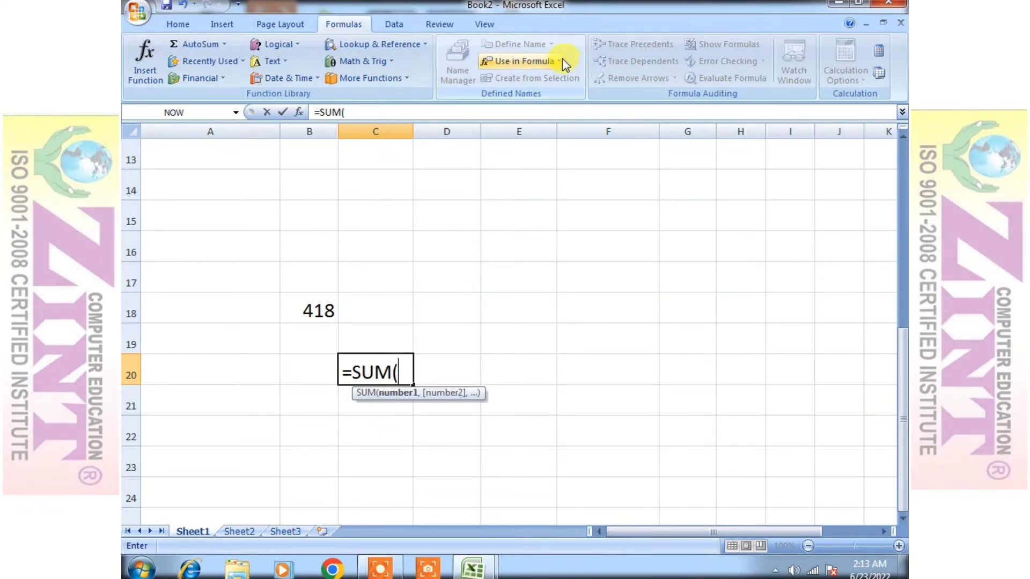
pyautogui.click(562, 61)
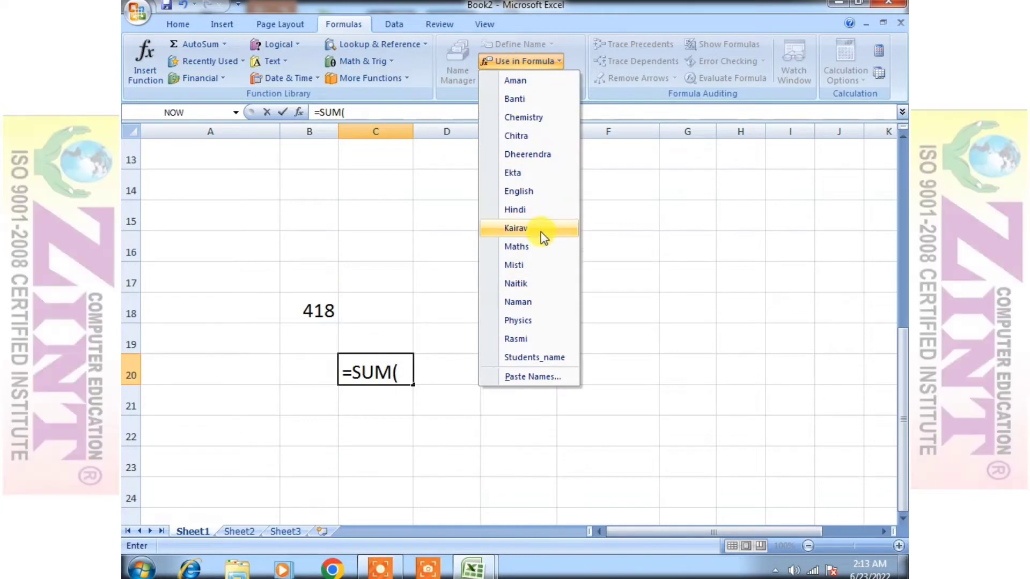
pyautogui.click(540, 230)
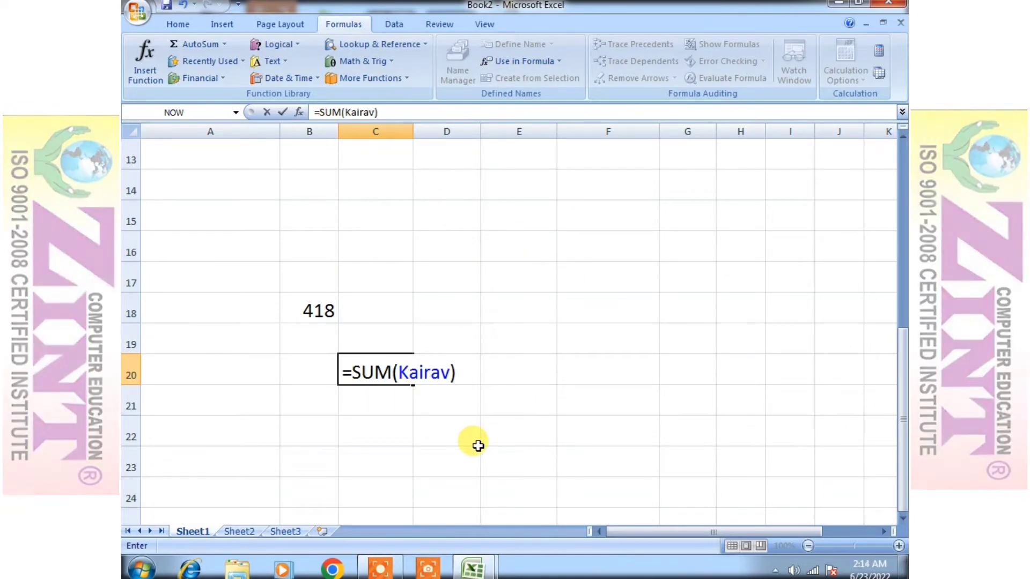
pyautogui.press('Return')
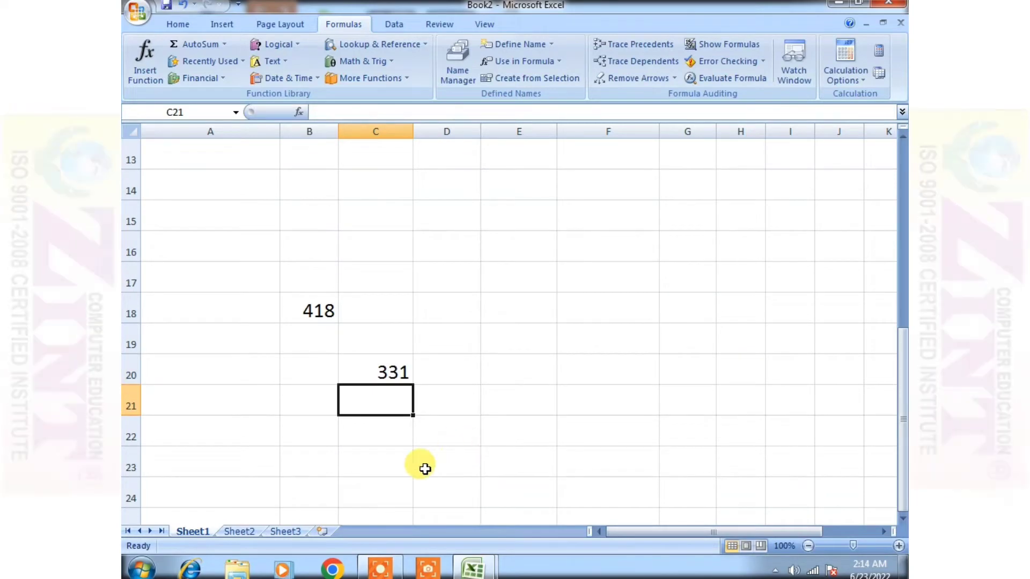
pyautogui.click(385, 298)
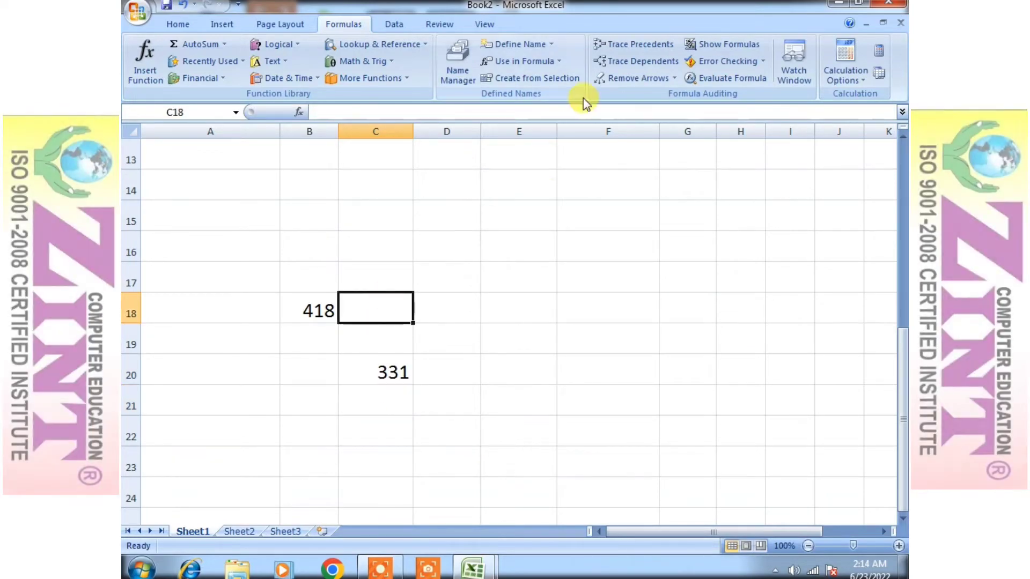
pyautogui.click(550, 76)
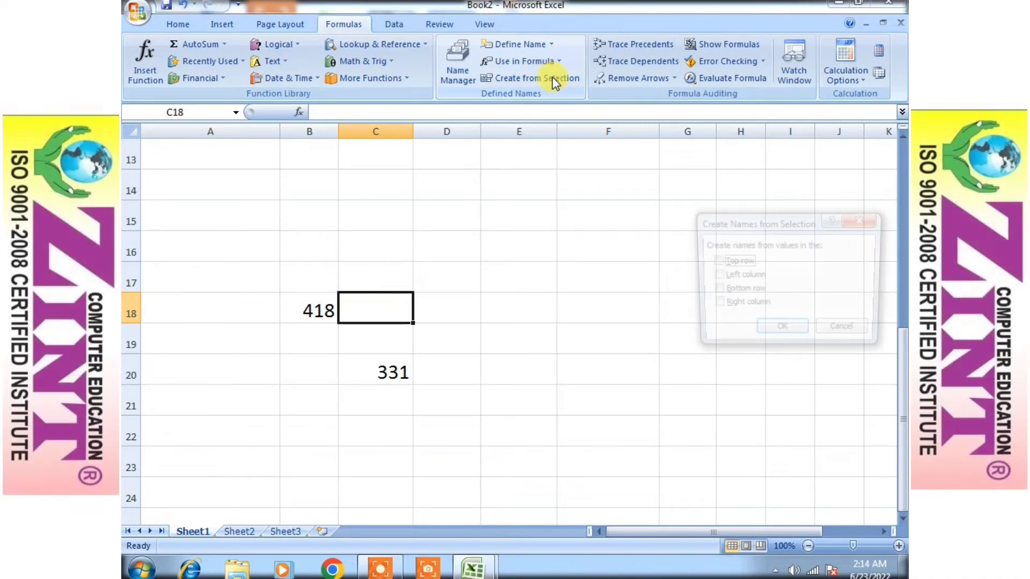
pyautogui.click(868, 220)
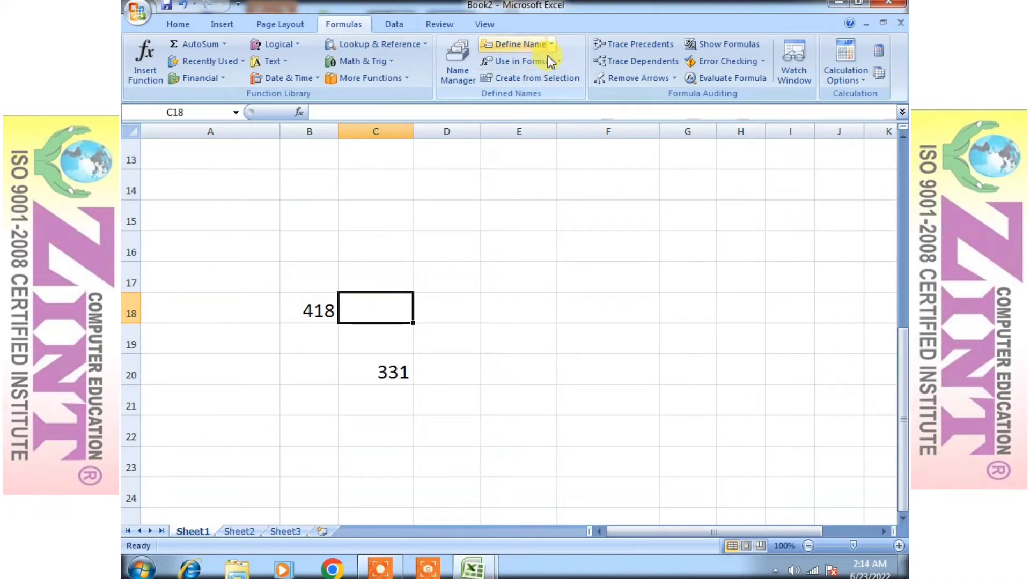
pyautogui.click(543, 60)
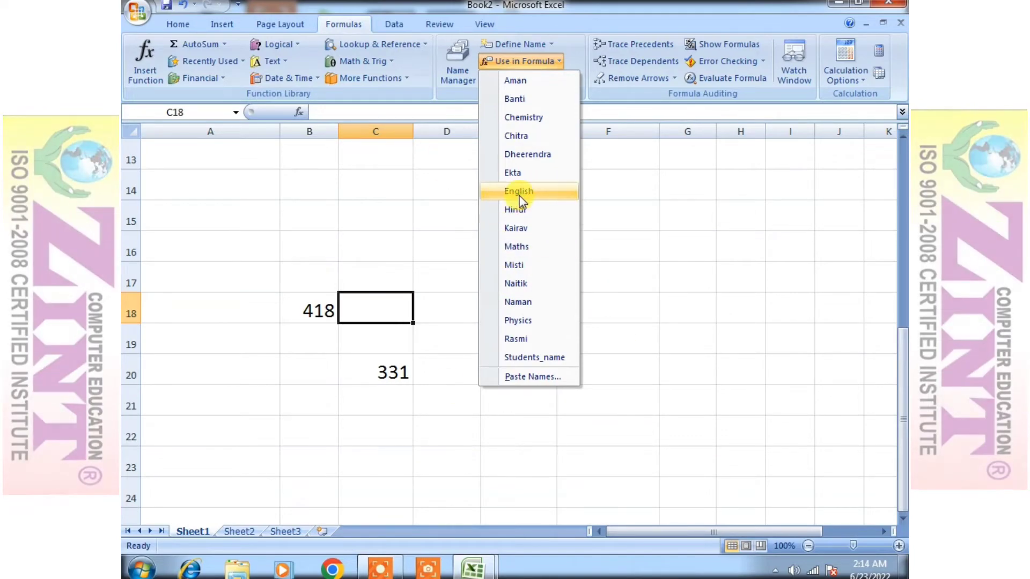
pyautogui.click(518, 193)
pyautogui.press('BackSpace')
pyautogui.press('BackSpace')
pyautogui.press('BackSpace')
pyautogui.press('BackSpace')
pyautogui.press('BackSpace')
pyautogui.press('BackSpace')
pyautogui.press('BackSpace')
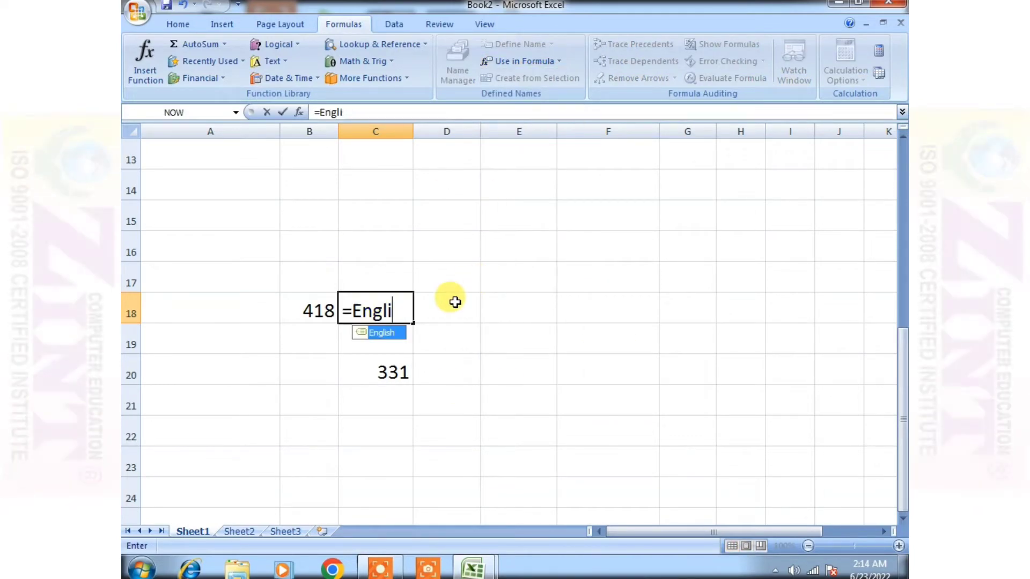
pyautogui.press('BackSpace')
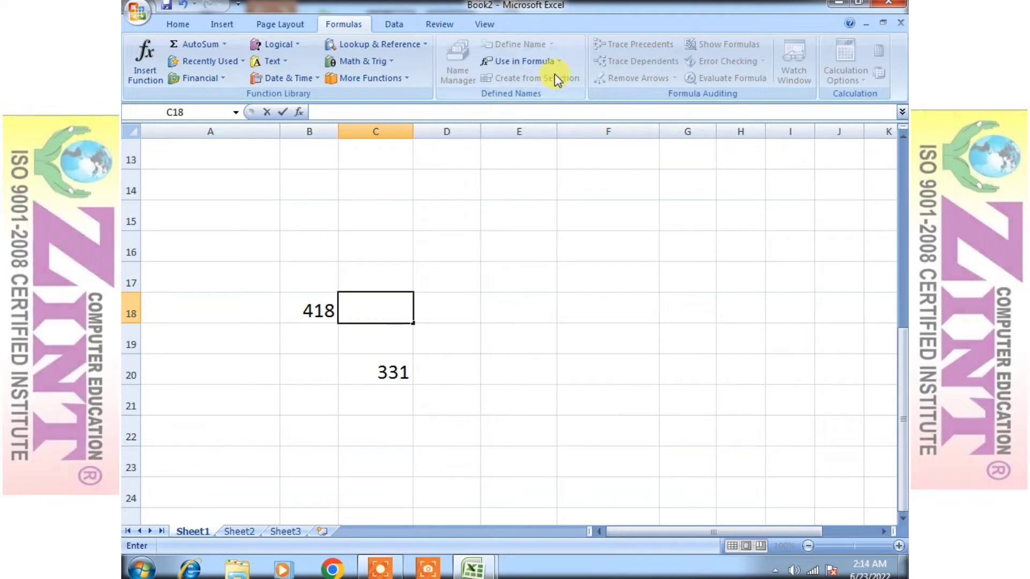
# Start a SUM formula in C18 with the defined name ENGLISH as its argument, checking it against the names available for formulas.
pyautogui.click(536, 61)
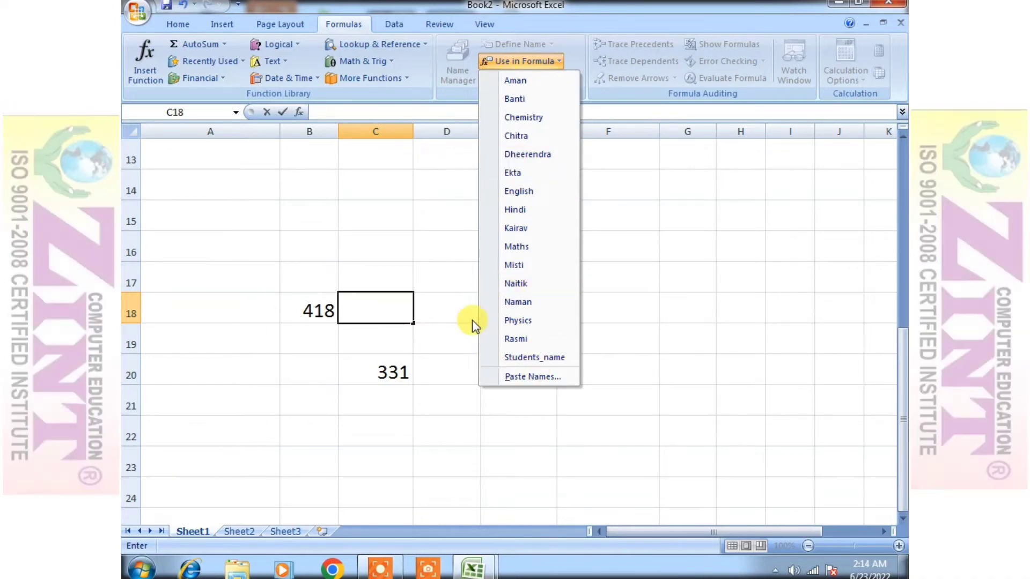
pyautogui.click(396, 311)
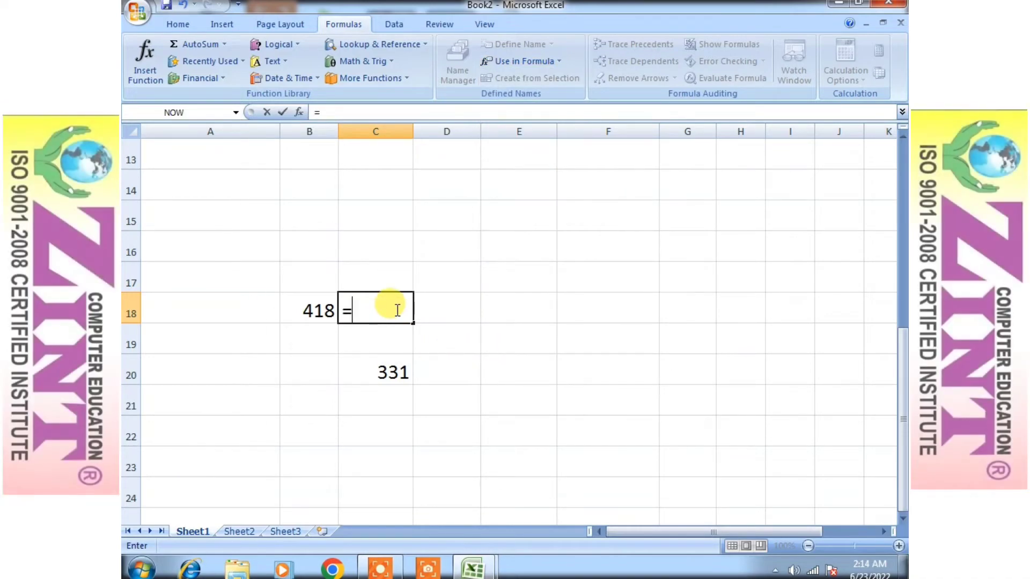
pyautogui.write('SUM(')
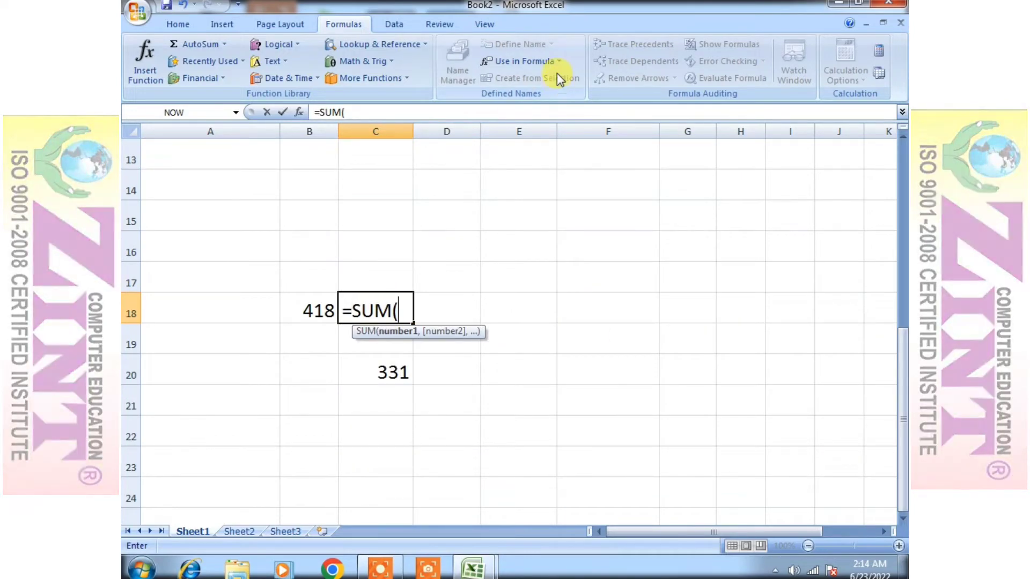
pyautogui.click(559, 63)
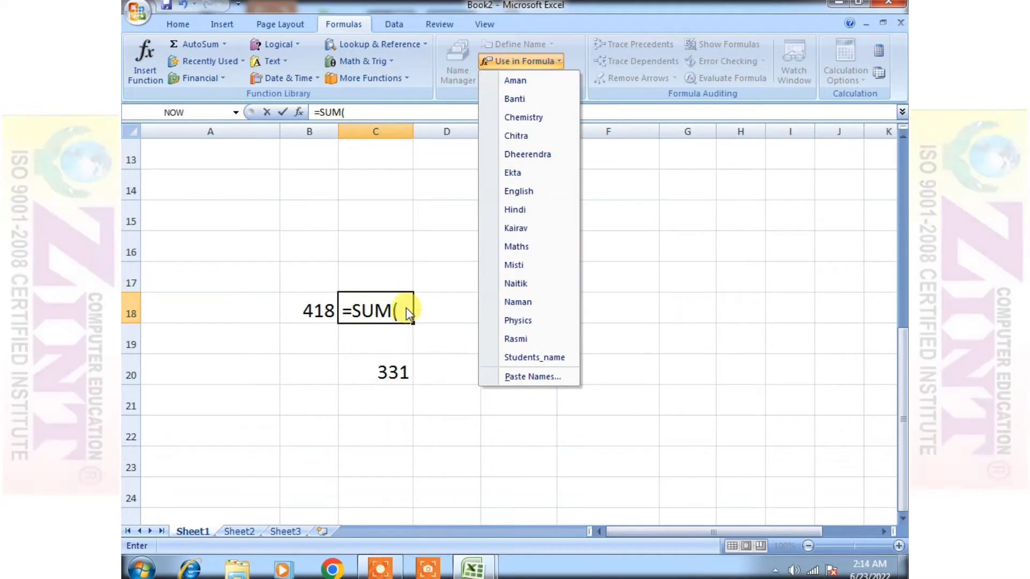
pyautogui.click(408, 311)
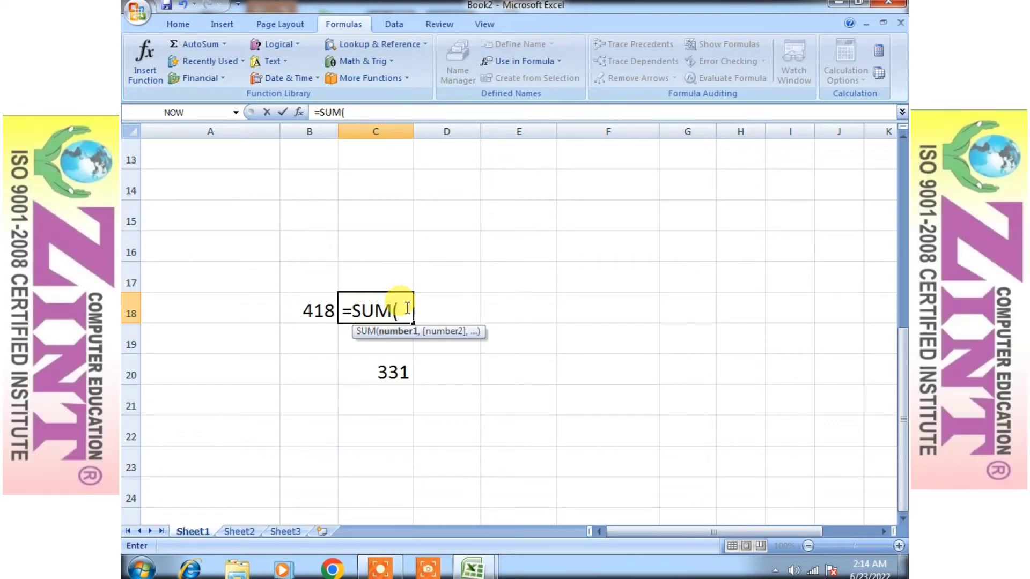
pyautogui.write('ENGLISH')
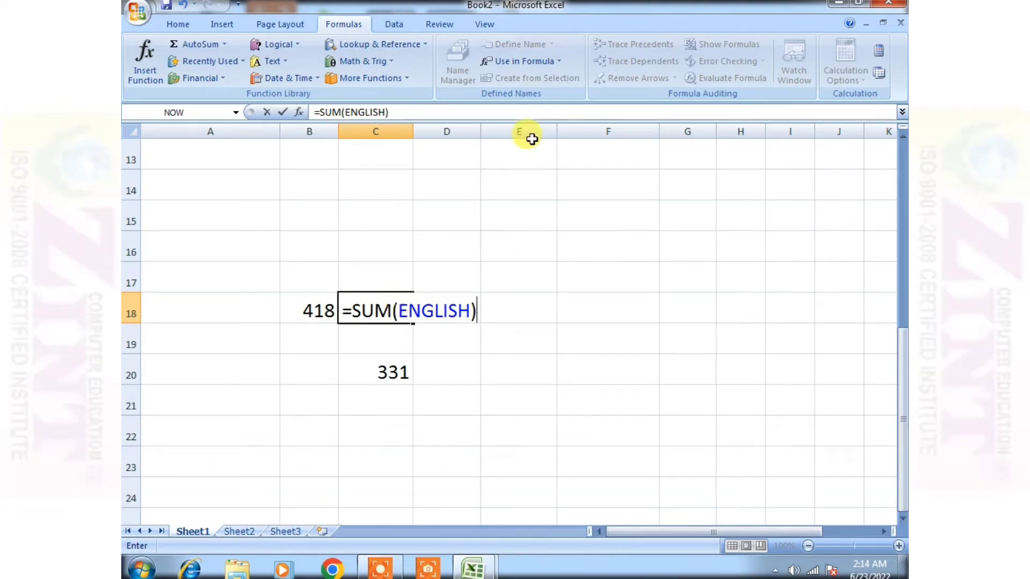
pyautogui.click(561, 65)
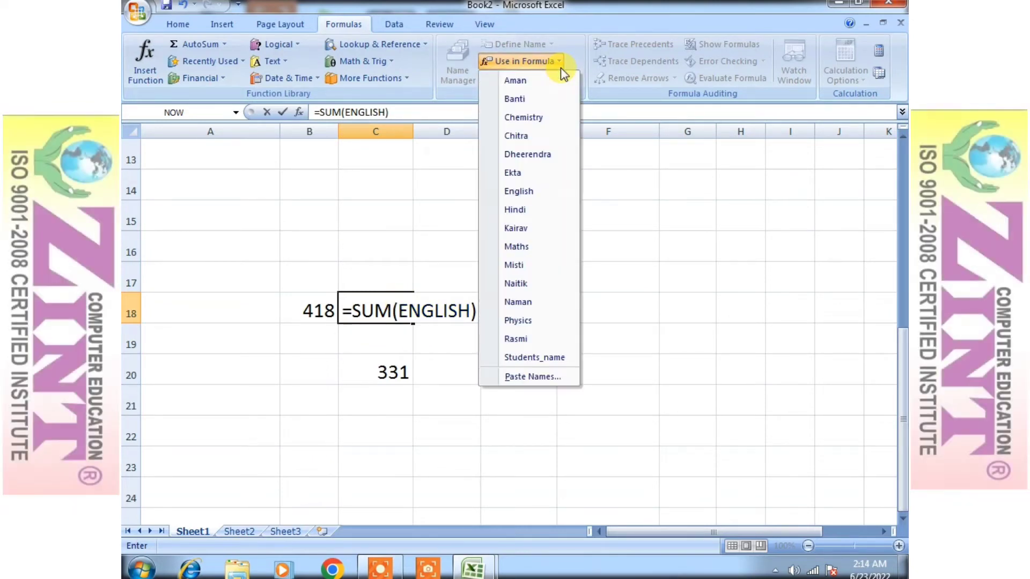
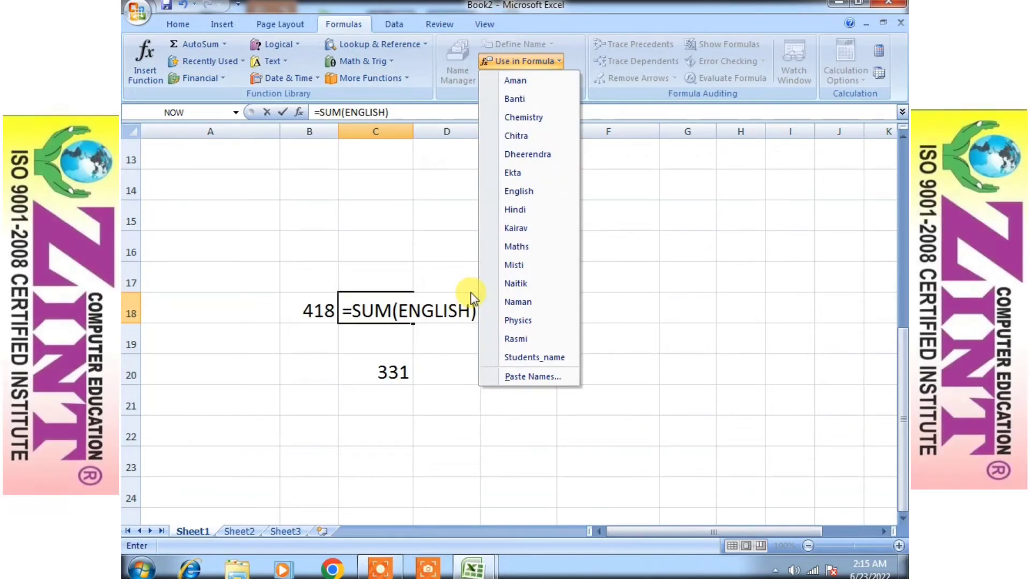
pyautogui.click(467, 314)
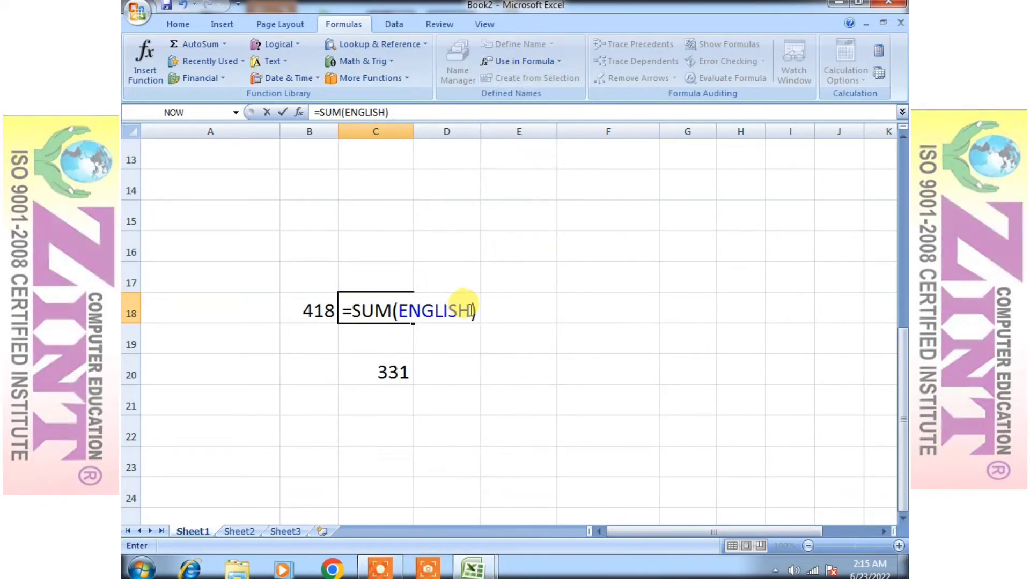
# Clear the argument of the SUM formula in C18, re-enter ENGLISH in the parentheses and complete the formula.
pyautogui.press('BackSpace')
pyautogui.press('BackSpace')
pyautogui.press('BackSpace')
pyautogui.press('BackSpace')
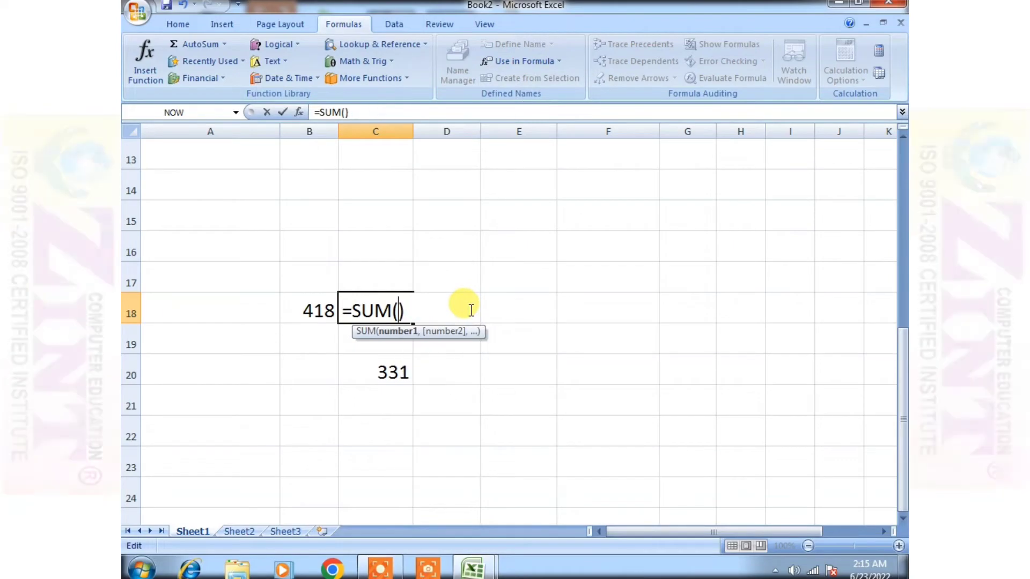
pyautogui.press('BackSpace')
pyautogui.write('(')
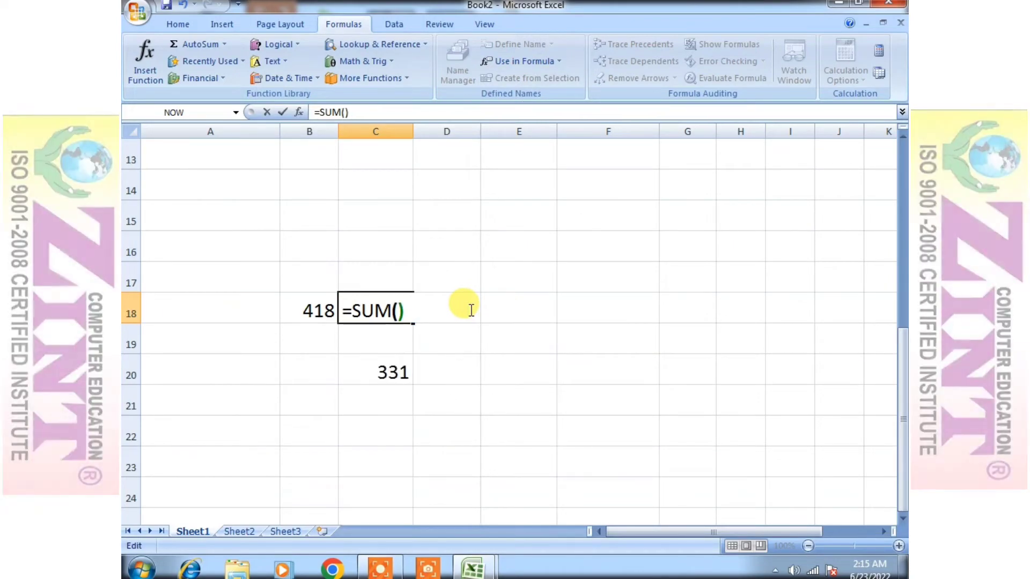
pyautogui.write('ENGLISH')
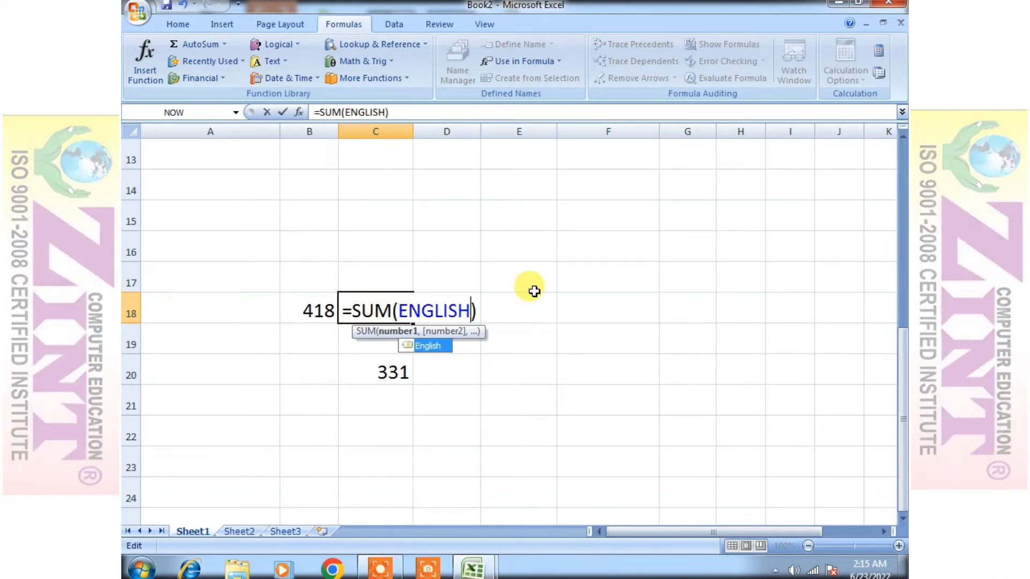
pyautogui.press('Return')
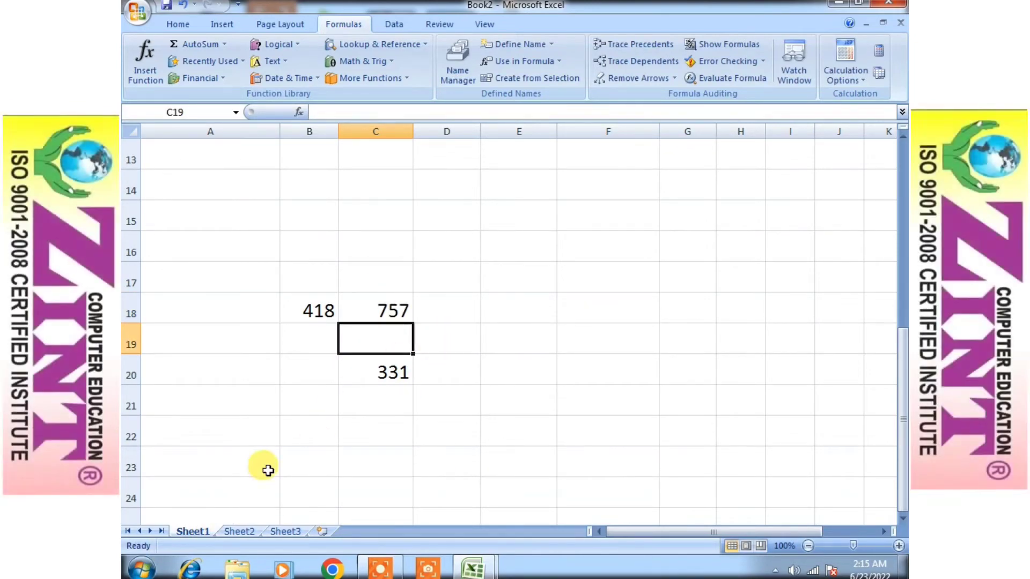
# Compare the sum of the English marks in C2:C11 with the formula result in C18.
pyautogui.scroll(4, 264, 466)
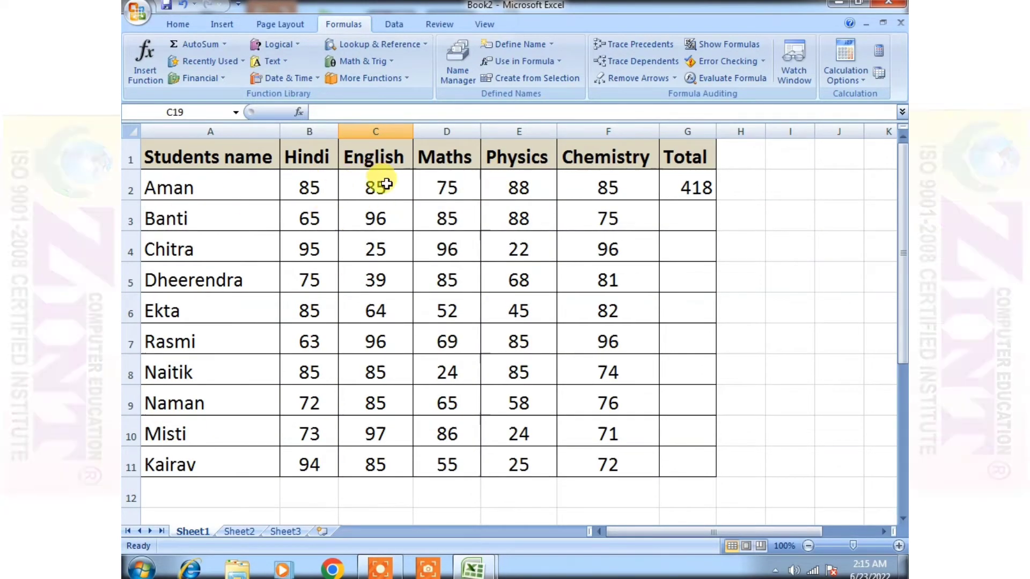
pyautogui.moveTo(376, 185); pyautogui.dragTo(379, 431)
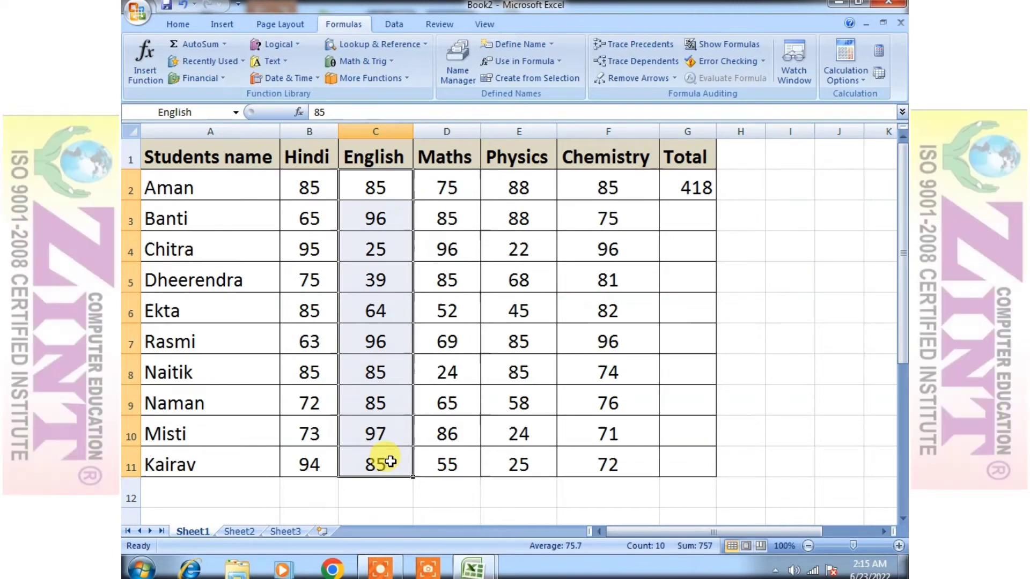
pyautogui.scroll(-1, 385, 465)
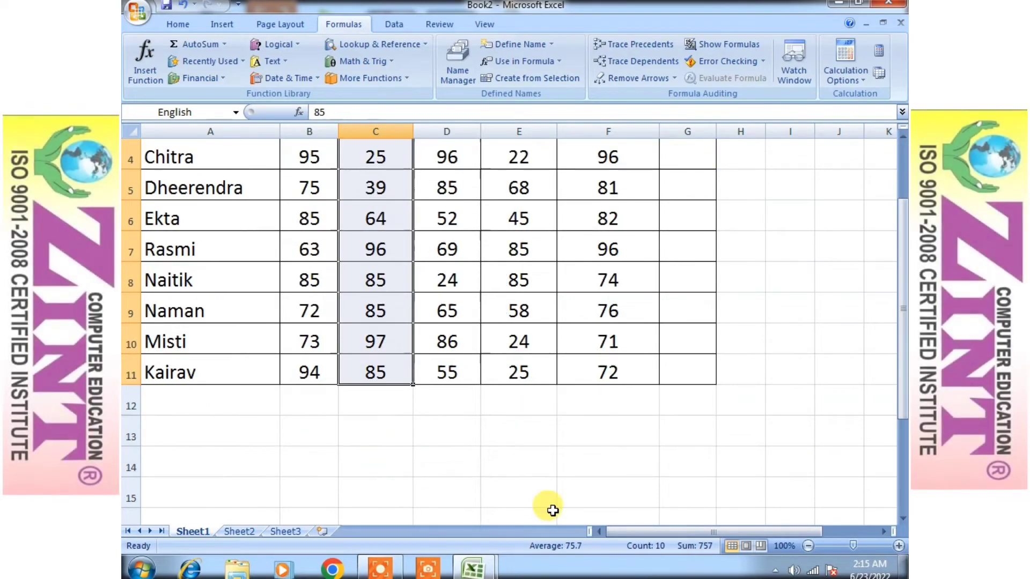
pyautogui.scroll(-3, 368, 377)
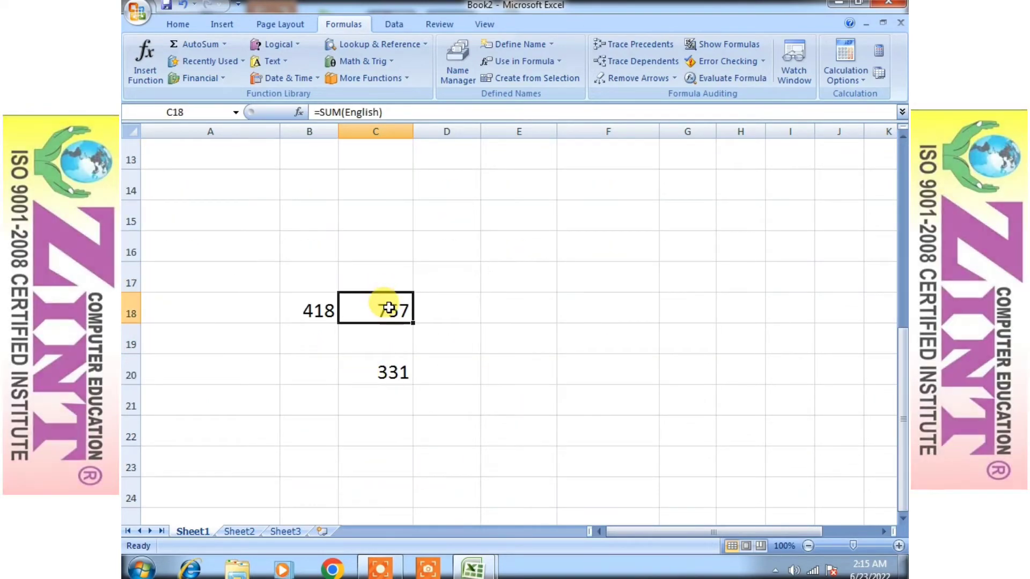
pyautogui.scroll(1, 389, 309)
pyautogui.scroll(3, 389, 307)
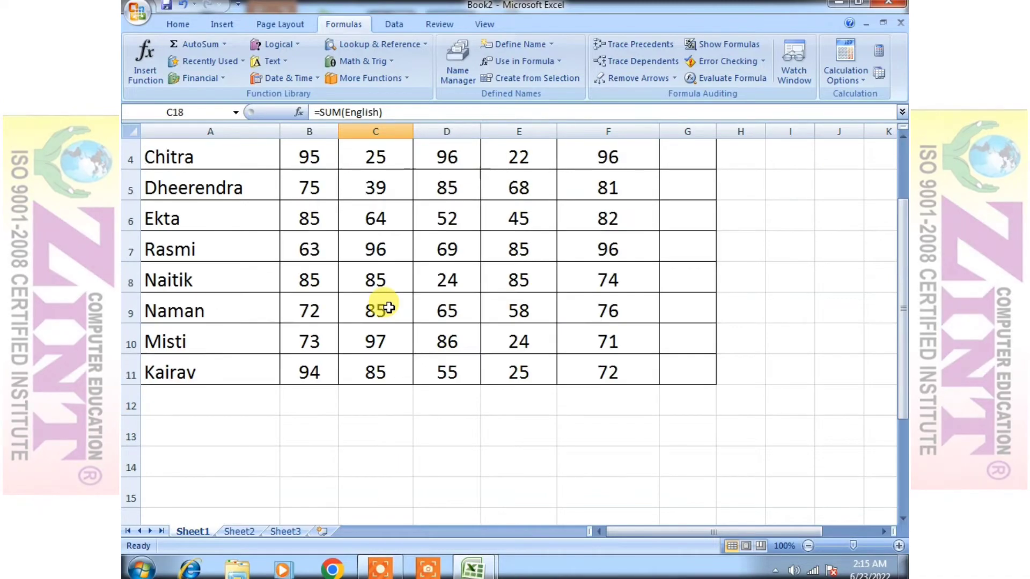
# Enter a SUM formula in B12 that totals the Hindi marks through the defined name HINDI.
pyautogui.click(315, 484)
pyautogui.write('=')
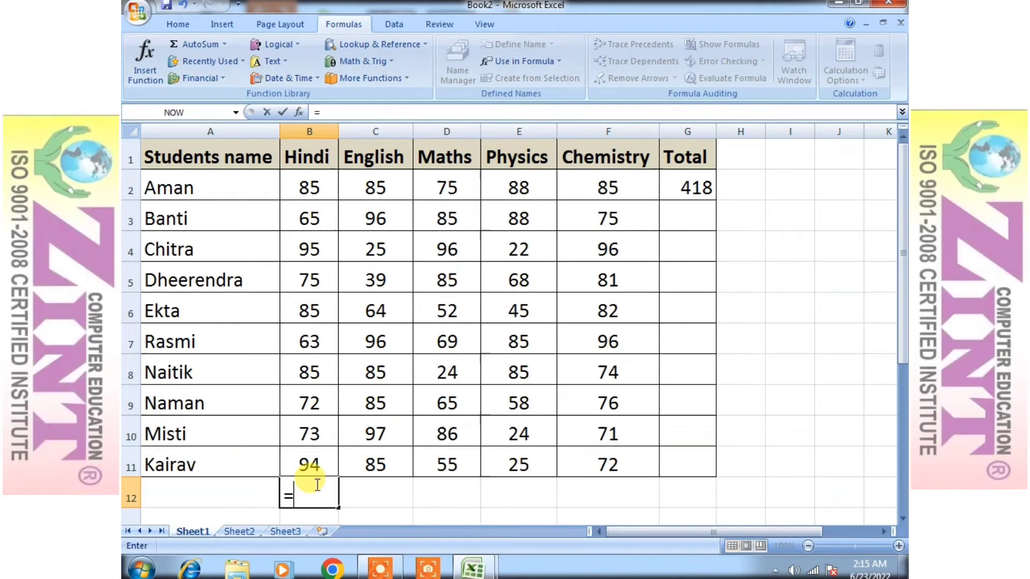
pyautogui.write('SUM')
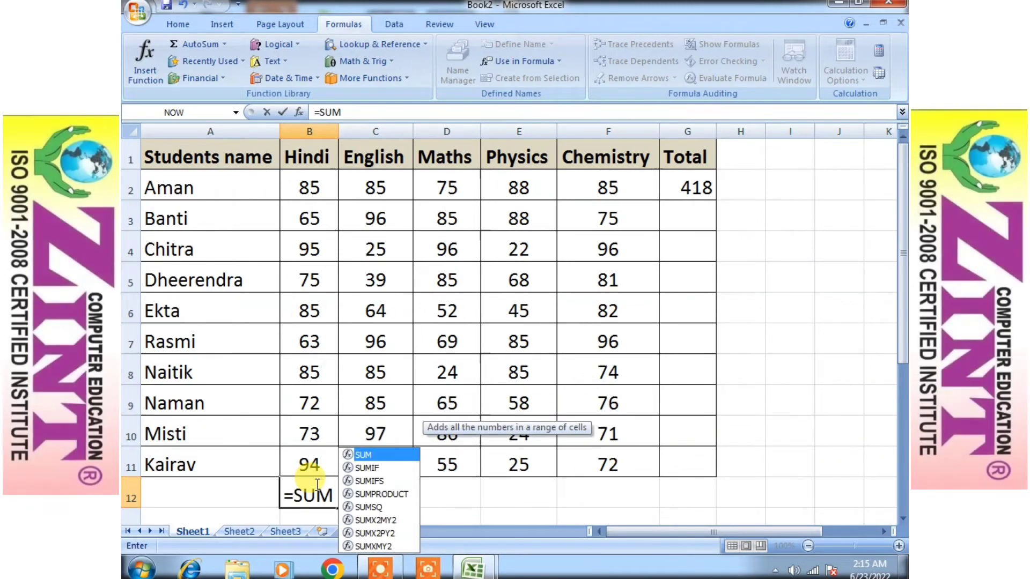
pyautogui.write('(')
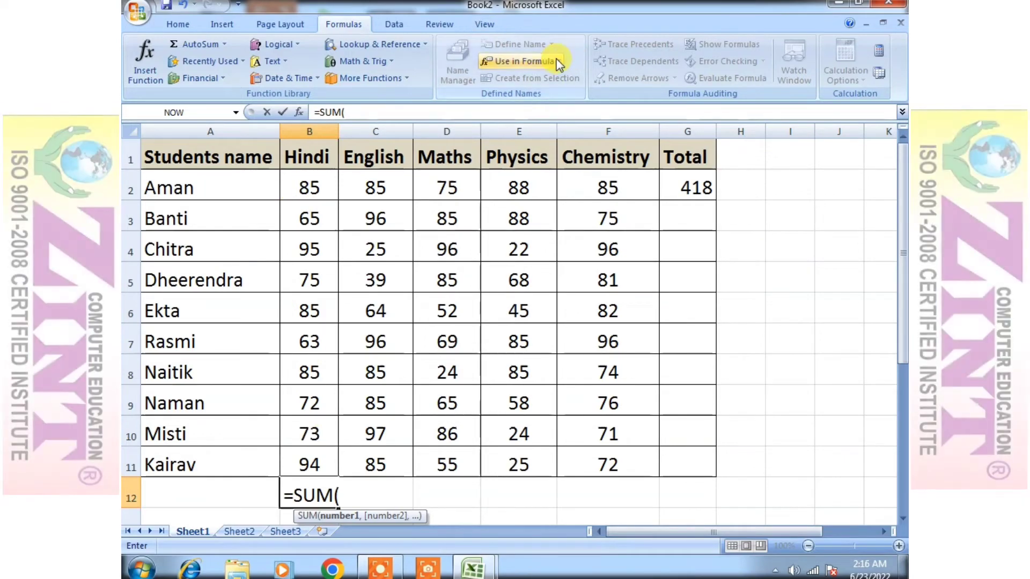
pyautogui.click(507, 61)
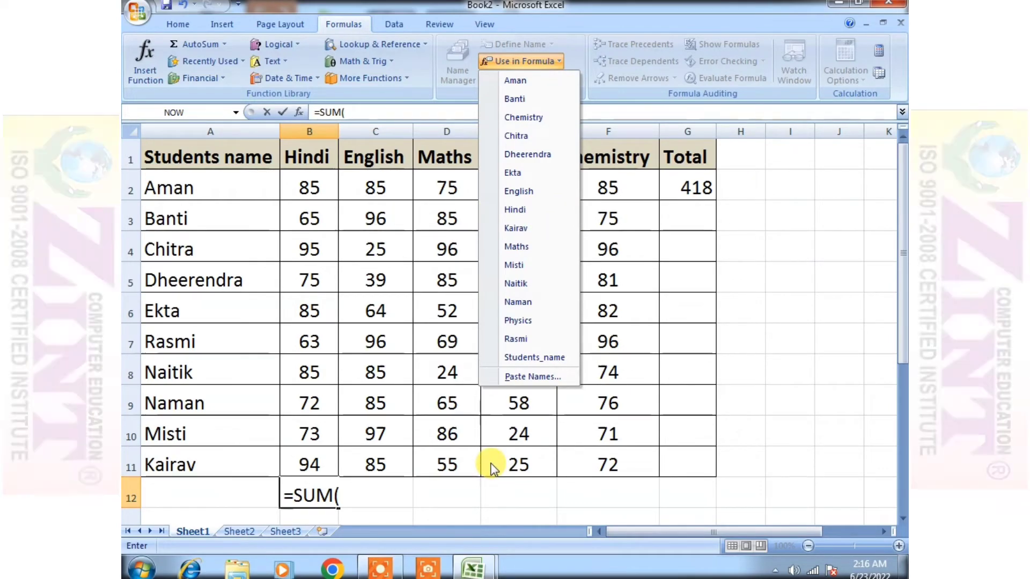
pyautogui.click(355, 500)
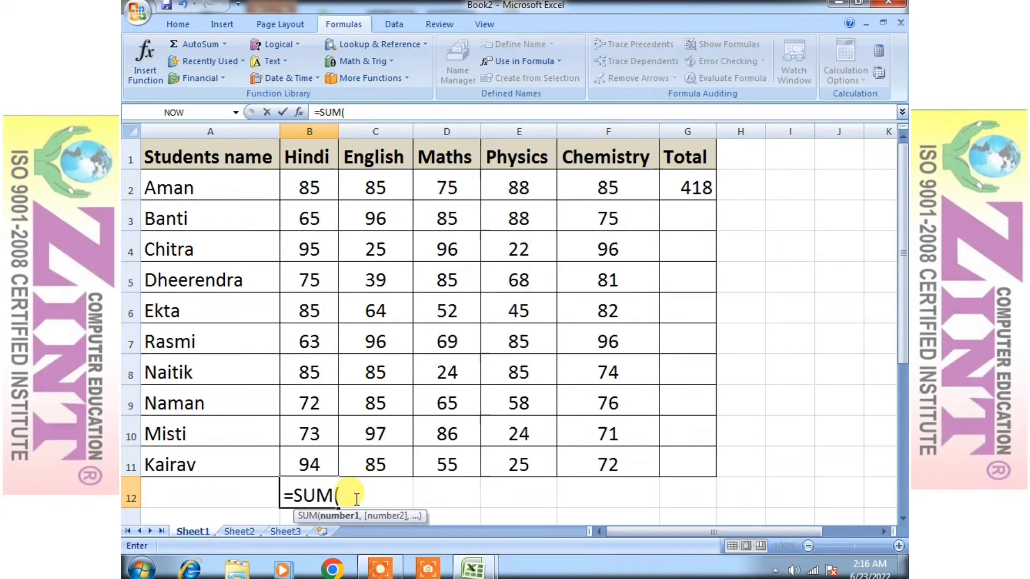
pyautogui.write('HINDI')
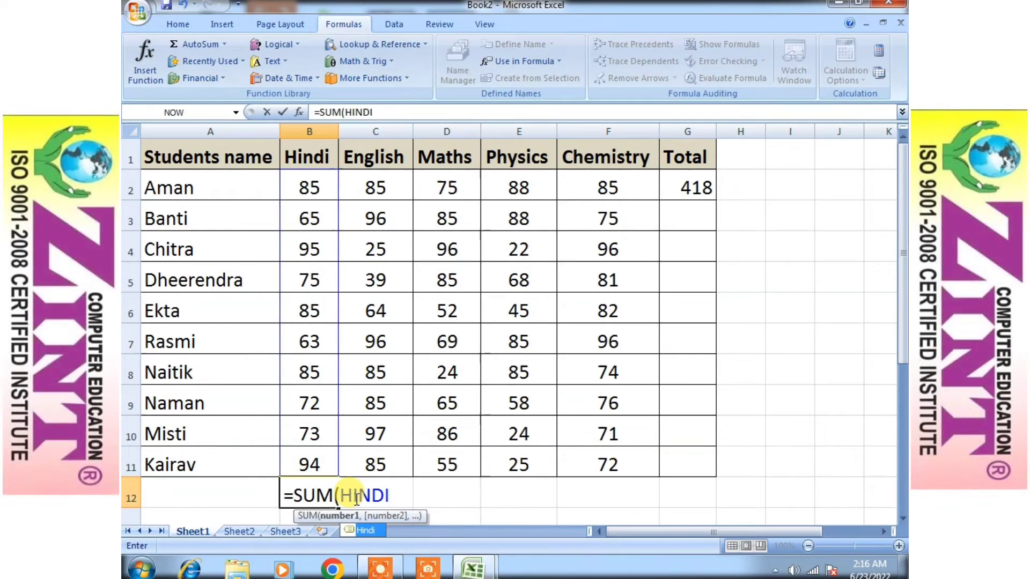
pyautogui.press('Return')
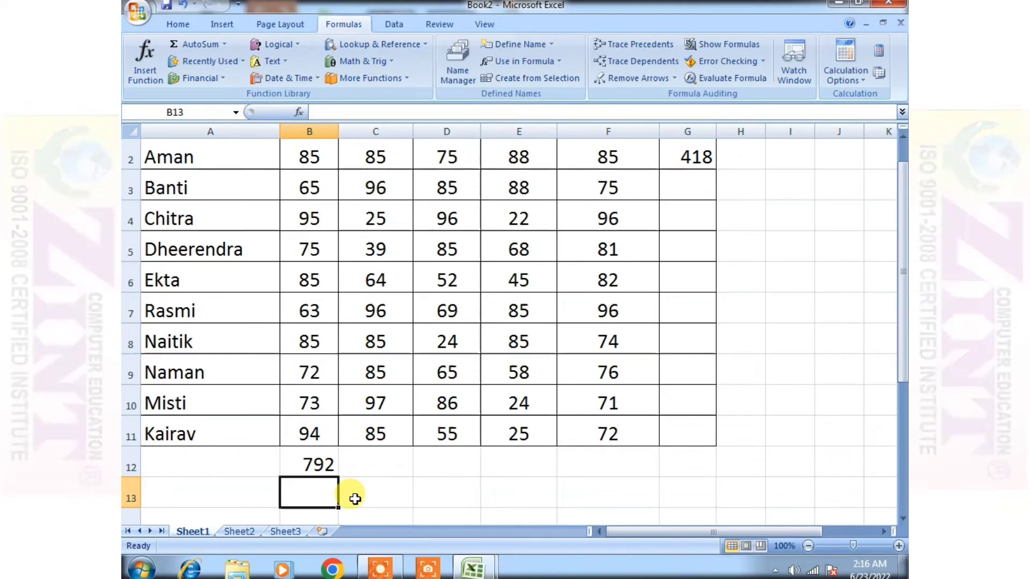
# Review the names available for formulas and inspect the ranges of several student and subject names in the Name Manager.
pyautogui.scroll(1, 311, 445)
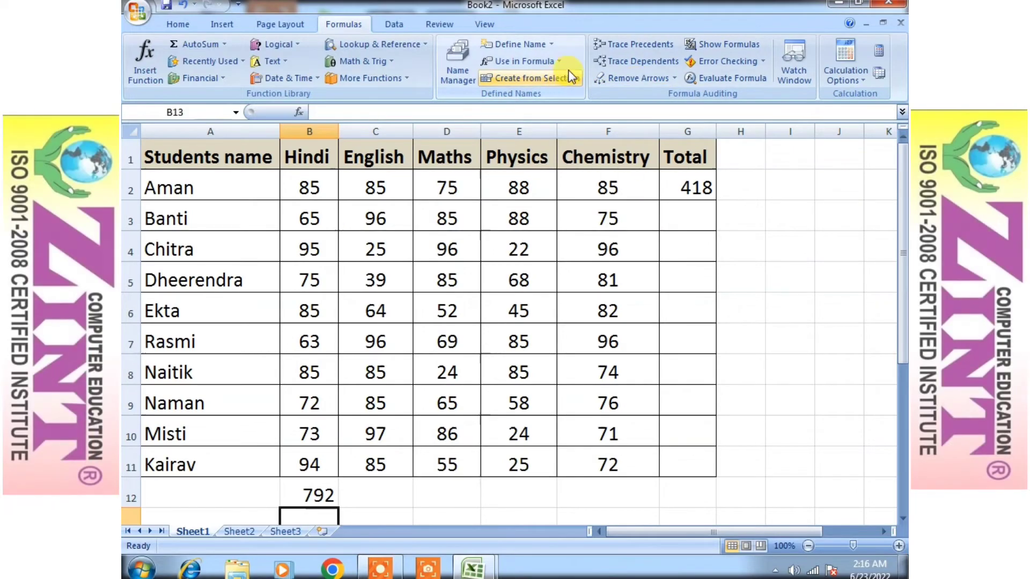
pyautogui.click(557, 62)
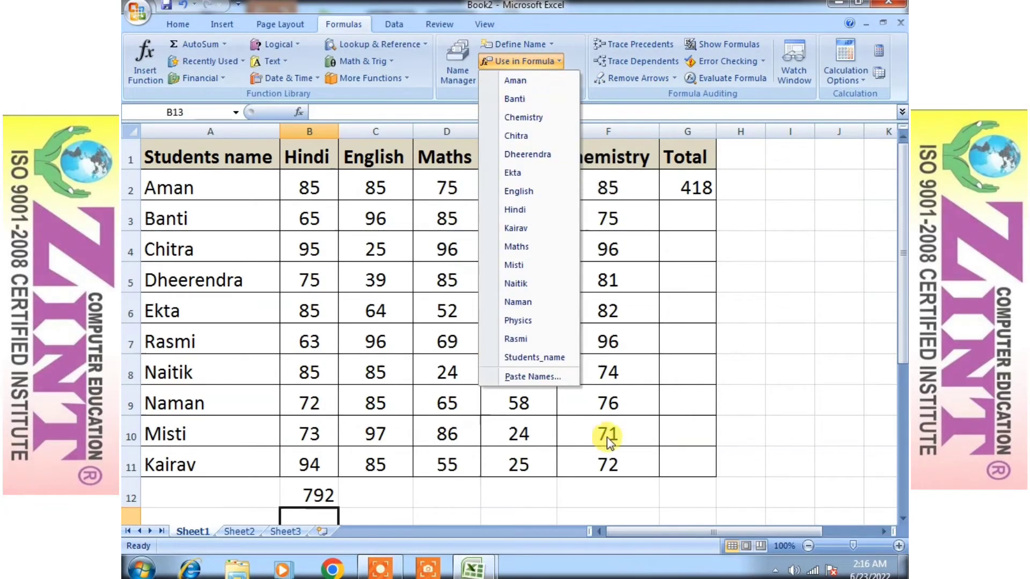
pyautogui.click(501, 58)
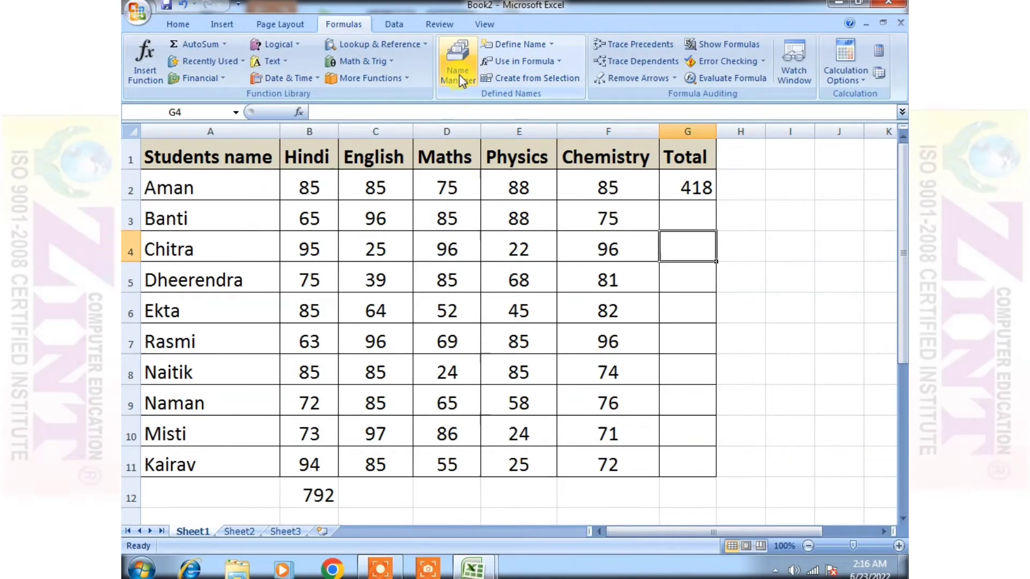
pyautogui.click(459, 75)
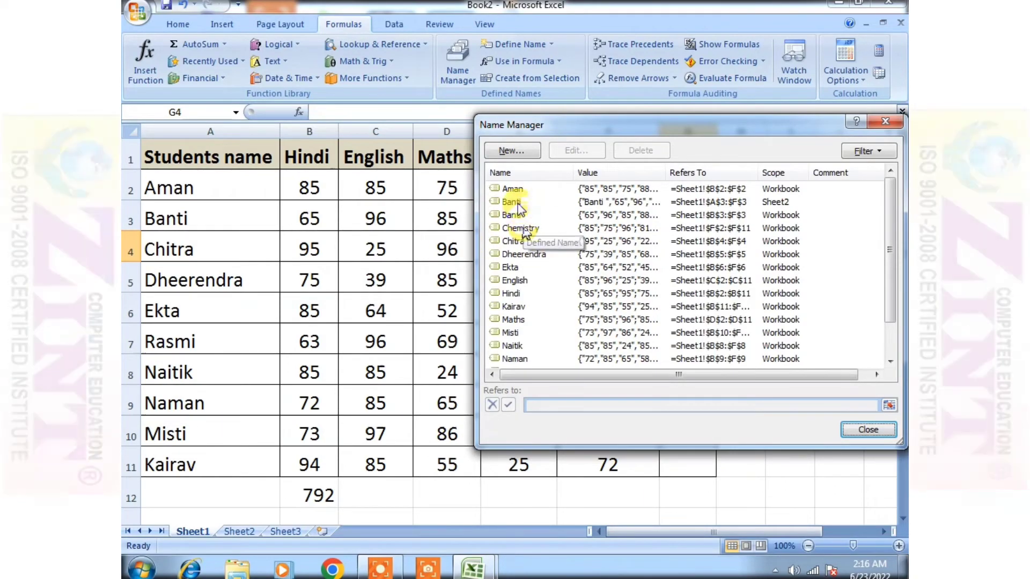
pyautogui.click(494, 191)
pyautogui.click(528, 256)
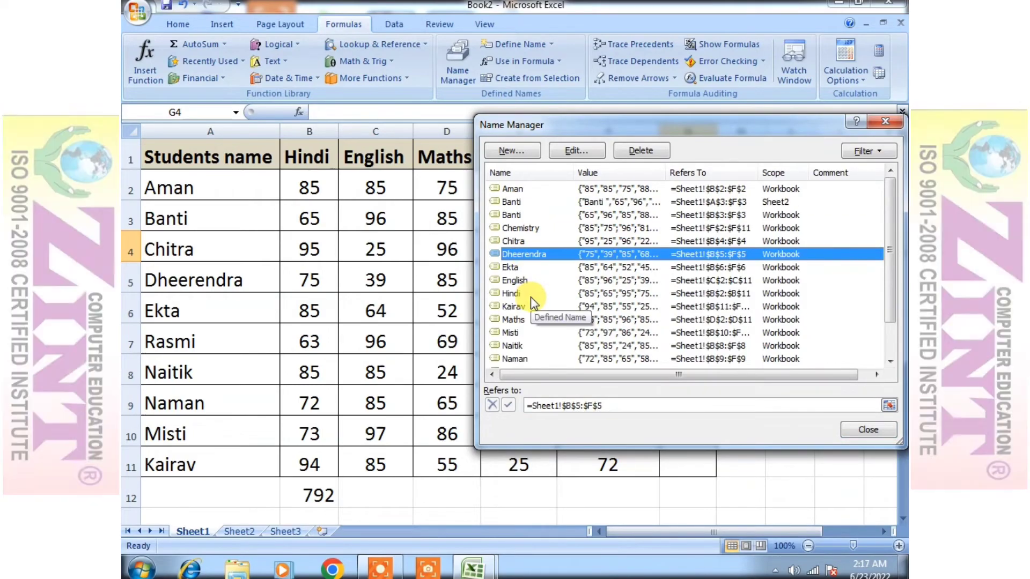
pyautogui.click(528, 296)
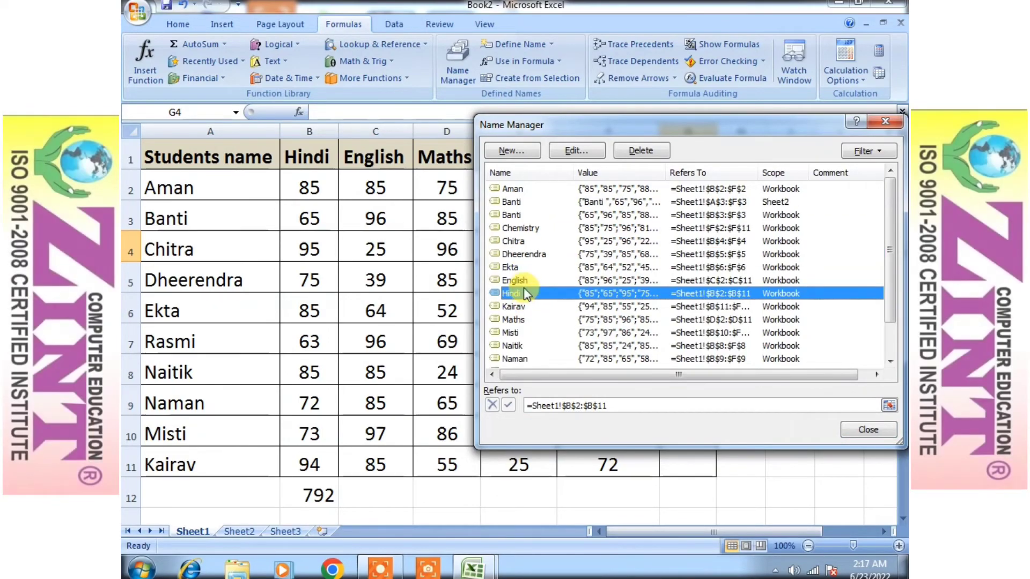
pyautogui.click(528, 280)
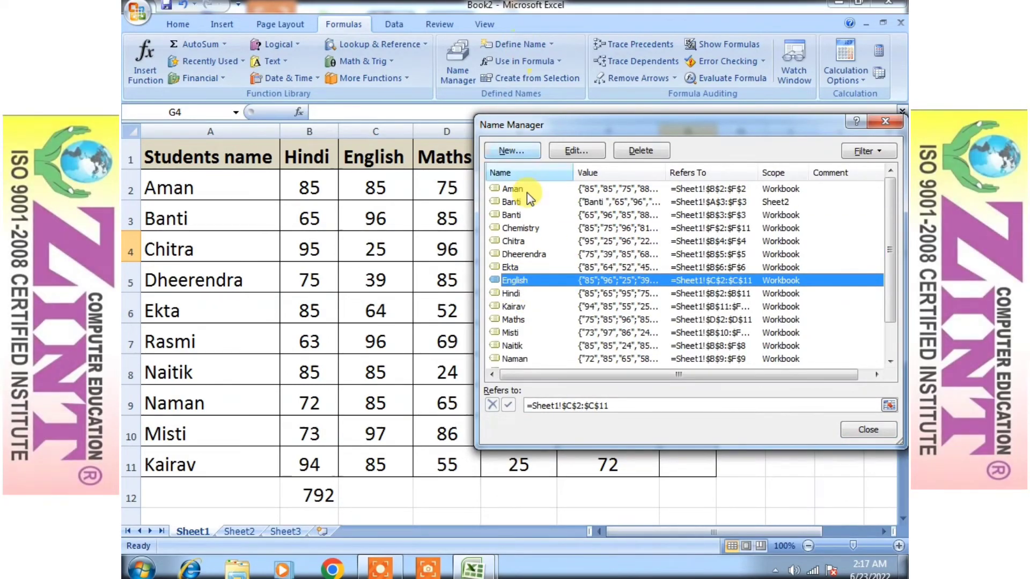
pyautogui.click(527, 191)
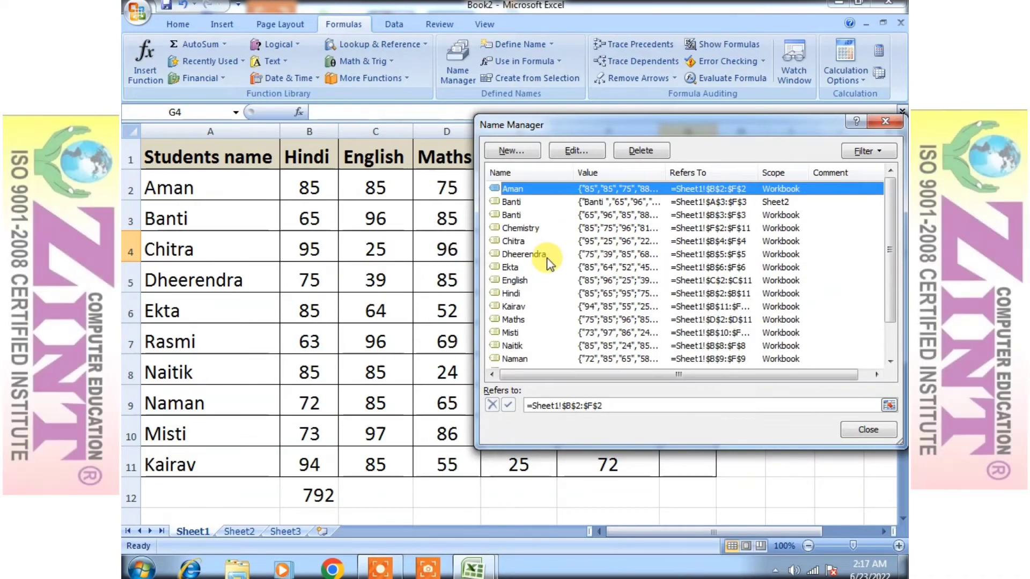
# Rename the defined name that refers to B5:F5 as D in the Name Manager, then close the manager.
pyautogui.click(547, 257)
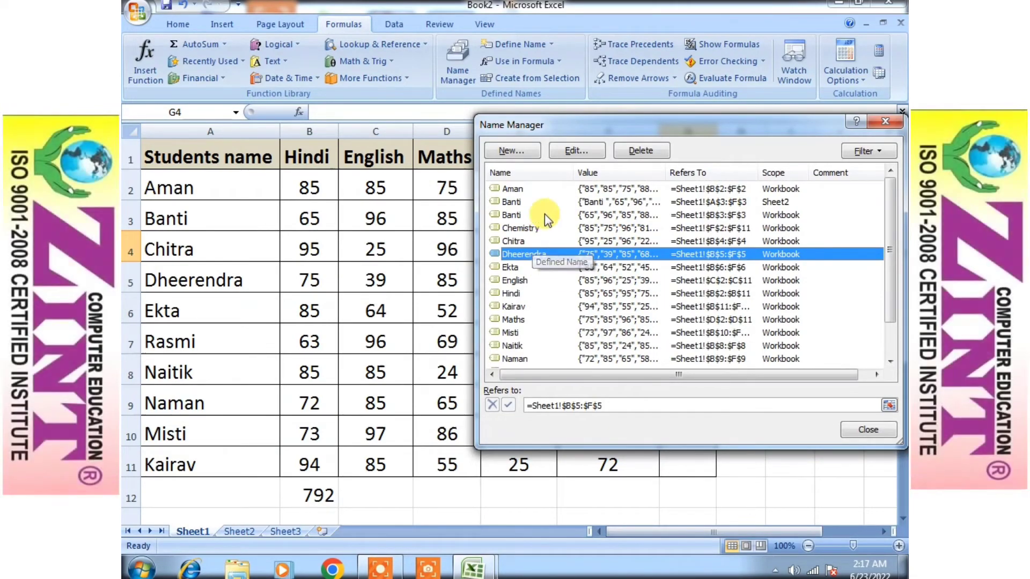
pyautogui.click(568, 157)
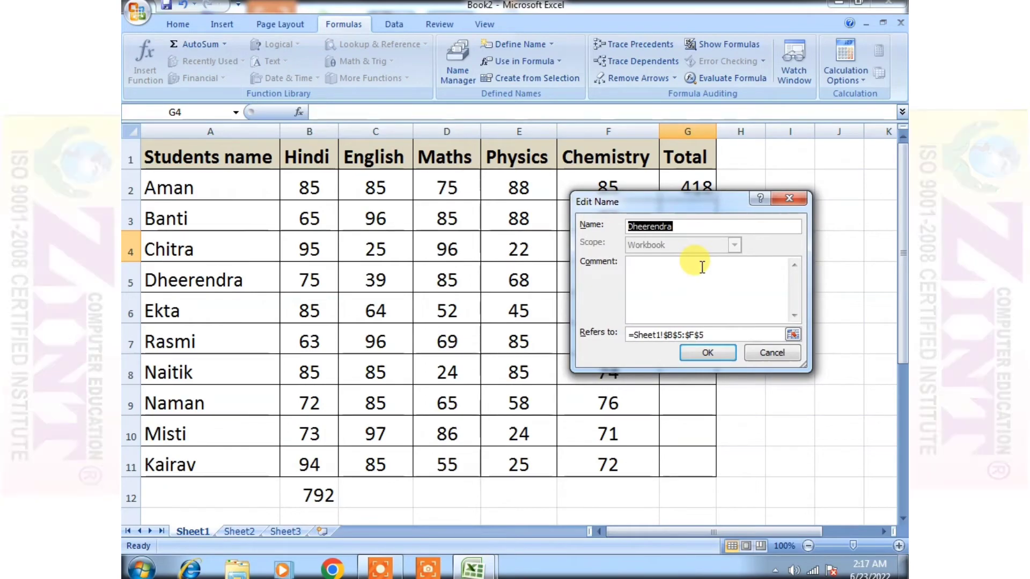
pyautogui.press('BackSpace')
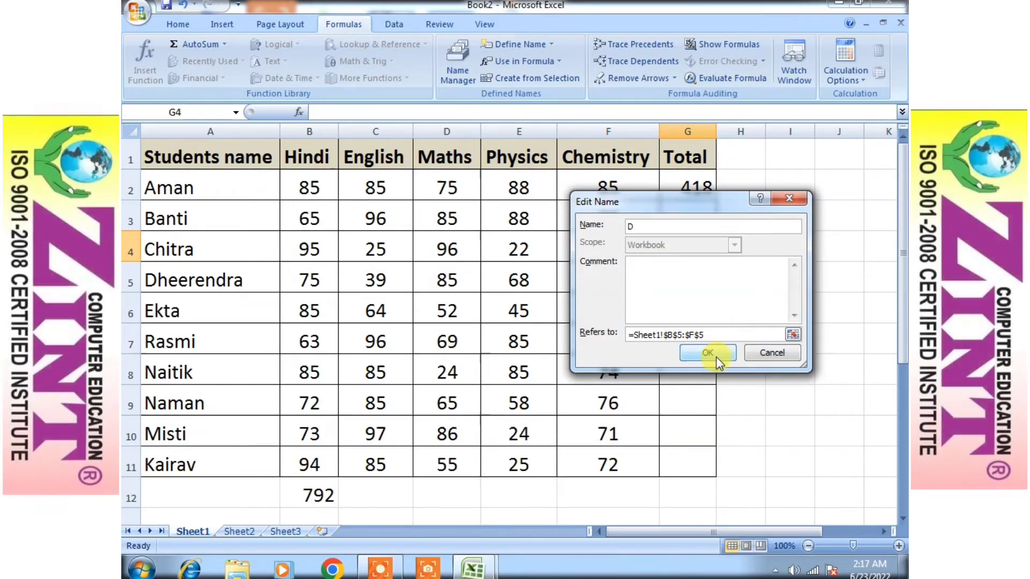
pyautogui.click(710, 356)
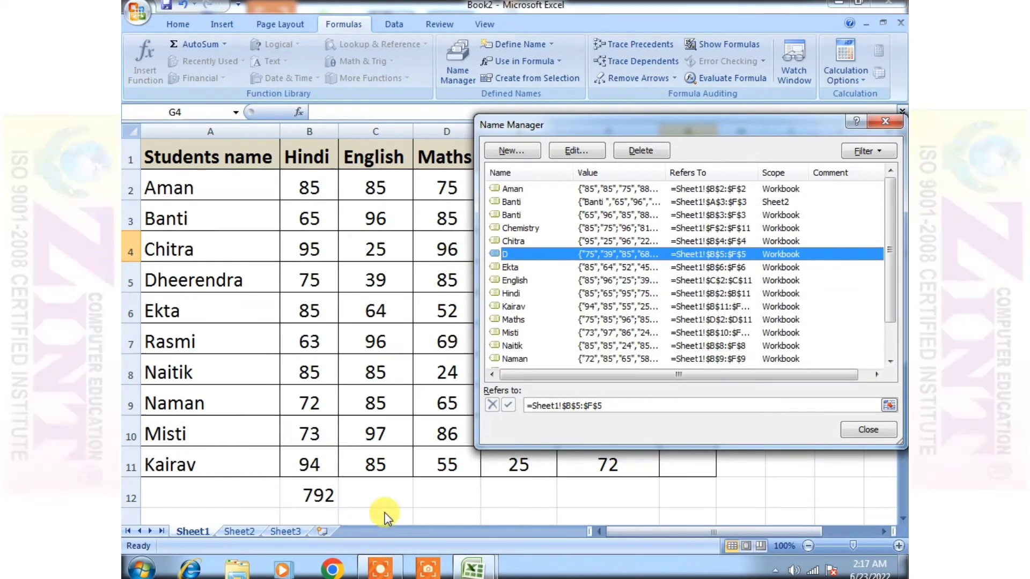
pyautogui.click(869, 430)
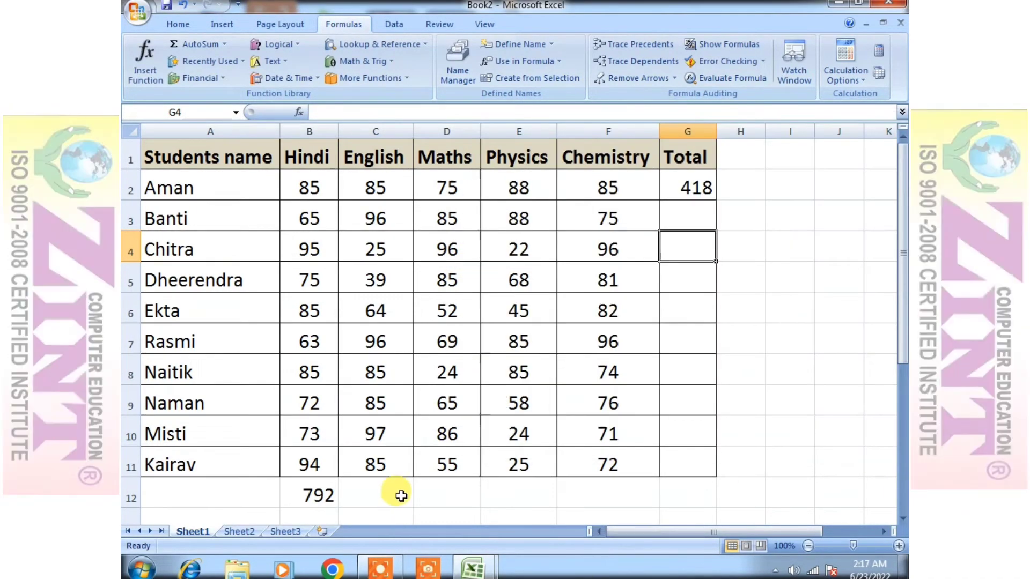
pyautogui.click(401, 496)
pyautogui.write('=')
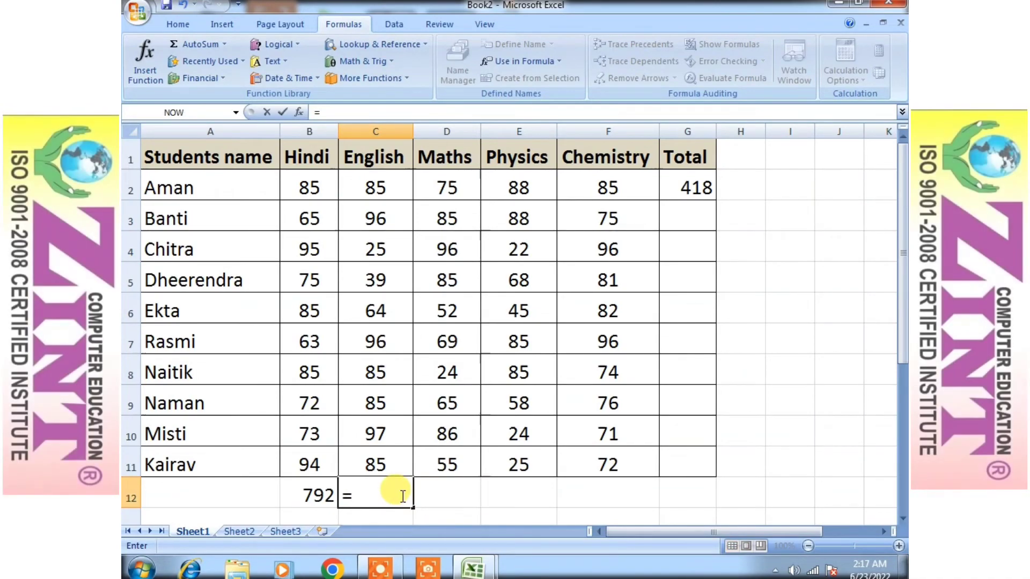
pyautogui.press('BackSpace')
# Enter a SUM formula in G5 that totals the row's marks through the defined name D, checking the available names for the correct spelling.
pyautogui.click(689, 278)
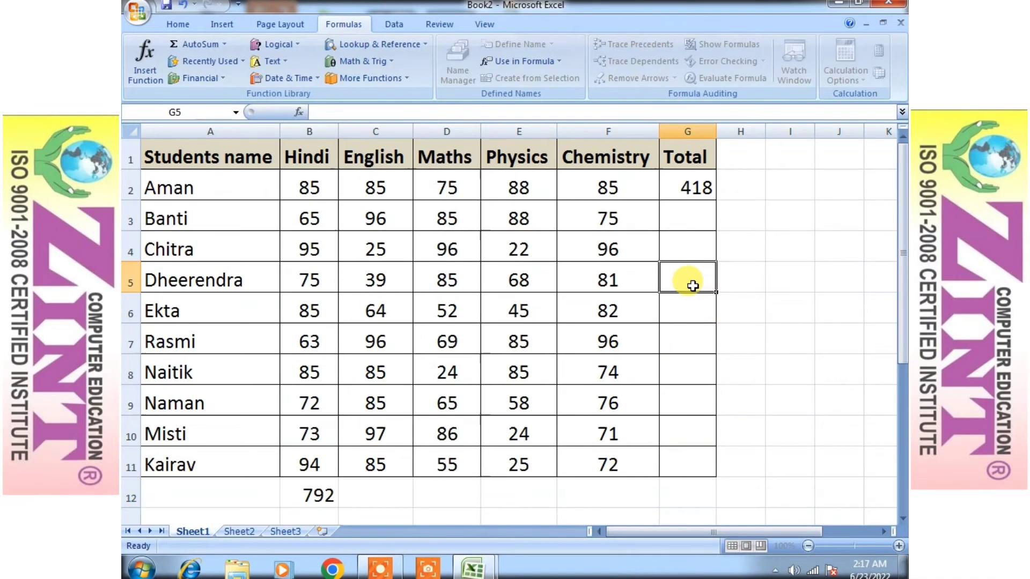
pyautogui.write('=')
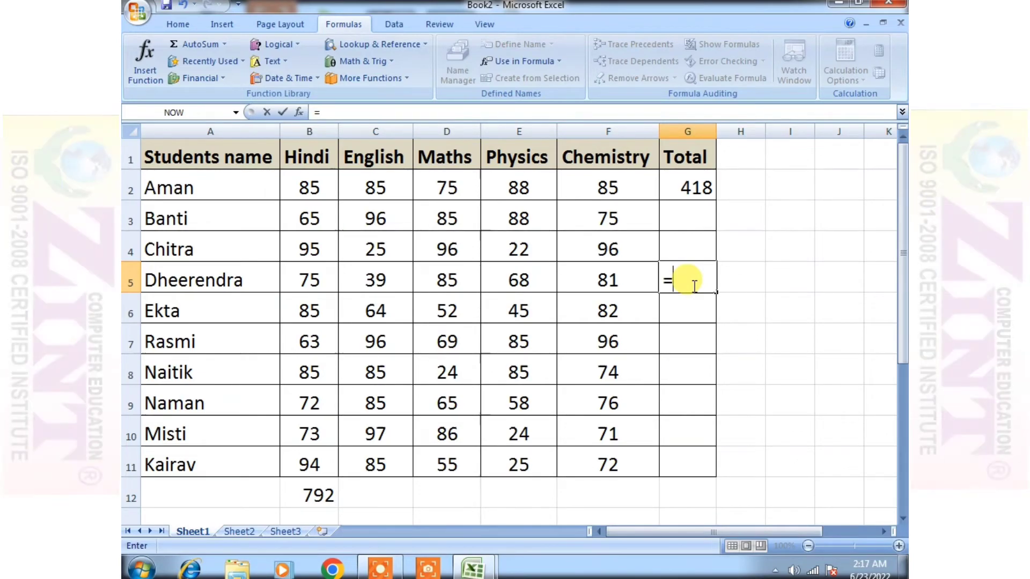
pyautogui.write('SUM(')
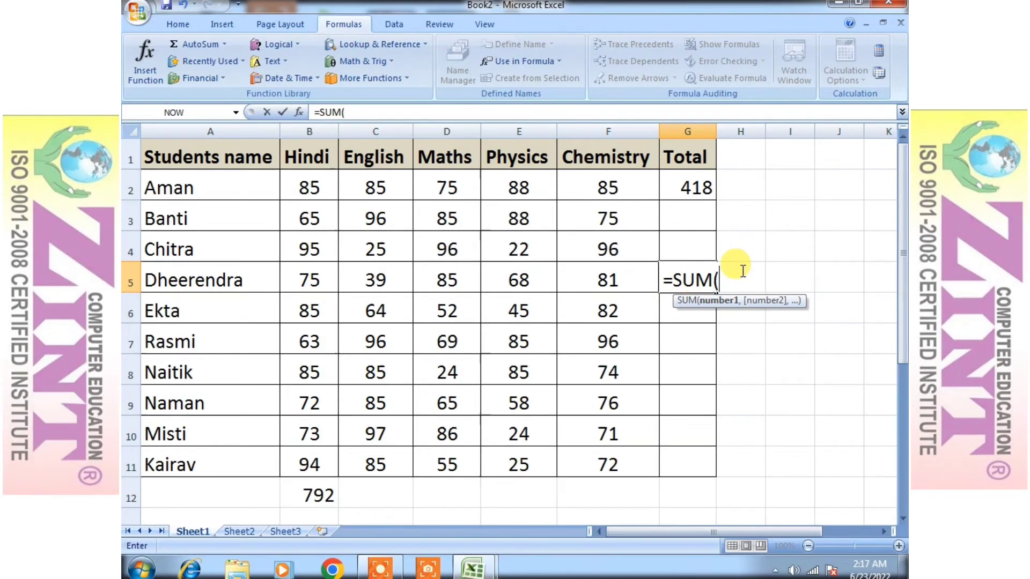
pyautogui.write('DHEE')
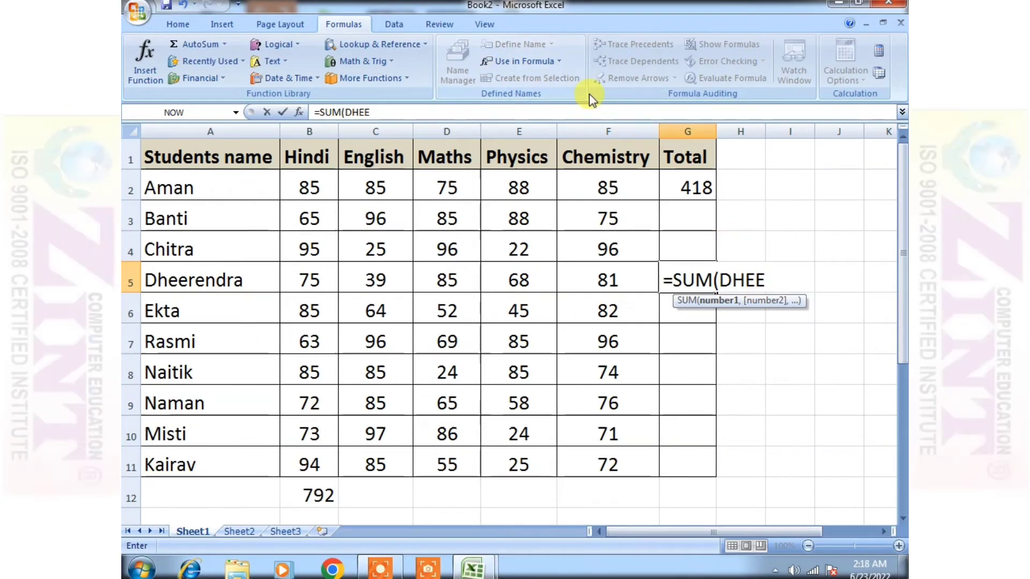
pyautogui.click(560, 63)
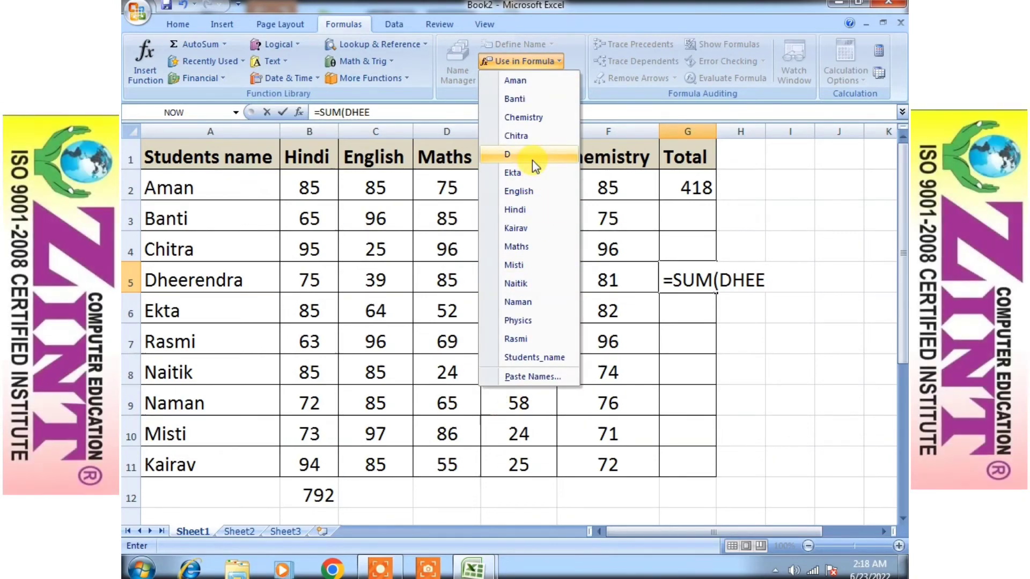
pyautogui.click(768, 281)
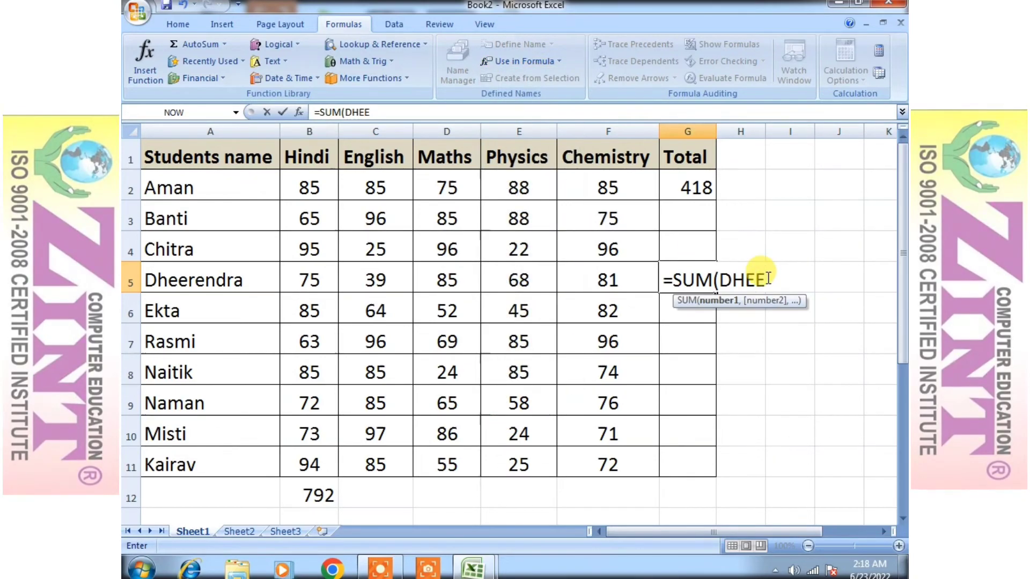
pyautogui.press('BackSpace')
pyautogui.press('BackSpace')
pyautogui.press('BackSpace')
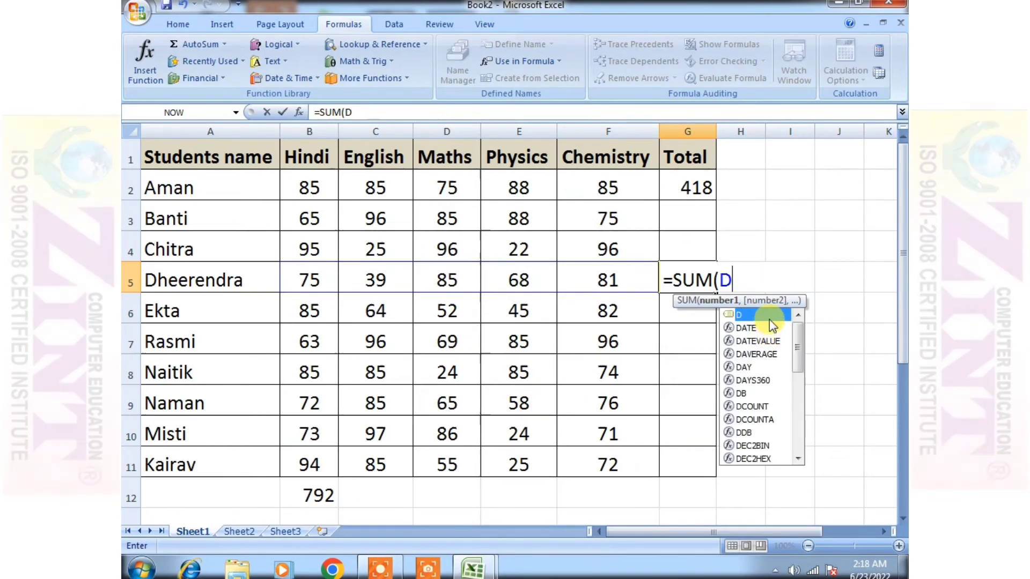
pyautogui.write(')')
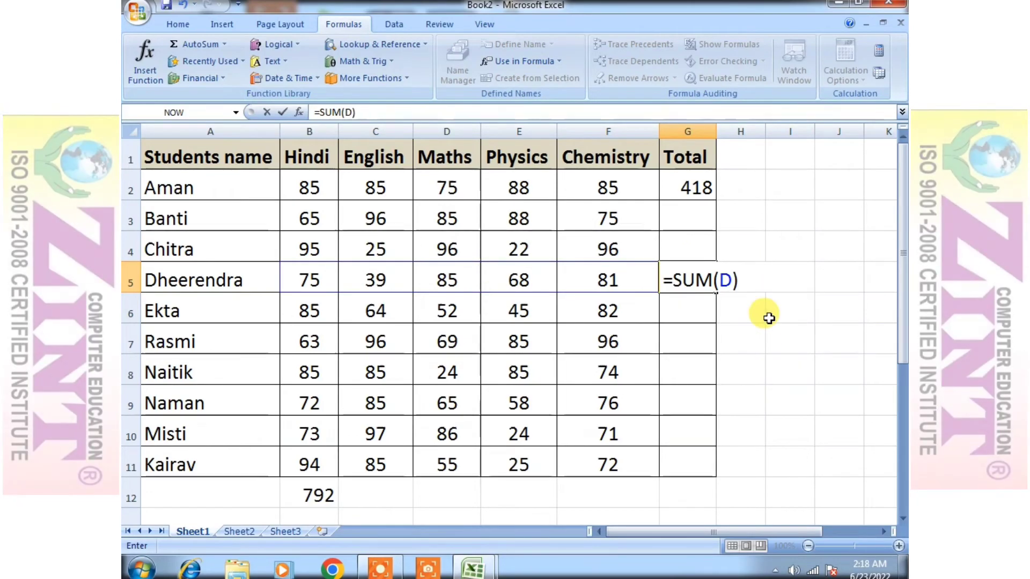
pyautogui.press('Return')
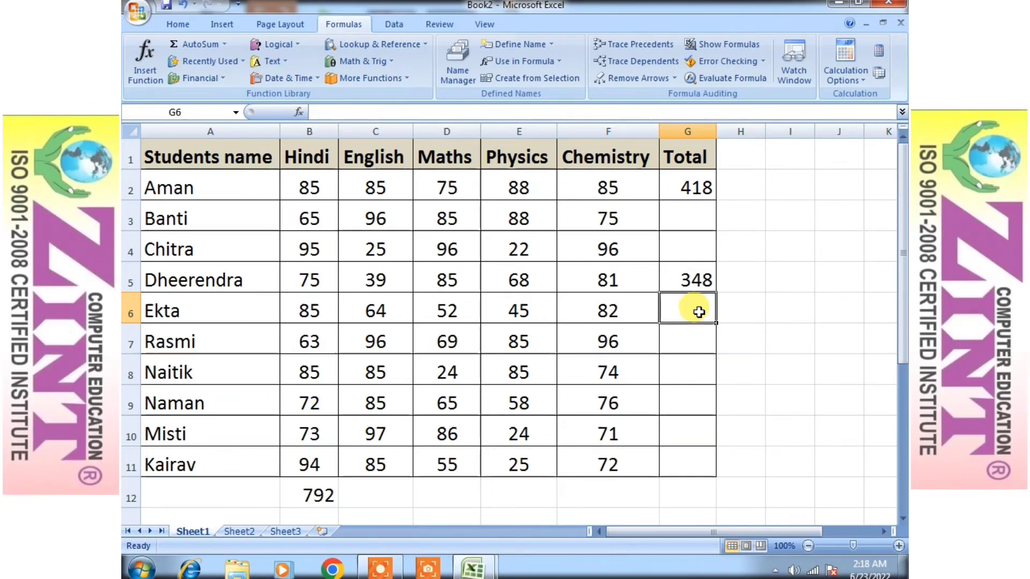
pyautogui.click(713, 271)
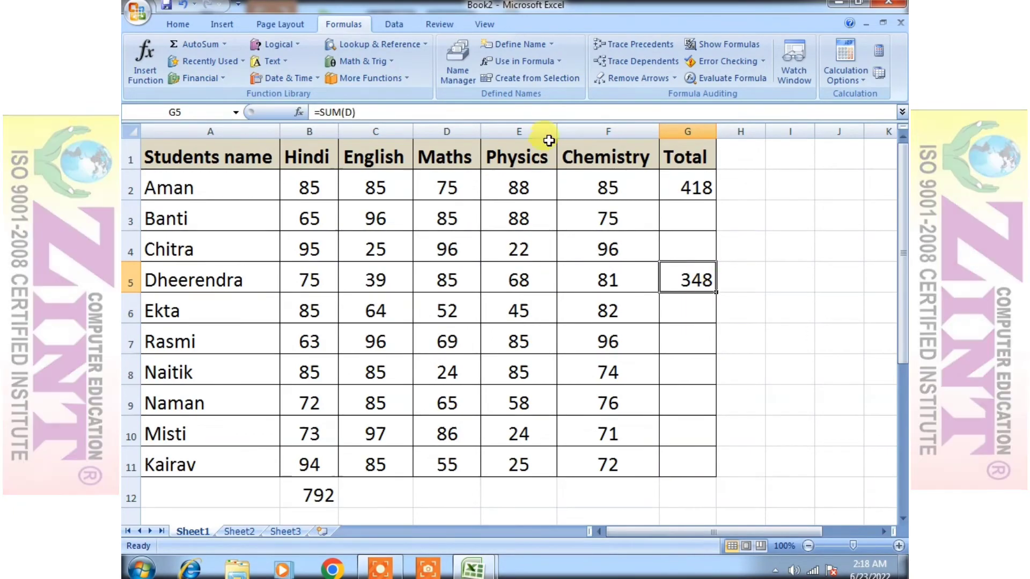
# Delete the workbook-scoped defined name that refers to B3:F3 and close the Name Manager.
pyautogui.click(457, 70)
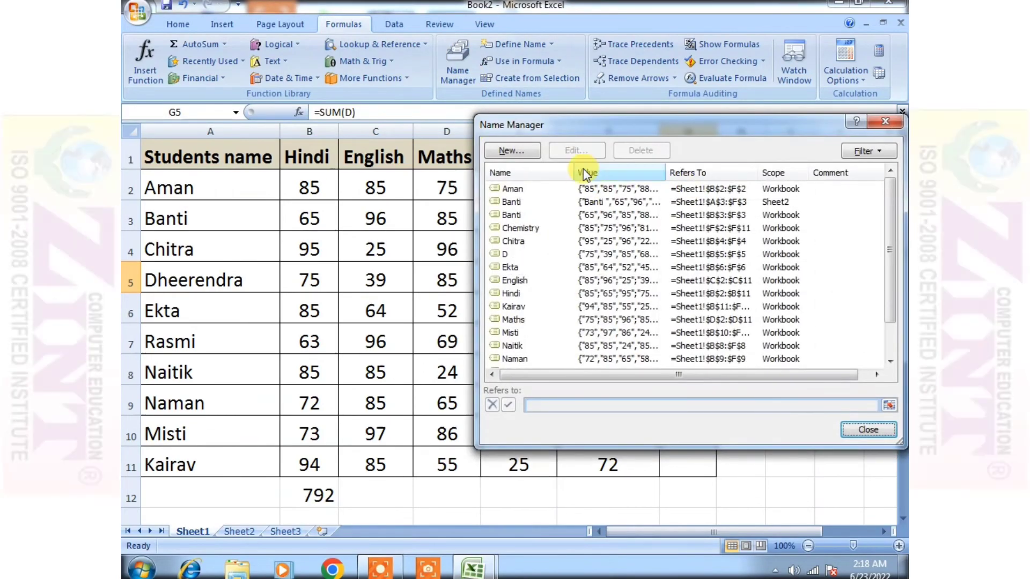
pyautogui.click(529, 215)
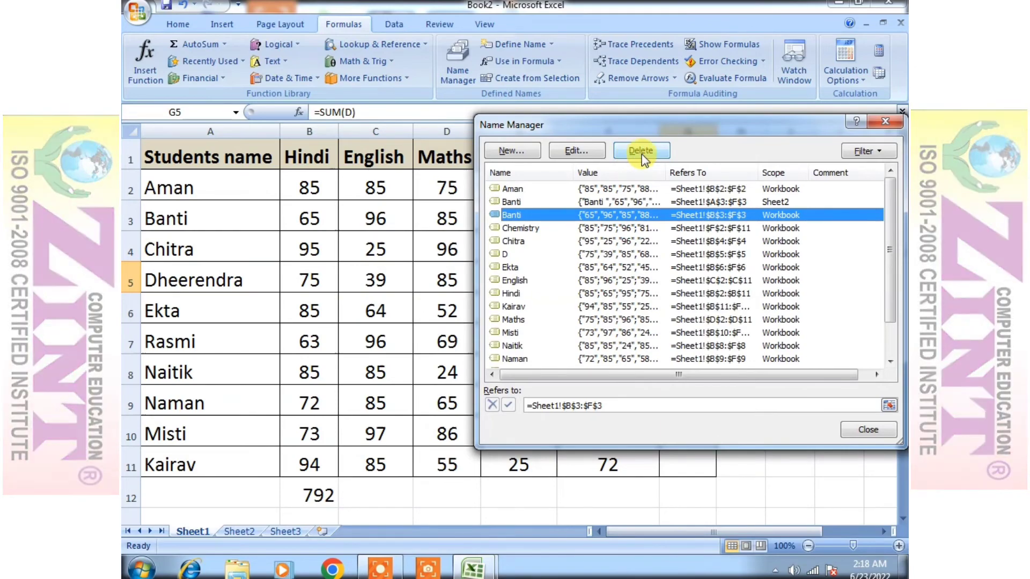
pyautogui.click(642, 154)
pyautogui.click(492, 318)
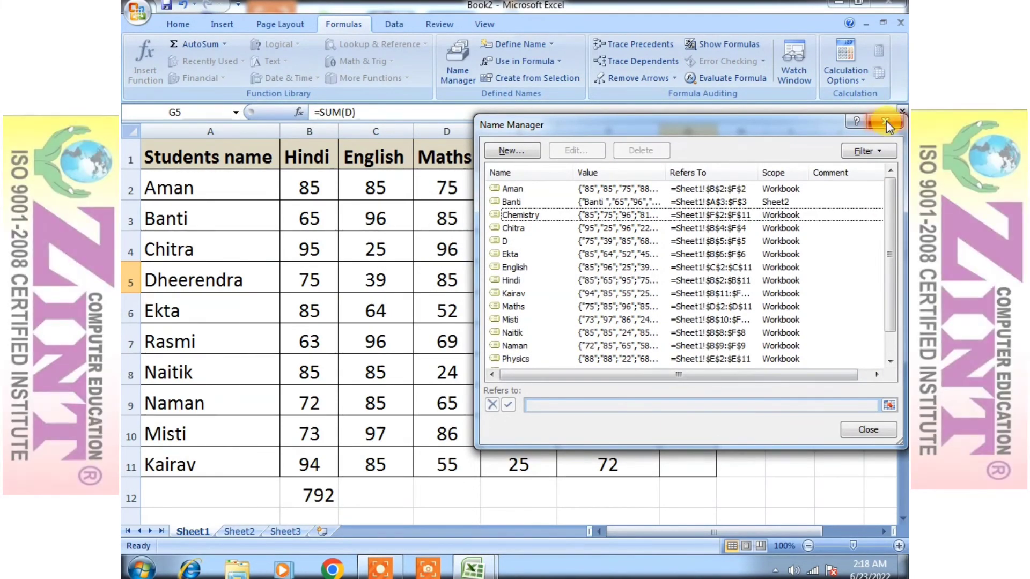
pyautogui.click(884, 121)
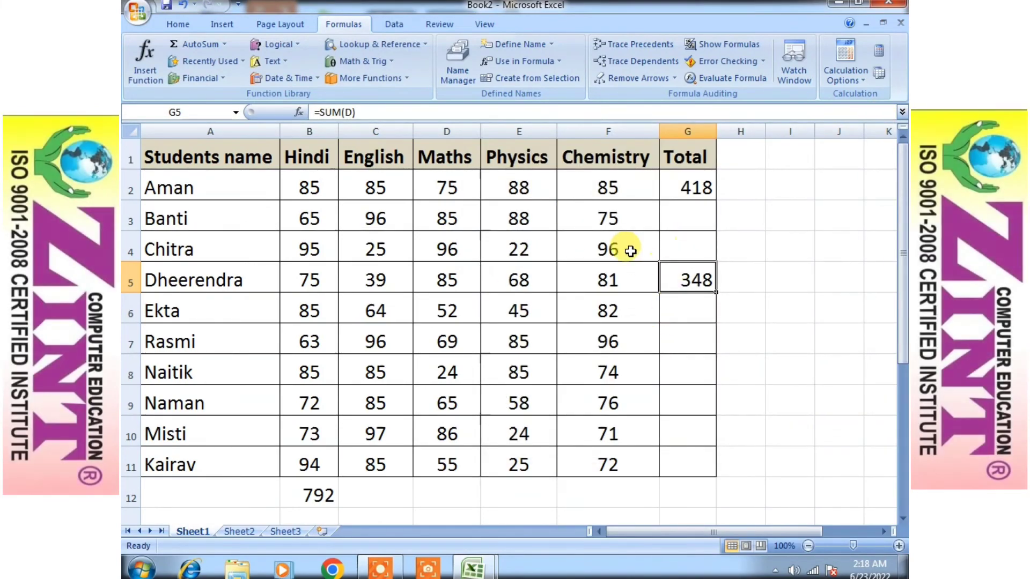
# Delete the Sheet2-scoped defined name that refers to A3:F3 and close the Name Manager.
pyautogui.click(690, 239)
pyautogui.scroll(-5, 613, 310)
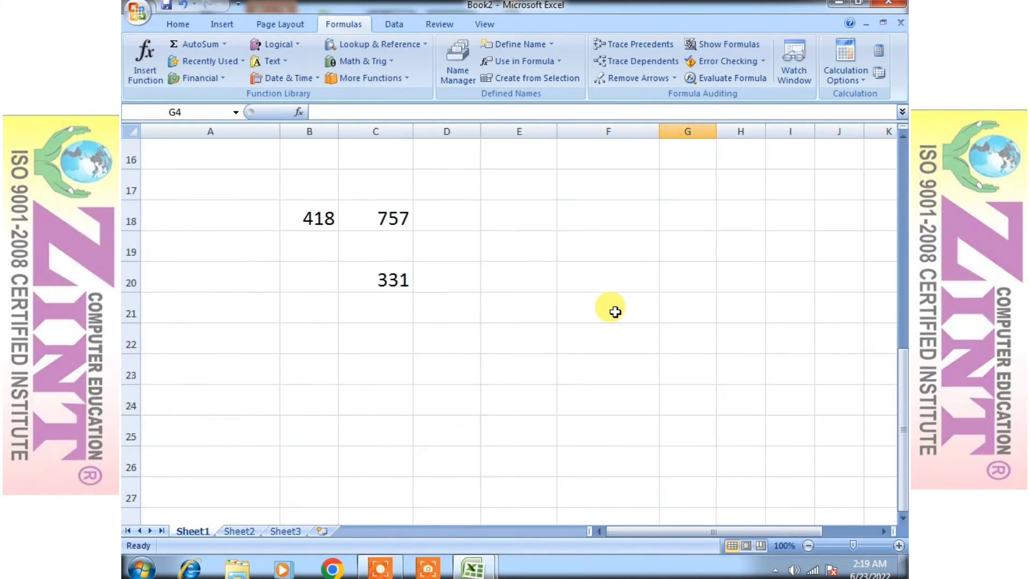
pyautogui.scroll(5, 613, 310)
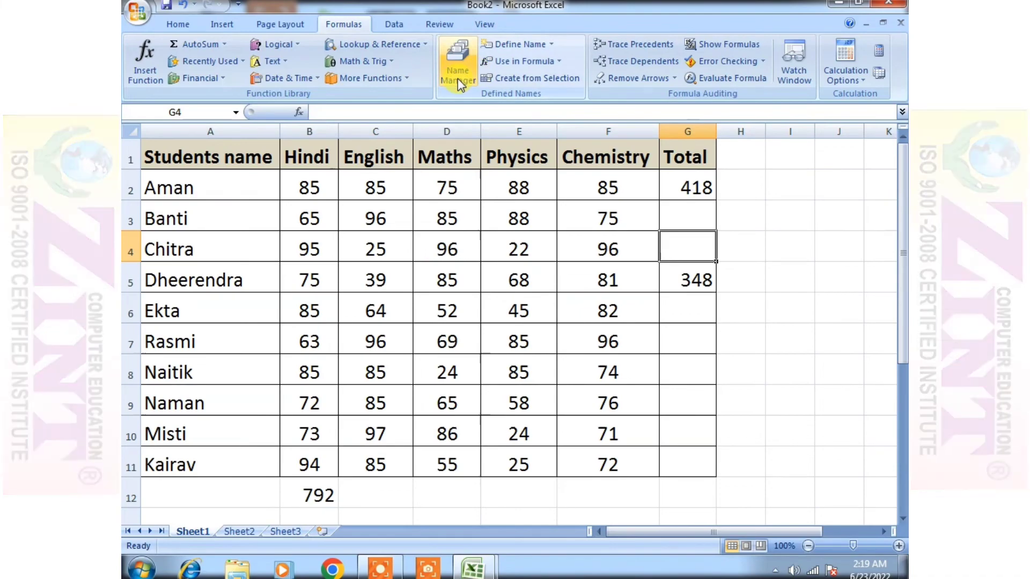
pyautogui.click(459, 78)
pyautogui.click(507, 201)
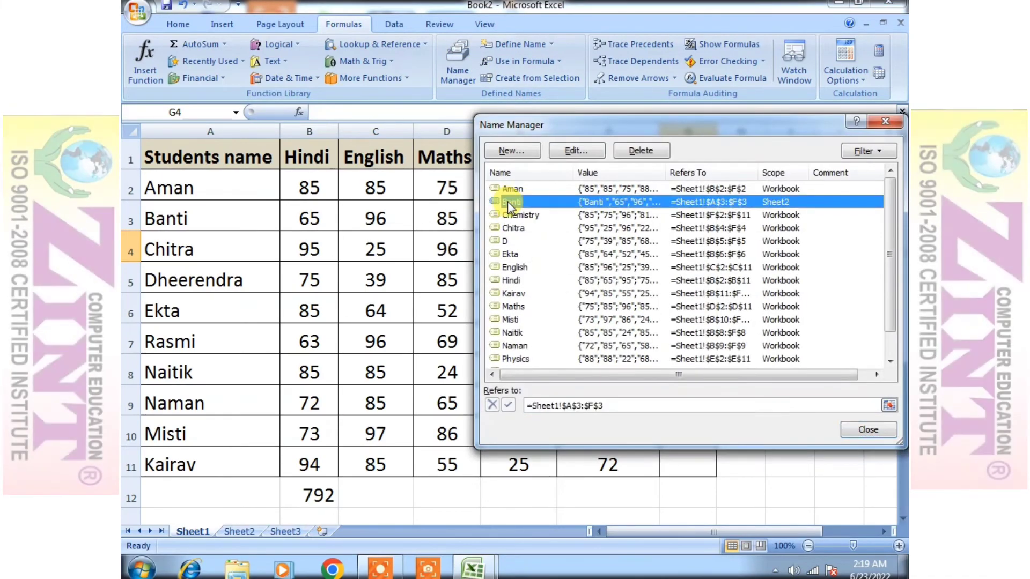
pyautogui.click(650, 148)
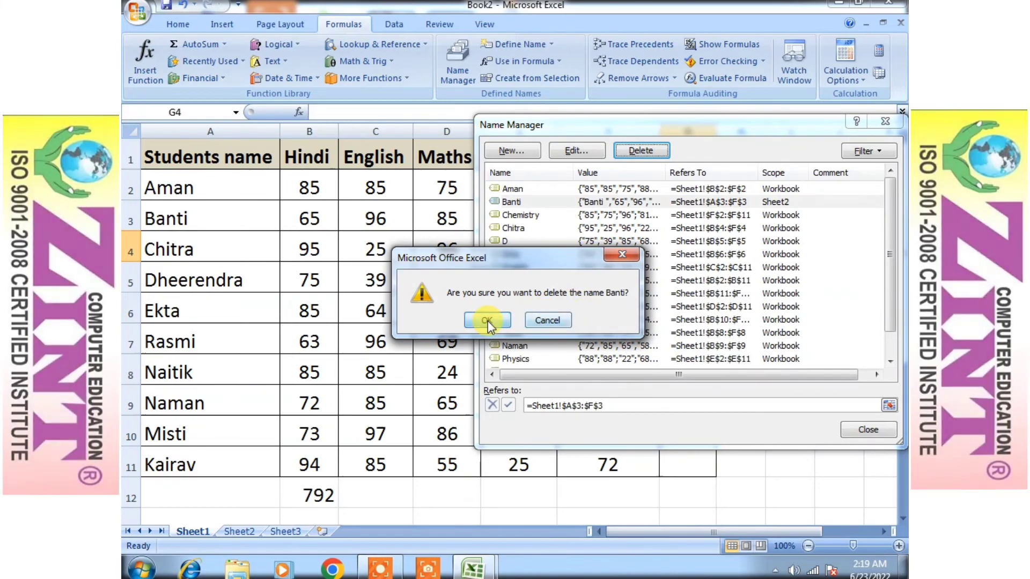
pyautogui.click(487, 321)
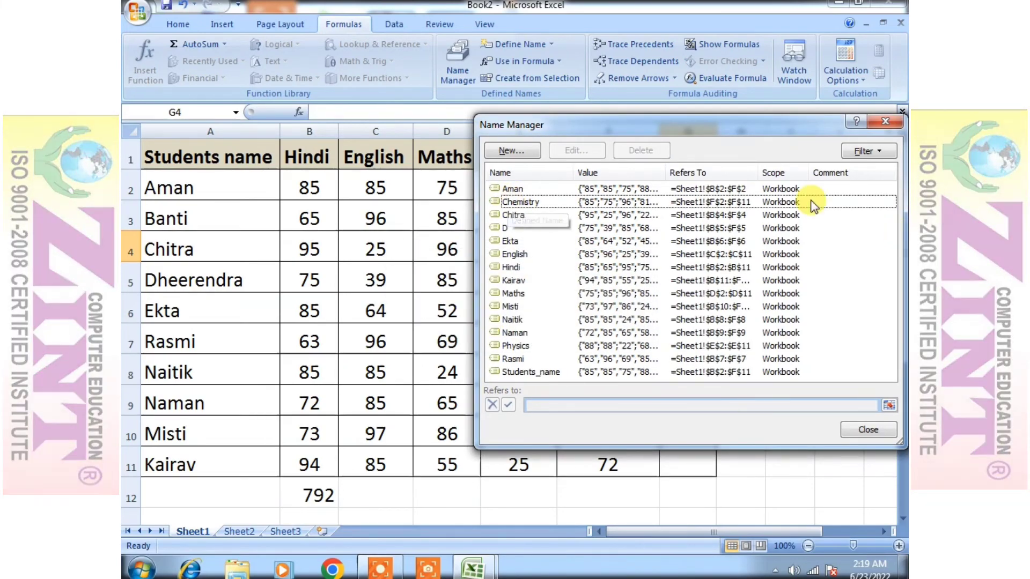
pyautogui.click(868, 429)
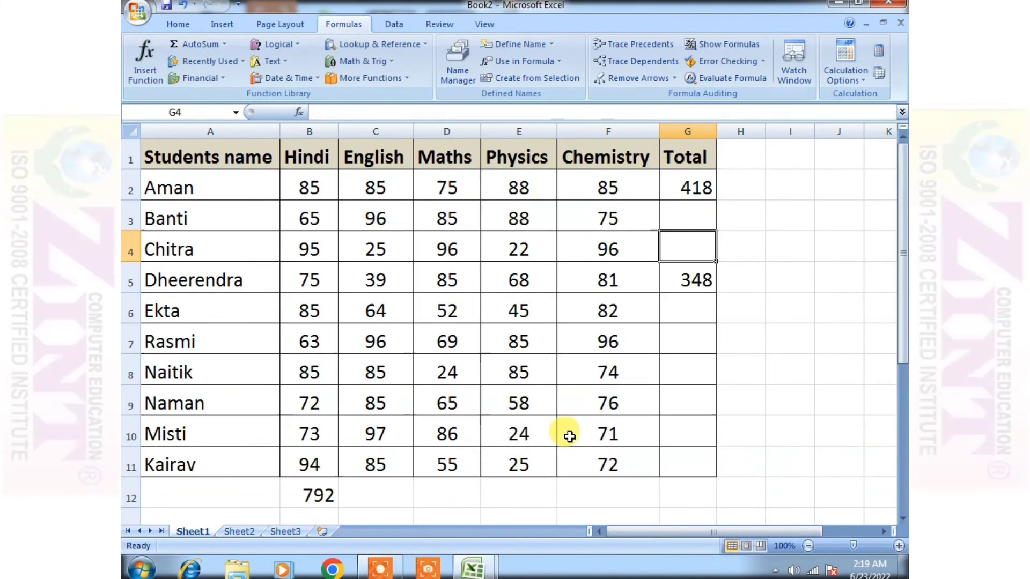
# Check the names still available for formulas and delete the defined name that refers to B2:F2, used by the total in G2.
pyautogui.scroll(-1, 603, 358)
pyautogui.scroll(-8, 601, 354)
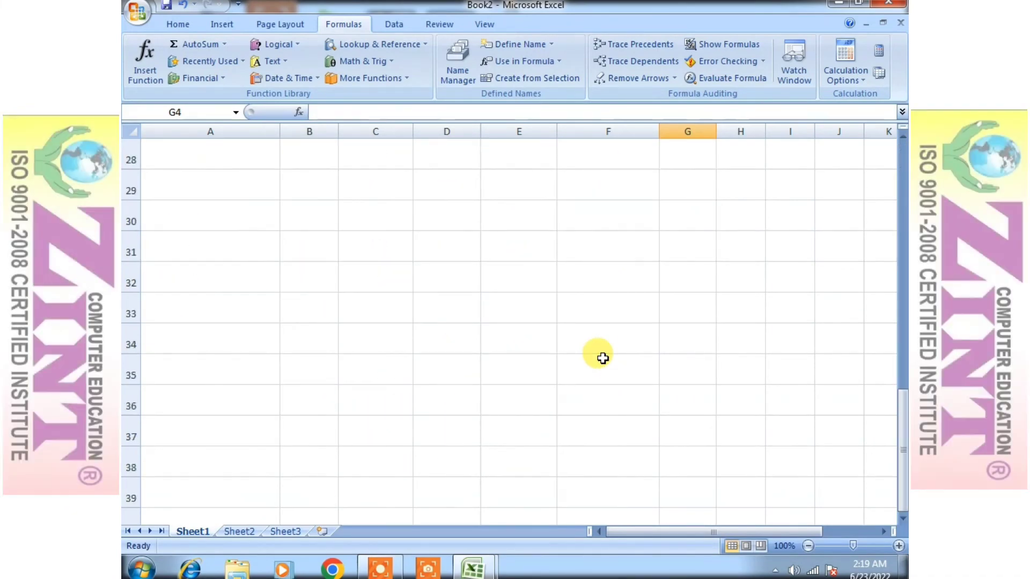
pyautogui.scroll(3, 466, 432)
pyautogui.scroll(6, 466, 431)
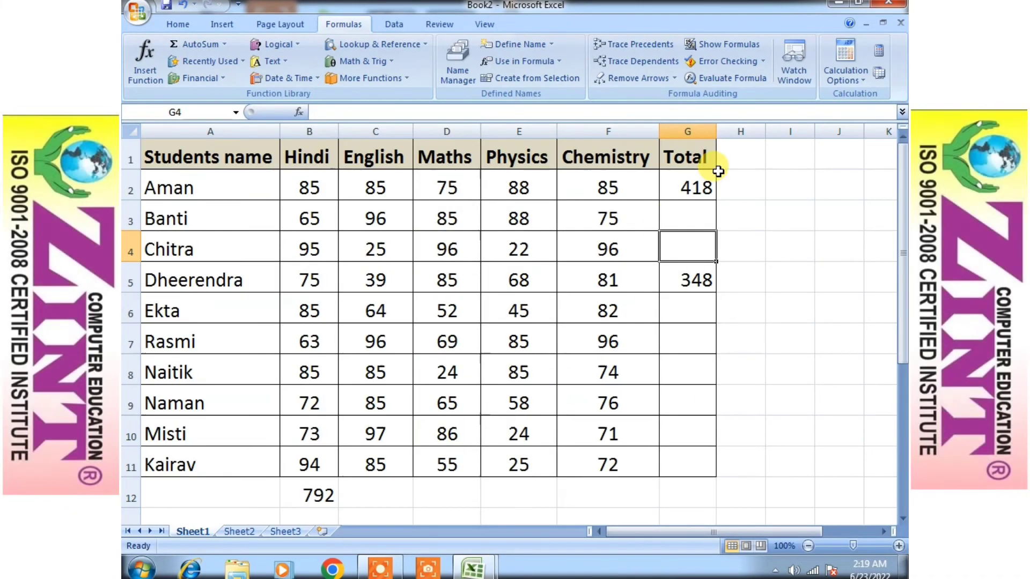
pyautogui.click(558, 61)
pyautogui.click(465, 77)
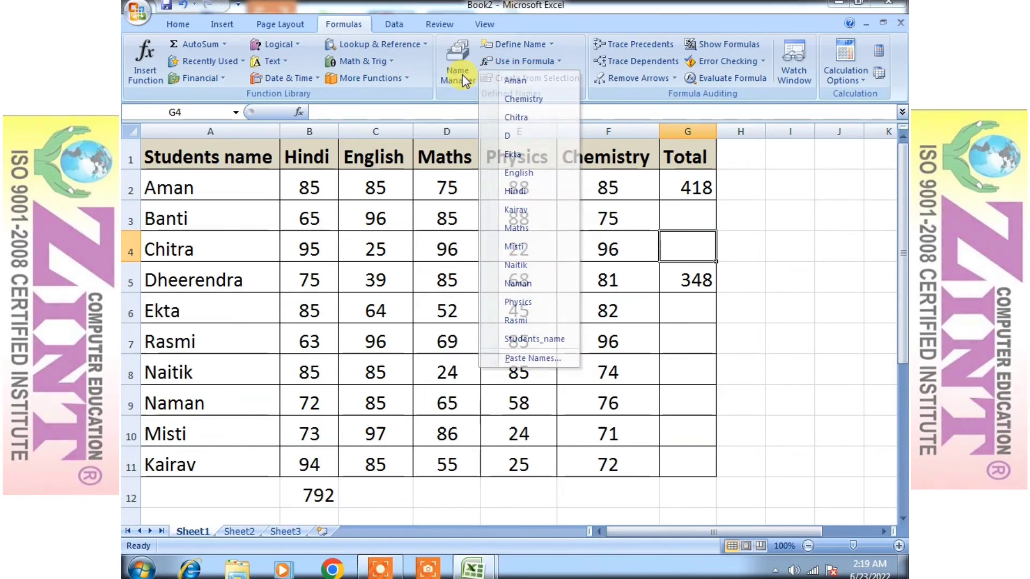
pyautogui.click(506, 188)
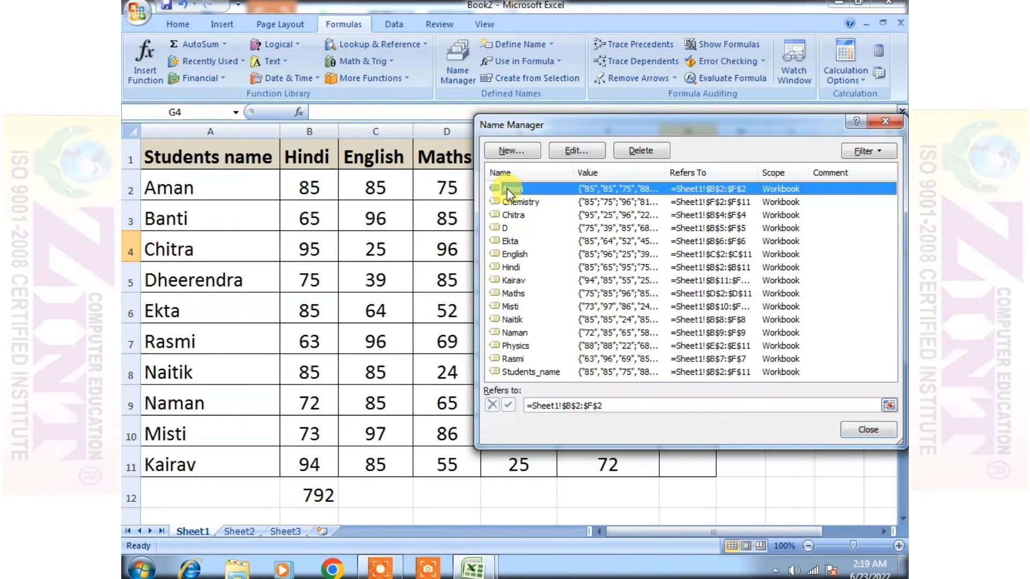
pyautogui.click(640, 149)
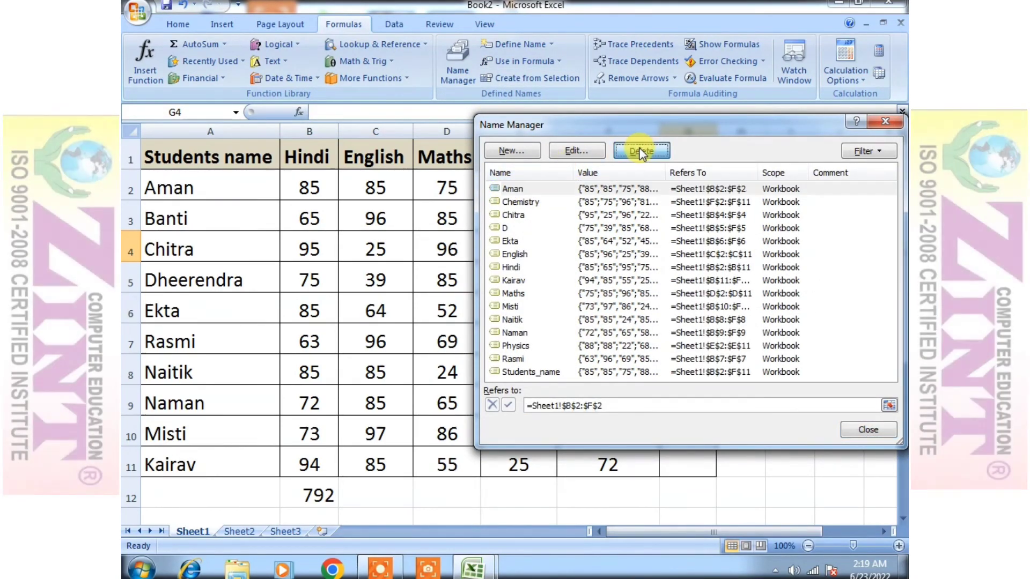
pyautogui.click(485, 322)
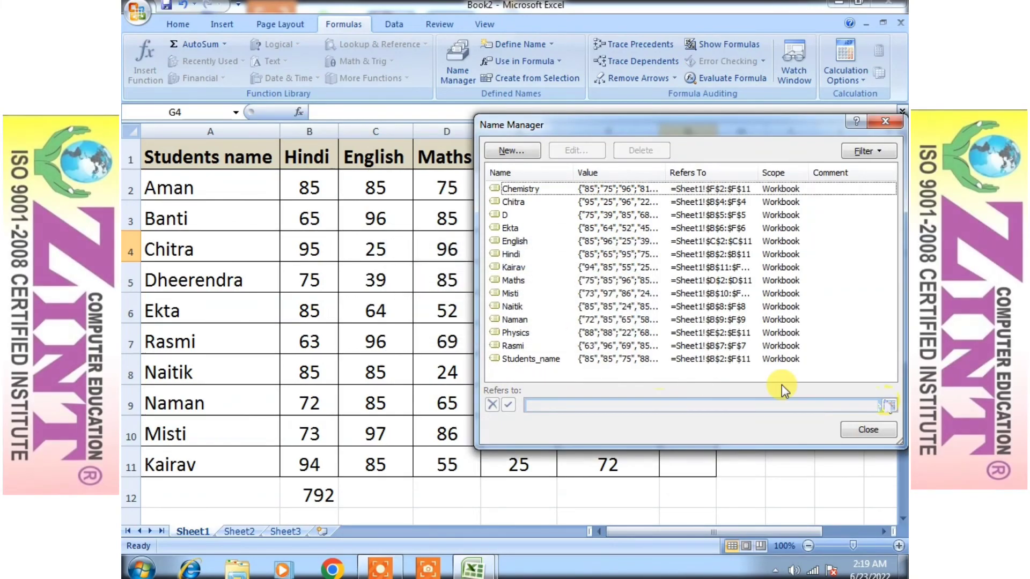
pyautogui.click(868, 430)
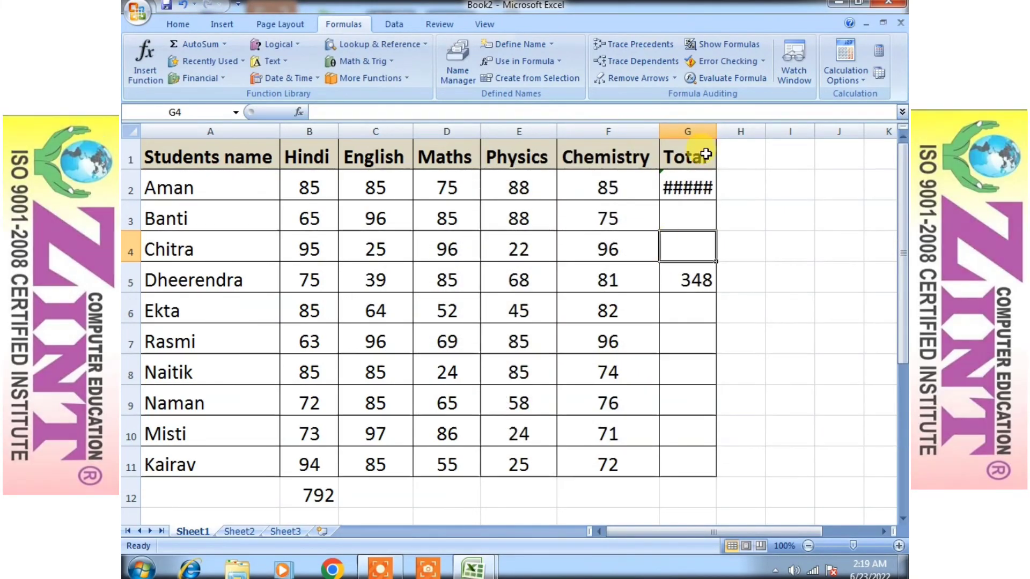
# Select the total in G2 and widen column G until the formula's full result fits in the cell.
pyautogui.click(702, 186)
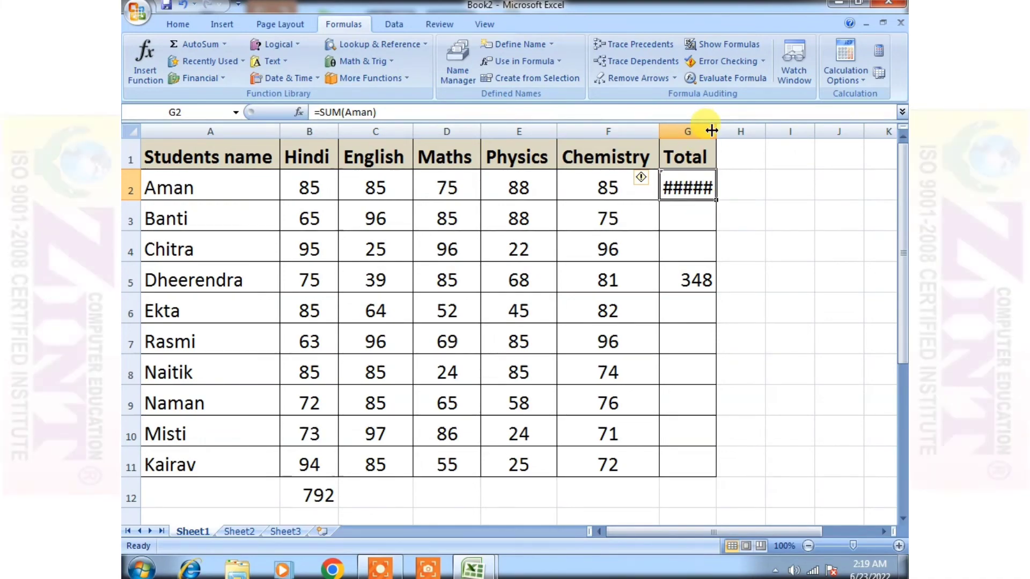
pyautogui.moveTo(712, 130); pyautogui.dragTo(742, 130)
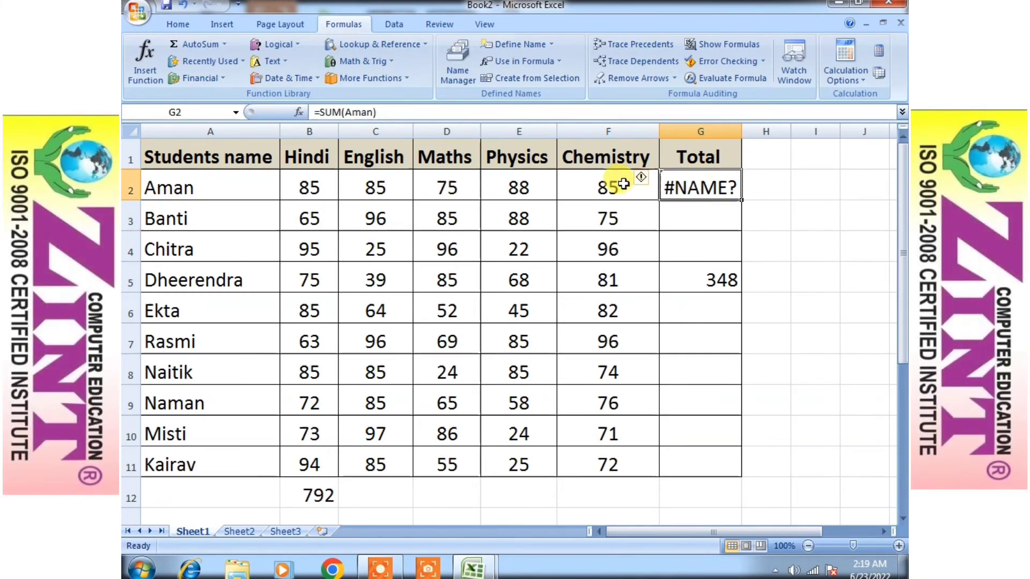
# Examine the SUM formula in G2 and the defined name it references, and close the formula without editing it.
pyautogui.click(375, 112)
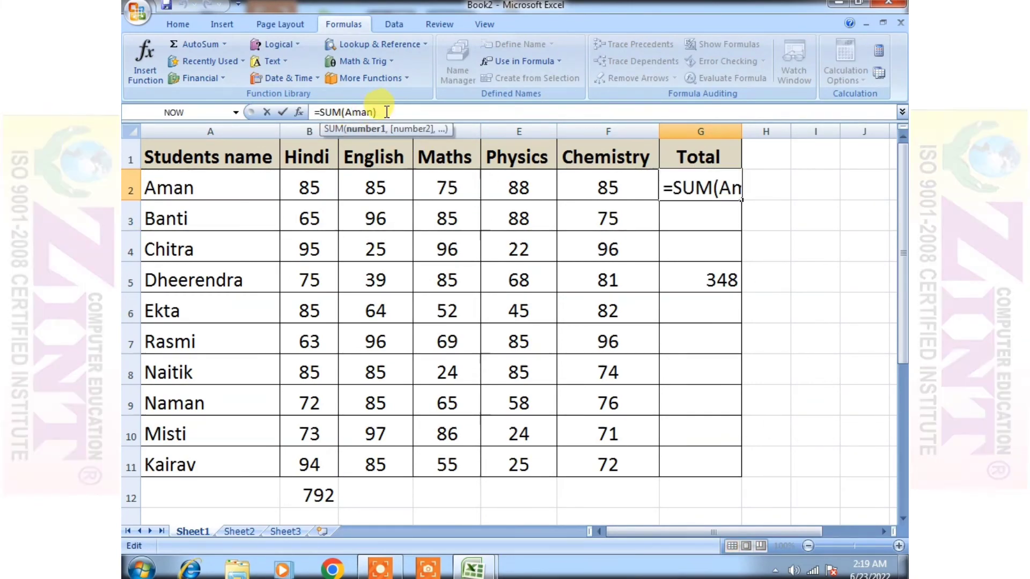
pyautogui.moveTo(387, 112); pyautogui.dragTo(289, 92)
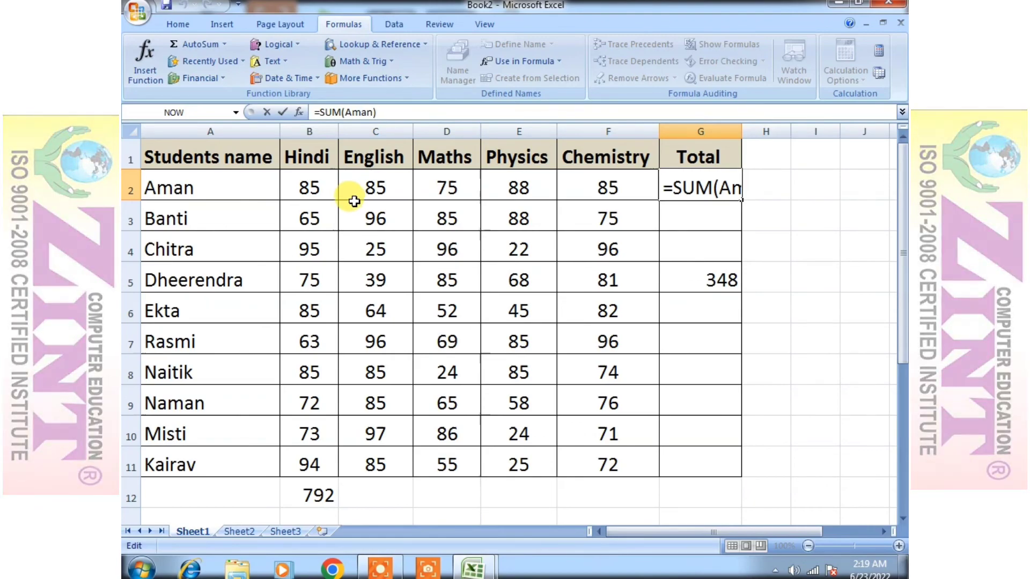
pyautogui.press('Return')
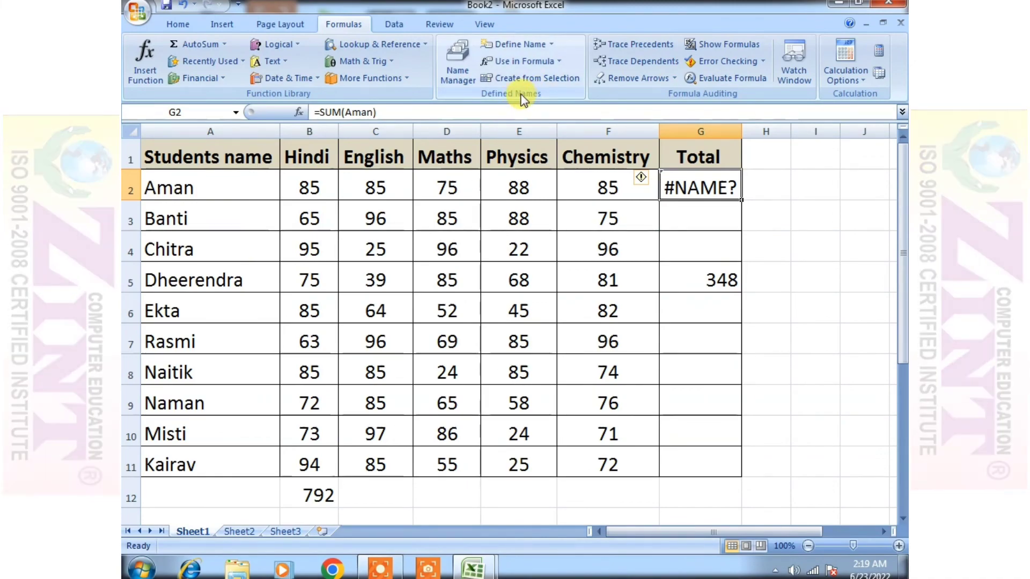
# Review the Name Manager's new-name settings and filter options, and close it without creating a name or applying a filter.
pyautogui.click(453, 70)
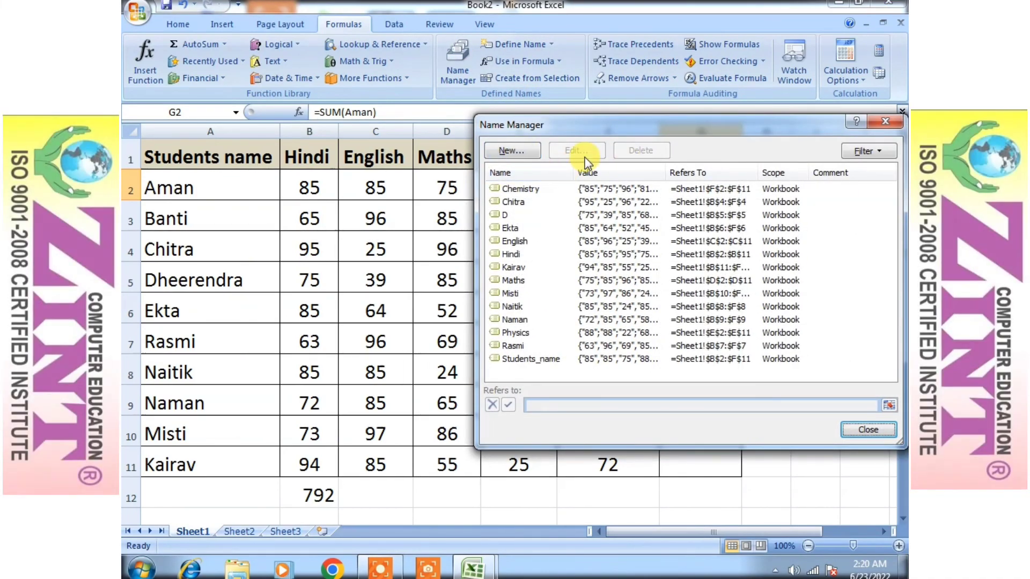
pyautogui.click(523, 156)
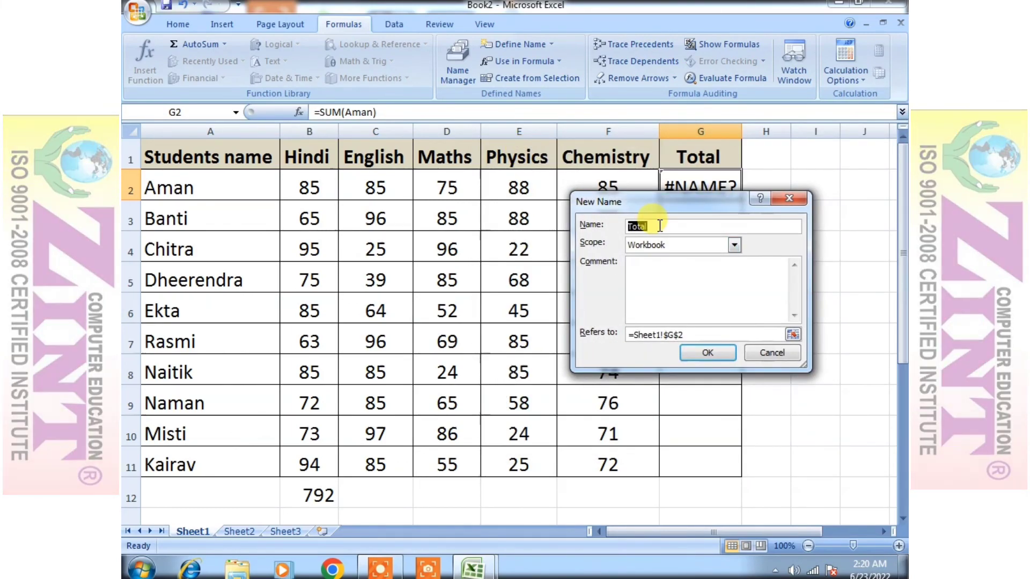
pyautogui.click(786, 198)
pyautogui.click(879, 152)
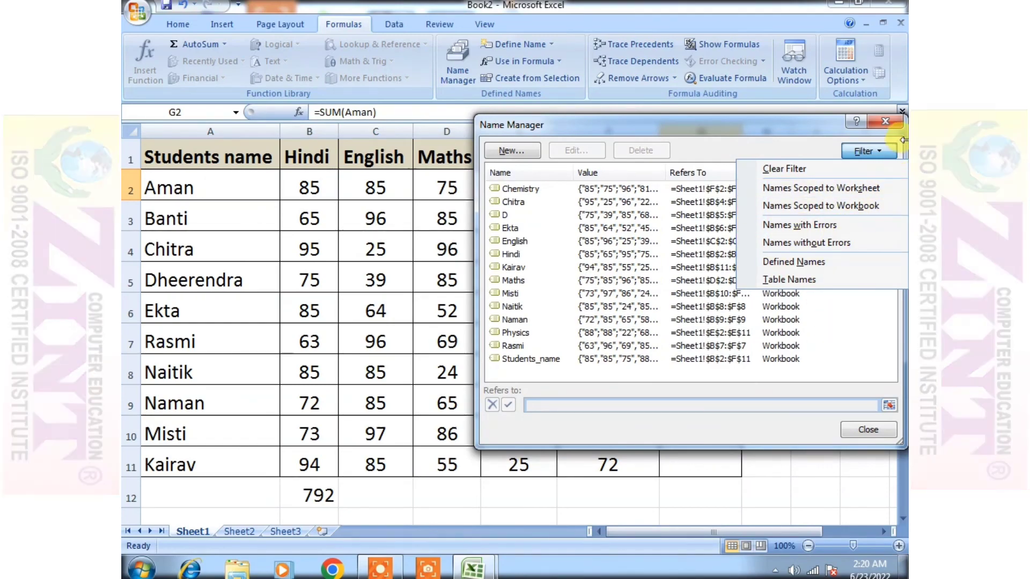
pyautogui.click(879, 122)
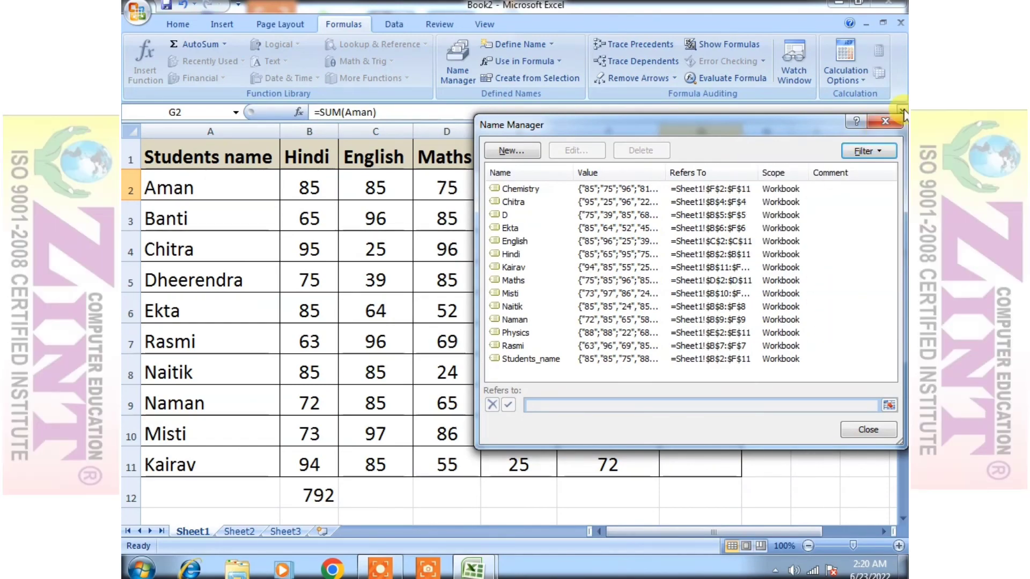
pyautogui.click(886, 120)
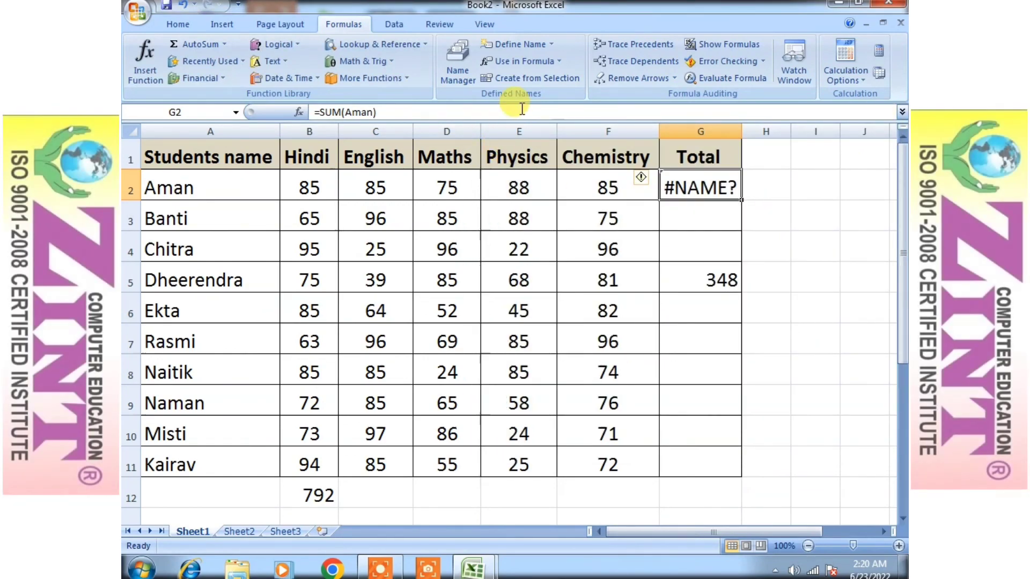